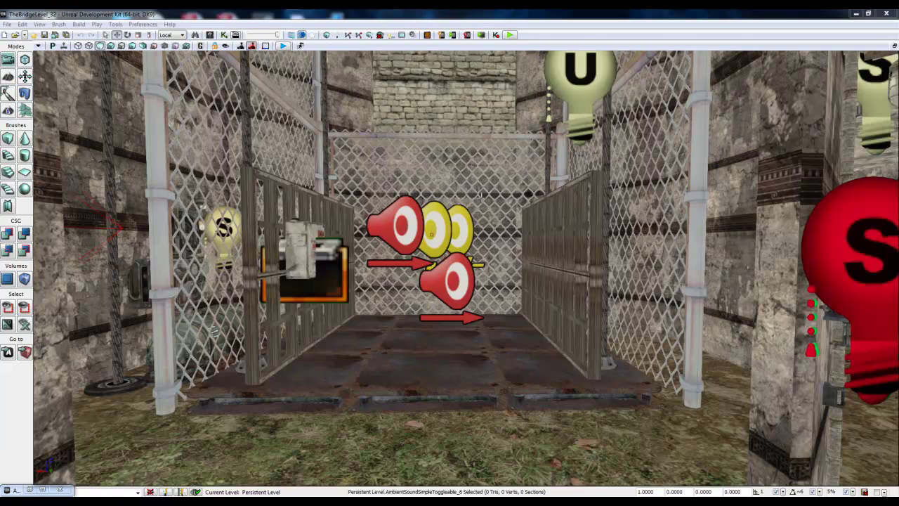
- Examine the elevator shaft and the actors inside the tower in wireframe view
right_drag(503, 239, 504, 184)
scroll(504, 193, down, 8)
scroll(504, 184, down, 5)
scroll(503, 184, down, 2)
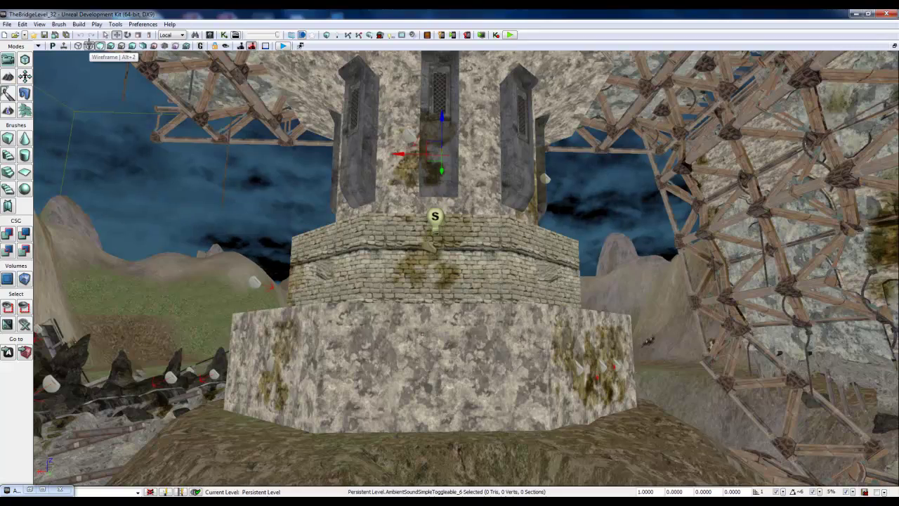
click(89, 46)
right_drag(468, 385, 429, 368)
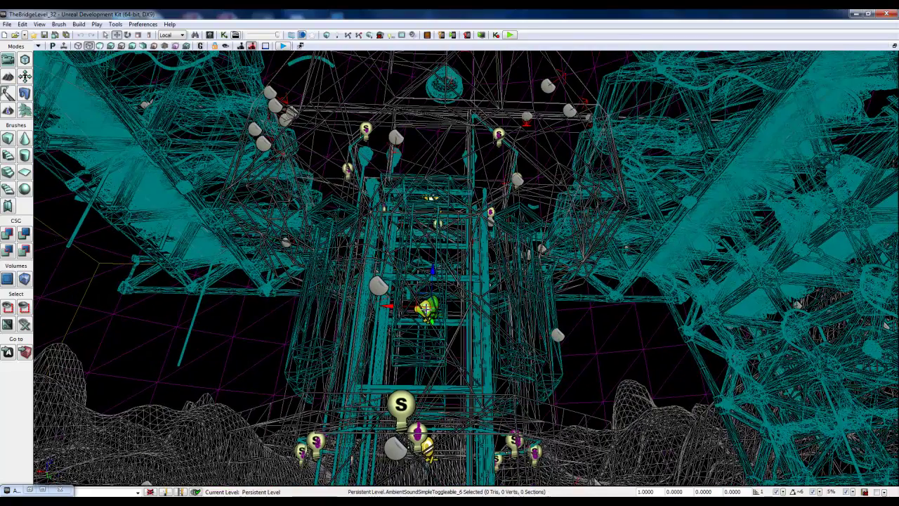
right_drag(437, 438, 451, 473)
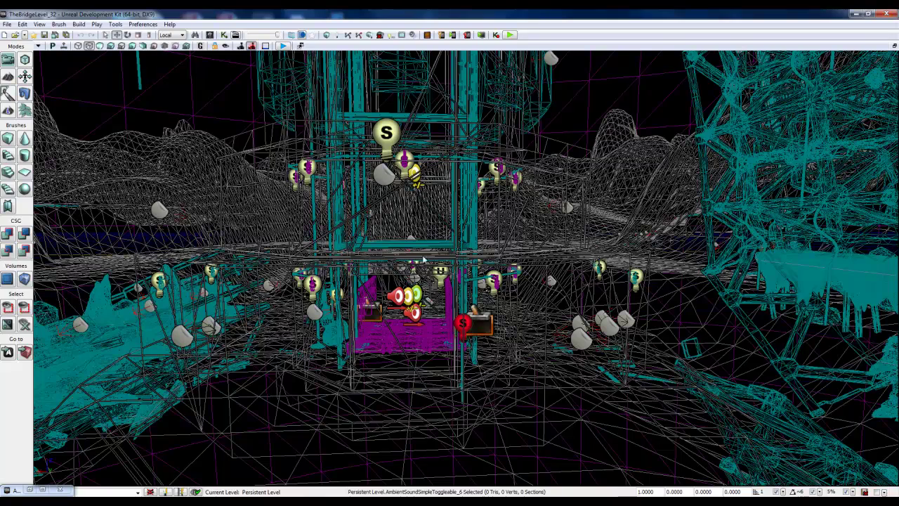
right_drag(424, 117, 452, 199)
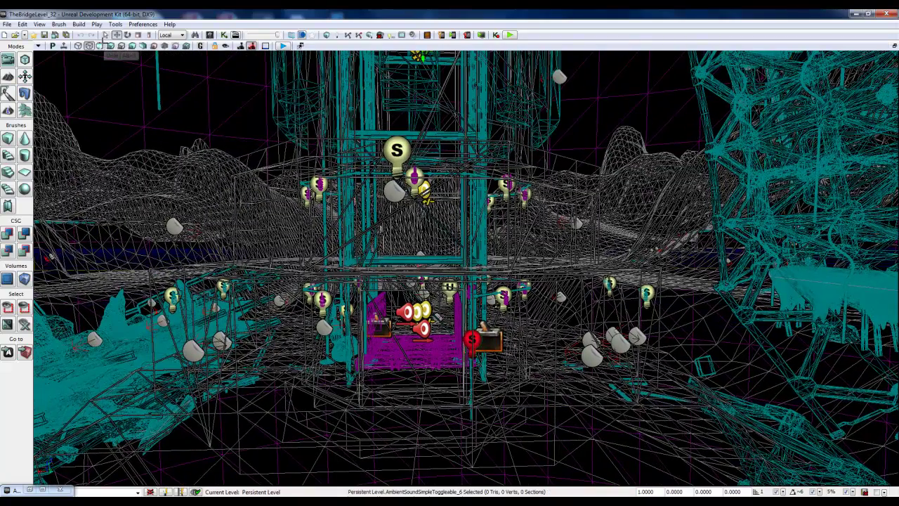
- Restore the unlit shaded view and select the lower non-looping sound, then the nearer yellow ambient sound in the elevator cage
click(100, 46)
scroll(338, 295, up, 5)
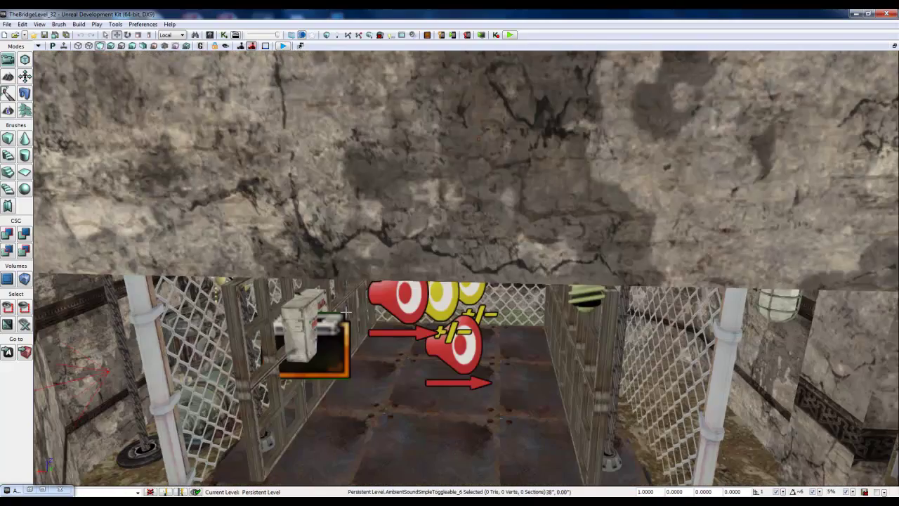
scroll(436, 299, up, 4)
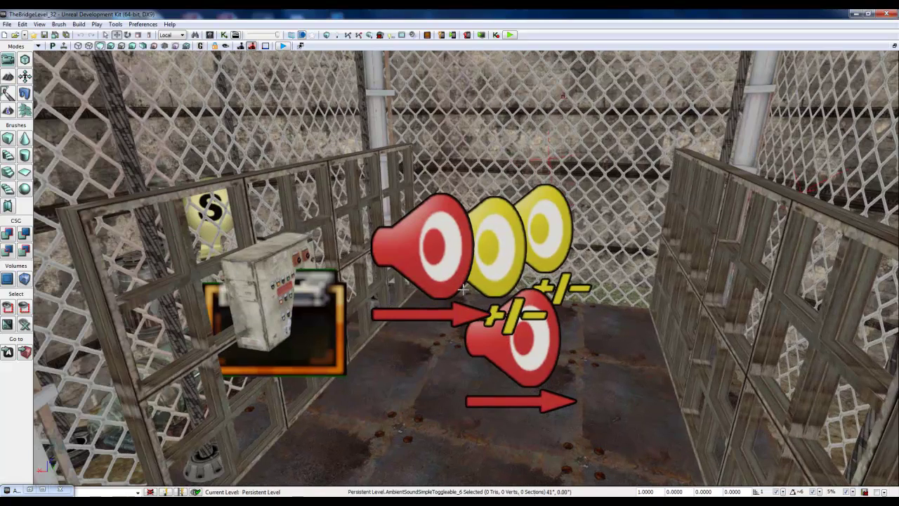
right_drag(462, 288, 463, 283)
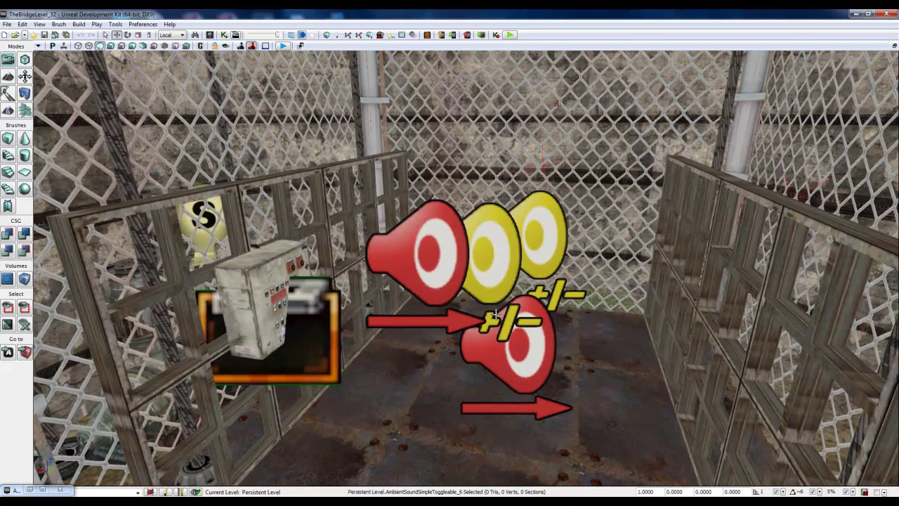
click(525, 365)
click(525, 366)
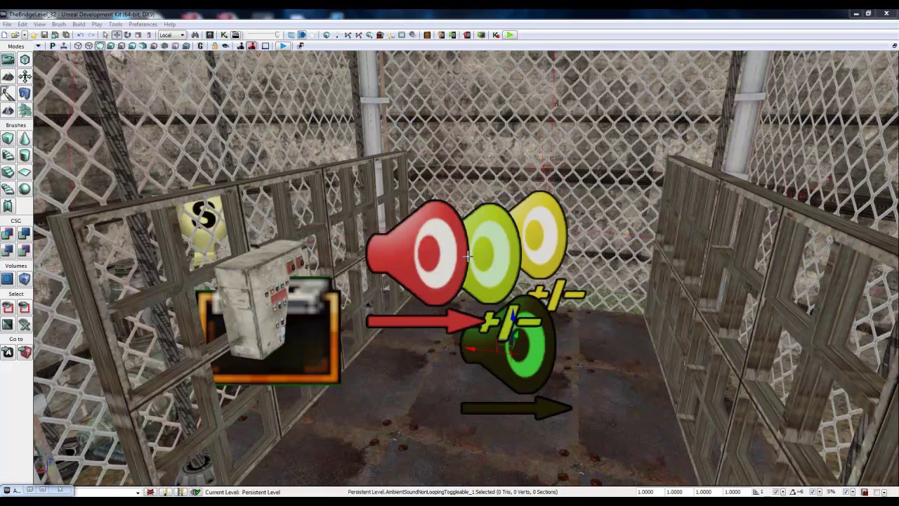
click(491, 246)
- Examine the machinery beside the elevator cage and the shaft above it
drag(575, 298, 607, 283)
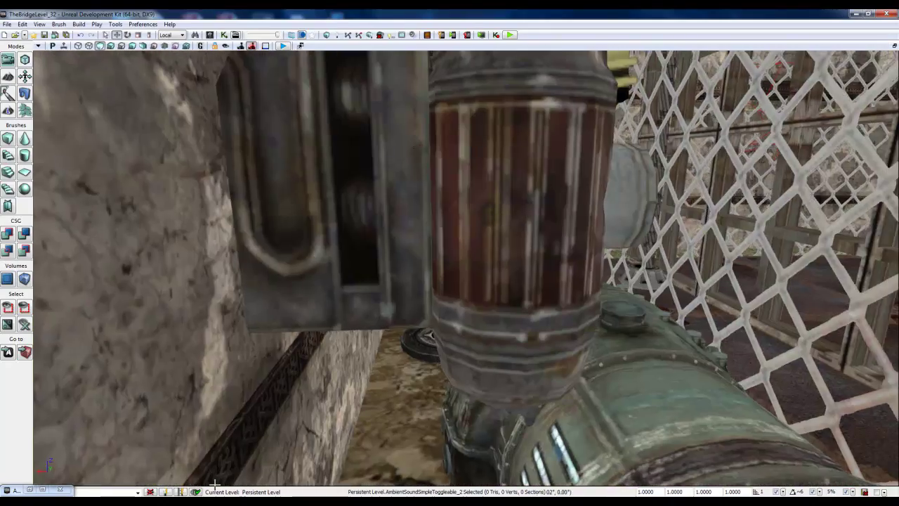
right_drag(214, 484, 238, 450)
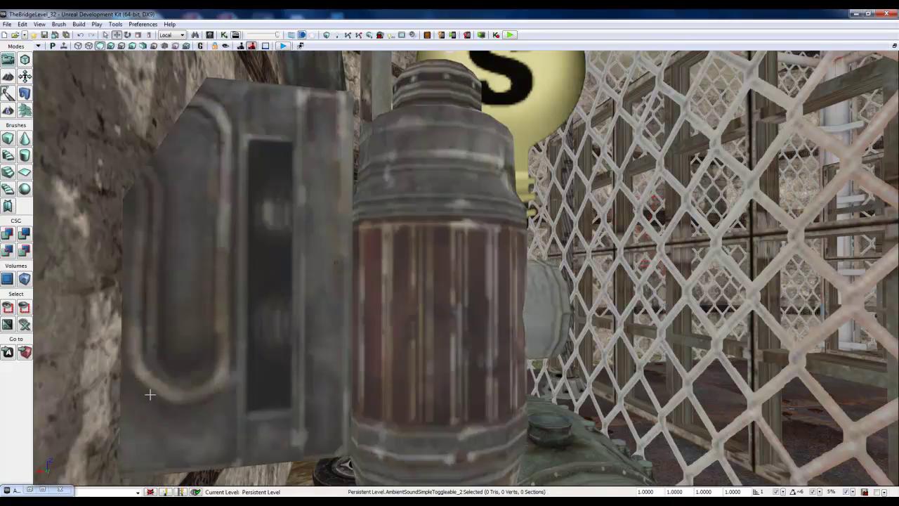
right_drag(150, 395, 395, 404)
key(f)
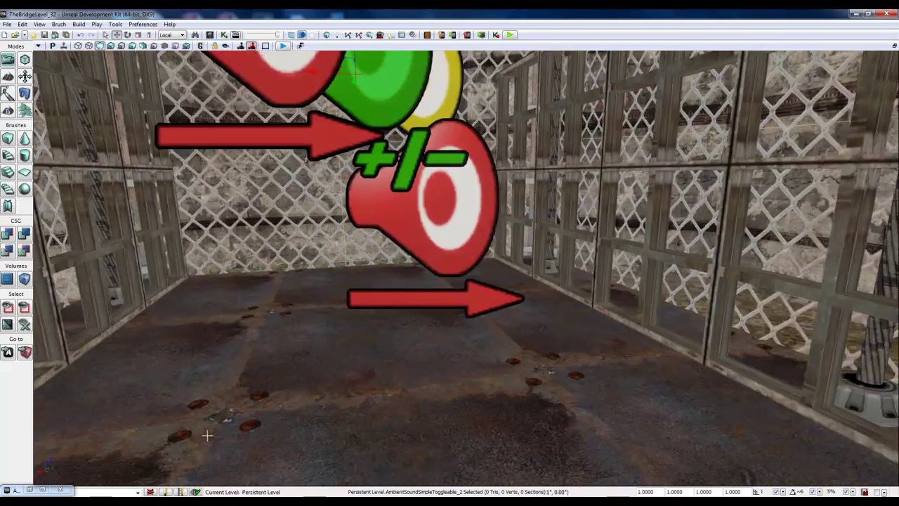
scroll(183, 411, down, 3)
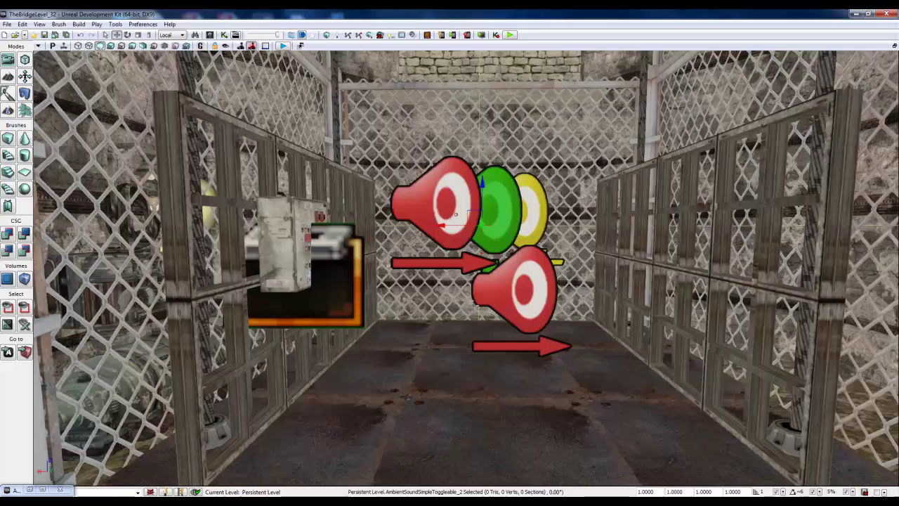
right_drag(450, 281, 449, 237)
right_drag(564, 361, 564, 285)
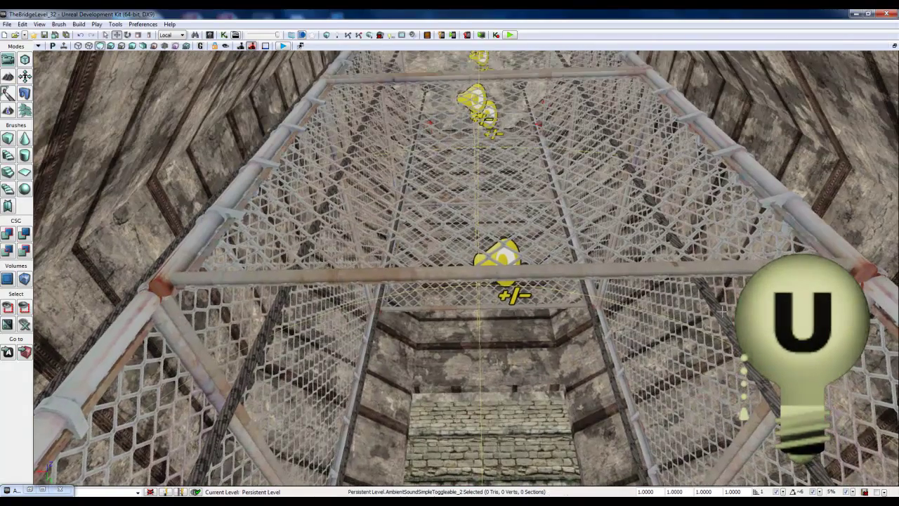
- Select the cable meshes beside the shaft and the yellow ambient sound above the elevator cage
click(729, 330)
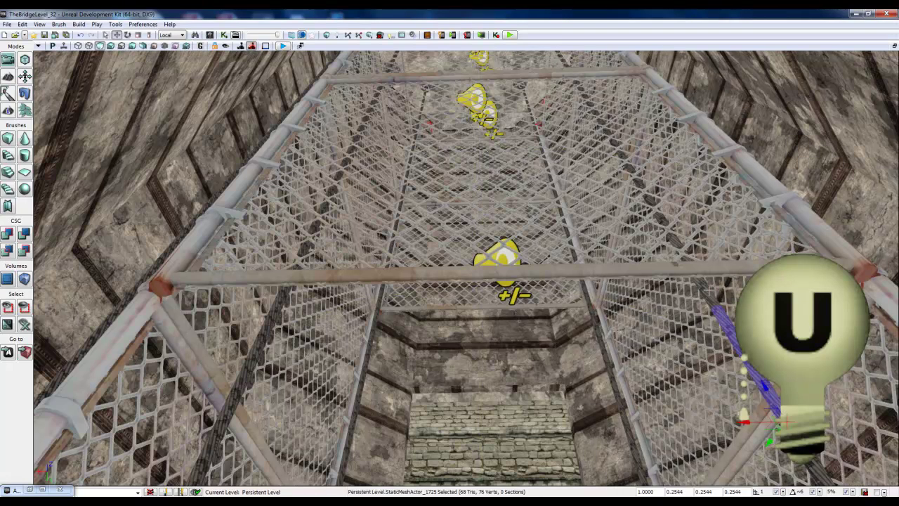
click(706, 289)
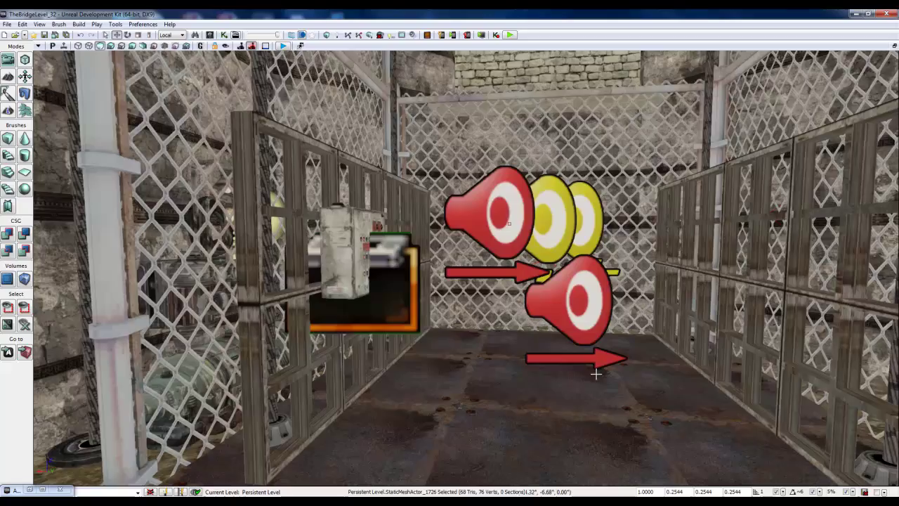
drag(597, 368, 597, 179)
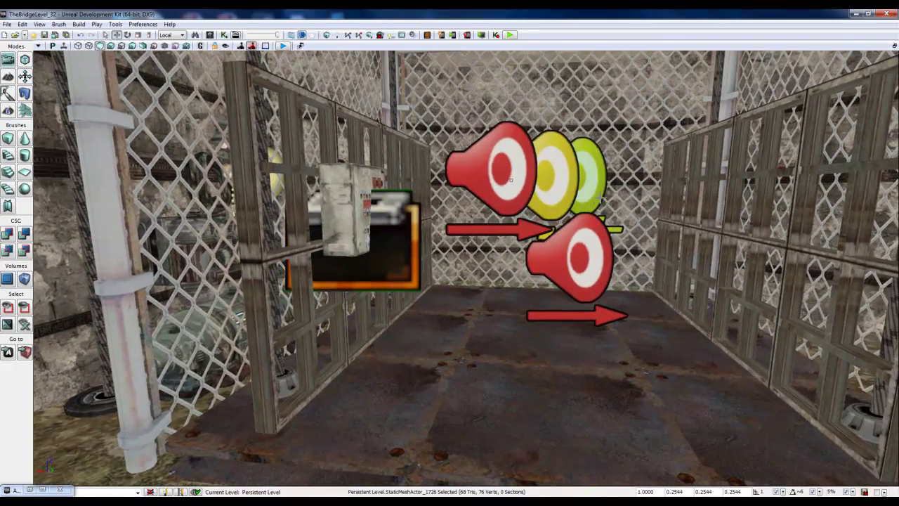
right_drag(608, 199, 613, 99)
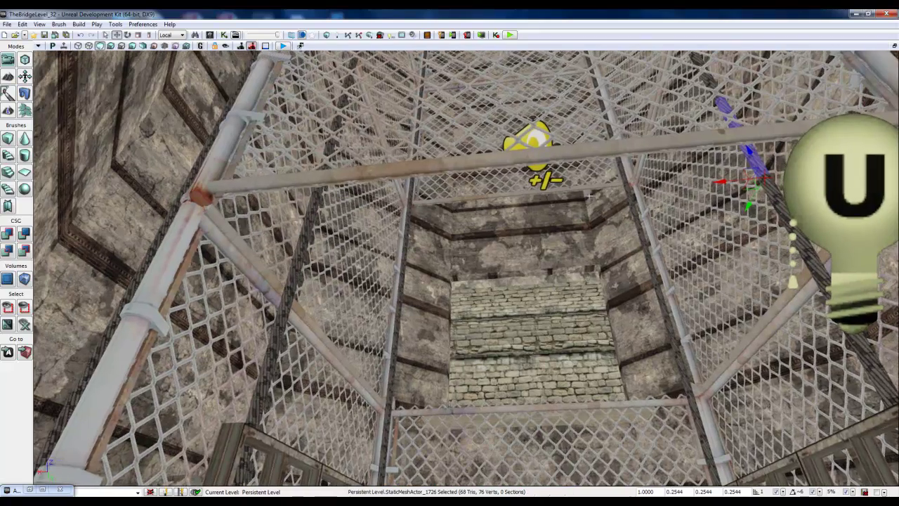
click(539, 166)
right_drag(538, 166, 534, 88)
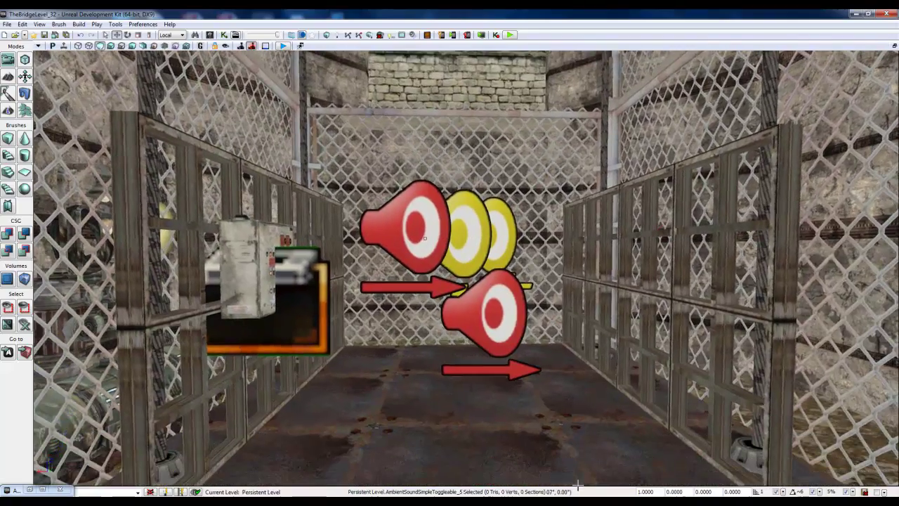
- View the whole elevator cage from outside and select the trigger at its control box
right_drag(583, 303, 63, 333)
scroll(583, 302, down, 12)
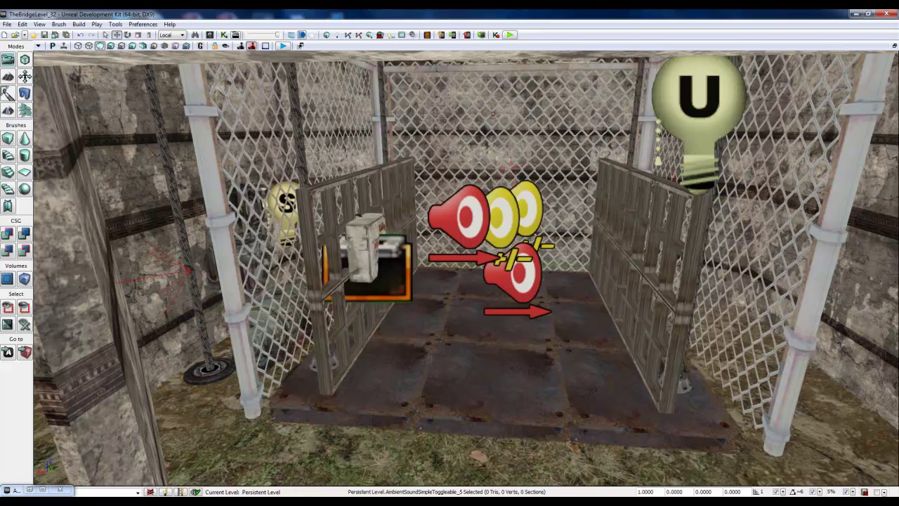
click(7, 236)
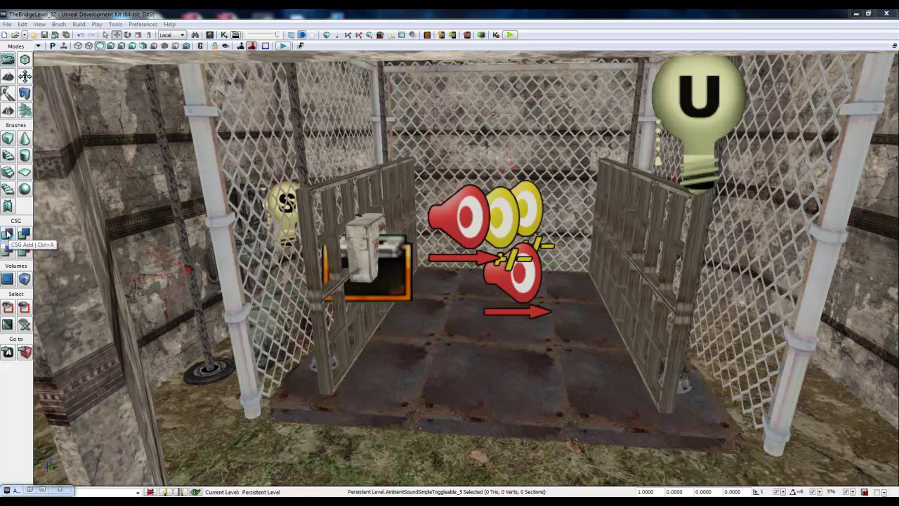
click(388, 282)
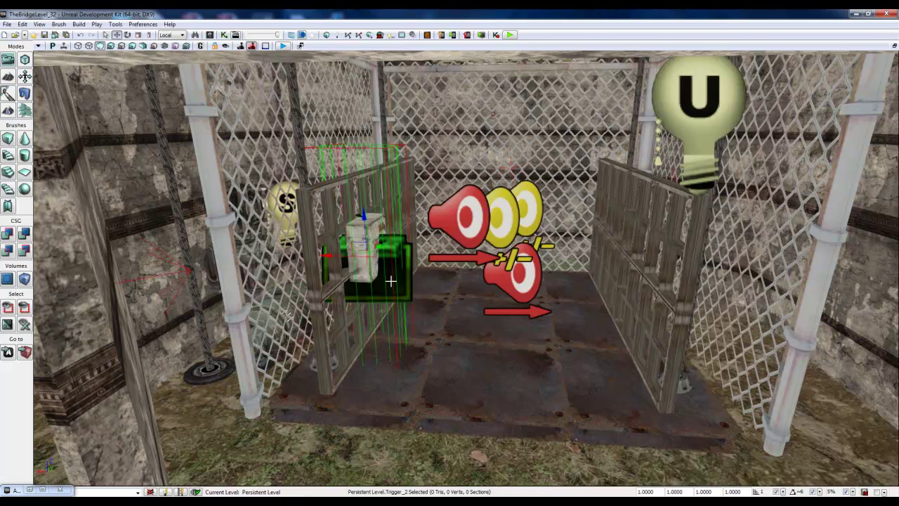
right_drag(461, 381, 467, 331)
- Select the farther and then the nearer yellow toggleable ambient sound inside the elevator cage
click(652, 205)
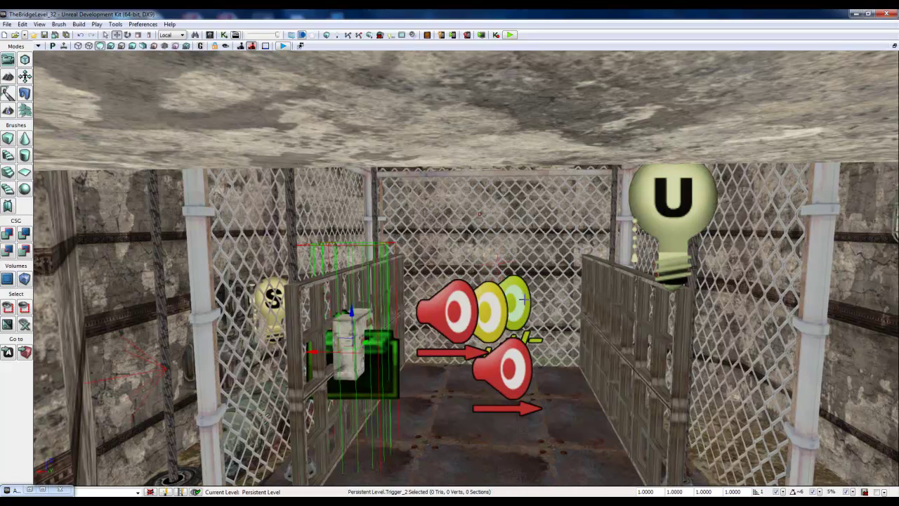
click(497, 312)
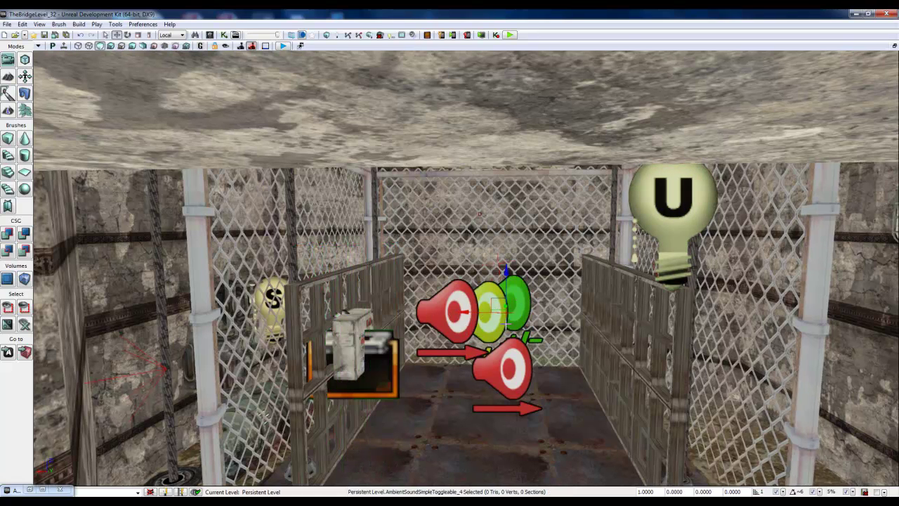
click(495, 323)
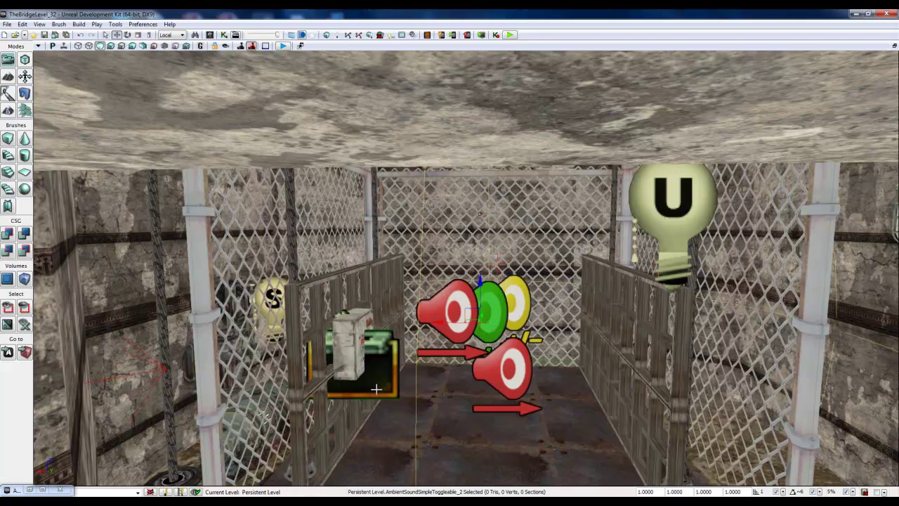
- Select the elevator's trigger and open the Sub_Sequence_TowerElevator sequence in Kismet
click(368, 366)
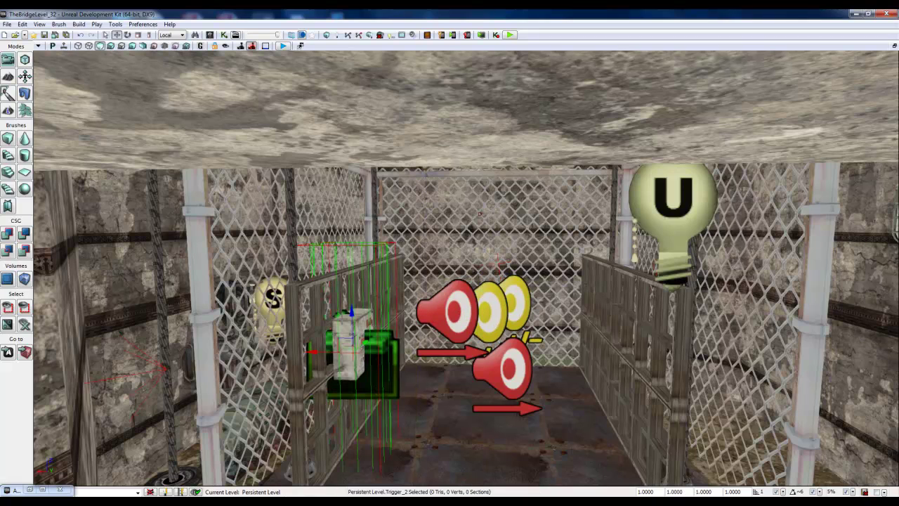
click(224, 34)
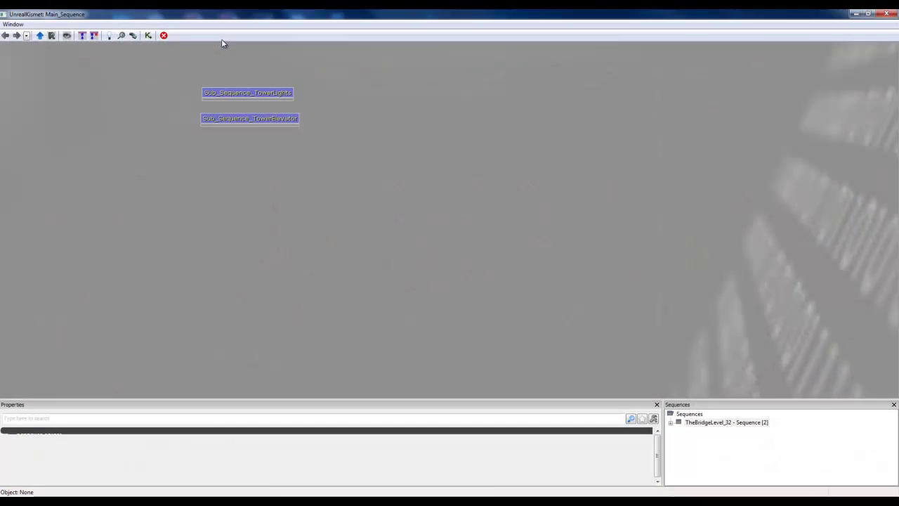
double_click(257, 119)
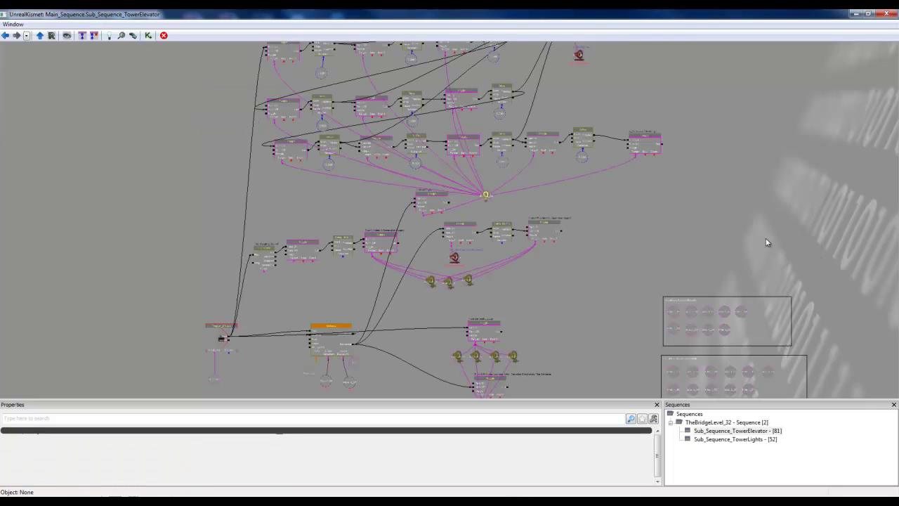
- Inspect the object lists linked to the Matinee's TowerElevatorA and TowerElevatorB groups in the elevator sequence
drag(767, 239, 714, 218)
scroll(713, 223, down, 2)
scroll(712, 222, up, 2)
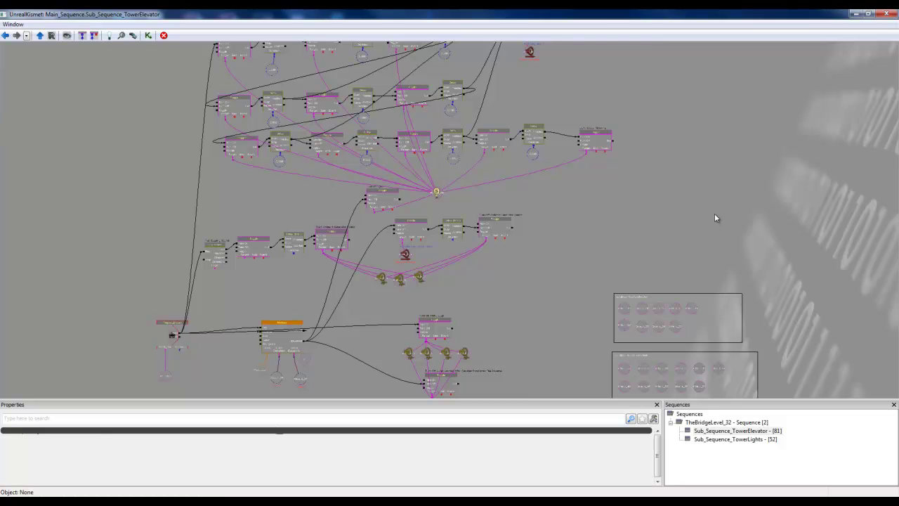
scroll(704, 167, up, 4)
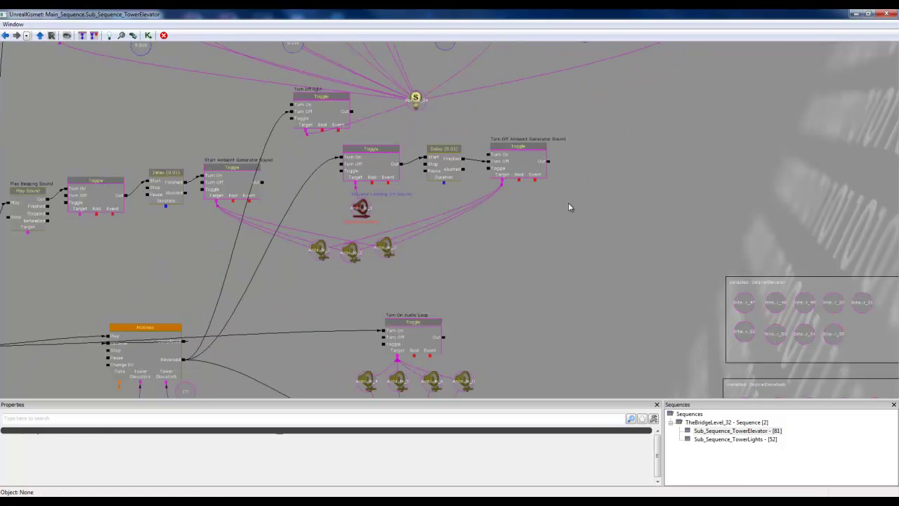
scroll(569, 207, up, 2)
drag(542, 246, 687, 70)
drag(459, 181, 643, 171)
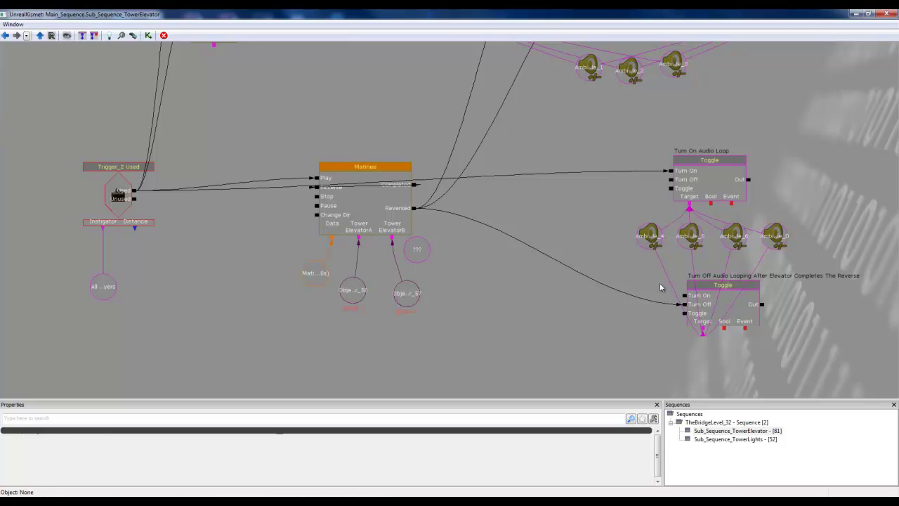
click(355, 298)
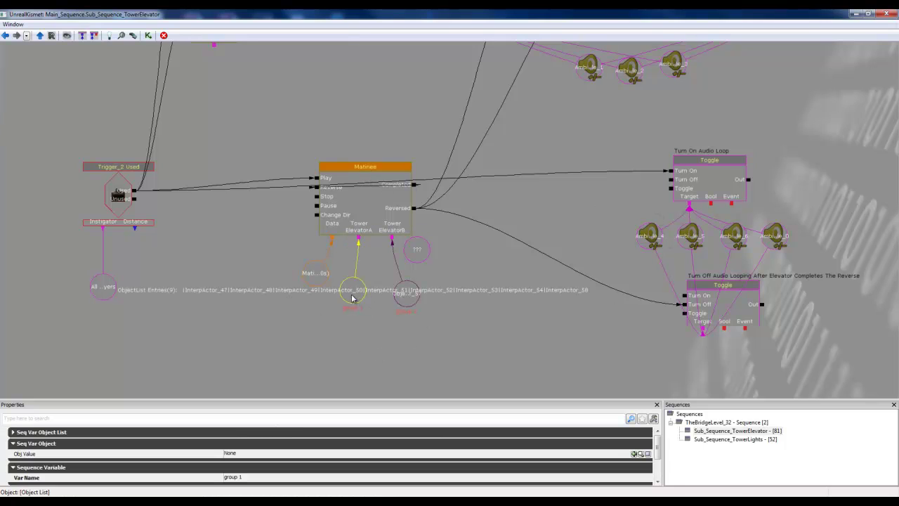
click(403, 301)
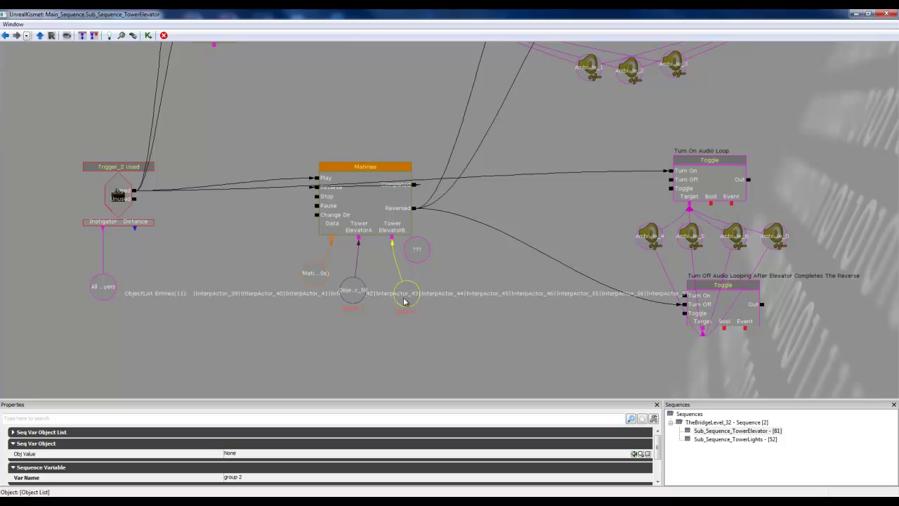
- Delete the unconnected empty object variable beside the Matinee node
click(415, 250)
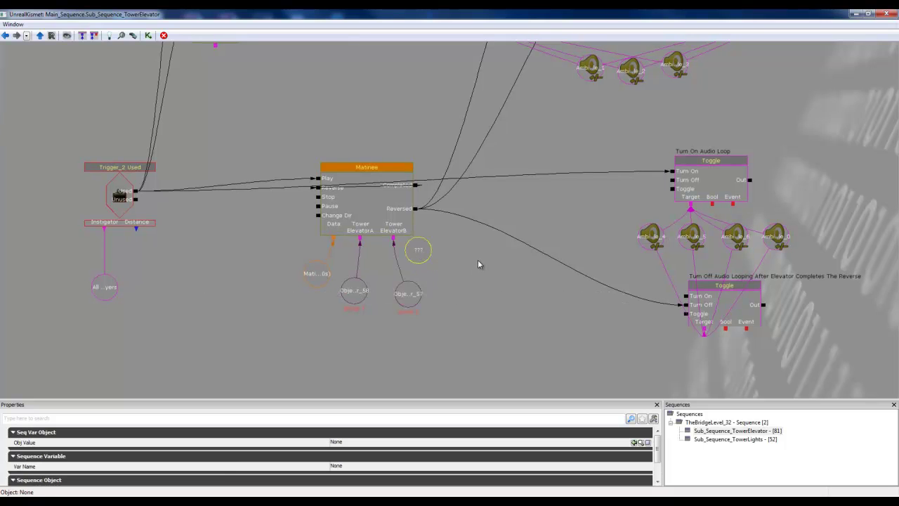
key(Delete)
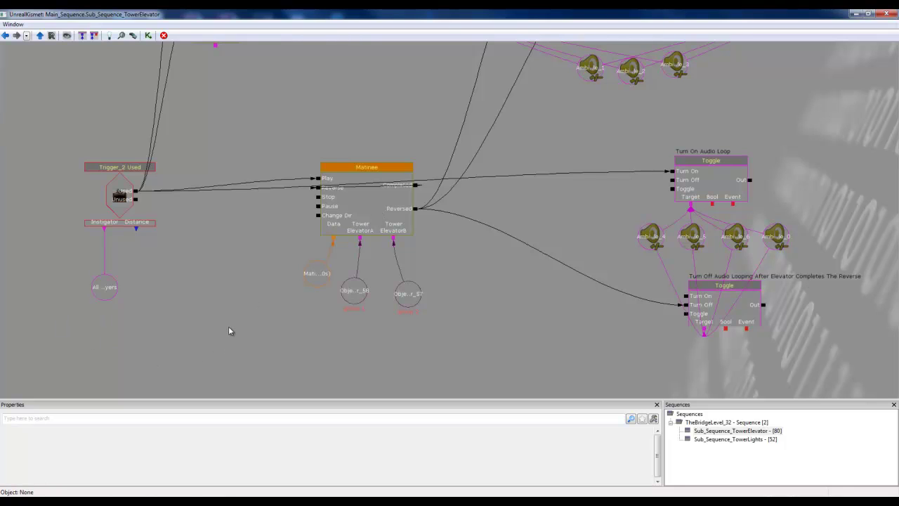
drag(259, 140, 236, 196)
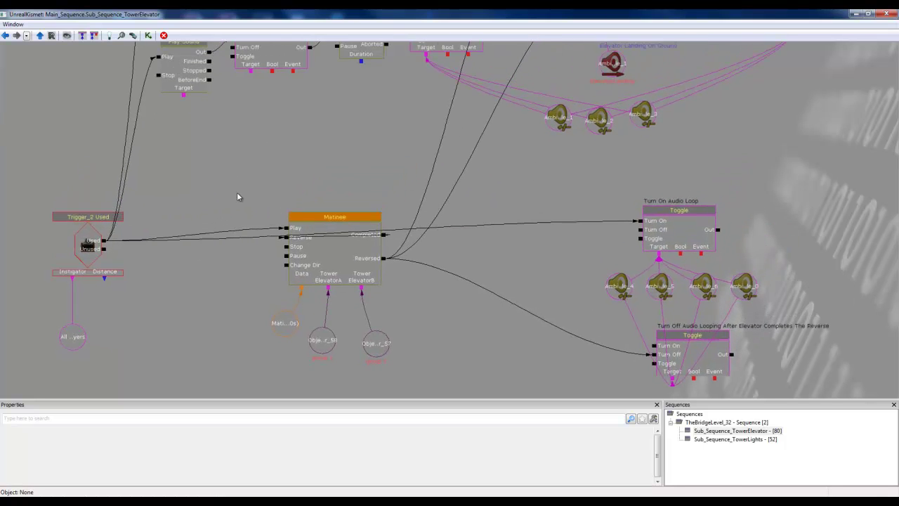
- Select the Play Beeping Sound node triggered by Trigger_2 Used to view its properties
drag(268, 141, 346, 262)
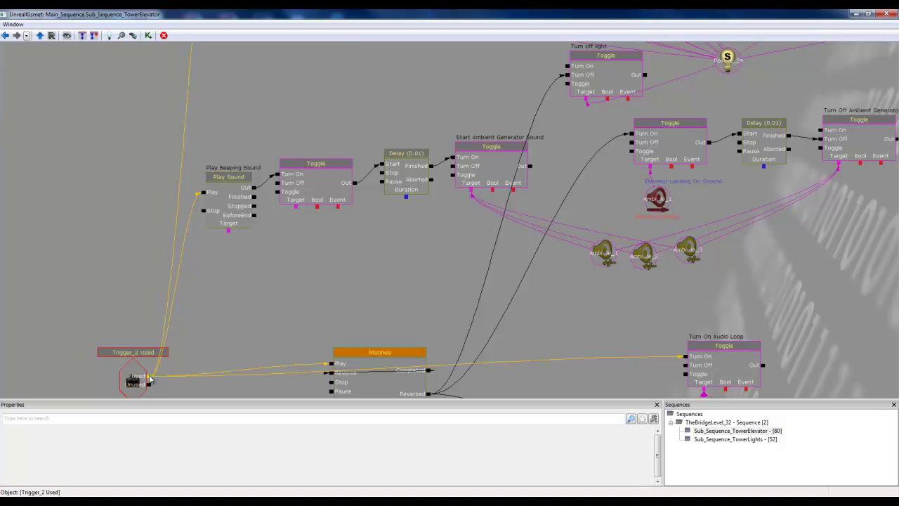
mouse_move(212, 339)
mouse_down()
mouse_move(221, 341)
mouse_move(215, 355)
mouse_up()
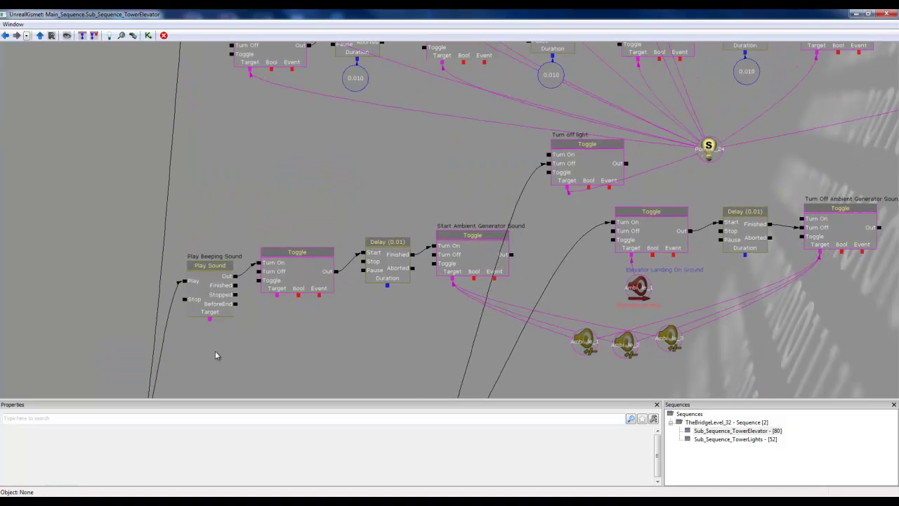
click(214, 301)
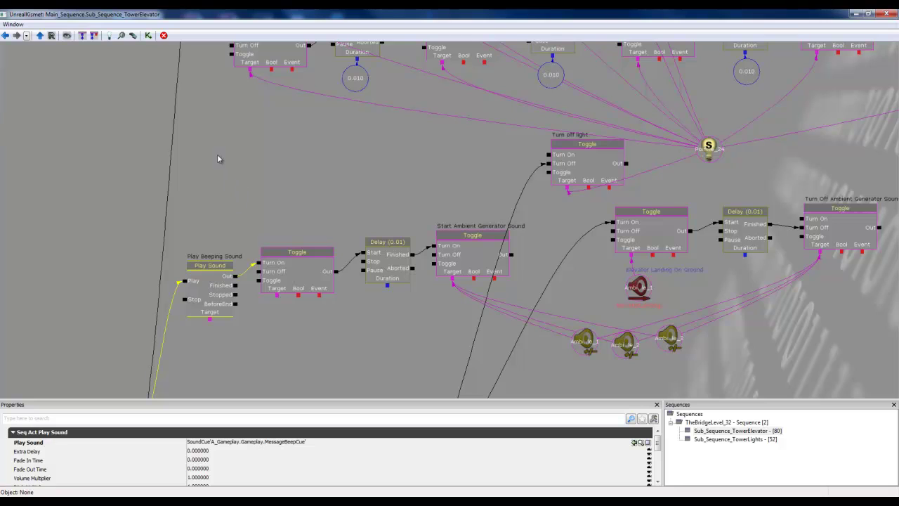
- Add a new Play Sound action above the Play Beeping Sound node and select it
right_click(218, 116)
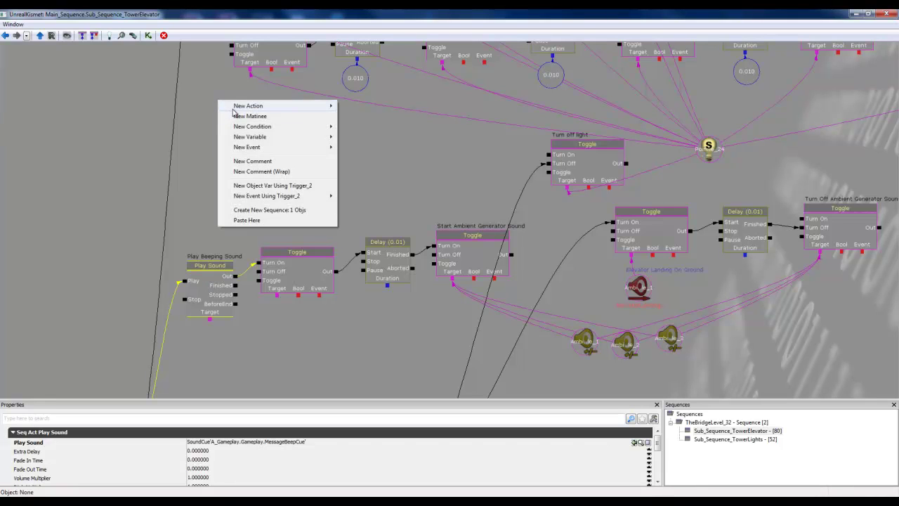
mouse_move(239, 108)
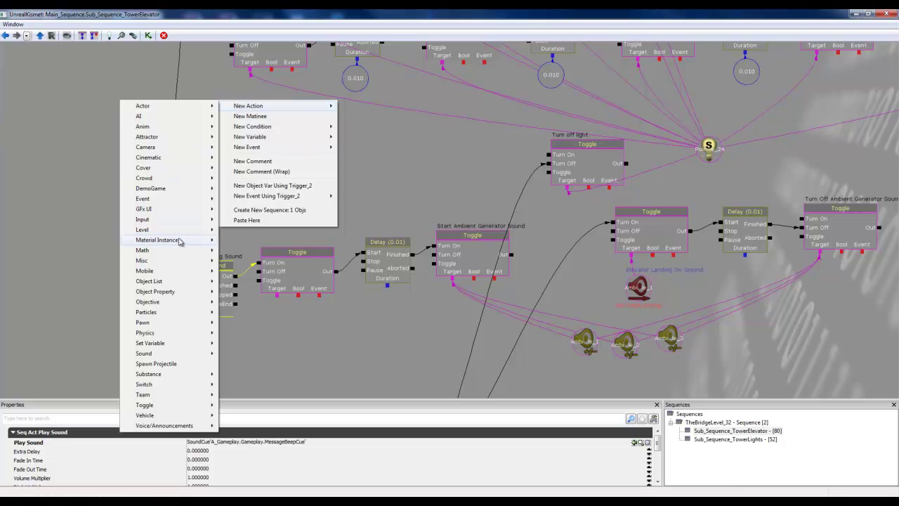
mouse_move(163, 356)
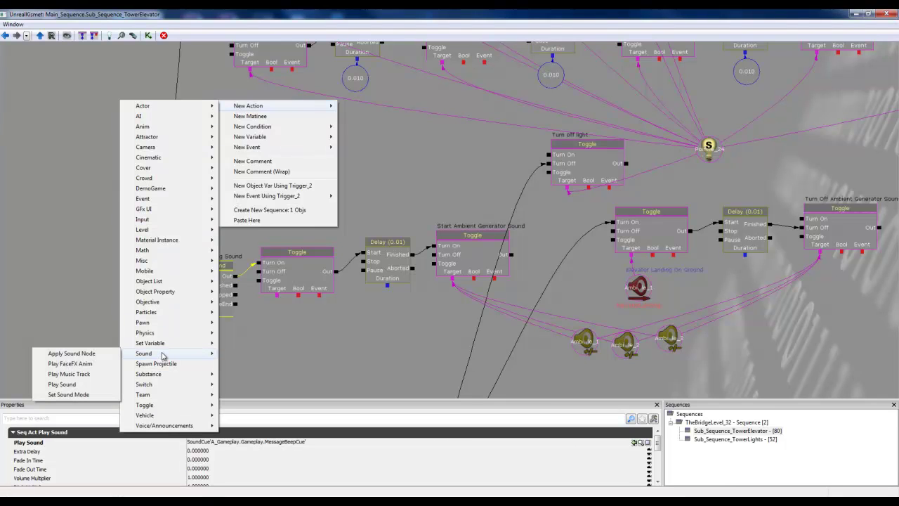
click(87, 390)
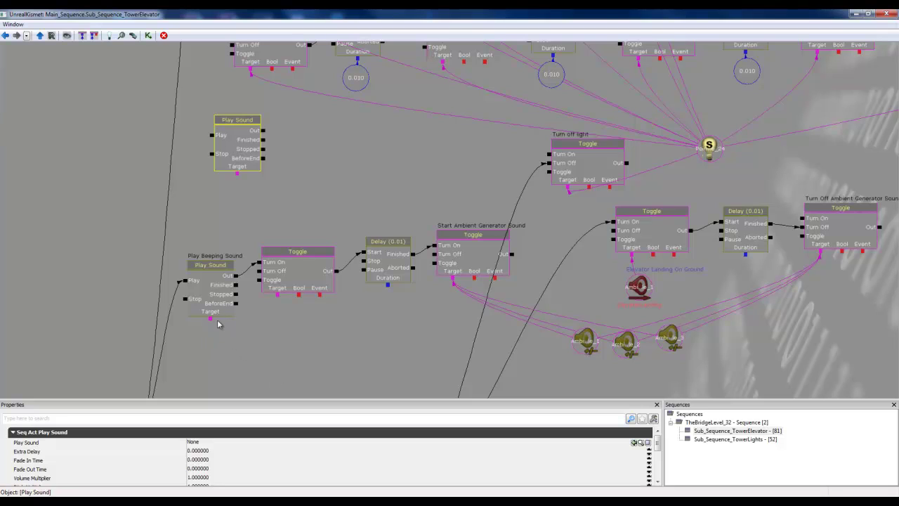
right_click(239, 175)
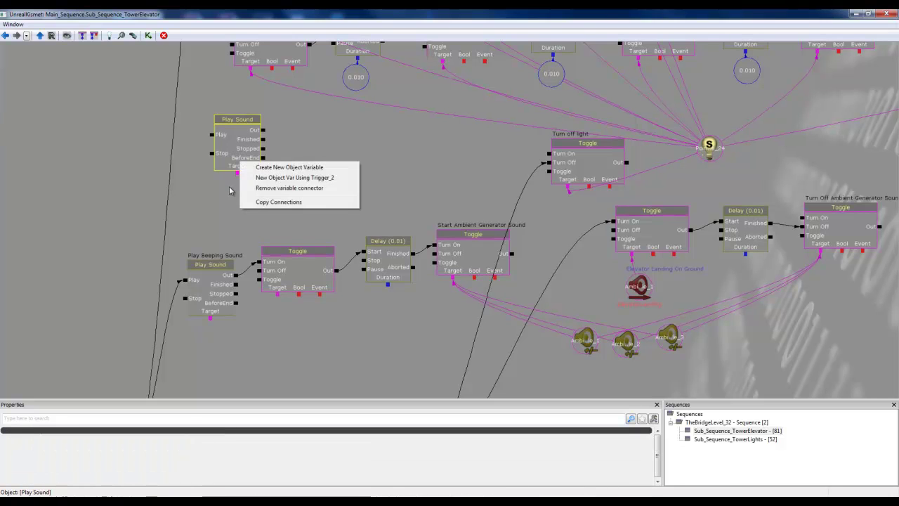
key(Escape)
click(240, 148)
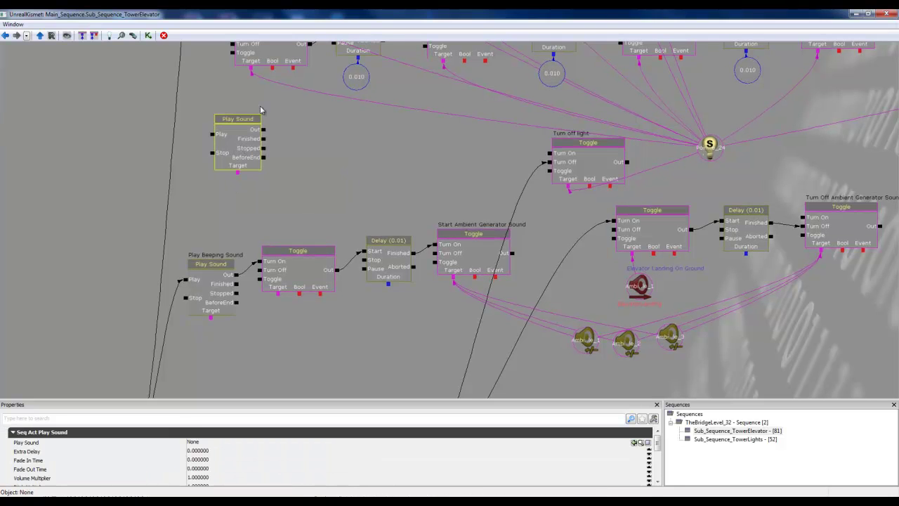
- Locate the beeping node's MessageBeepCue sound cue in the Content Browser and return to the elevator sequence in Kismet
click(224, 285)
click(319, 444)
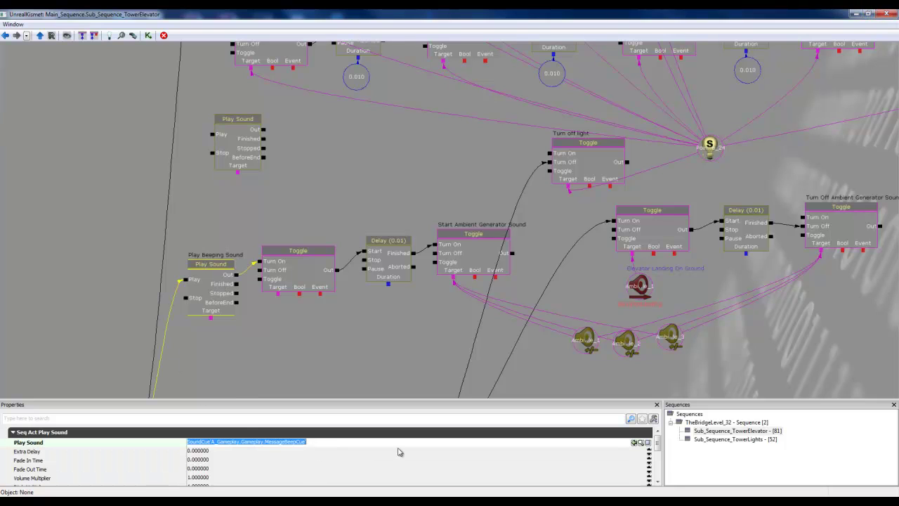
click(637, 444)
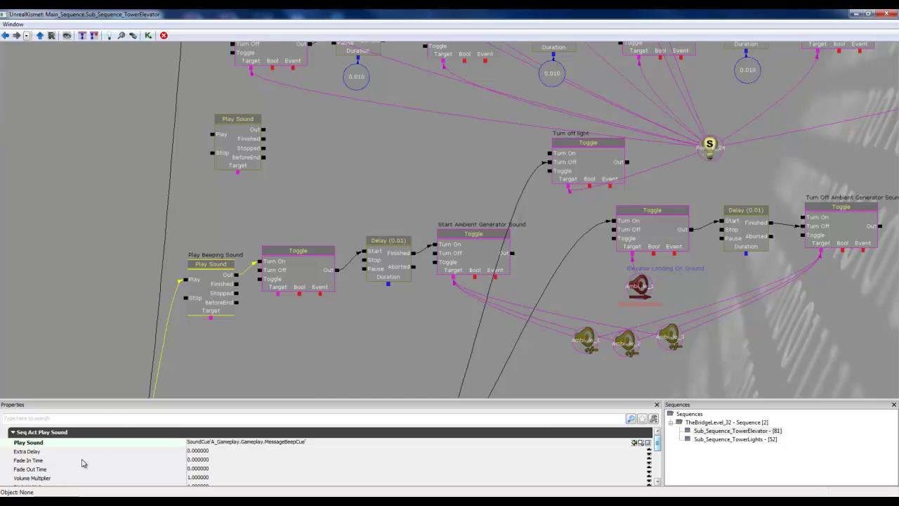
click(236, 151)
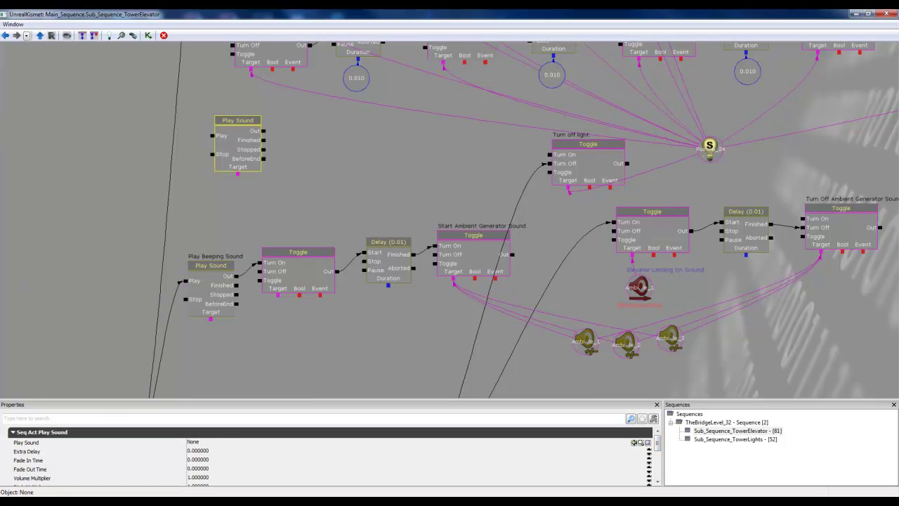
click(856, 13)
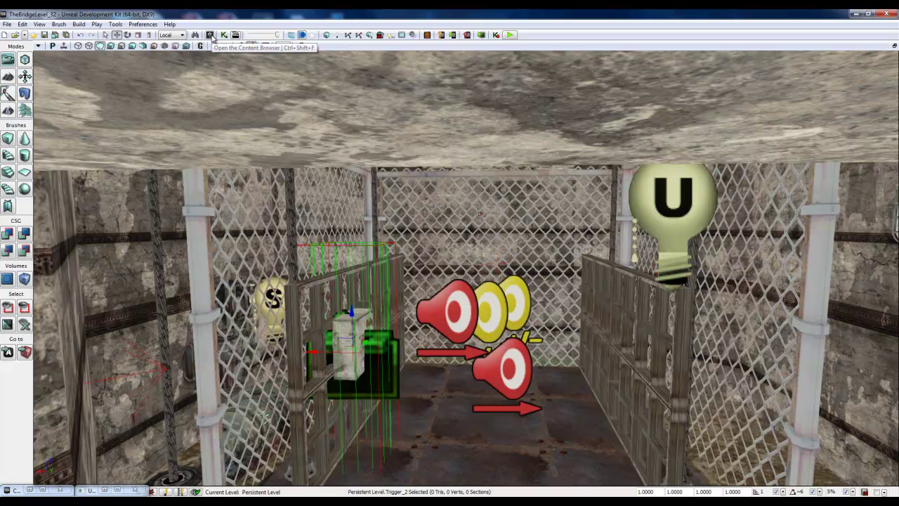
click(210, 35)
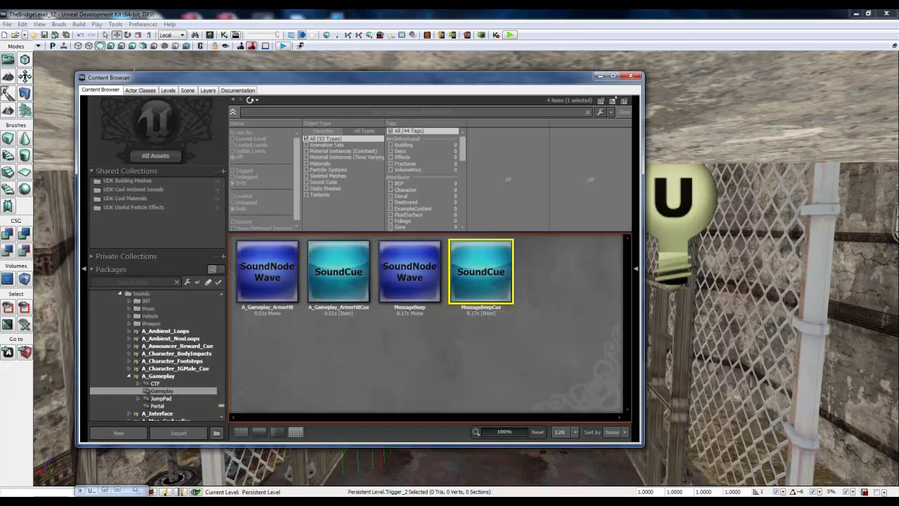
click(613, 76)
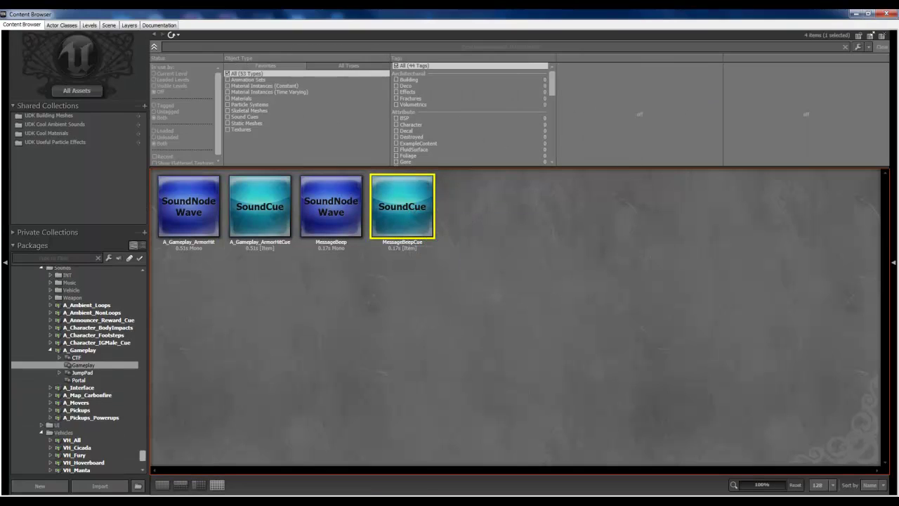
drag(825, 14, 66, 31)
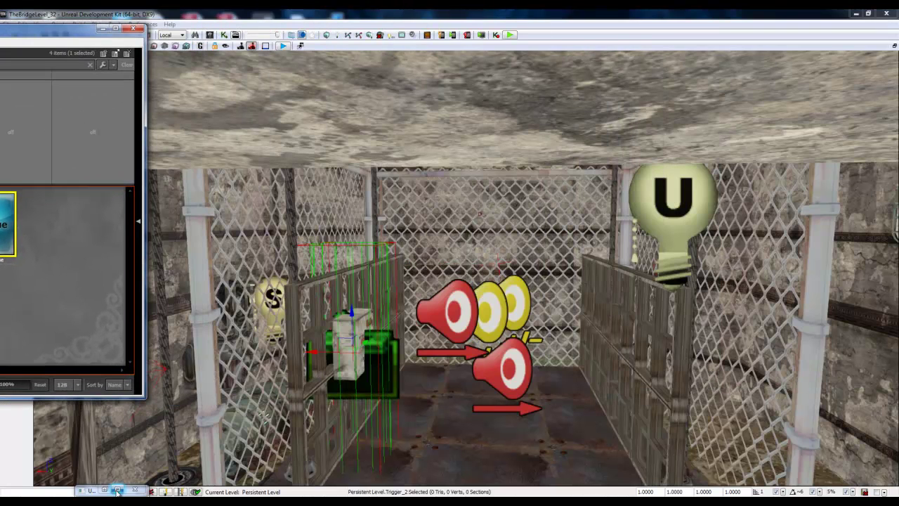
click(116, 490)
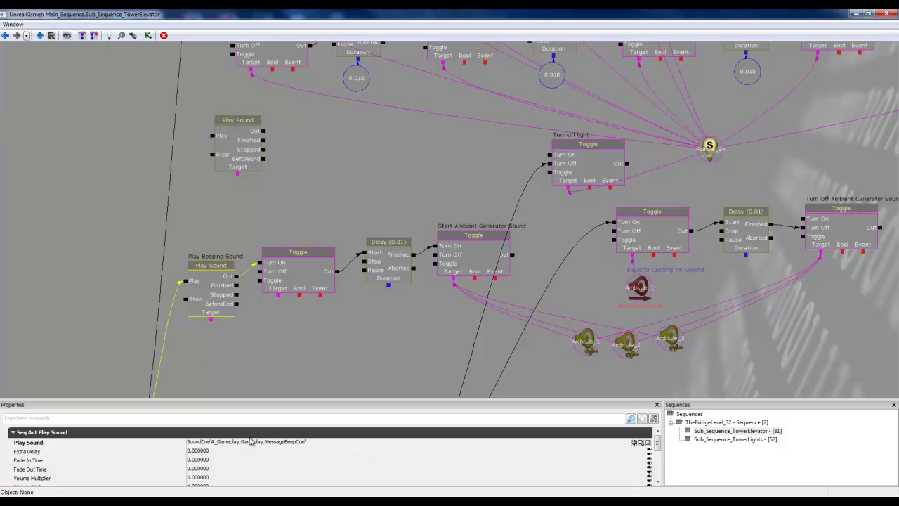
- Add a new Toggle action and connect the new Play Sound's Out to the Toggle's Turn On input
click(289, 276)
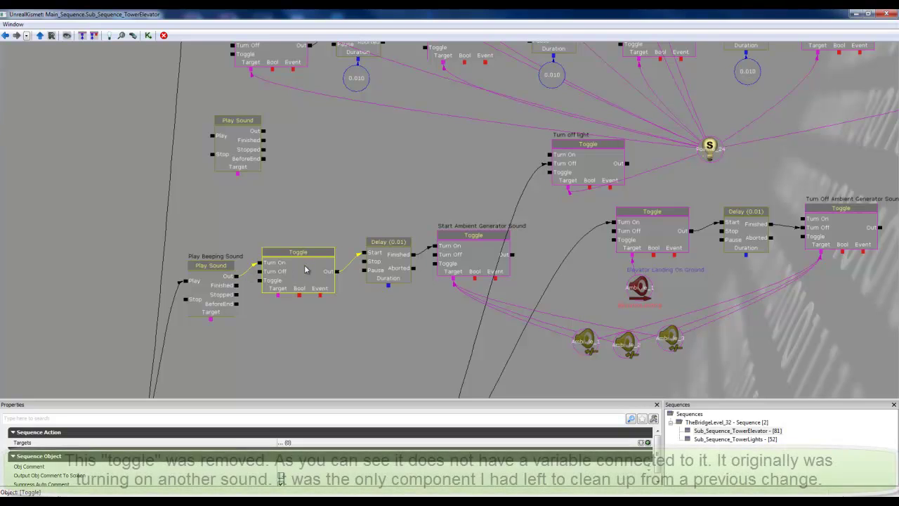
right_click(326, 161)
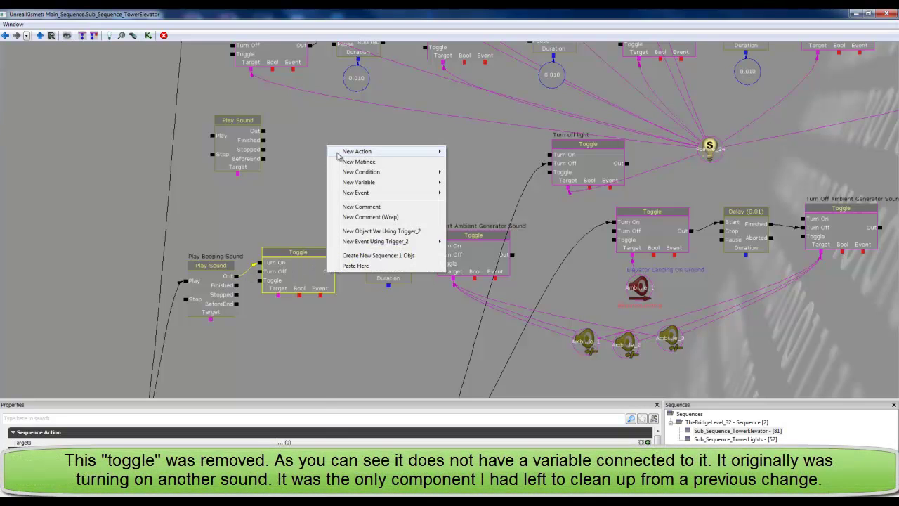
mouse_move(349, 153)
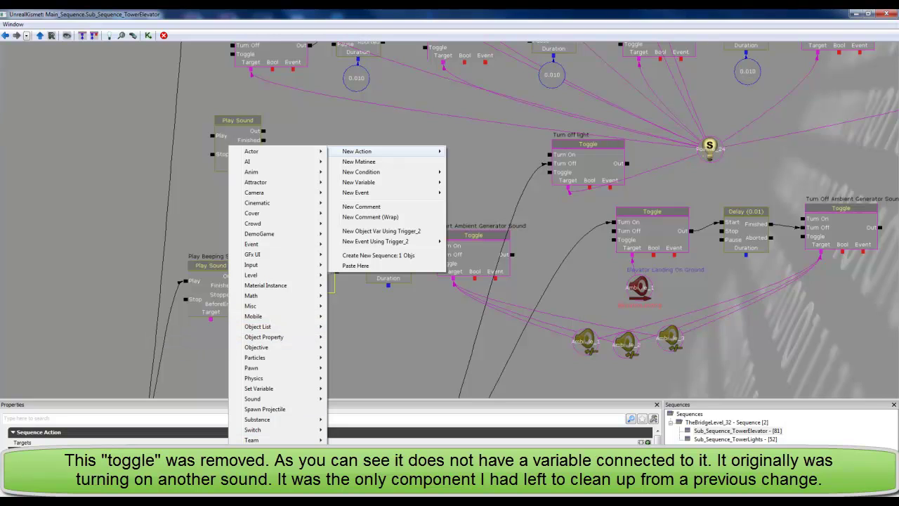
click(354, 451)
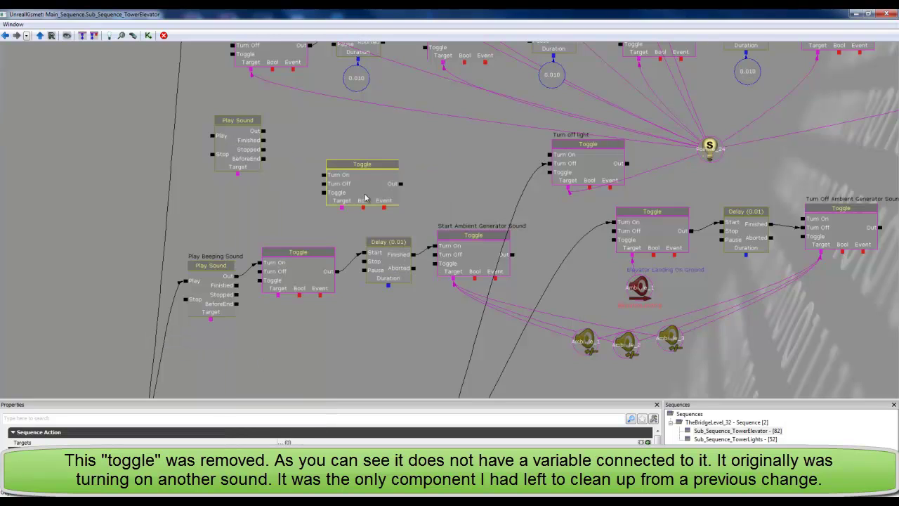
drag(263, 131, 324, 180)
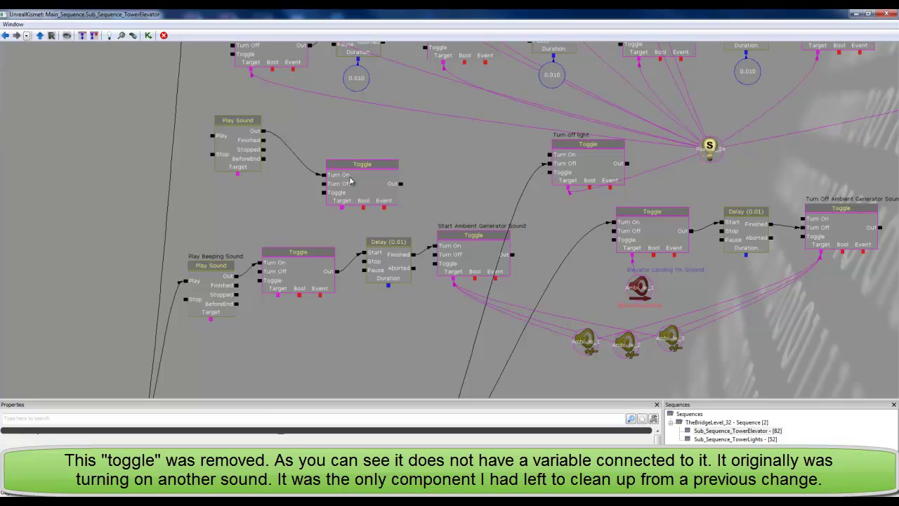
- Delete the new Toggle node together with the new Play Sound node
click(351, 181)
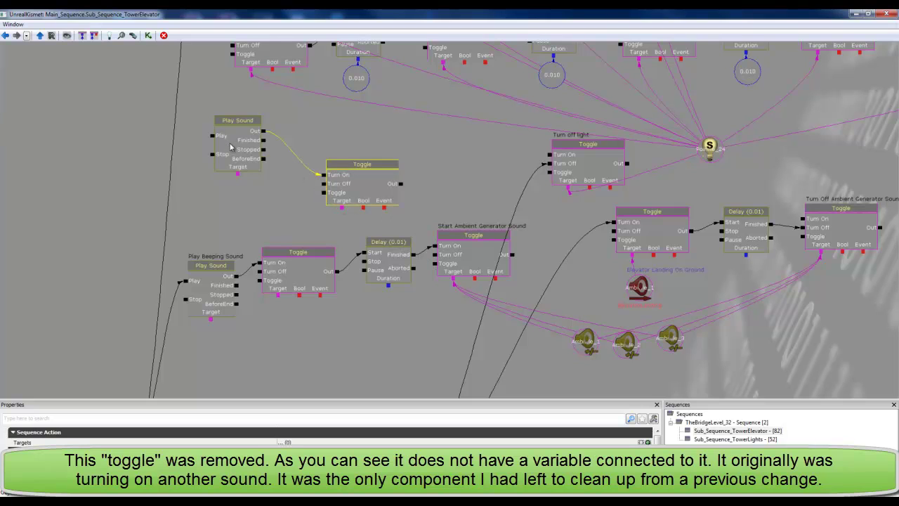
ctrl+click(239, 156)
key(Delete)
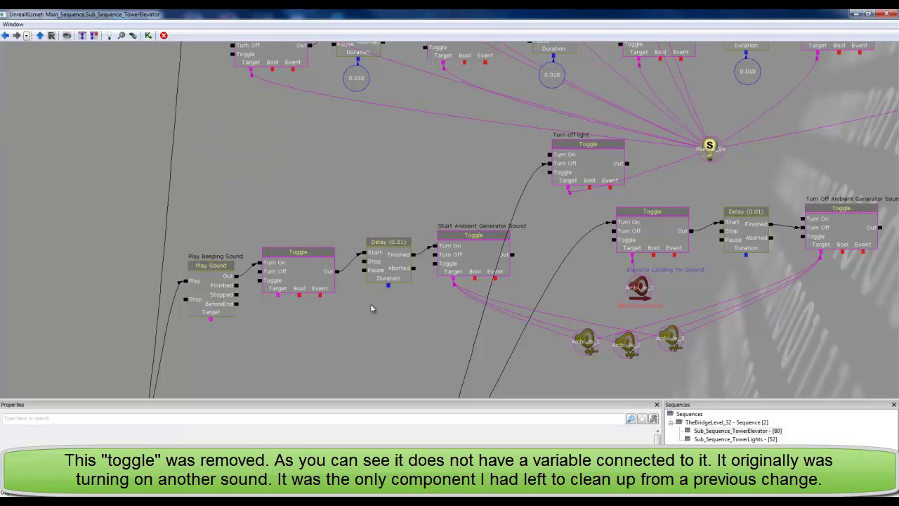
- Inspect the properties of the Toggle and Delay nodes that follow Play Beeping Sound
click(330, 270)
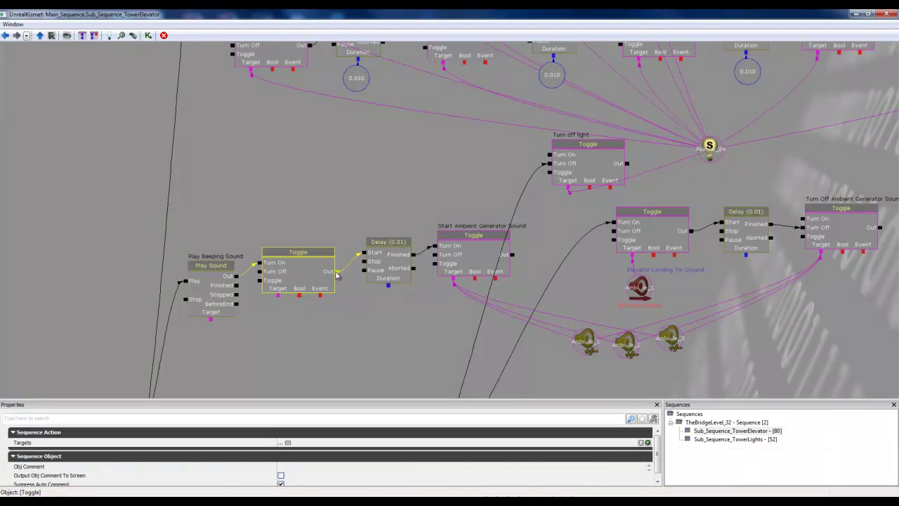
click(399, 257)
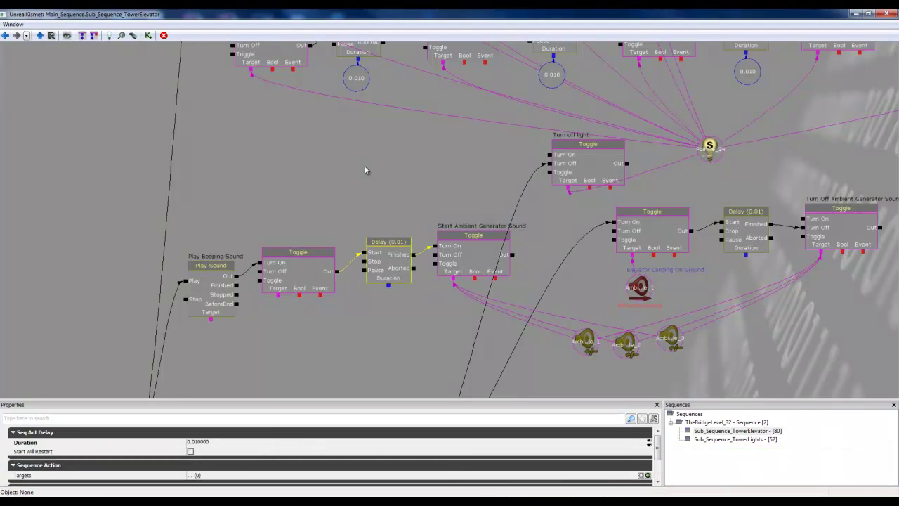
click(358, 121)
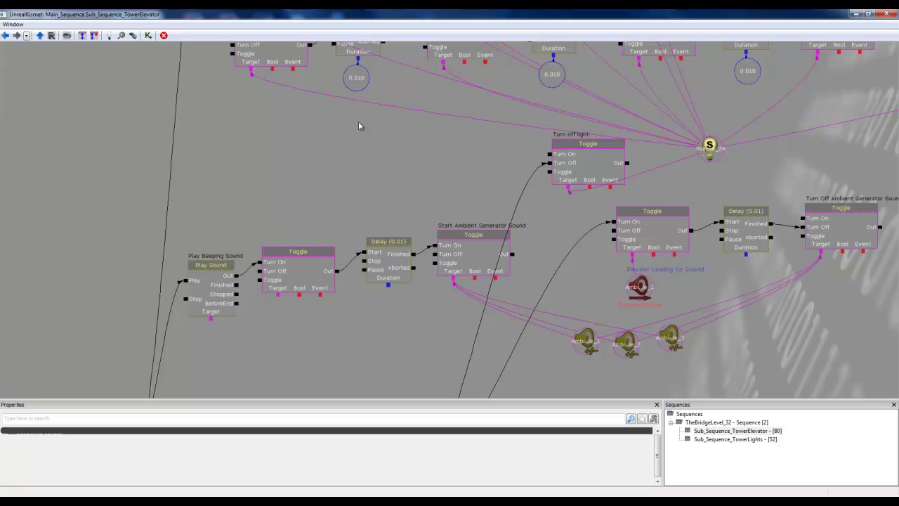
- Add a new Delay action above the beeping sound chain and set its duration to 0.01
right_click(358, 121)
mouse_move(386, 116)
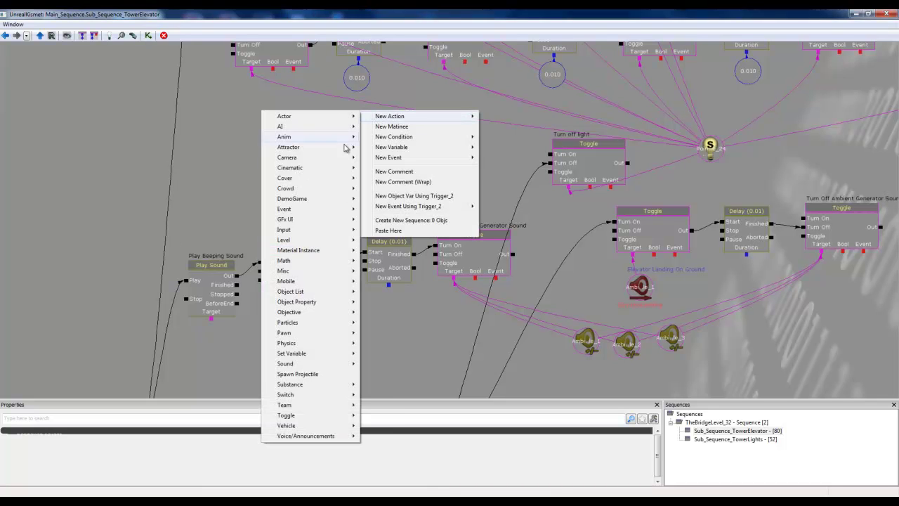
mouse_move(294, 415)
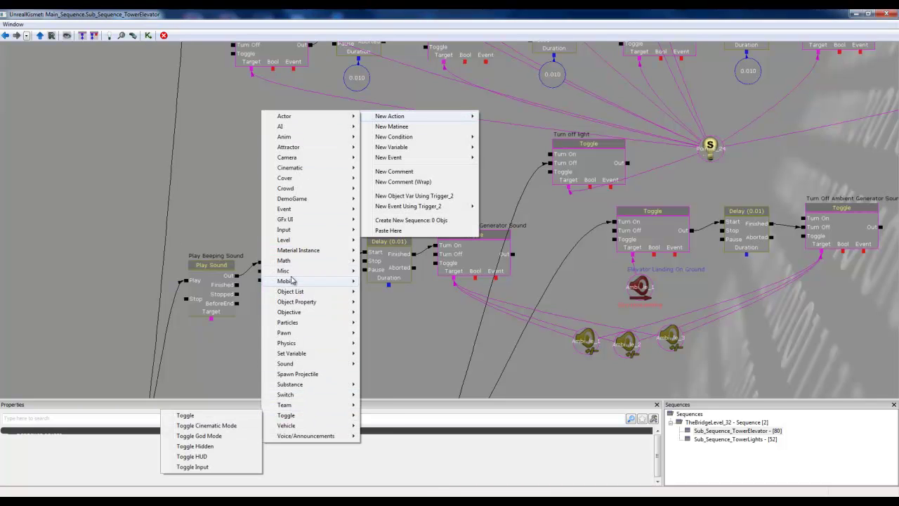
mouse_move(292, 271)
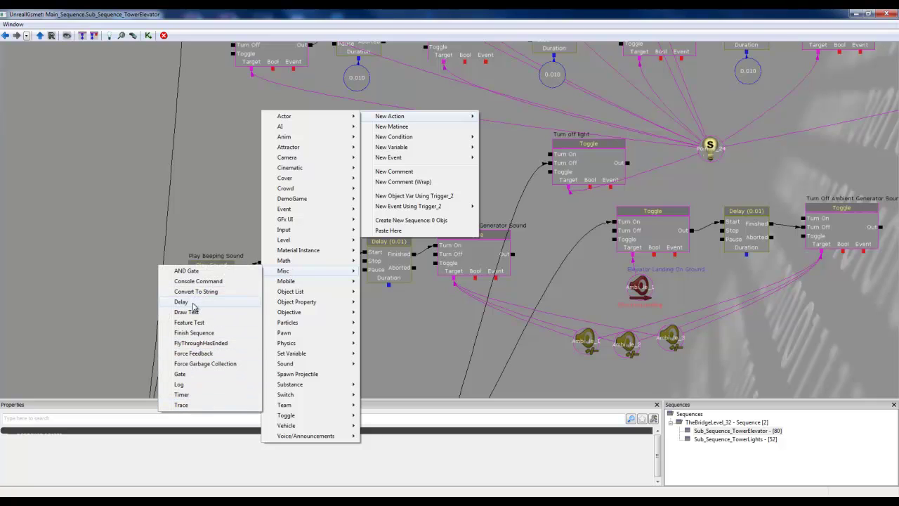
click(184, 302)
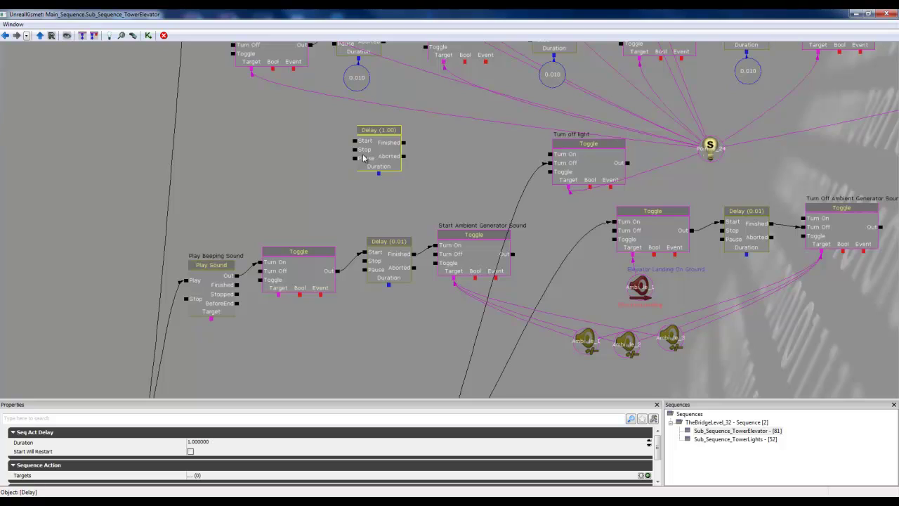
click(214, 442)
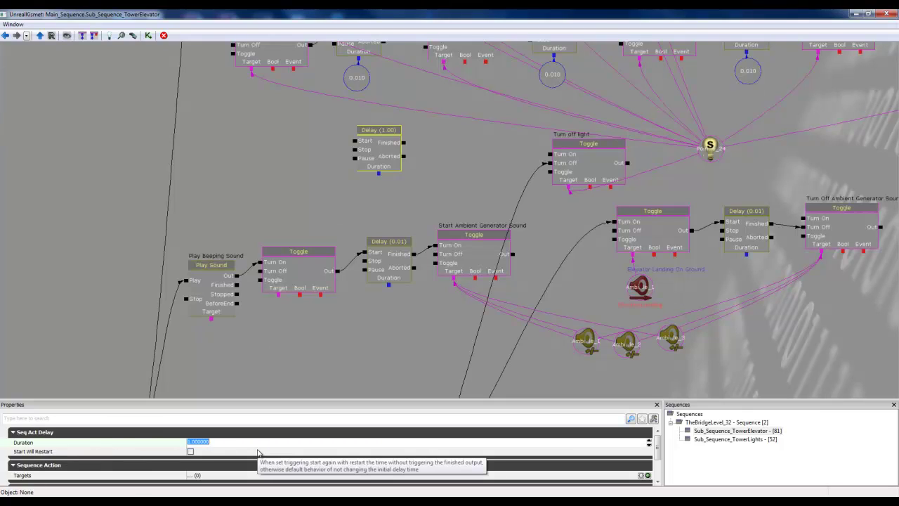
text(0)
text(.01)
key(Return)
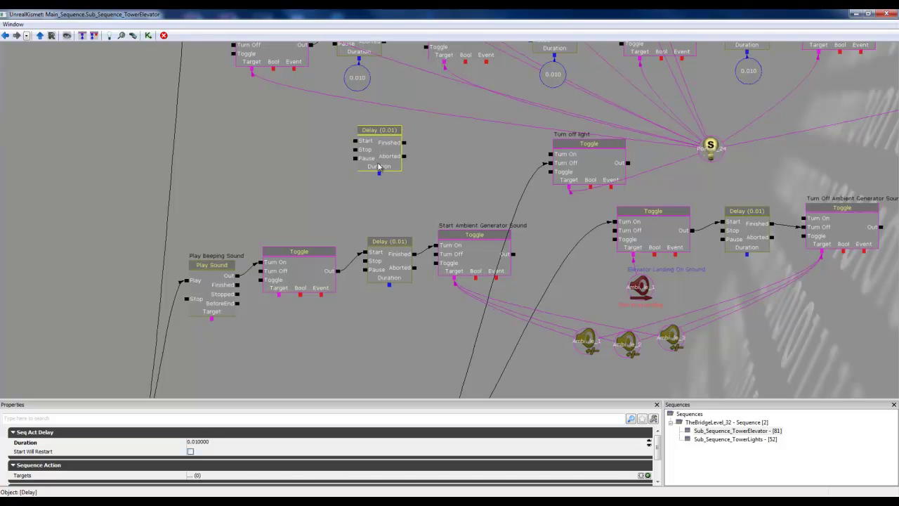
- Delete the new unconnected Delay node above the beeping sound chain
key(Delete)
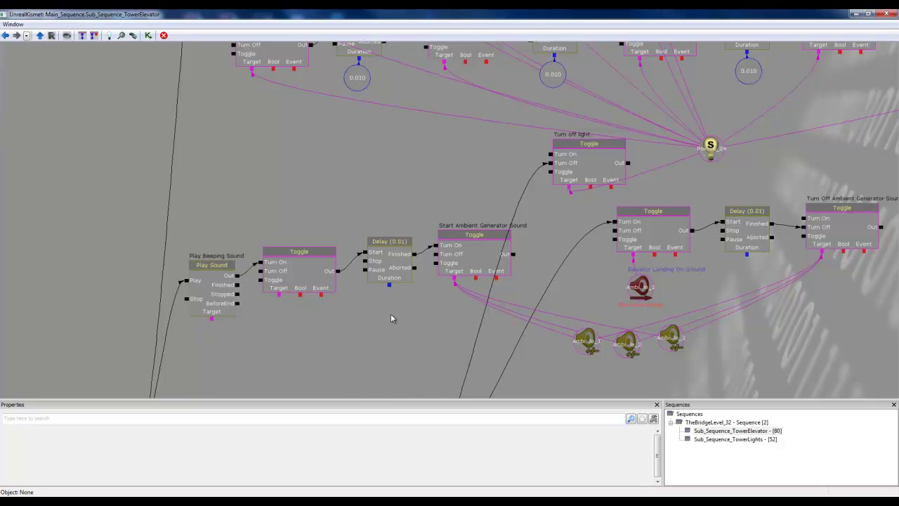
drag(377, 316, 333, 319)
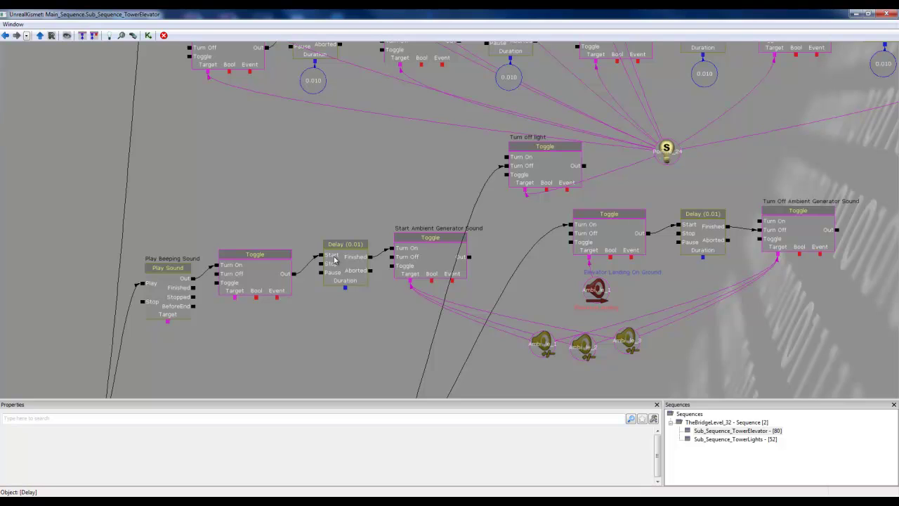
- Inspect the Start Ambient Generator Sound toggle and the first ambient sound object linked to its target
click(421, 256)
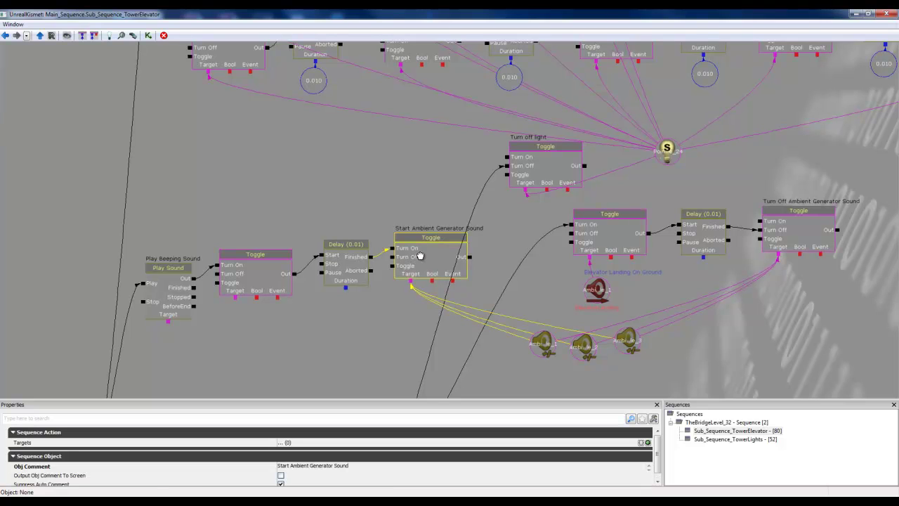
click(550, 354)
drag(549, 354, 441, 327)
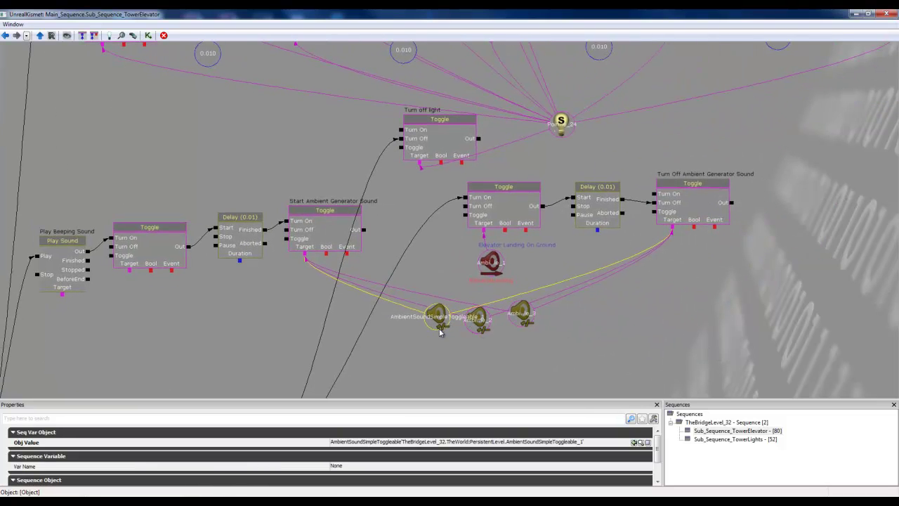
- Switch from Kismet to the level editor and clear the view of the sound actors inside the elevator
click(854, 14)
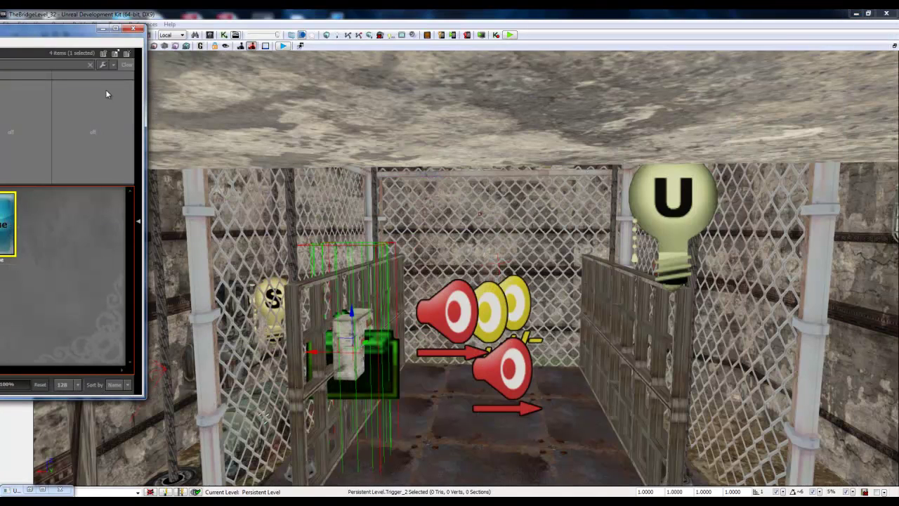
drag(62, 32, 331, 87)
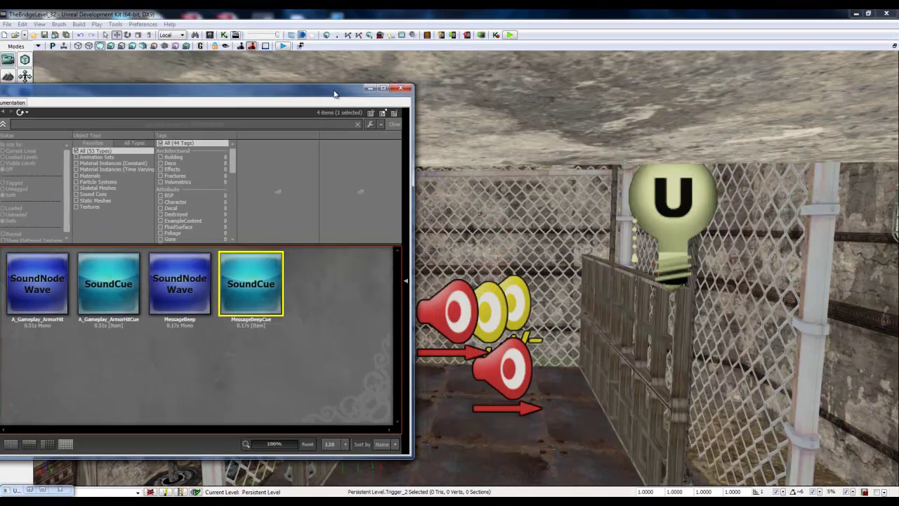
click(369, 88)
scroll(449, 281, up, 5)
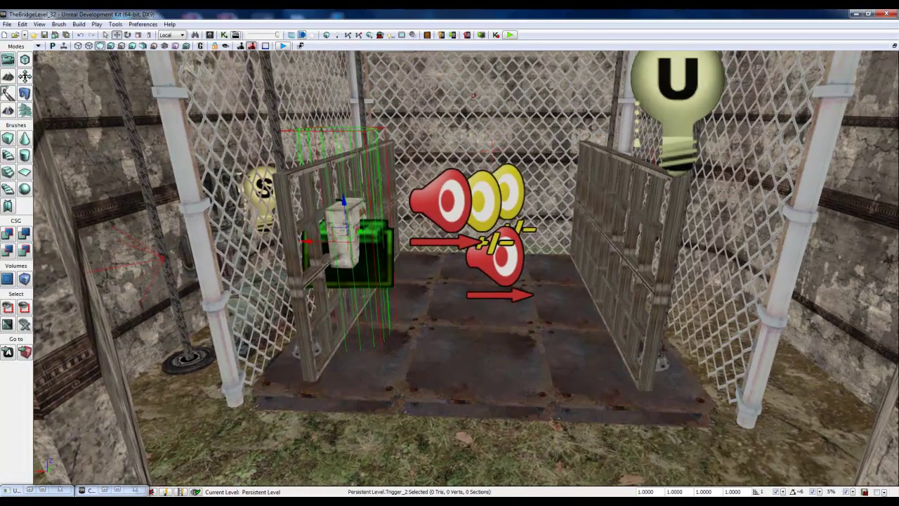
- Open the Actor Classes browser, collapse the Fluid category and expand Sounds down to the AmbientSound subclasses
click(105, 490)
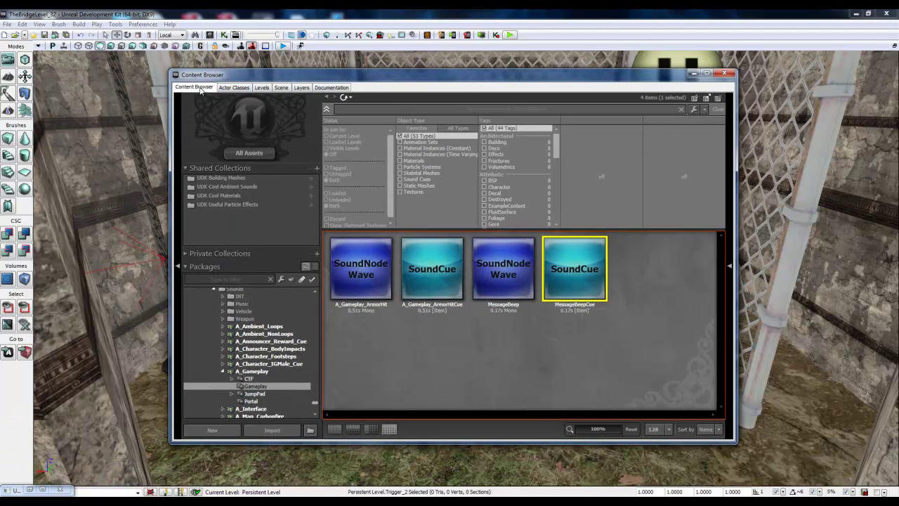
click(232, 89)
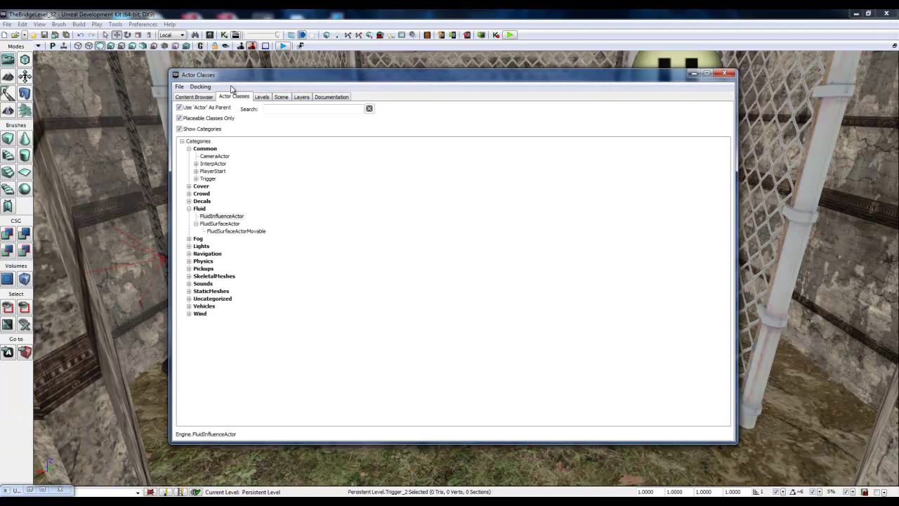
click(189, 209)
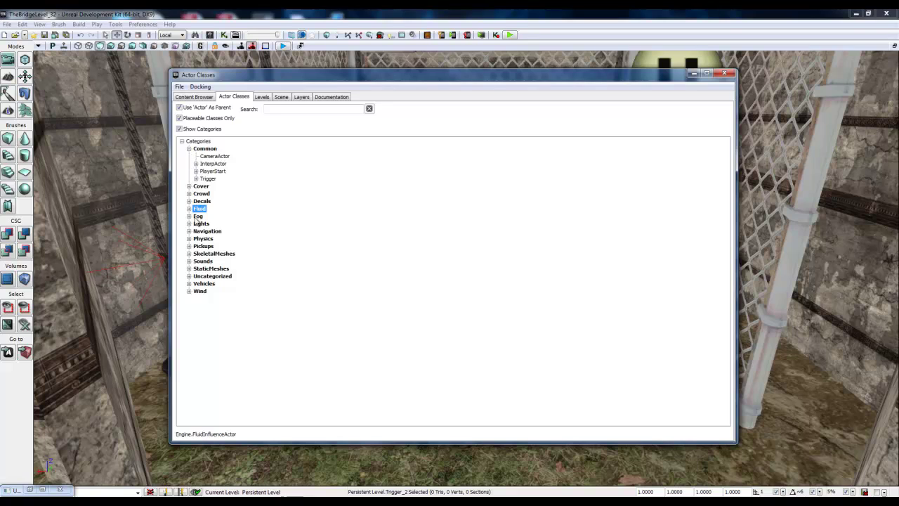
click(188, 261)
click(197, 269)
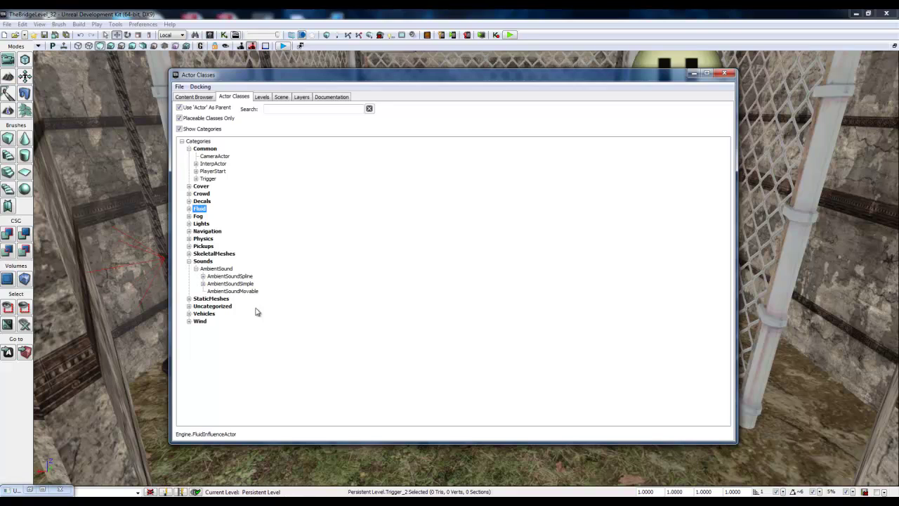
- Expand the AmbientSoundSimple class with its toggleable subclass and select AmbientSoundSimpleToggleable
click(207, 291)
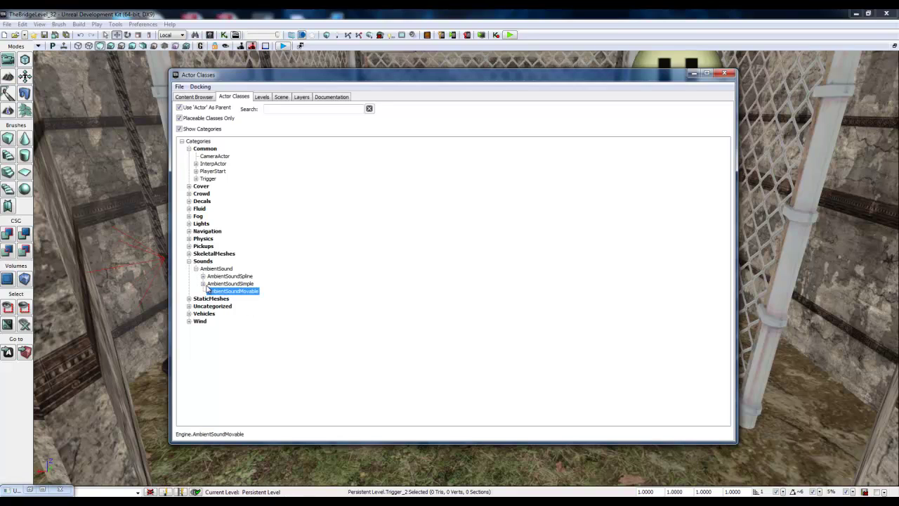
click(203, 284)
click(261, 292)
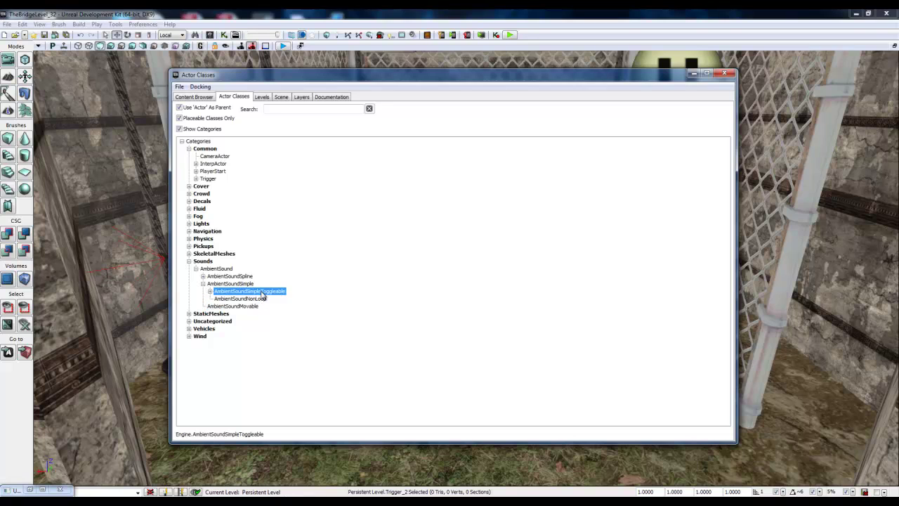
click(210, 291)
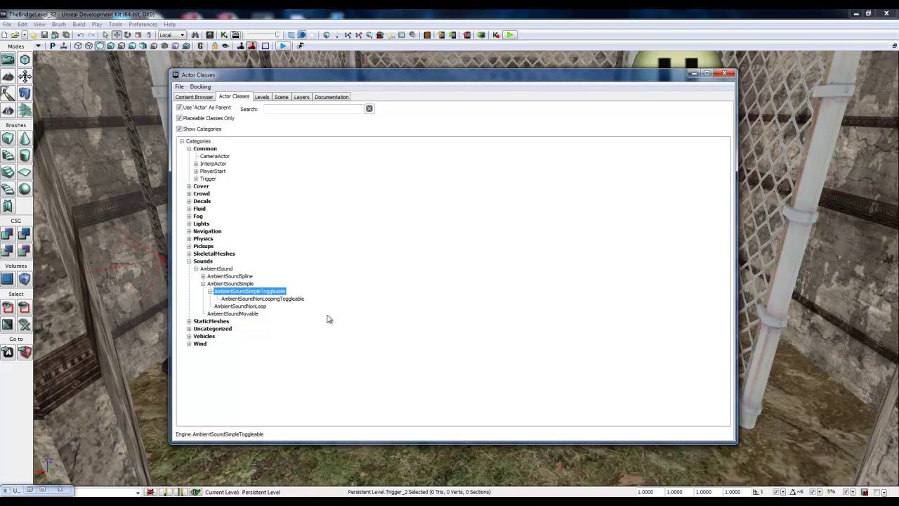
click(286, 300)
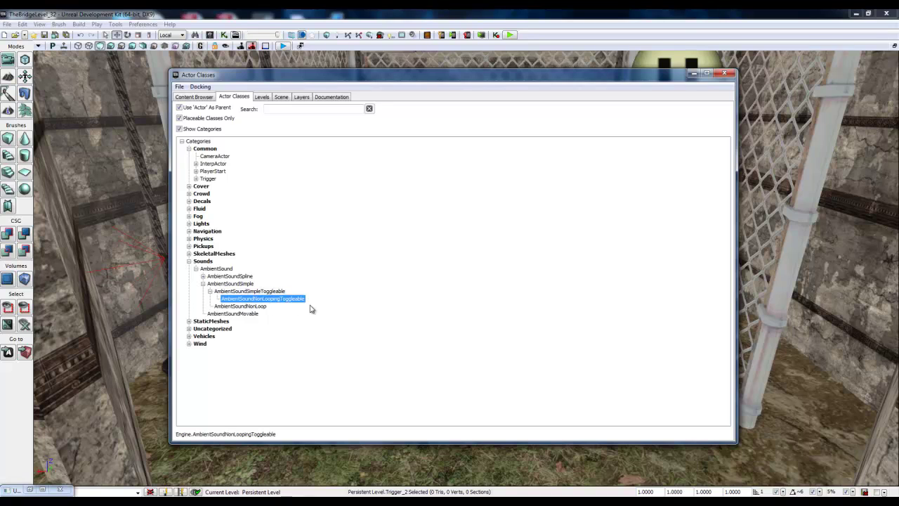
click(267, 292)
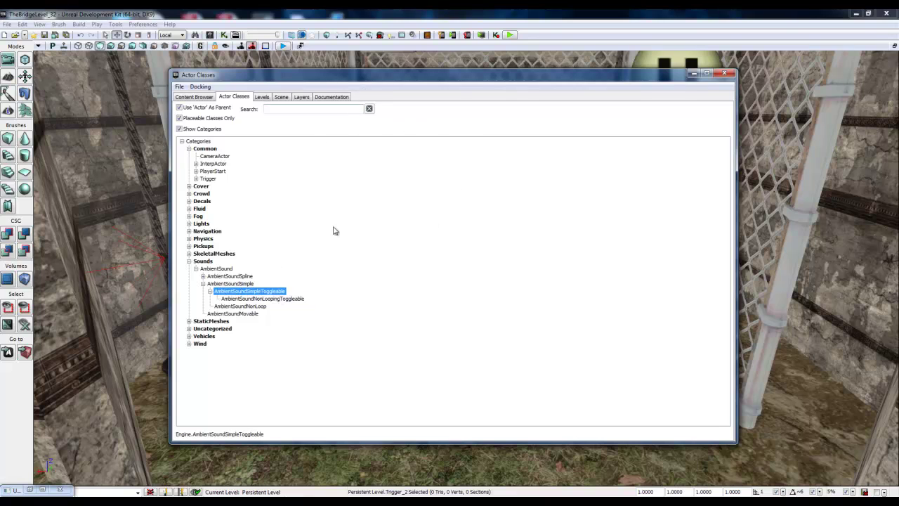
- Place an AmbientSoundSimpleToggleable actor on the elevator floor and raise it above the platform
drag(358, 74, 175, 27)
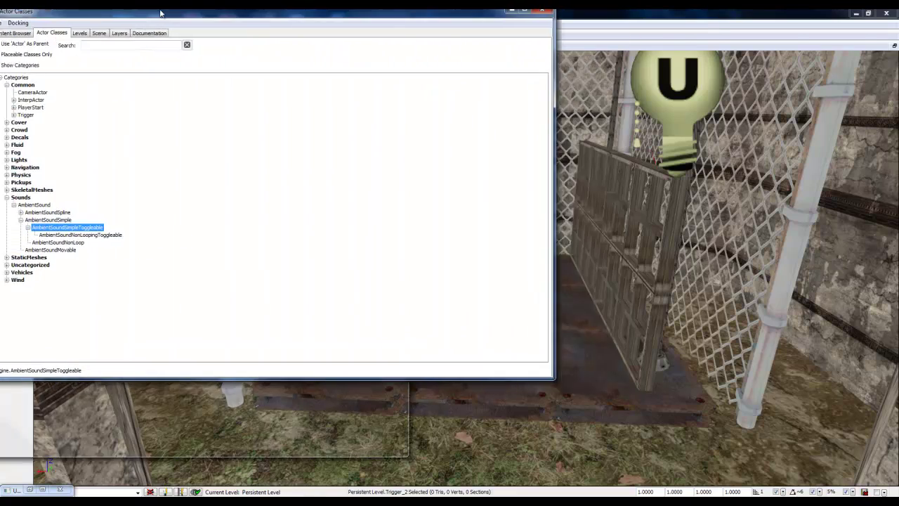
drag(554, 152, 178, 153)
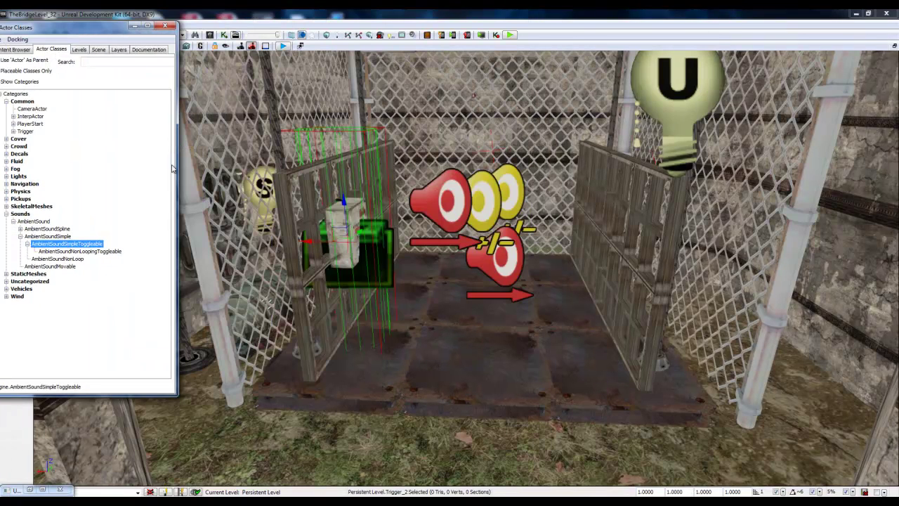
click(467, 373)
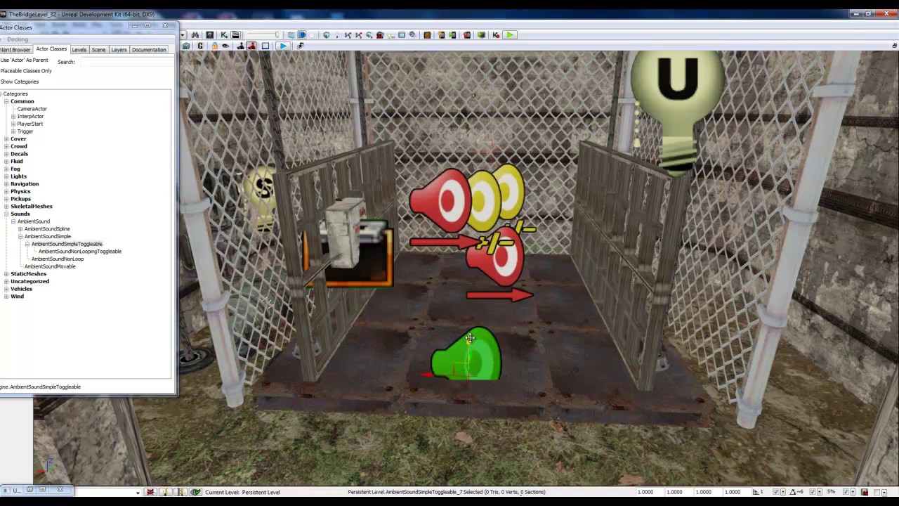
drag(474, 347, 475, 291)
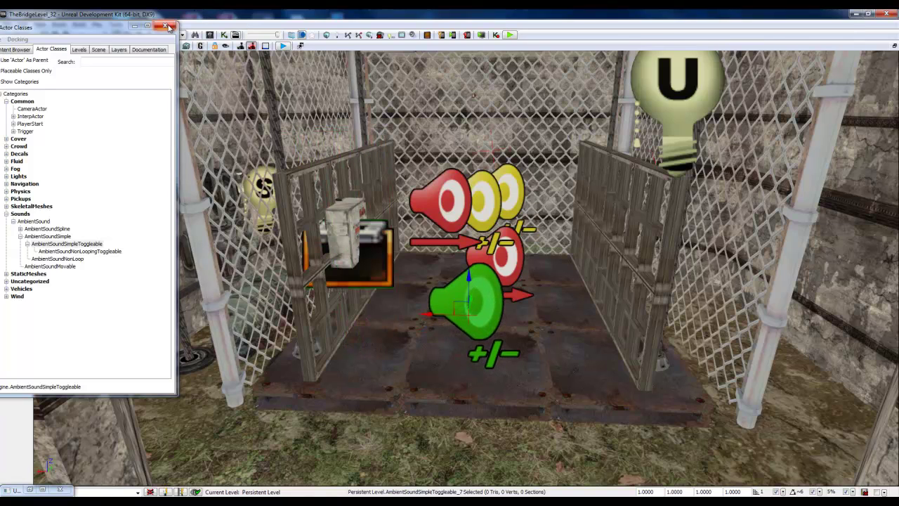
- Open the properties of the newly placed ambient sound actor with the class browser moved out of the way
drag(106, 28, 19, 26)
right_click(492, 316)
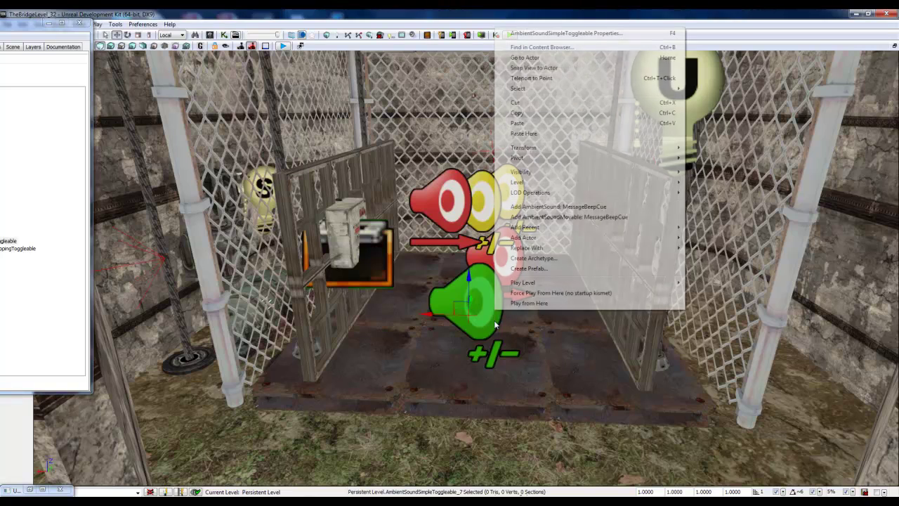
click(551, 34)
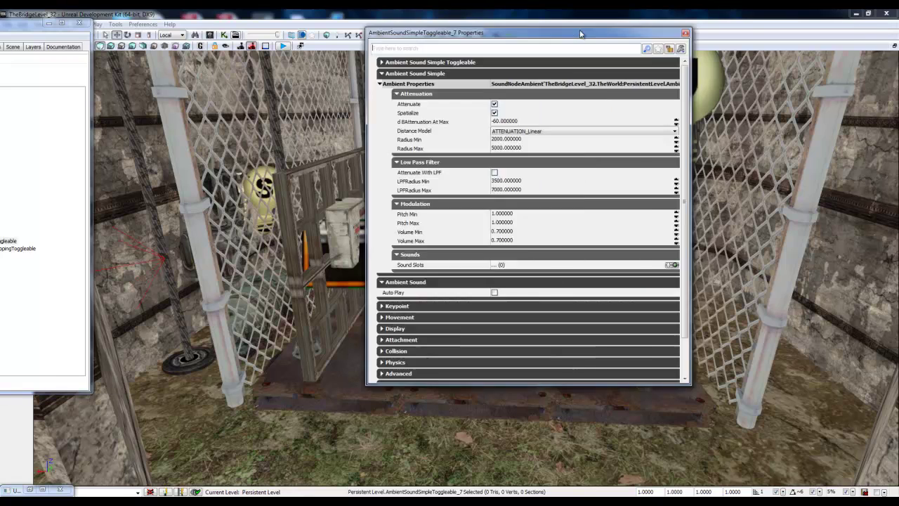
drag(581, 32, 433, 56)
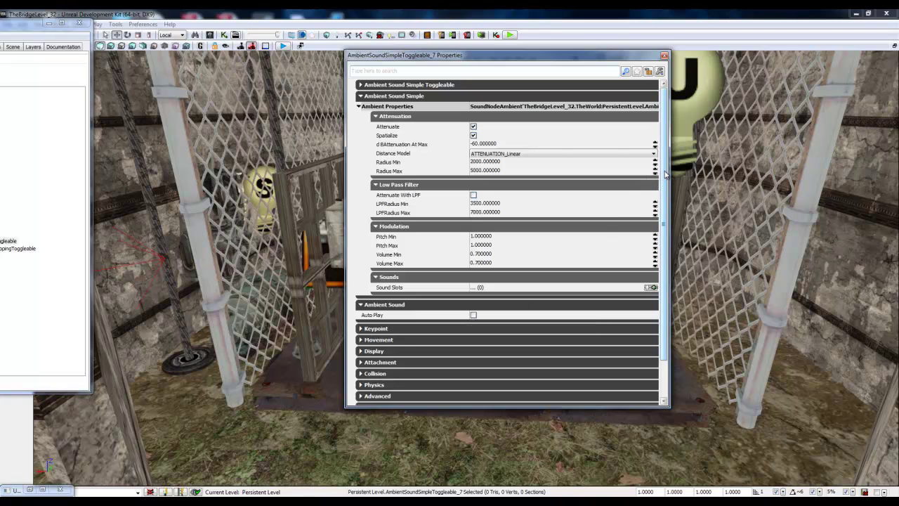
- Review the new ambient sound actor's properties, including the Attachment, Advanced and Sounds sections
scroll(385, 250, down, 2)
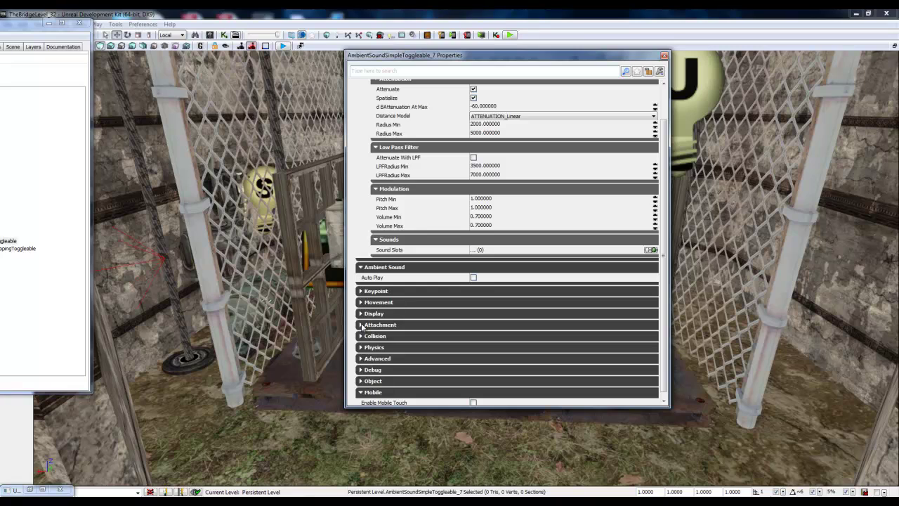
click(361, 325)
click(361, 325)
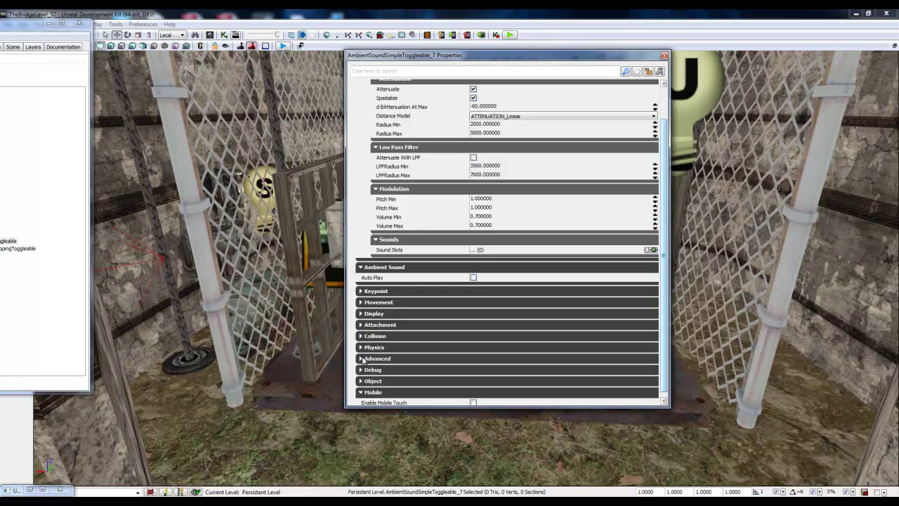
click(361, 358)
click(361, 359)
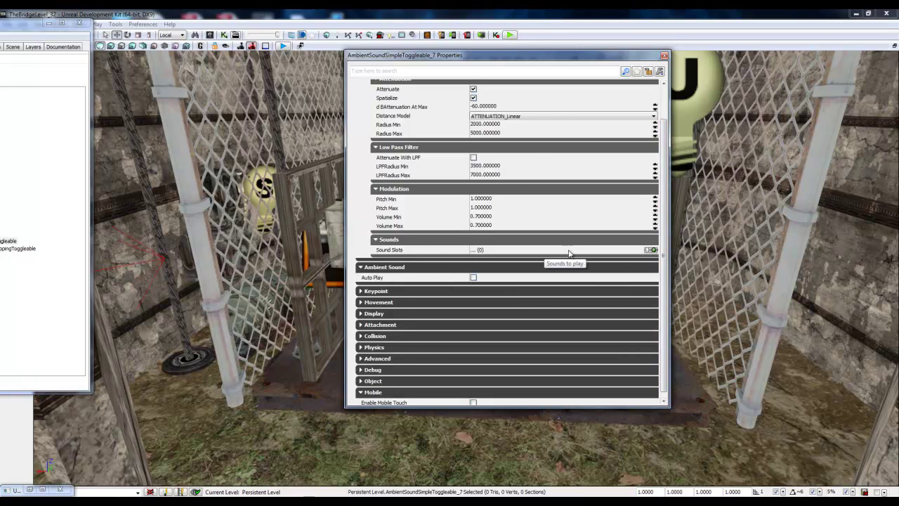
scroll(611, 246, up, 1)
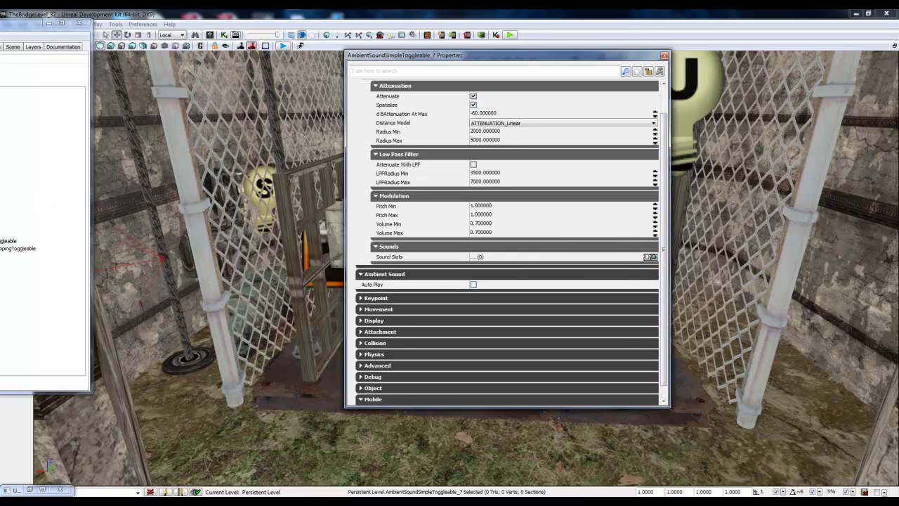
scroll(499, 251, up, 3)
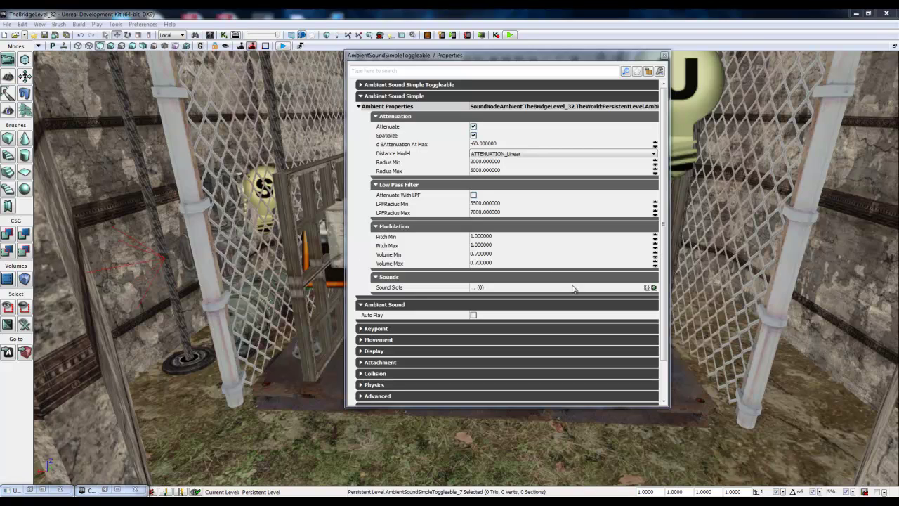
- Add one sound slot to the new ambient sound actor and select its empty Wave property
click(654, 287)
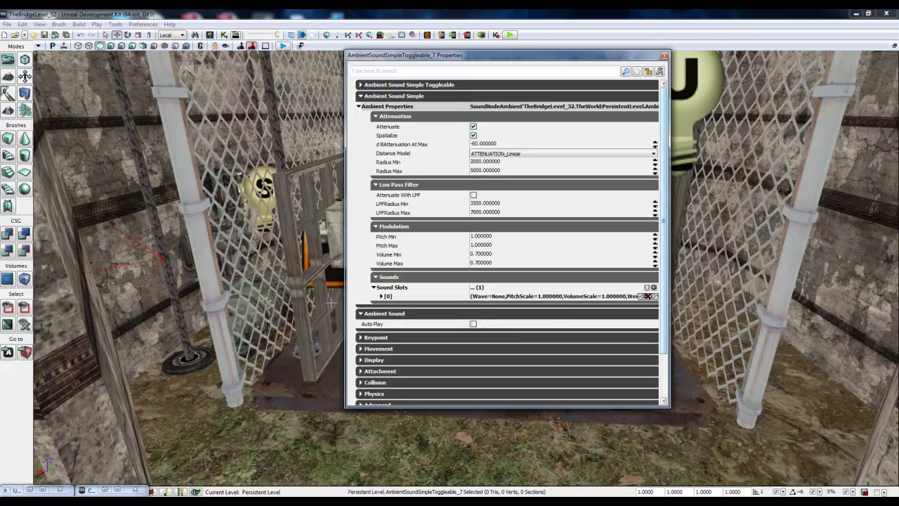
click(381, 296)
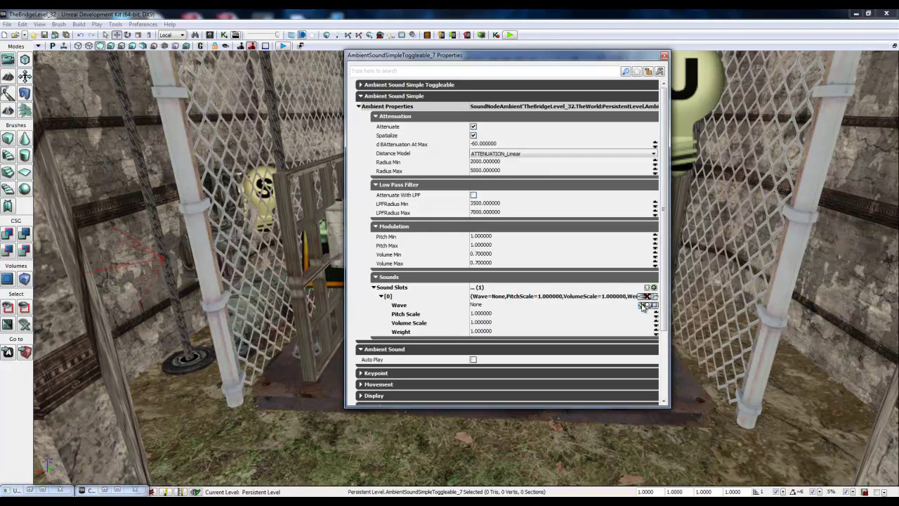
click(608, 308)
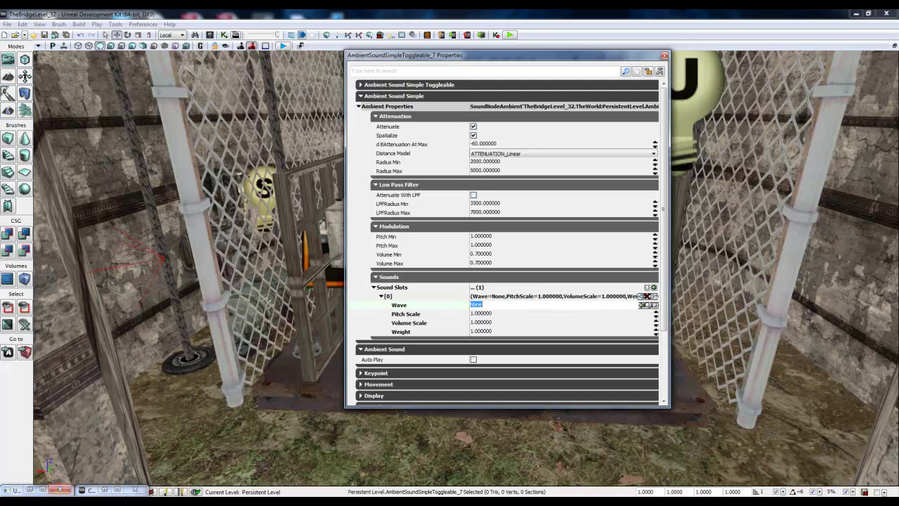
- Bring up the Content Browser full-size and select the Elevator01_Loop sound wave in the A_Movers movers group
click(104, 490)
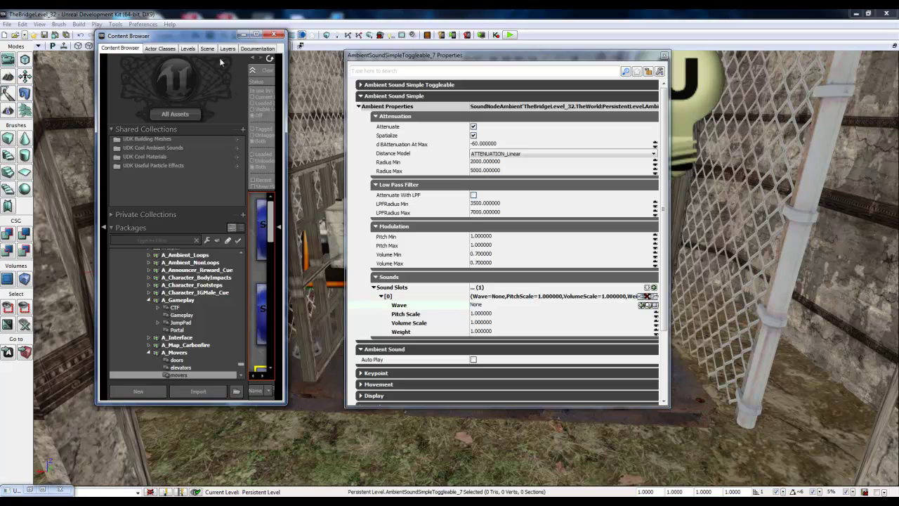
click(257, 34)
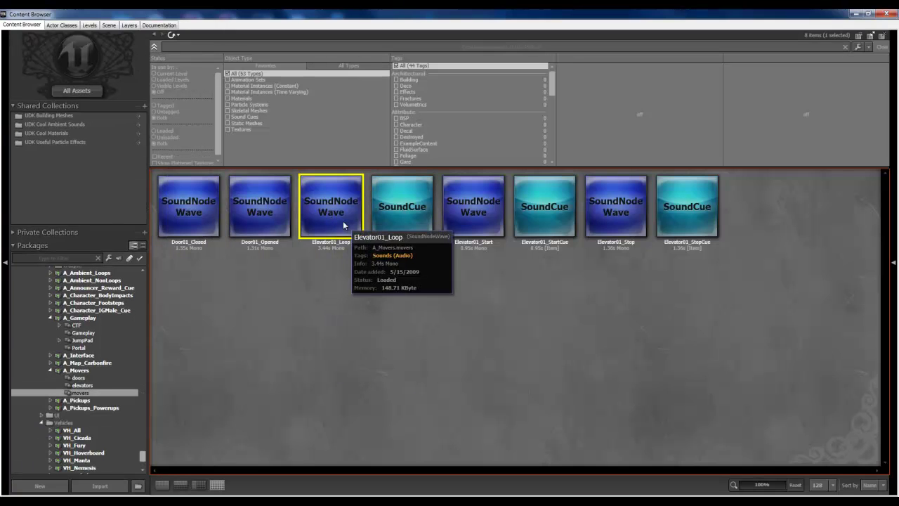
mouse_move(342, 226)
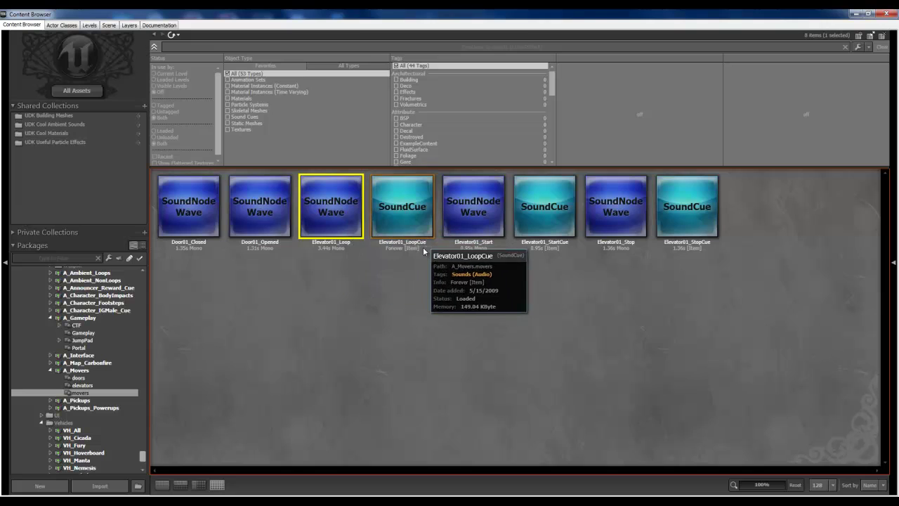
click(282, 223)
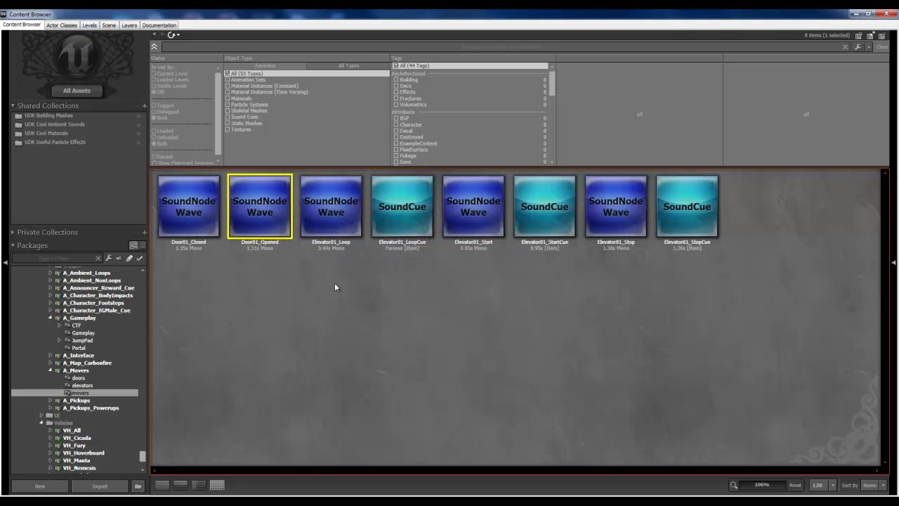
click(332, 219)
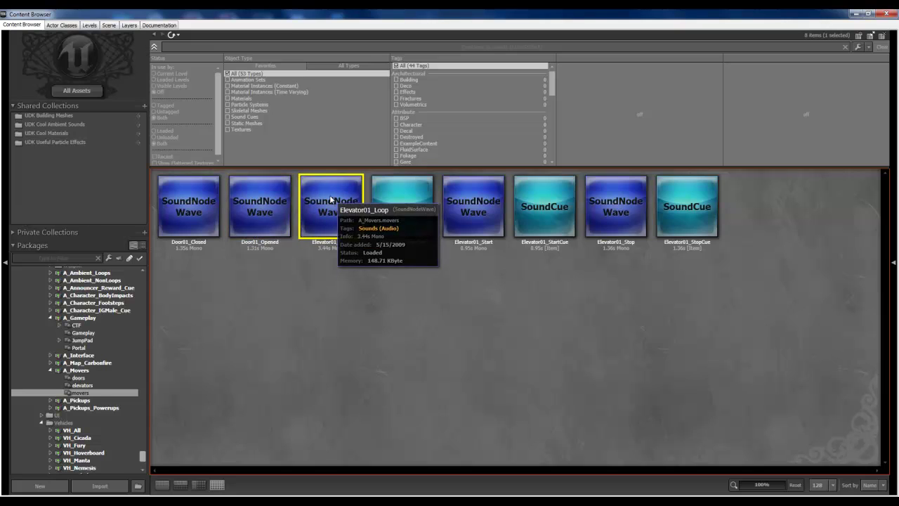
right_click(331, 200)
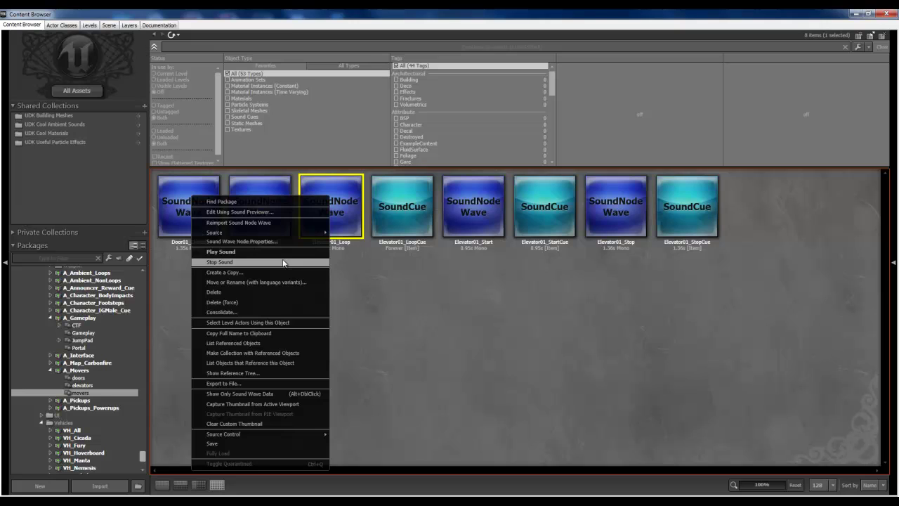
click(376, 282)
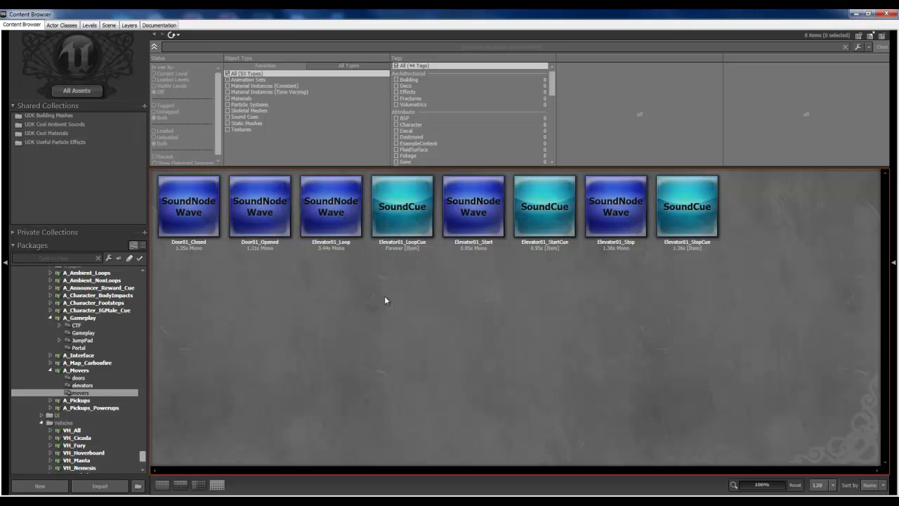
click(335, 229)
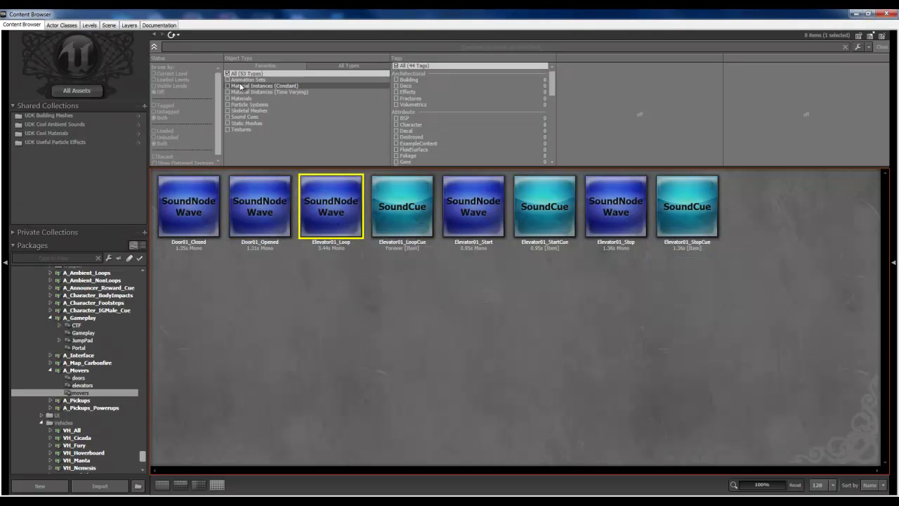
- Show all object types and filter the assets to Sound Wave Data only, with Sound Cues excluded
click(327, 68)
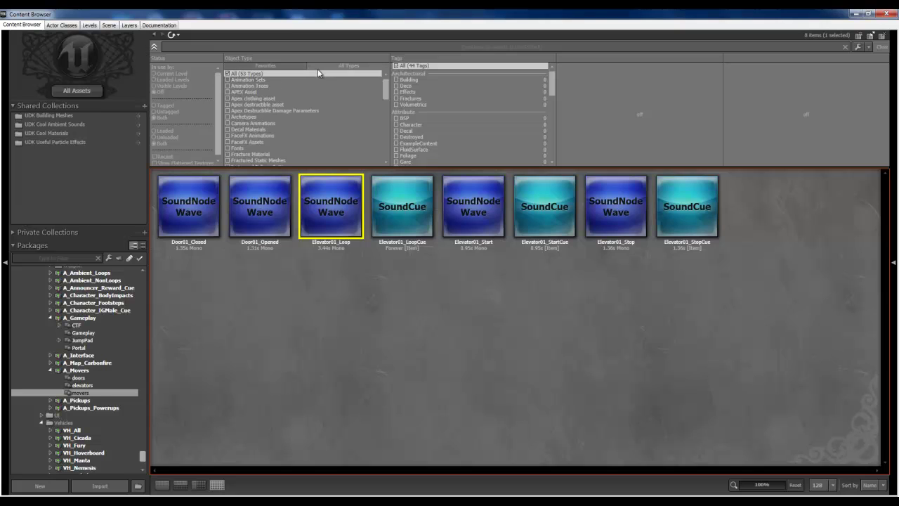
scroll(239, 123, down, 4)
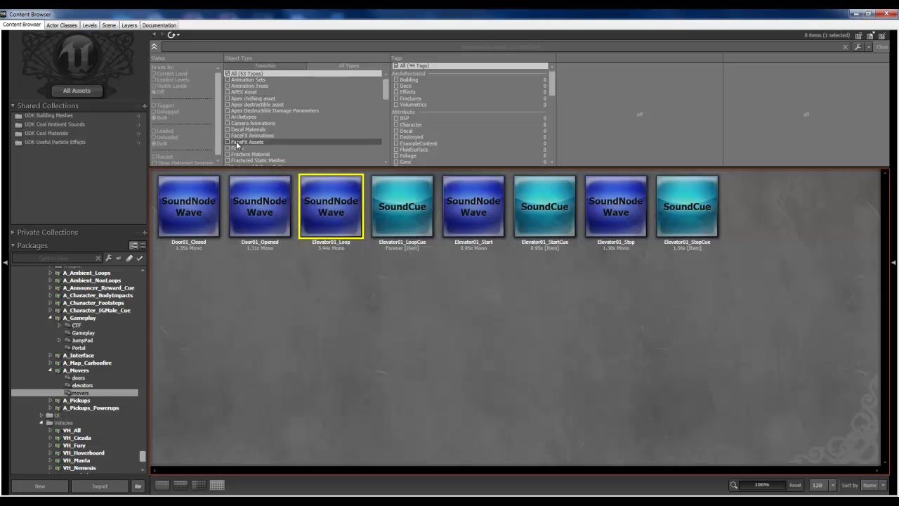
scroll(253, 144, down, 4)
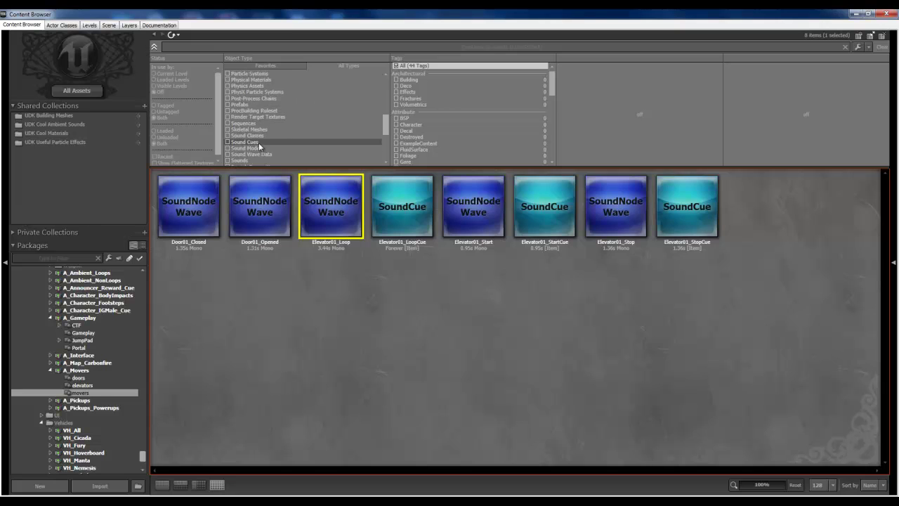
click(227, 155)
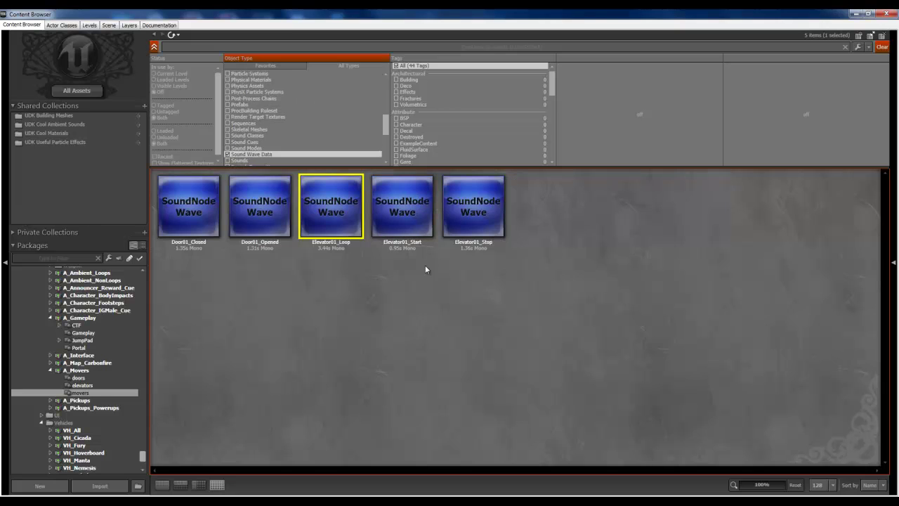
click(227, 141)
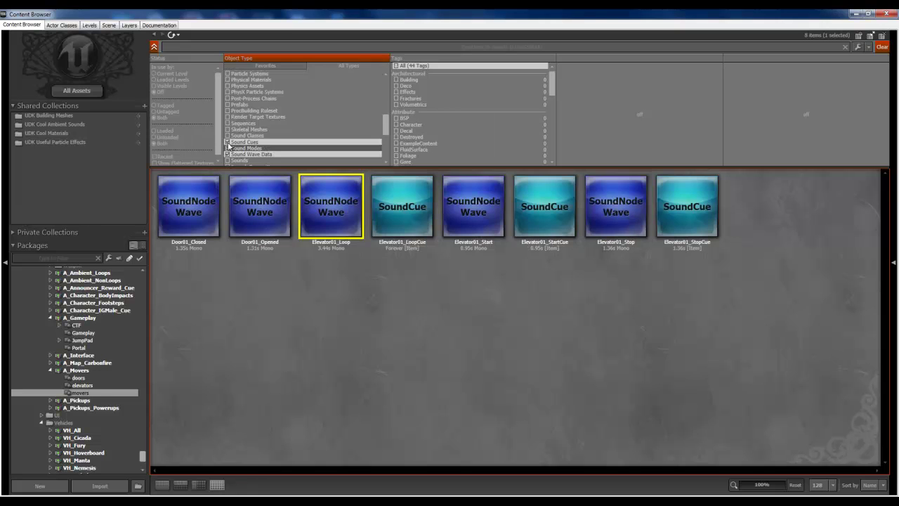
click(227, 141)
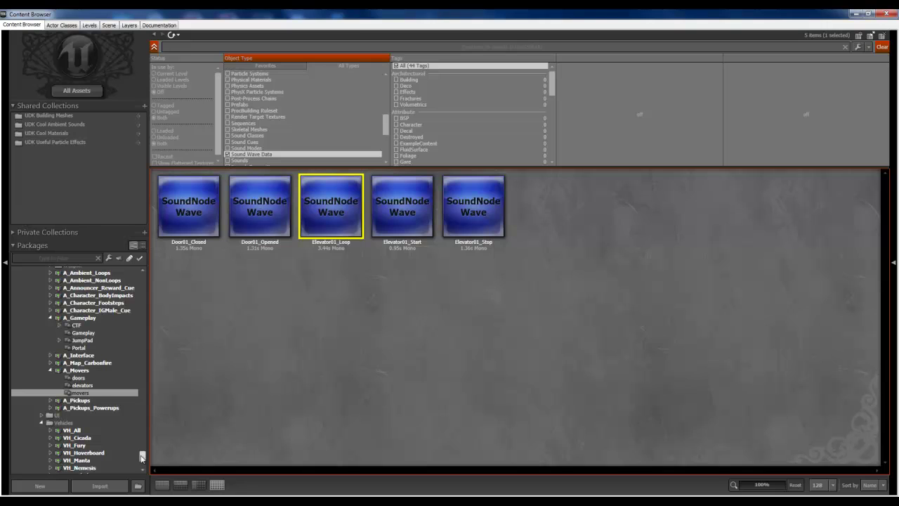
- Browse the package tree and examine the sound waves available across the whole UDKGame folder
scroll(142, 457, down, 3)
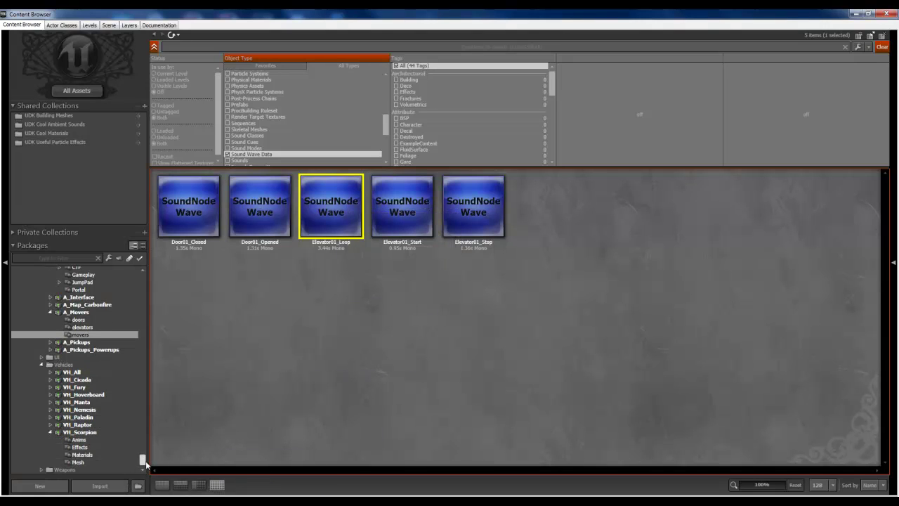
drag(144, 462, 143, 445)
scroll(102, 426, down, 5)
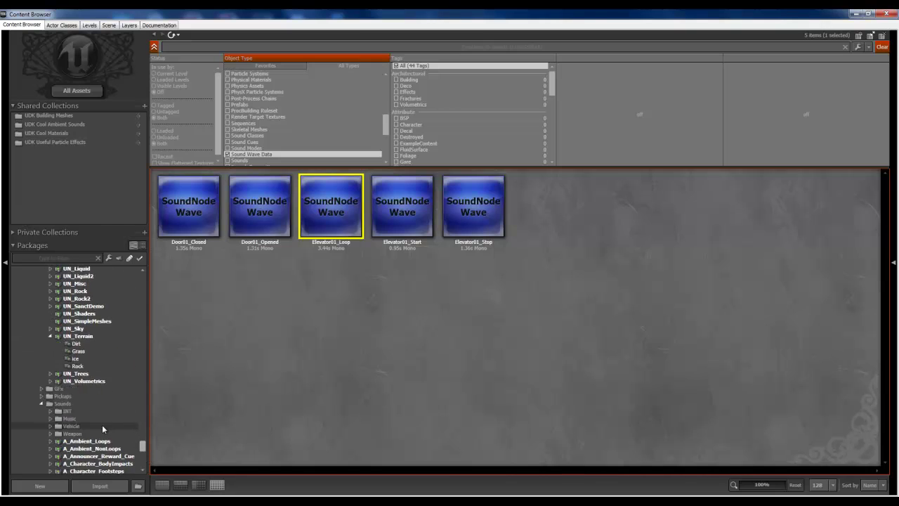
scroll(114, 382, up, 2)
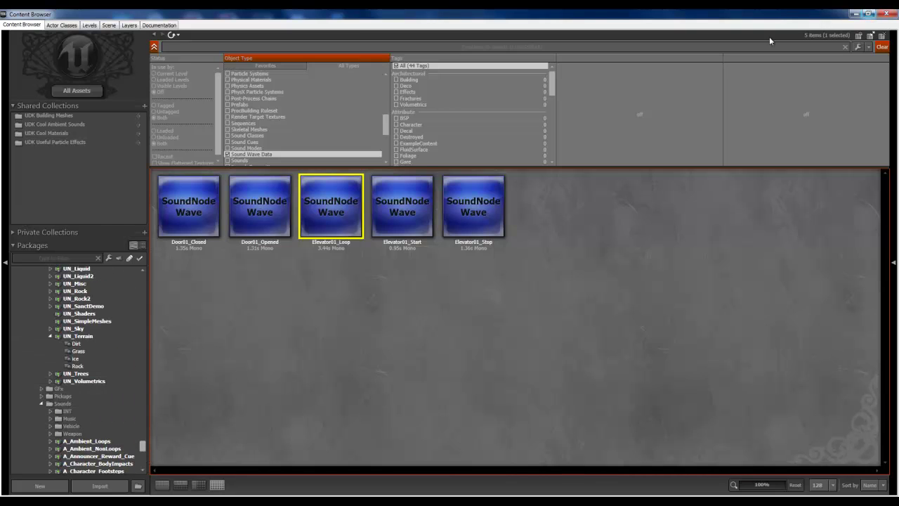
drag(144, 446, 169, 265)
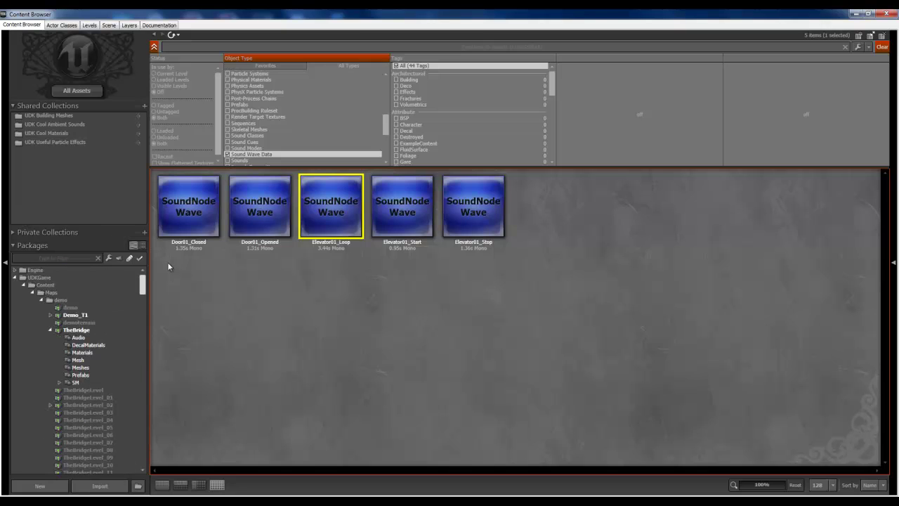
click(51, 278)
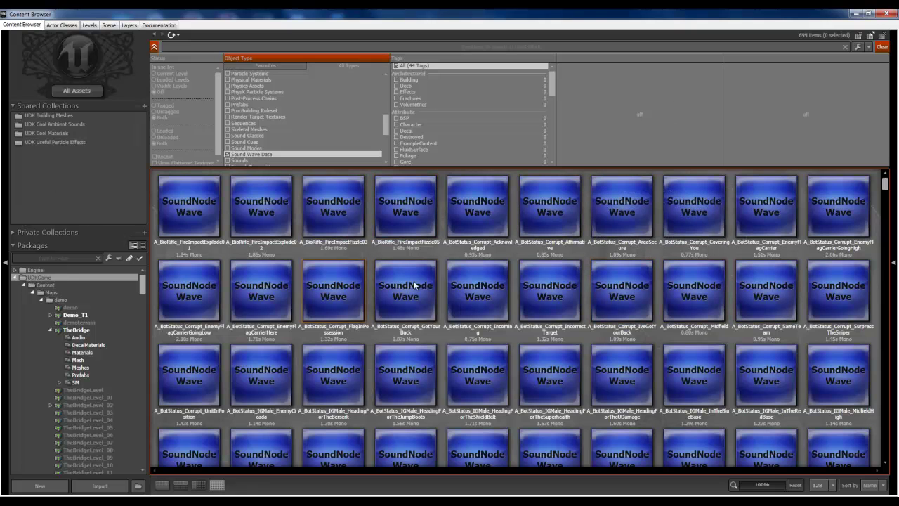
scroll(493, 317, down, 1)
scroll(494, 317, down, 5)
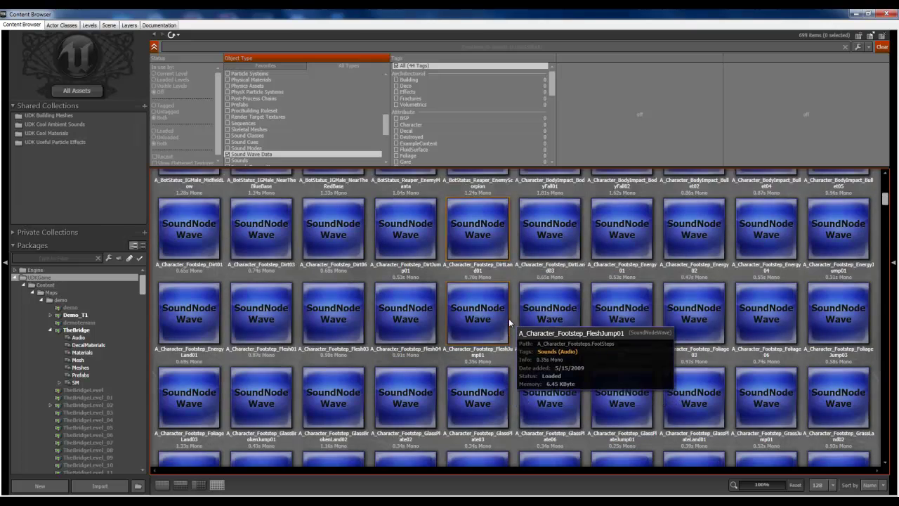
scroll(517, 316, down, 1)
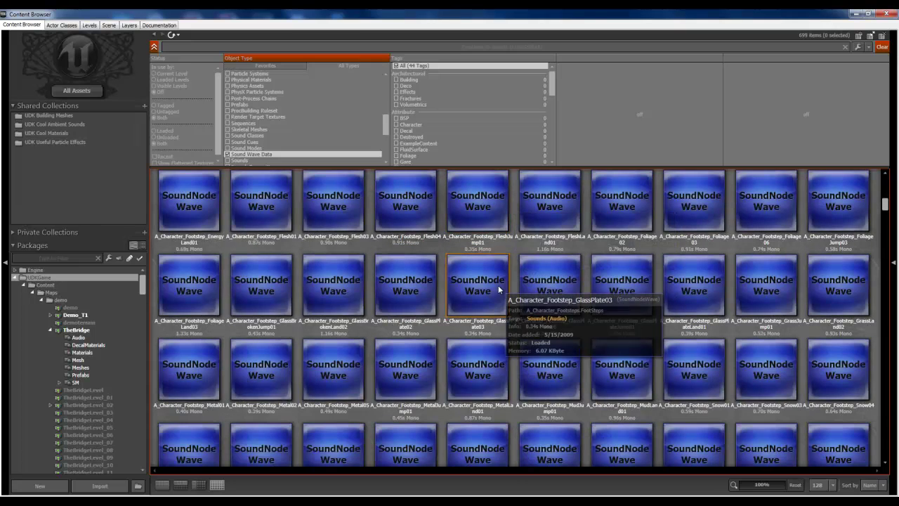
click(500, 291)
click(571, 196)
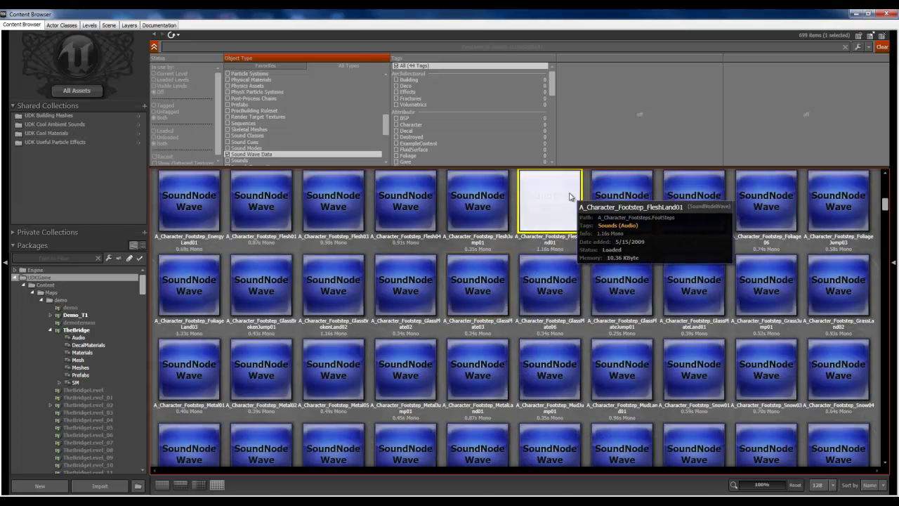
click(696, 375)
click(381, 380)
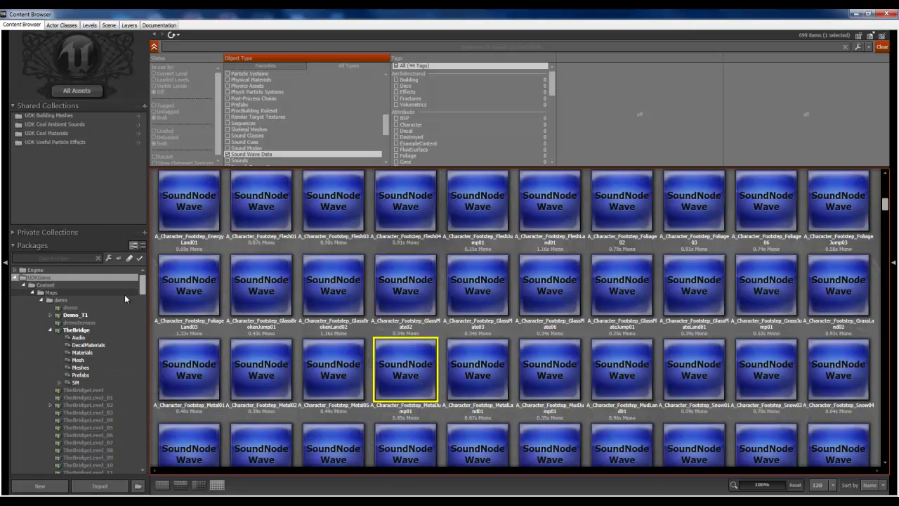
- Return to the A_Movers movers group and assign Elevator01_Loop to the Wave property of the new ambient sound actor's slot
drag(143, 288, 153, 258)
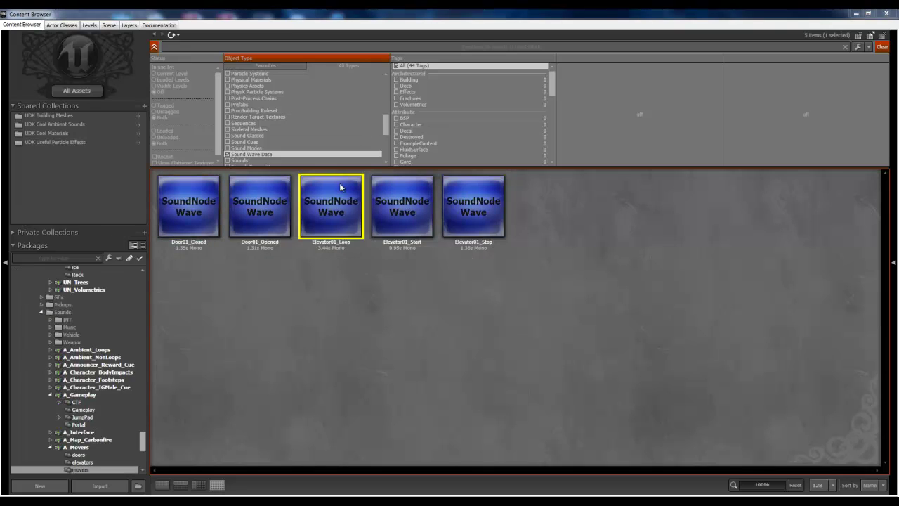
mouse_move(344, 187)
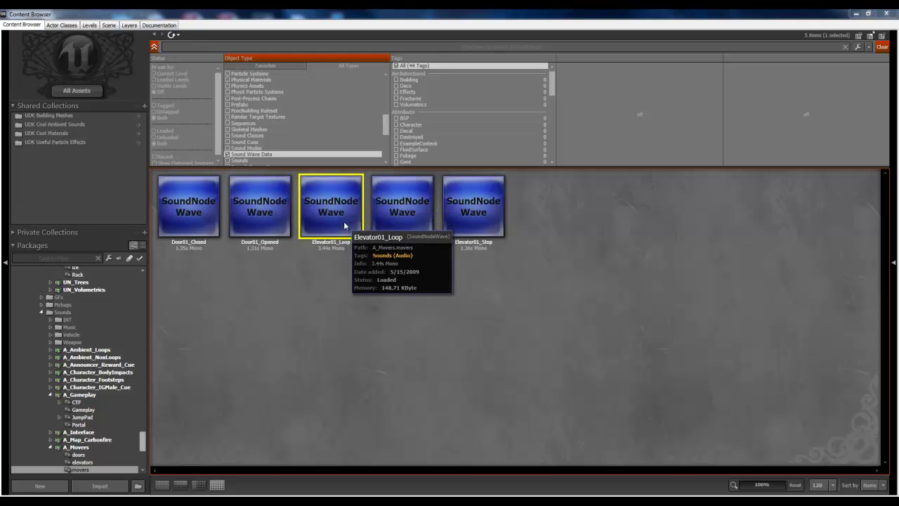
click(858, 13)
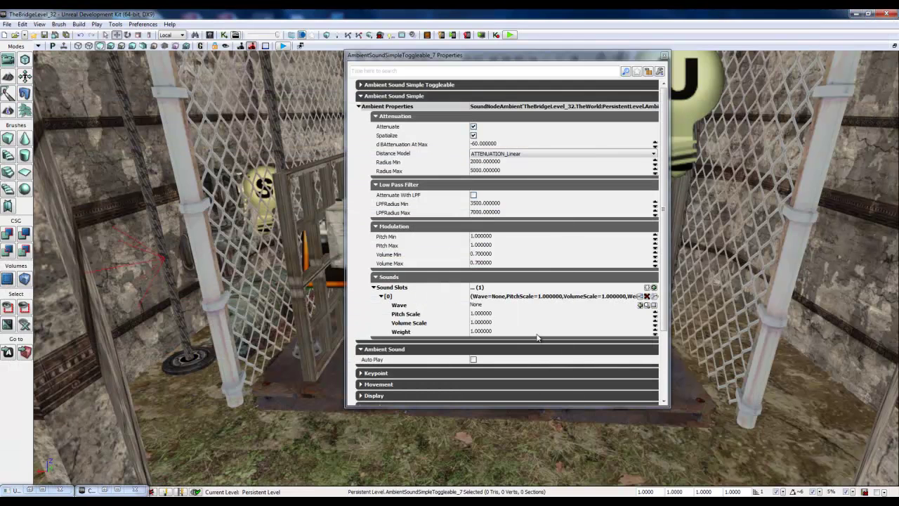
click(641, 307)
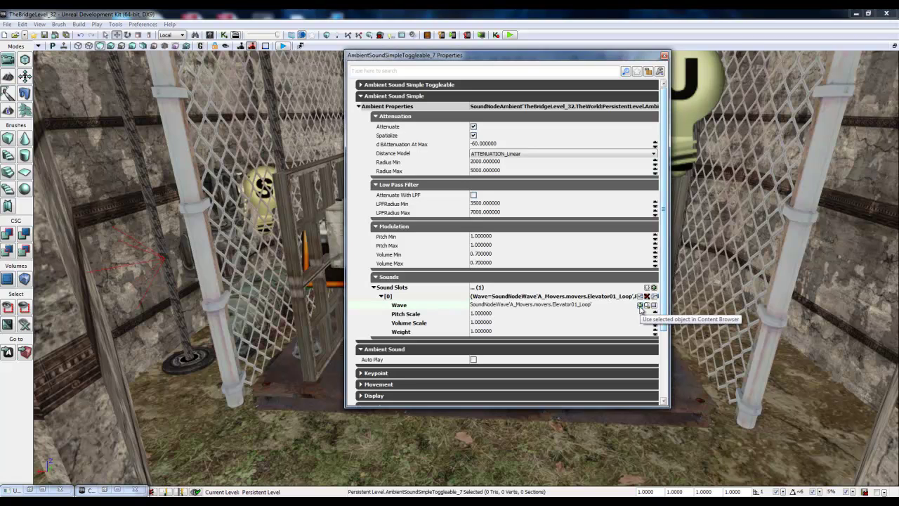
- Set the Volume Scale of the Elevator01_Loop sound slot to 0.5
click(497, 256)
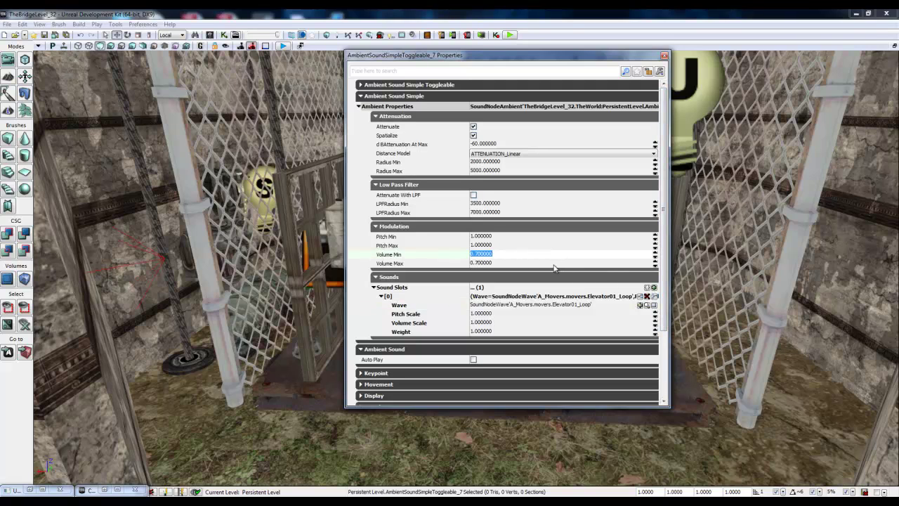
click(507, 325)
key(BackSpace)
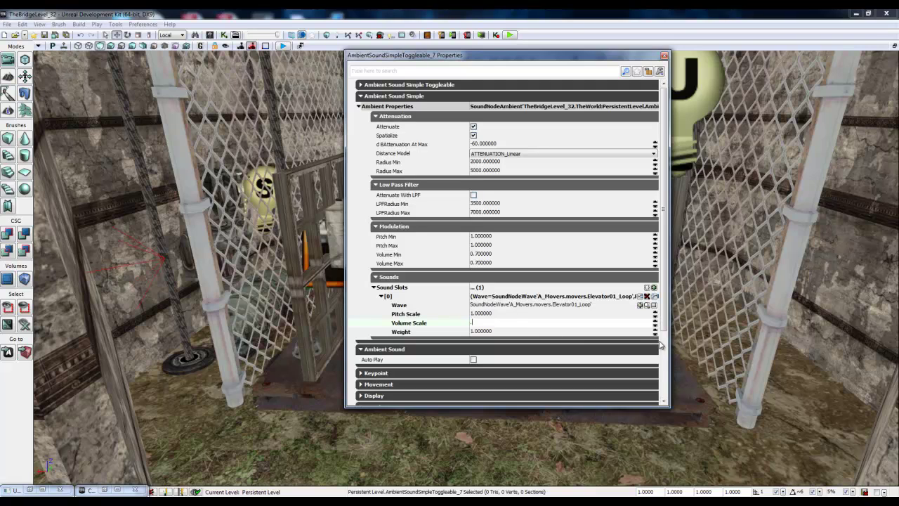
text(.5)
key(Return)
- Review the sound slot's Weight and Pitch Scale and the Modulation section's Pitch Min and Volume Min
click(503, 331)
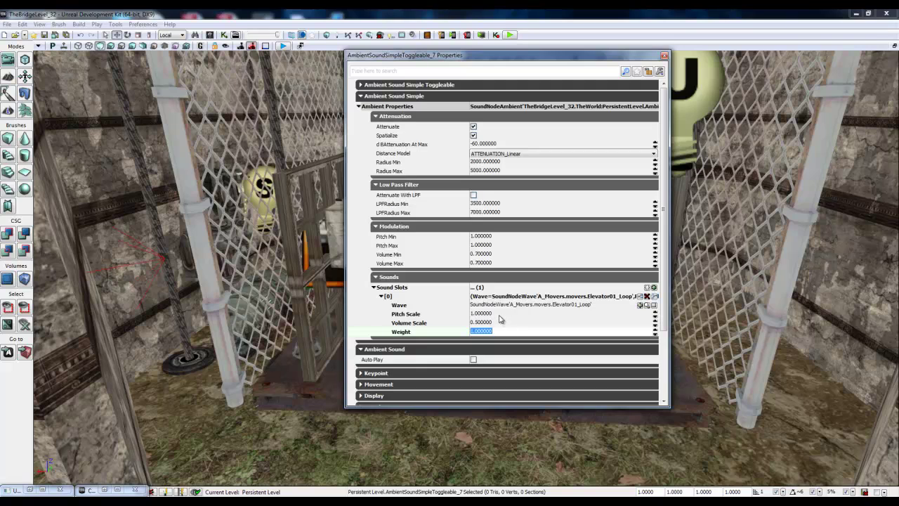
click(499, 316)
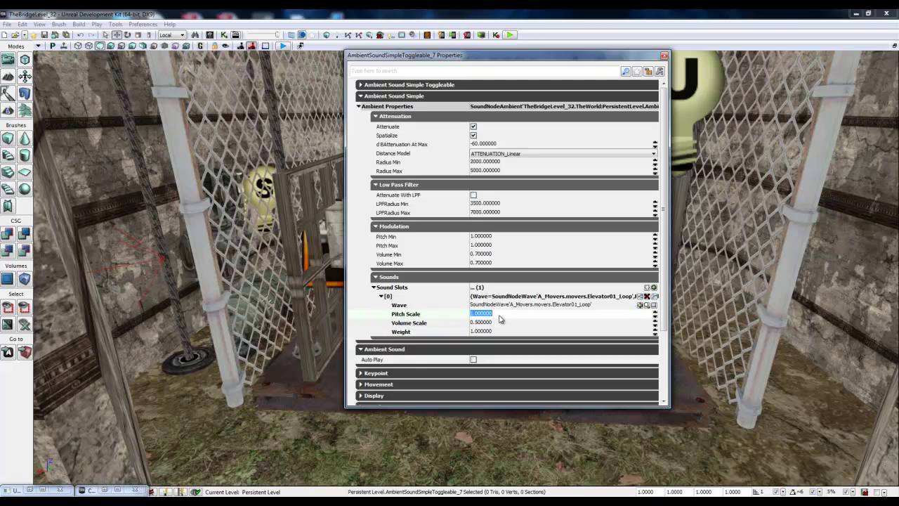
click(503, 241)
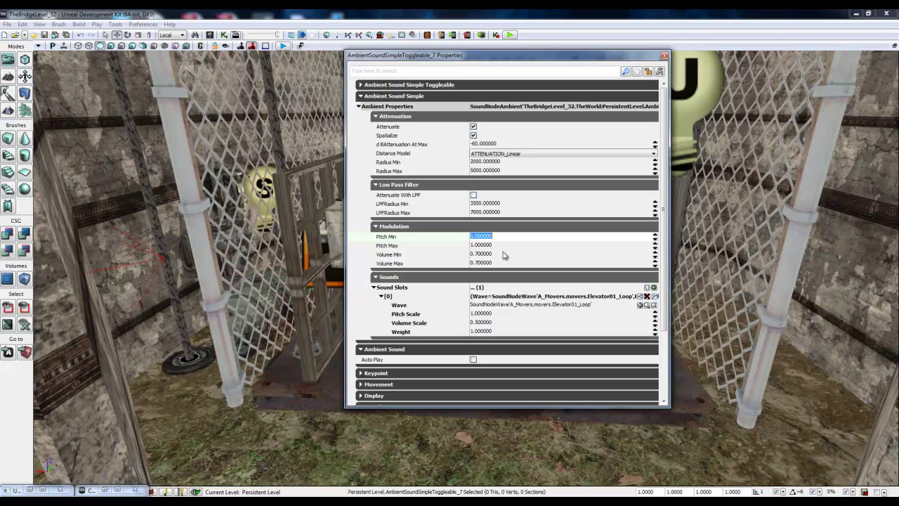
click(502, 254)
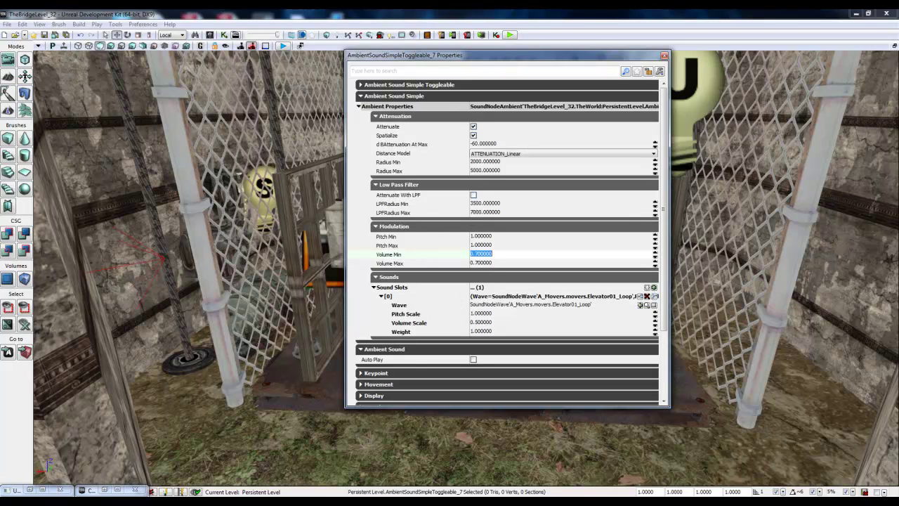
- Close the ambient sound actor's properties and return to the tower elevator's Kismet sequence
click(665, 55)
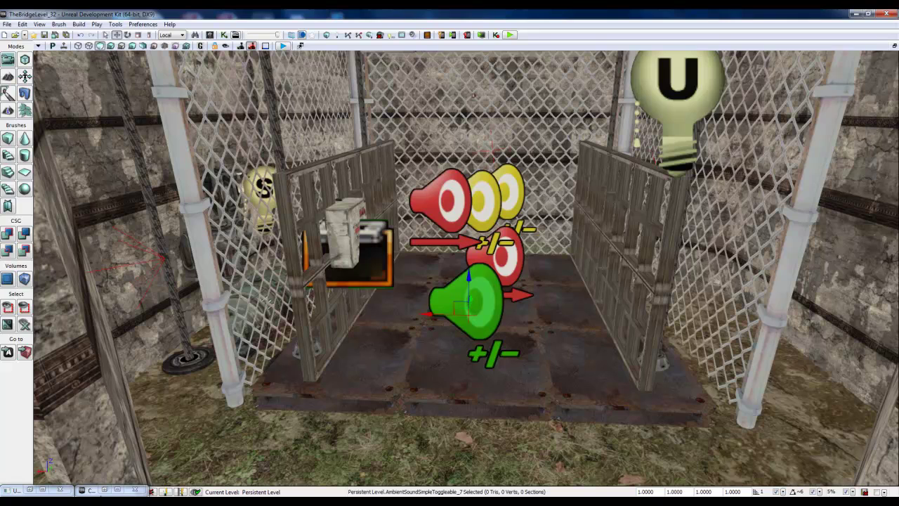
click(43, 490)
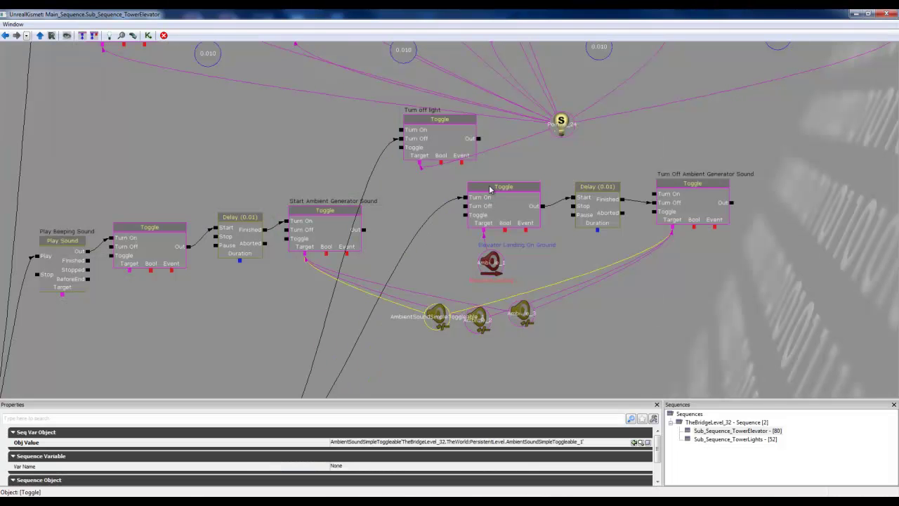
- Add an object variable for the AmbientSoundSimpleToggleable_7 actor and place it below the sequence's three existing ambient sound variables
right_click(232, 302)
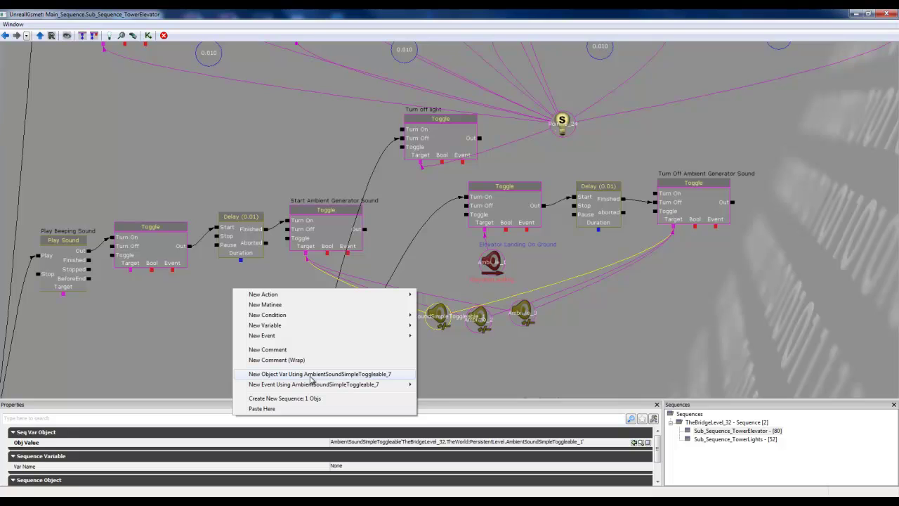
click(312, 376)
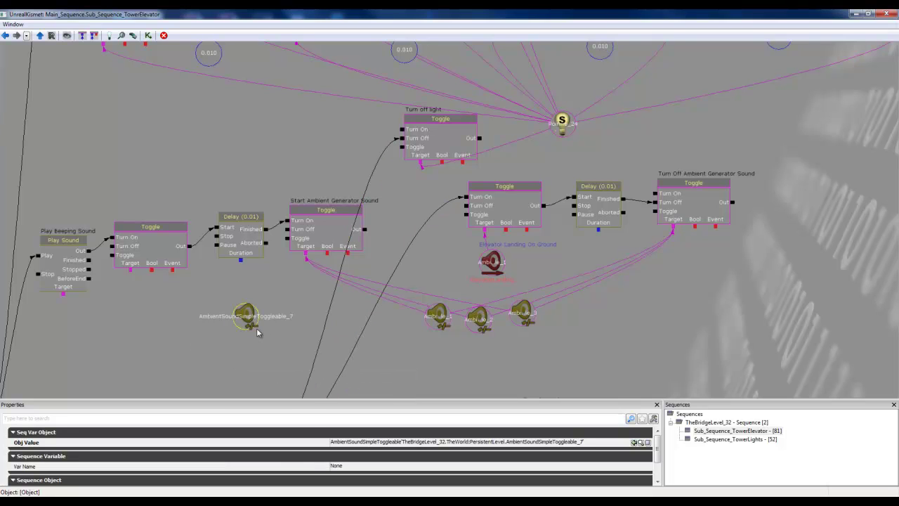
drag(251, 319, 433, 328)
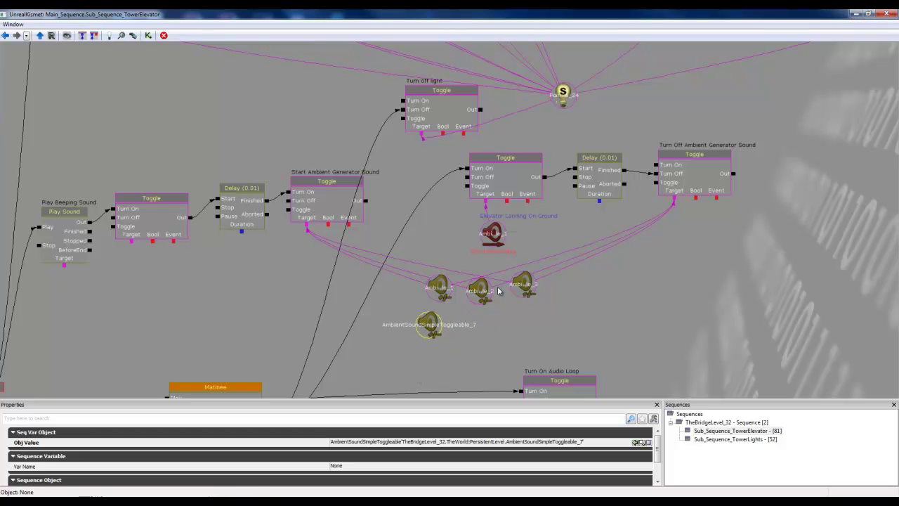
- Inspect the ambient sound actors placed around the tower elevator in the level viewport
click(853, 14)
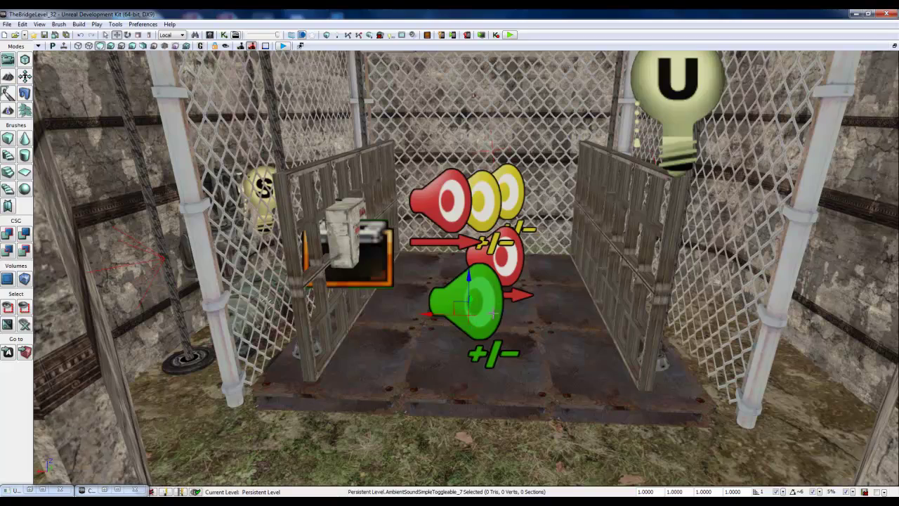
scroll(542, 311, up, 3)
scroll(542, 311, up, 4)
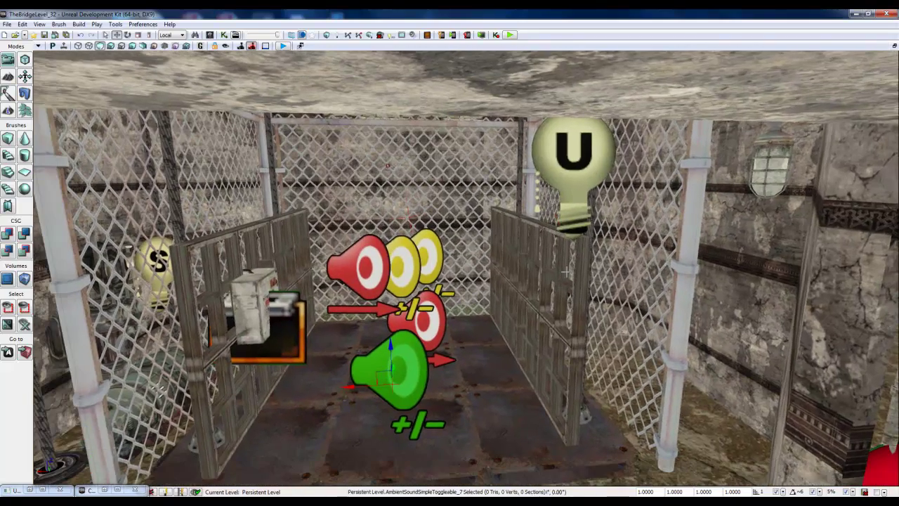
scroll(566, 272, up, 1)
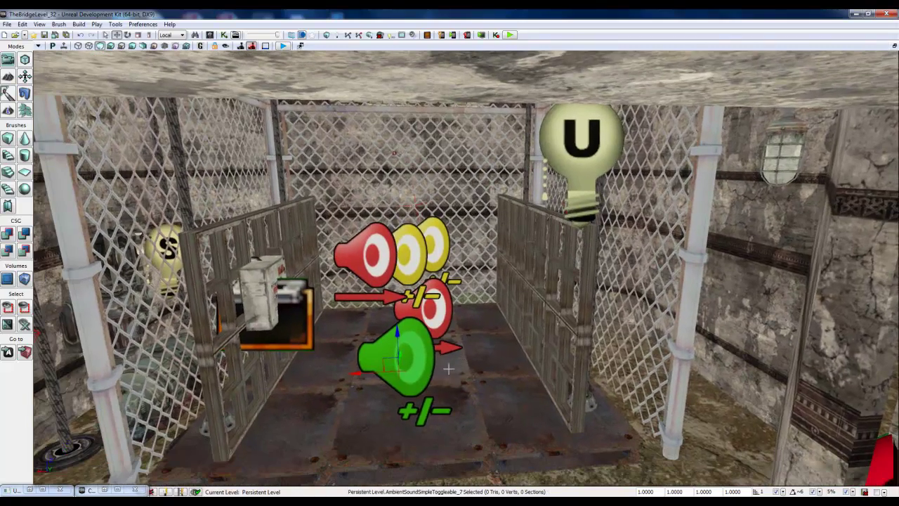
right_drag(537, 325, 493, 361)
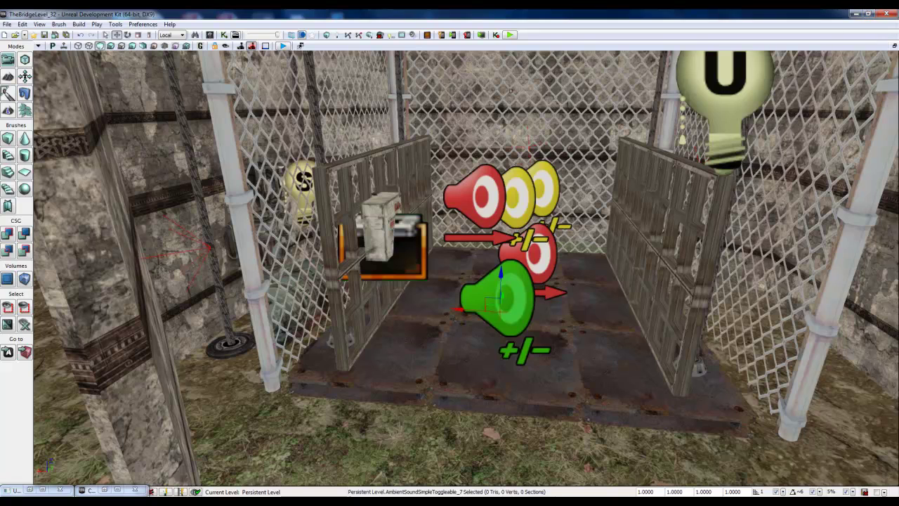
- Return to the tower elevator's Kismet sequence and delete the AmbientSoundSimpleToggleable_7 object variable
click(43, 491)
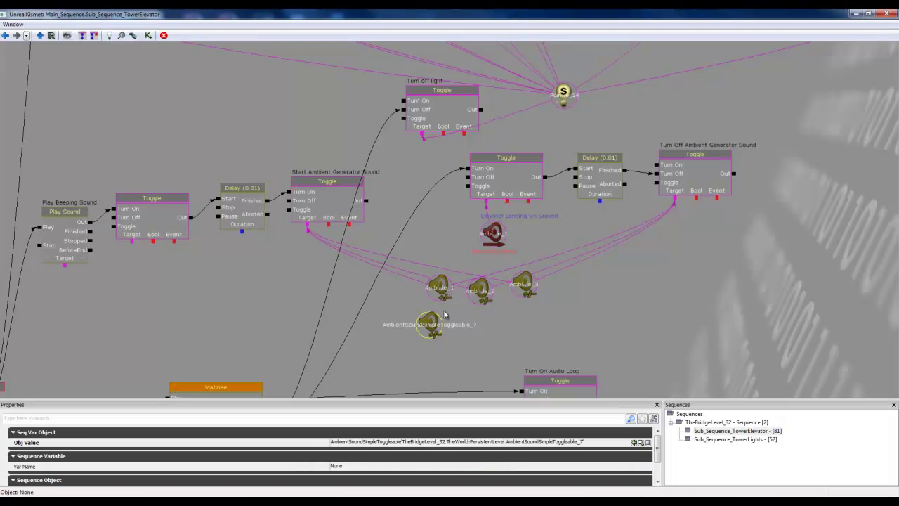
key(Delete)
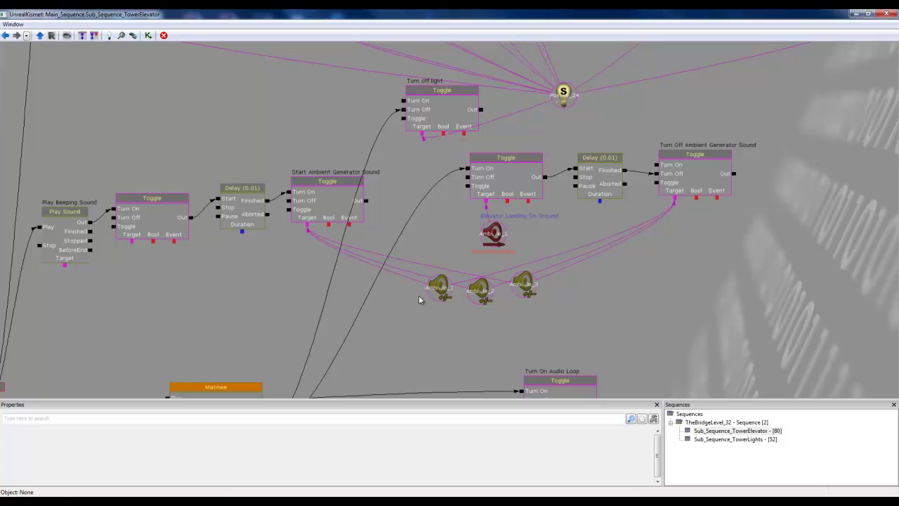
- Examine the elevator landing chain from the Matinee through the Toggle and Delay to Turn Off Ambient Generator Sound, including the ElevatorLanding sound variable
click(438, 295)
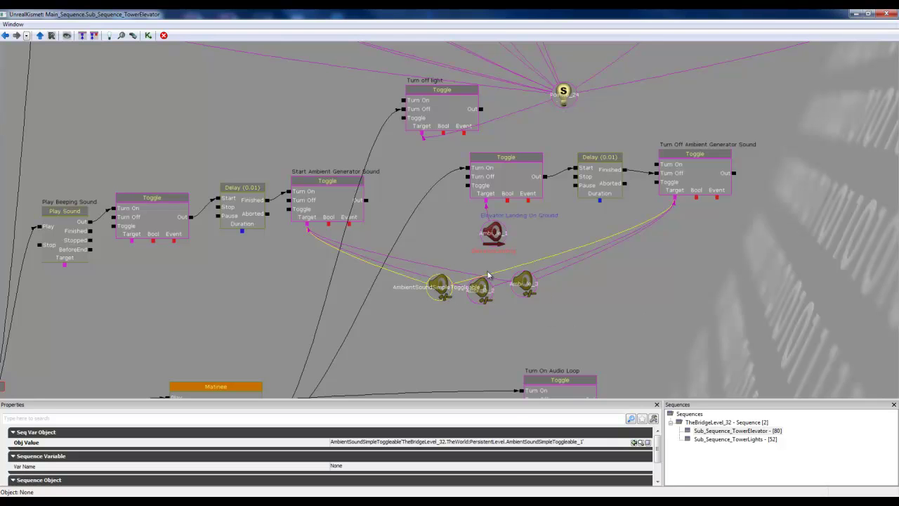
drag(356, 361, 384, 265)
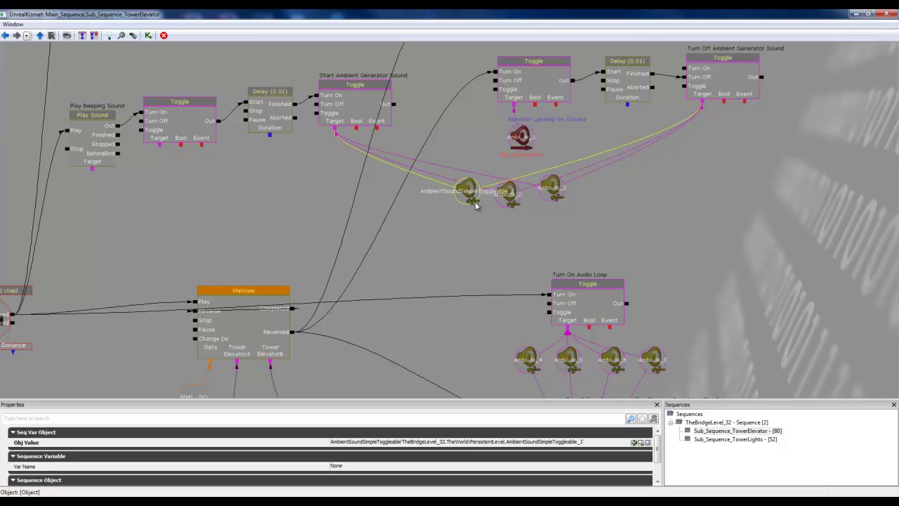
click(242, 339)
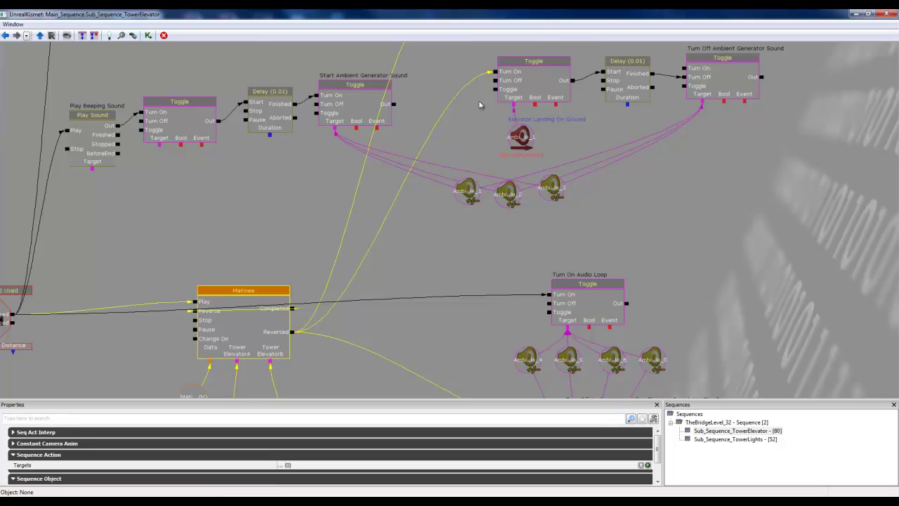
click(529, 80)
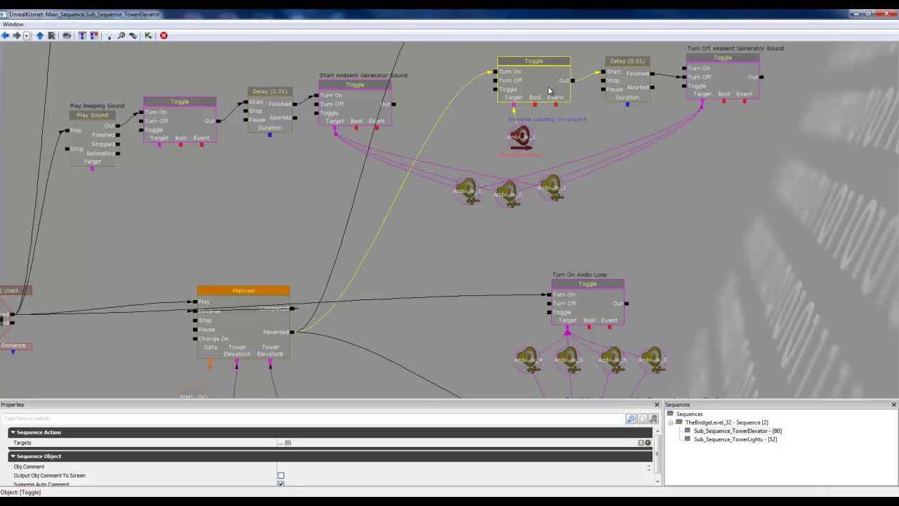
drag(548, 86, 536, 95)
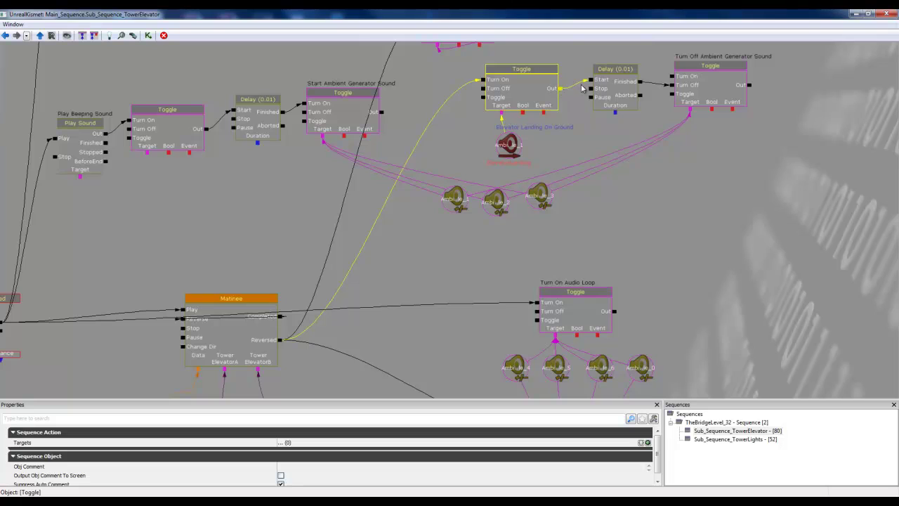
click(616, 76)
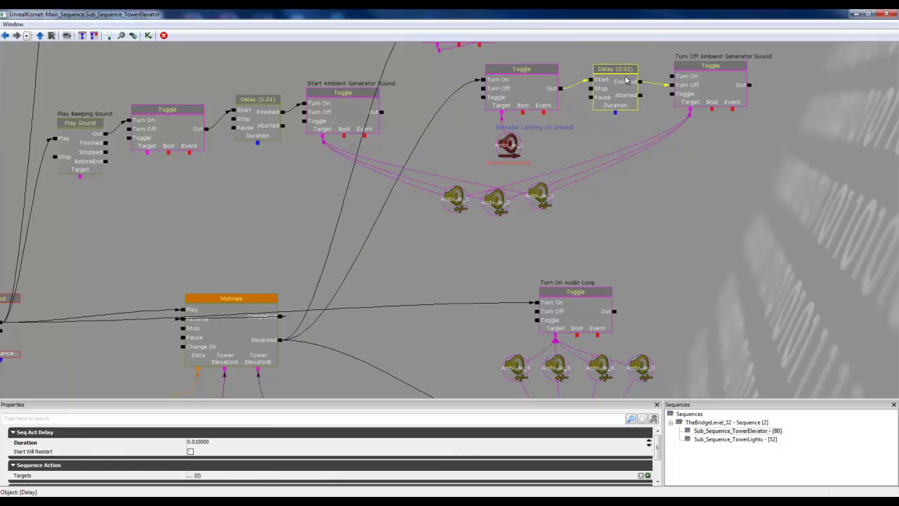
click(714, 87)
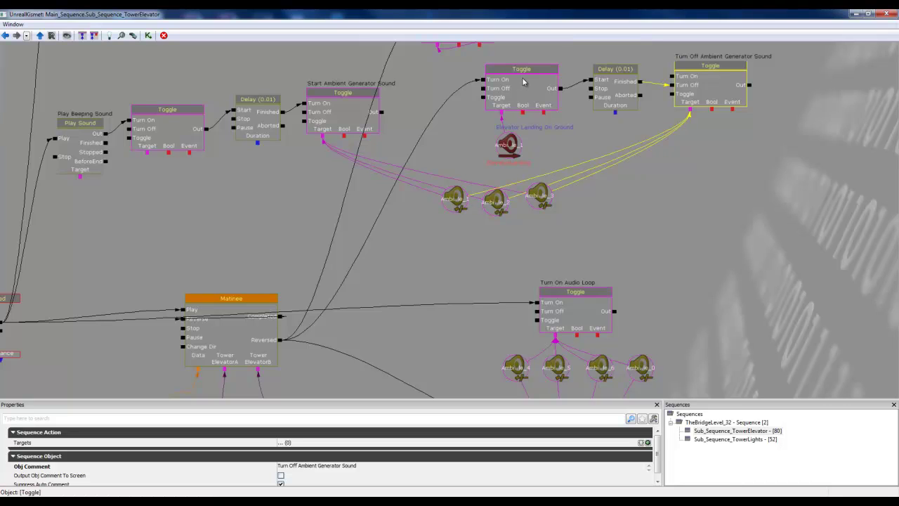
click(511, 150)
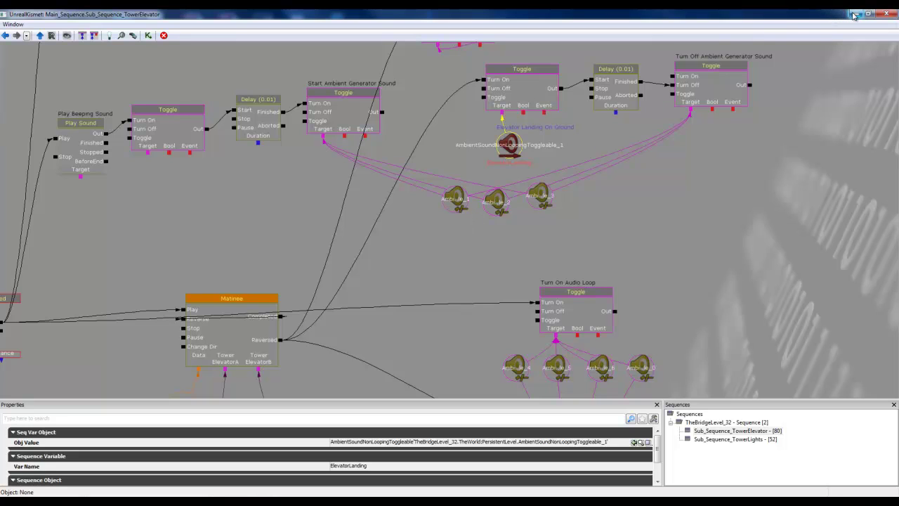
- Switch to the level viewport and select the rear red non-looping toggleable ambient sound actor in the elevator
click(854, 15)
click(473, 215)
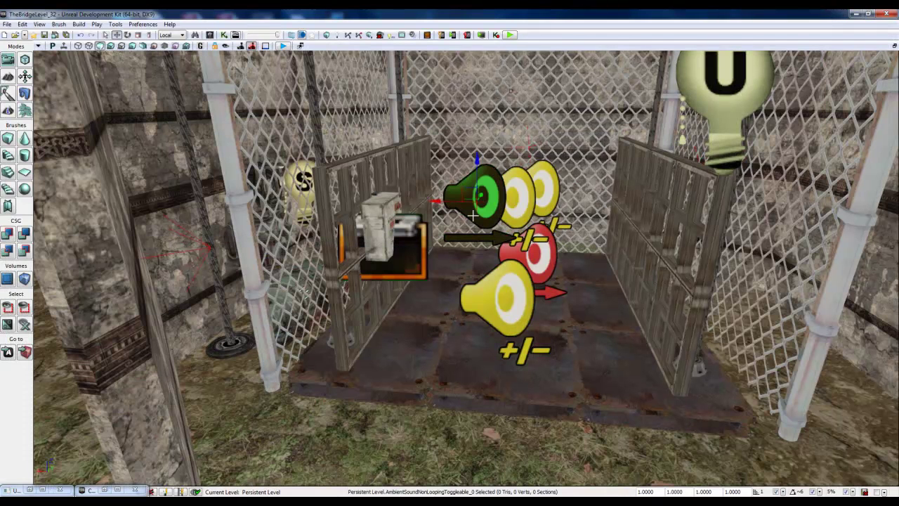
right_click(440, 434)
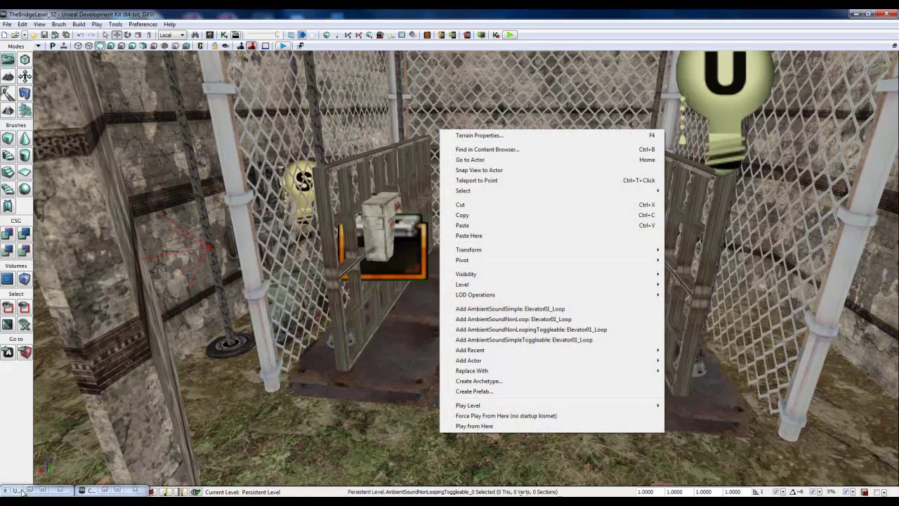
- Add an AmbientSoundNonLoopingToggleable actor from the Sounds actor classes on the ground in front of the elevator
click(116, 489)
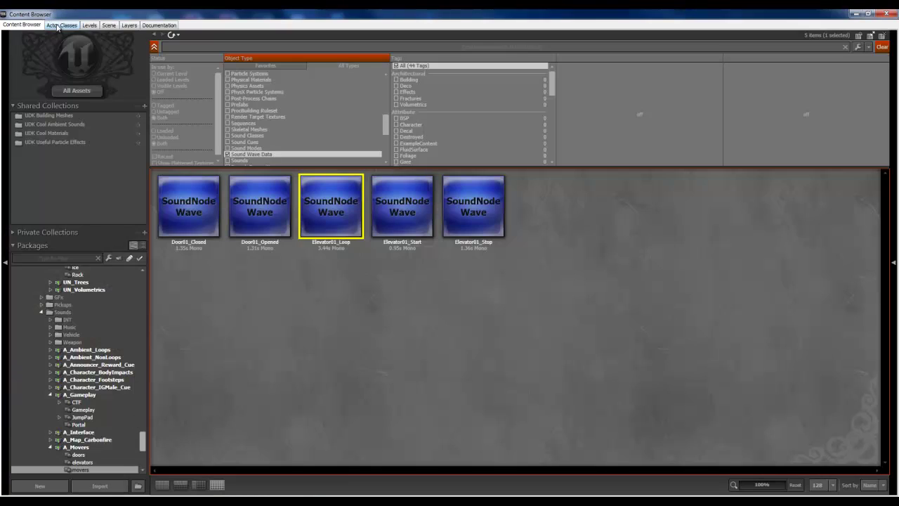
click(60, 26)
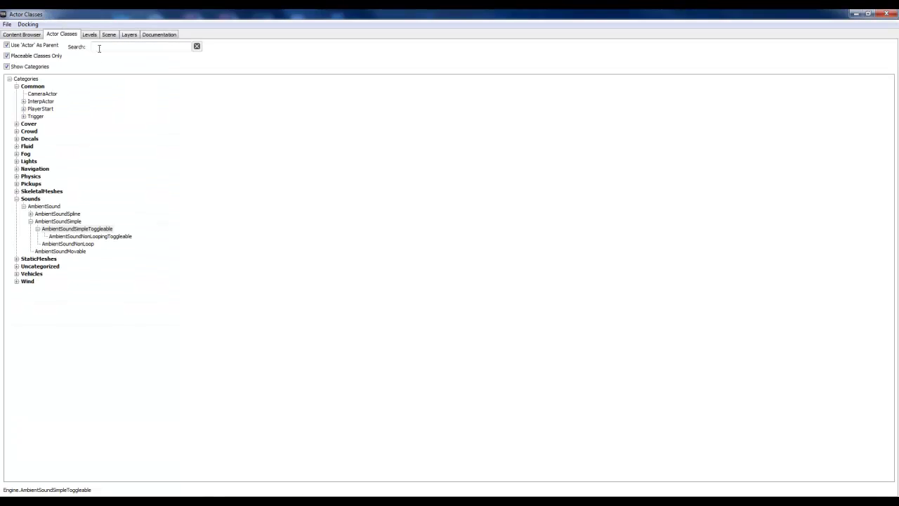
click(75, 238)
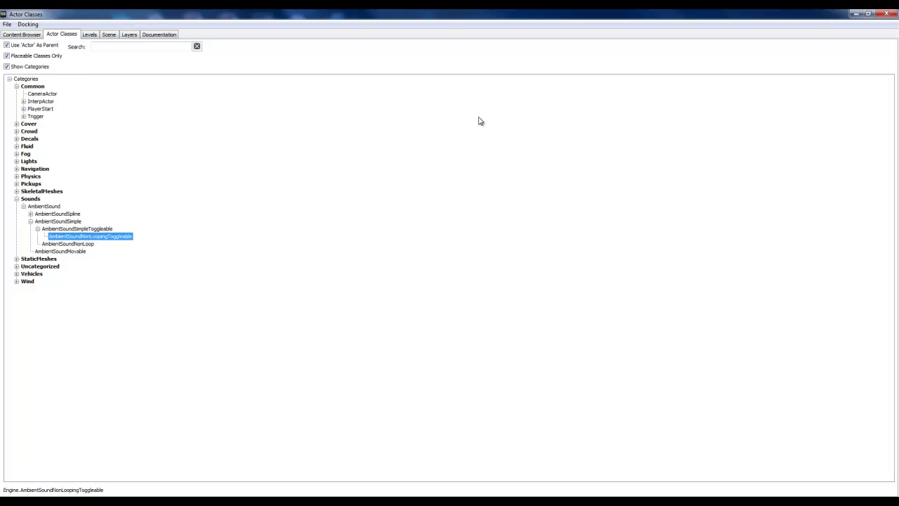
click(868, 13)
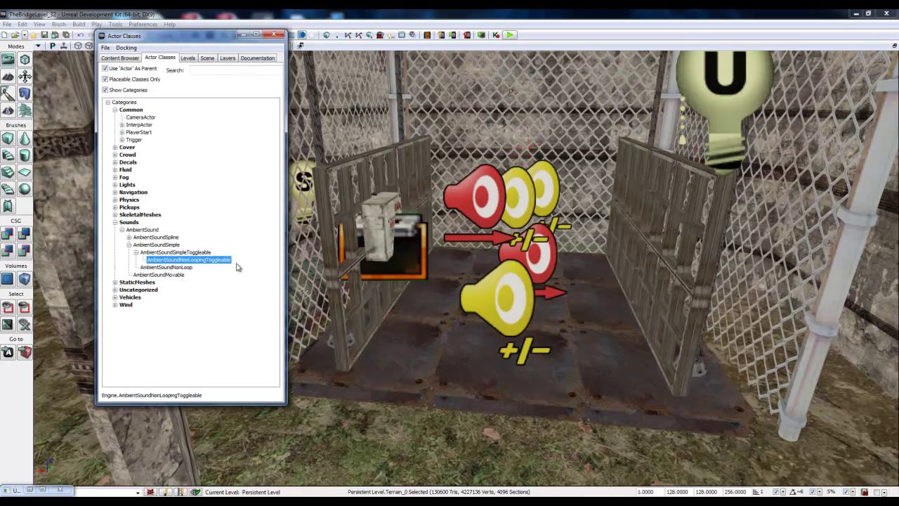
click(457, 422)
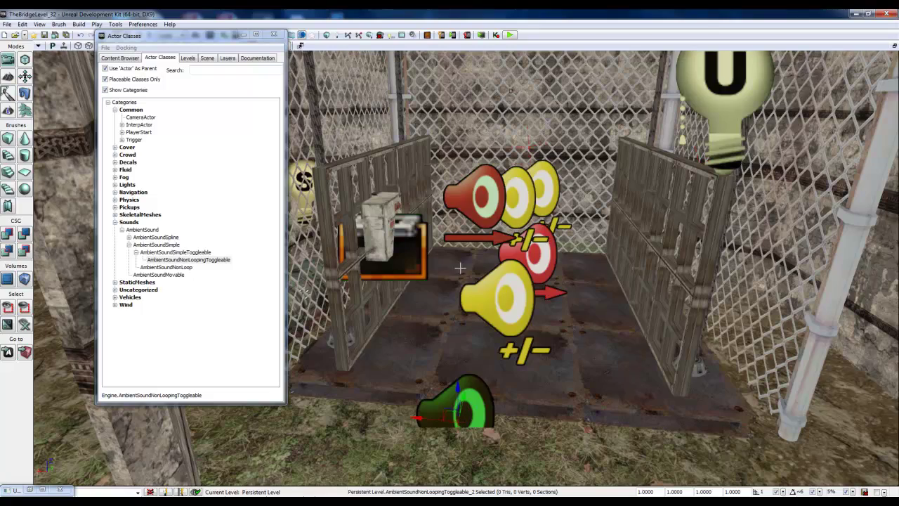
- Raise the new non-looping toggleable sound actor off the ground to just above the elevator platform's front edge and keep it selected
mouse_move(457, 410)
mouse_down()
mouse_move(455, 335)
mouse_move(454, 426)
mouse_move(454, 418)
mouse_up()
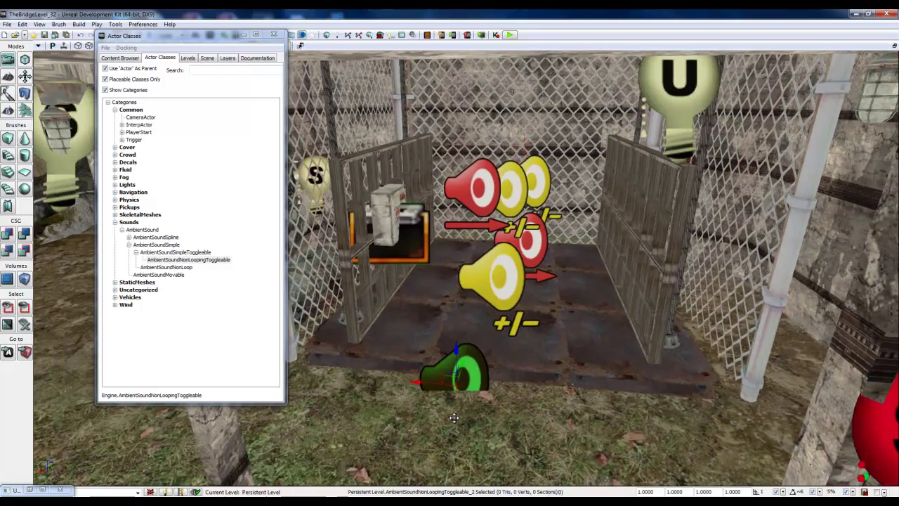
drag(457, 348, 450, 285)
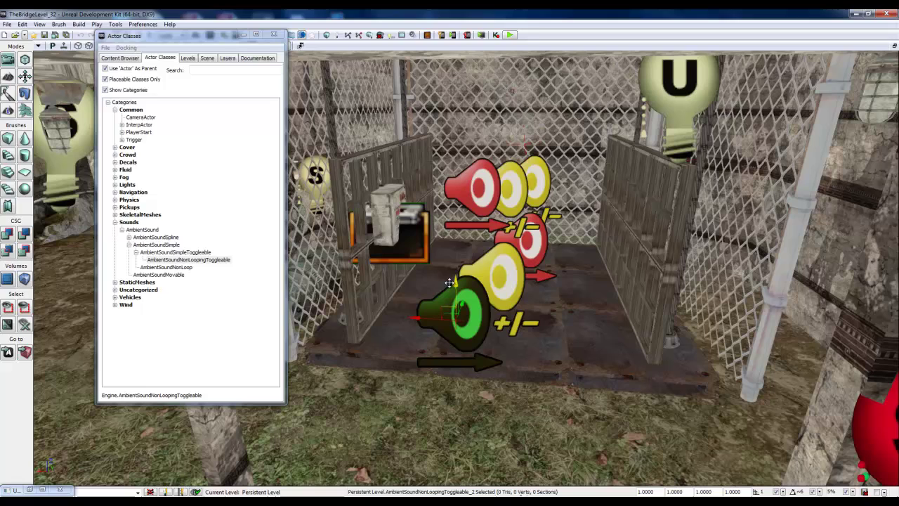
click(548, 413)
click(472, 330)
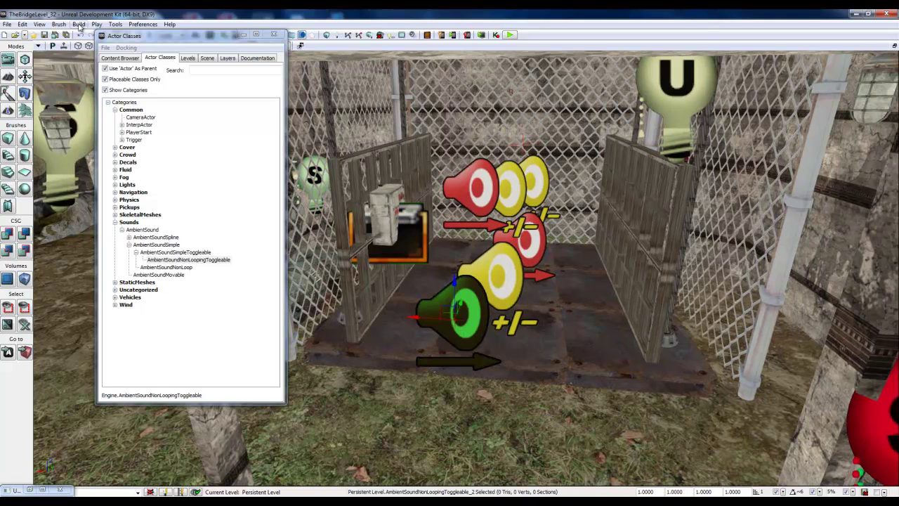
- Review the new non-looping sound actor's attenuation, modulation and sound slot Wave properties, and close its properties
right_click(463, 325)
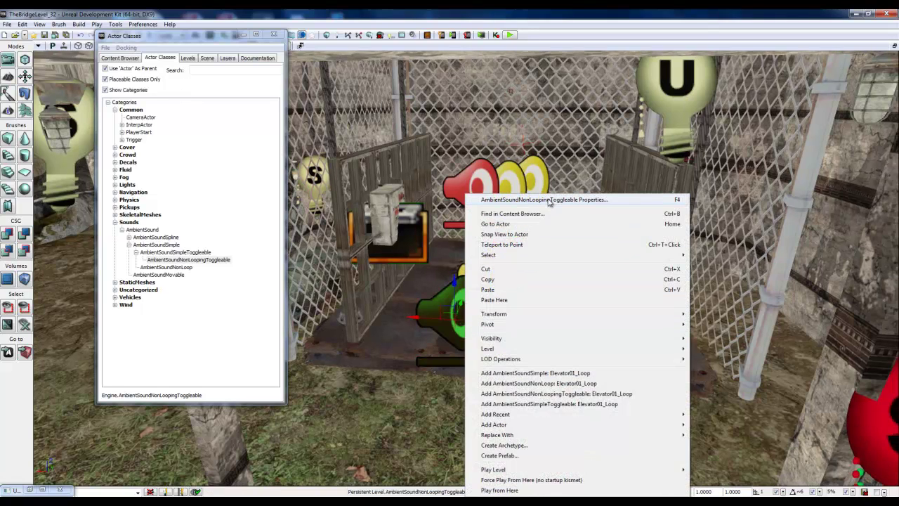
click(549, 203)
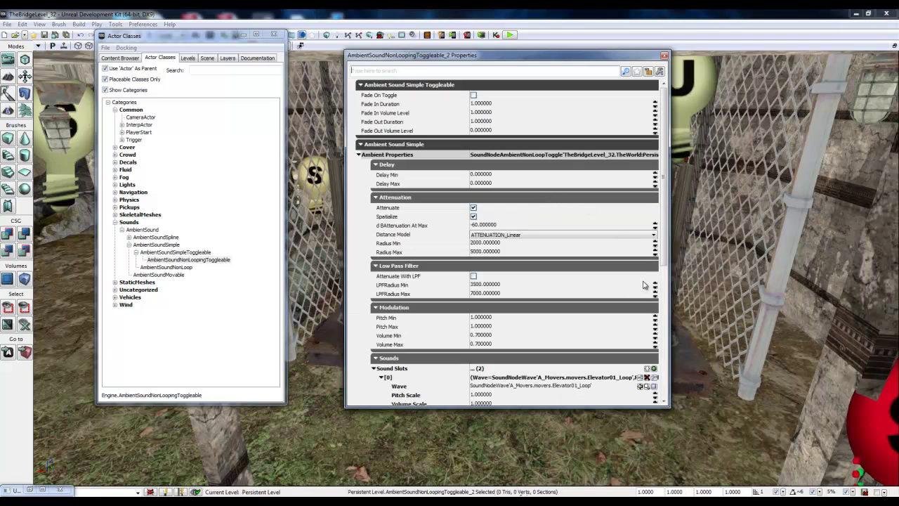
scroll(664, 261, down, 3)
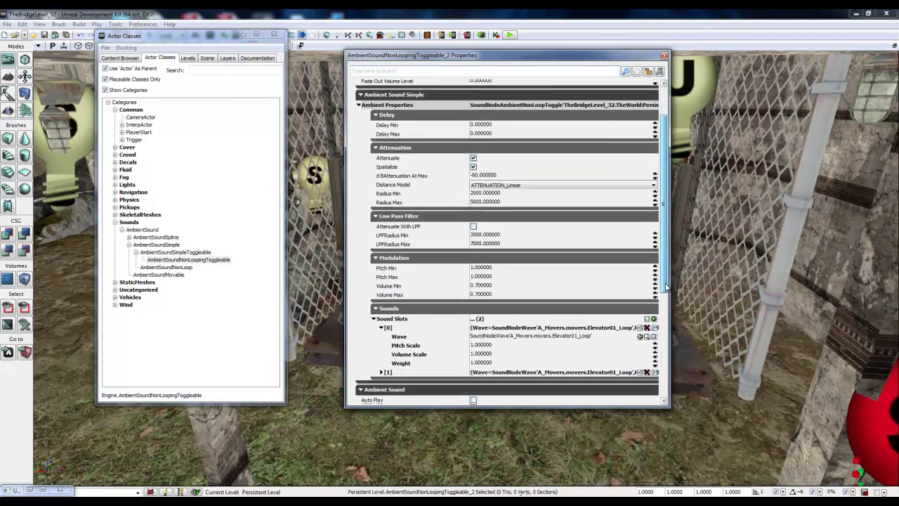
click(604, 282)
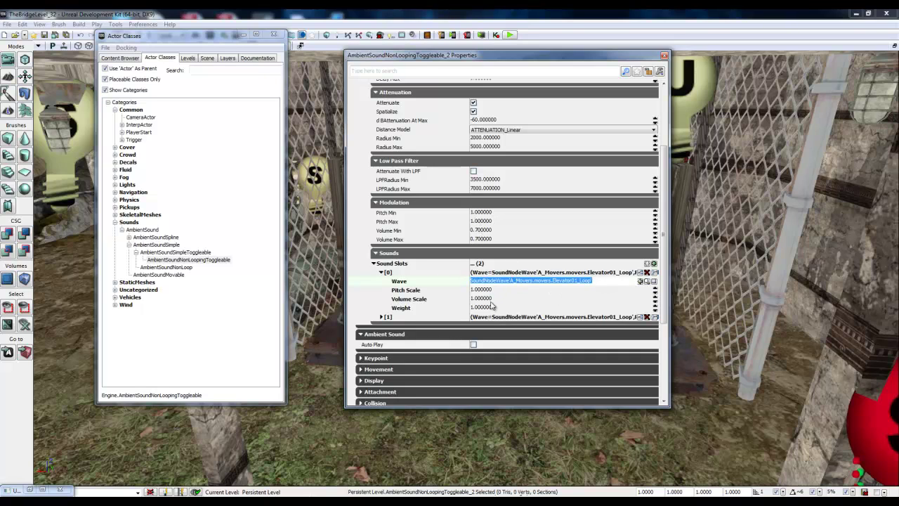
click(664, 55)
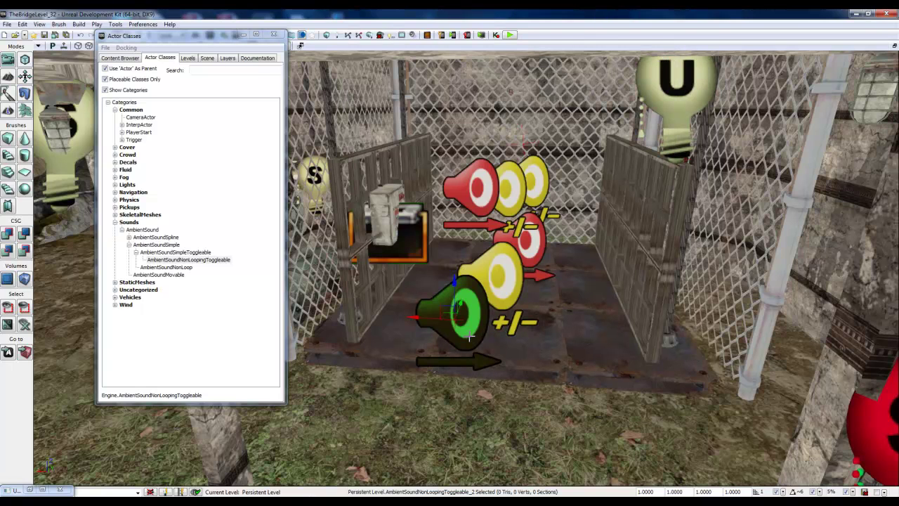
- Add an object variable for AmbientSoundNonLoopingToggleable_2 to the tower elevator's Kismet sequence and delete it again
click(42, 489)
right_click(596, 195)
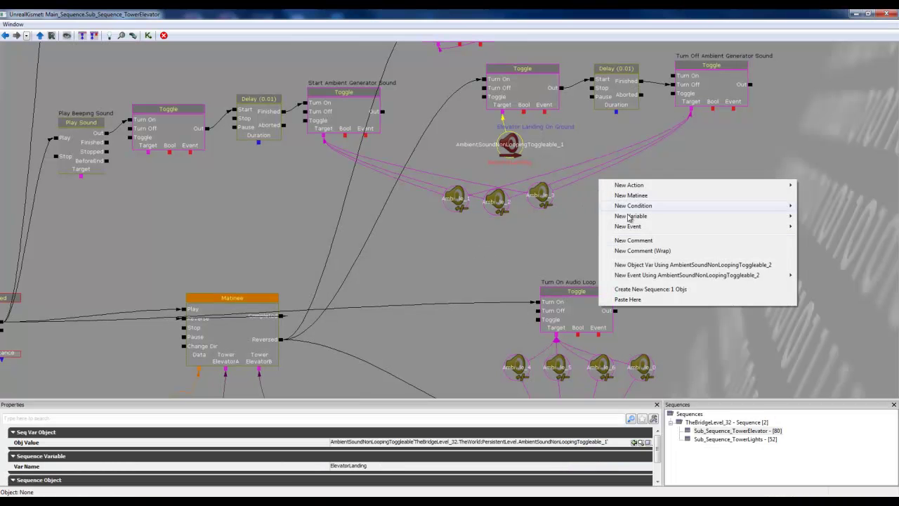
click(661, 265)
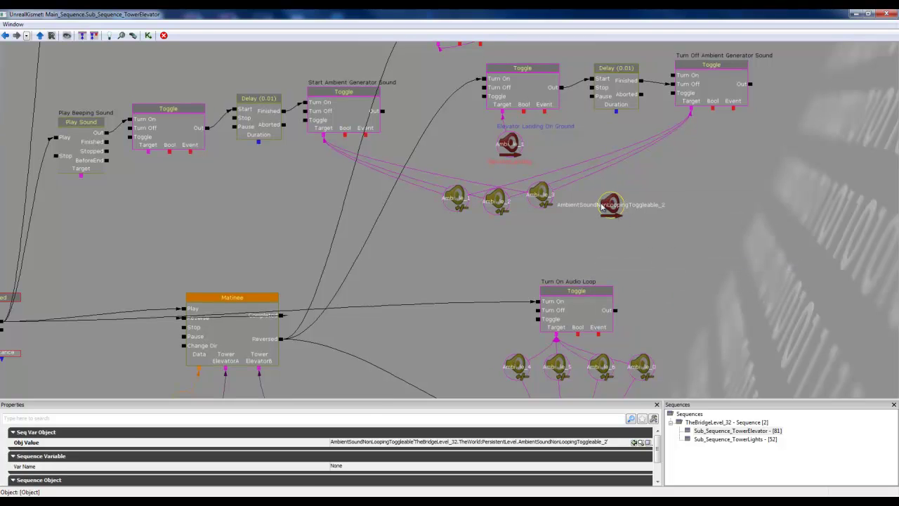
key(Delete)
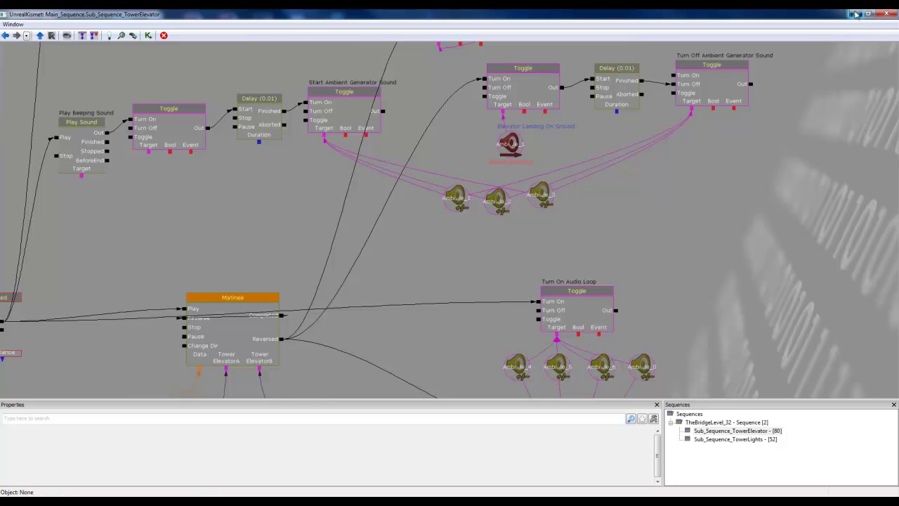
- Delete the selected AmbientSoundNonLoopingToggleable_2 actor from the level and return to the tower elevator's Kismet sequence
click(854, 14)
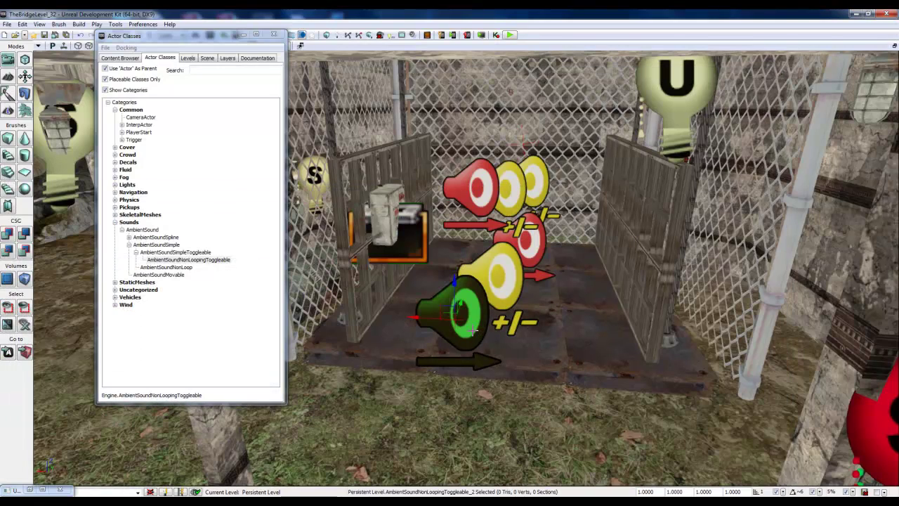
key(Delete)
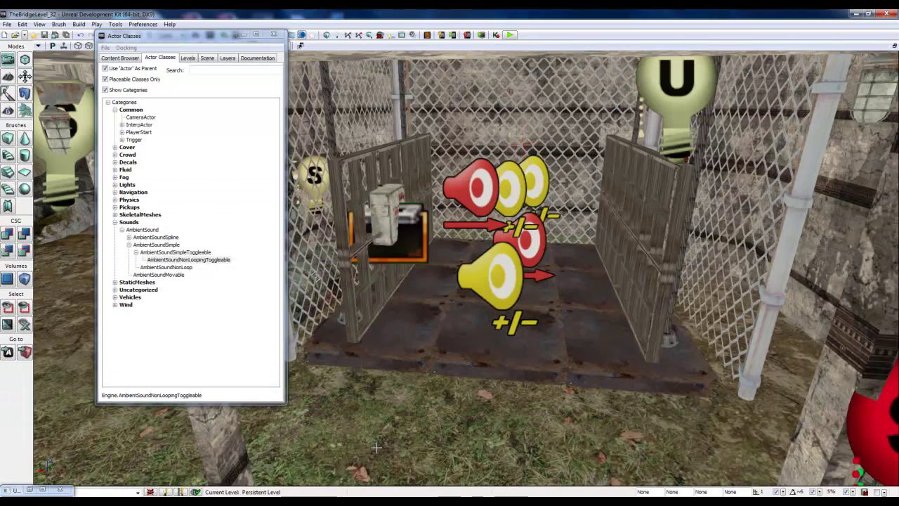
click(42, 489)
- Examine the Start and Turn Off Ambient Generator Sound toggles, including the elevator landing sound Toggle and the Delay between landing and turn-off
drag(662, 202, 731, 209)
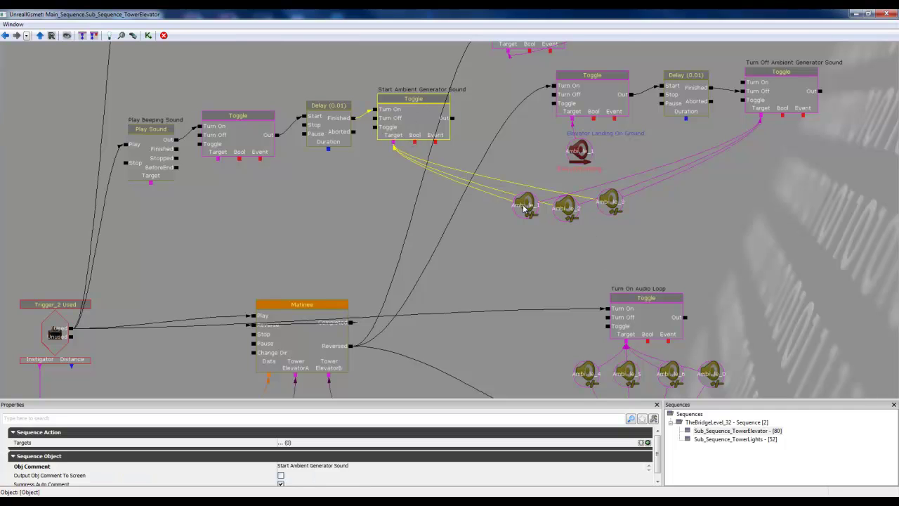
drag(720, 207, 606, 260)
drag(324, 293, 387, 213)
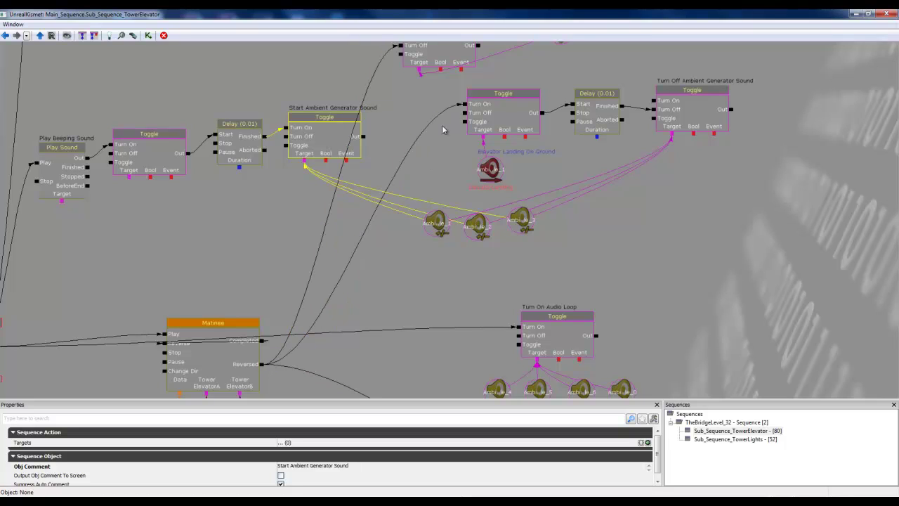
click(501, 99)
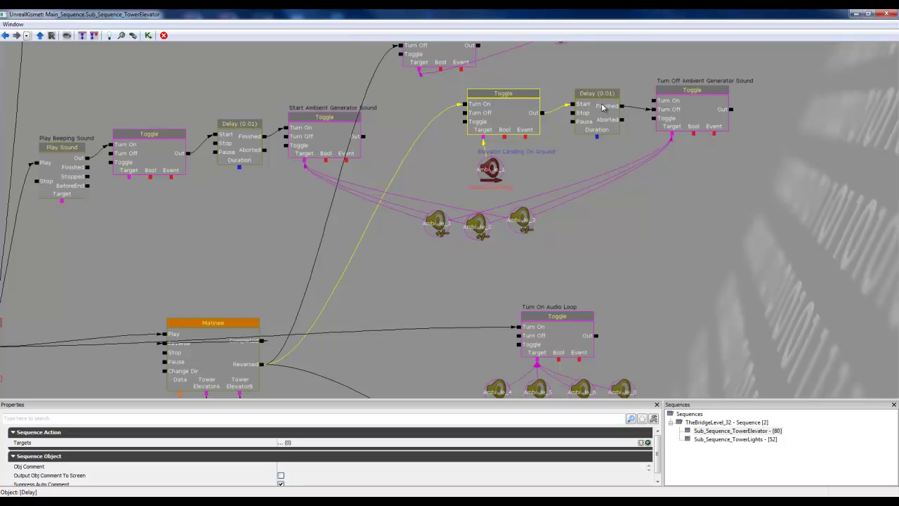
click(680, 104)
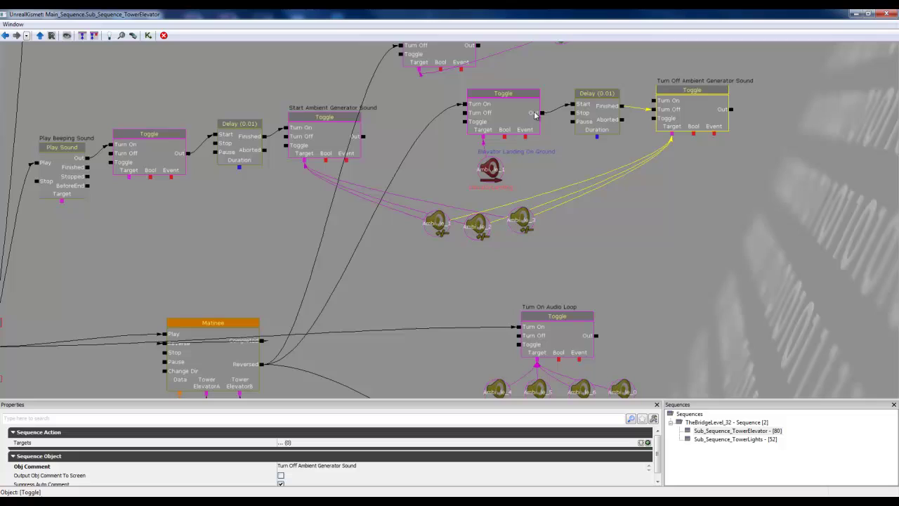
click(613, 113)
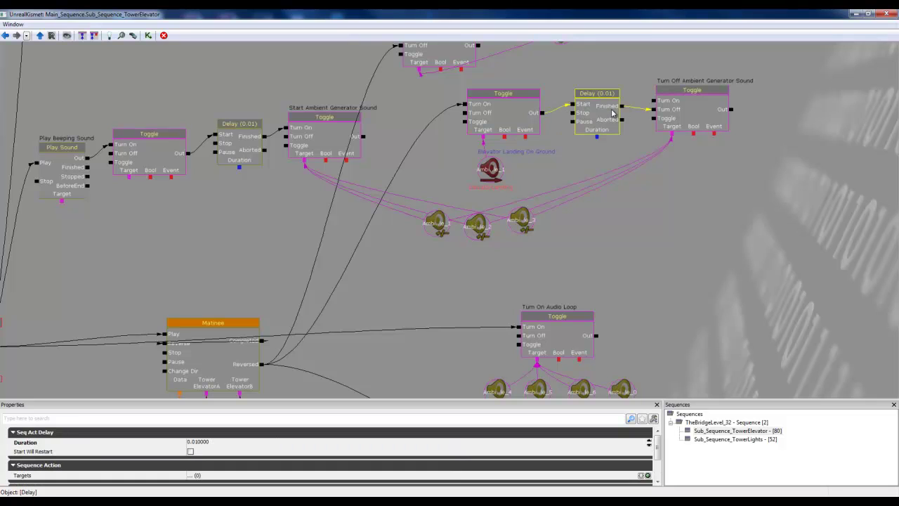
click(696, 114)
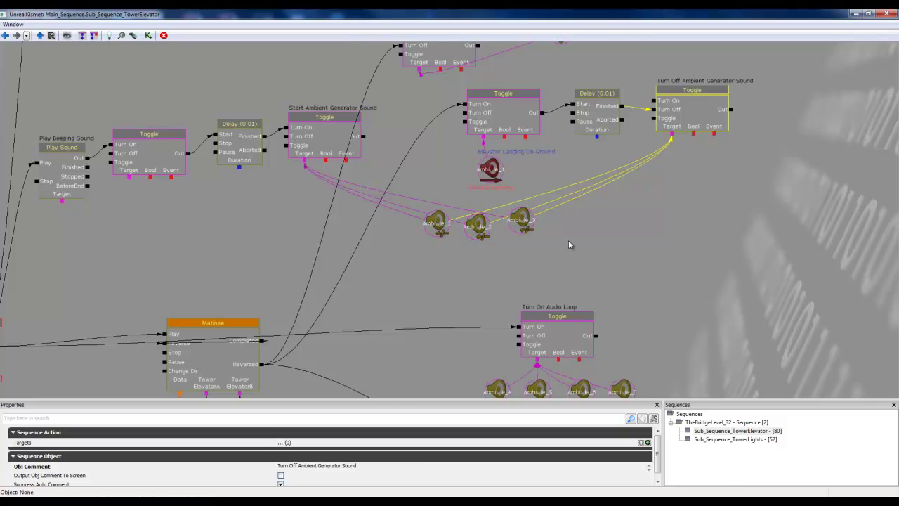
- Inspect the Turn off light Toggle and its link to the elevator's point light variable
drag(402, 292, 456, 335)
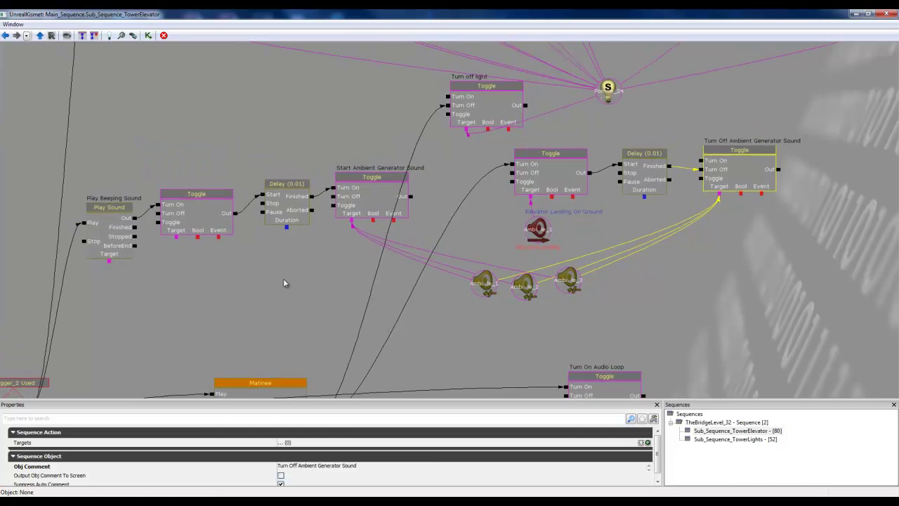
drag(285, 283, 292, 410)
drag(297, 221, 231, 303)
drag(641, 295, 601, 313)
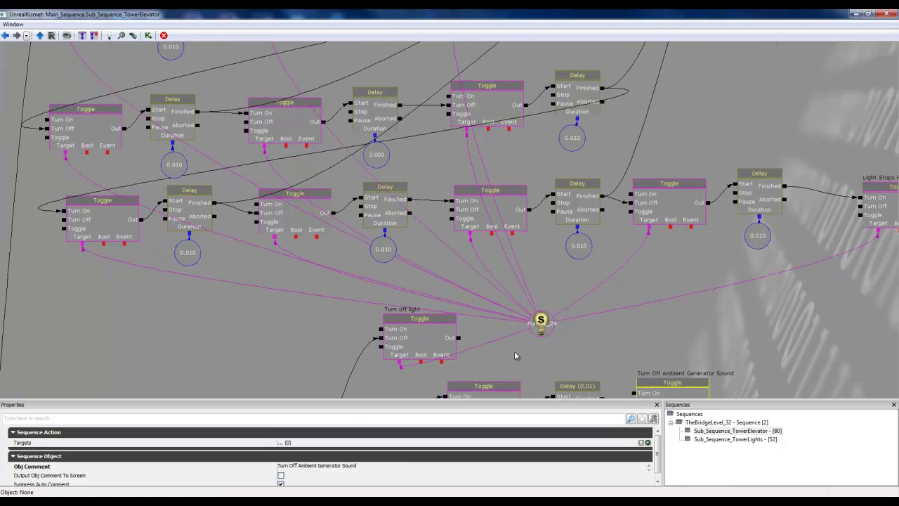
drag(514, 350, 509, 296)
click(398, 286)
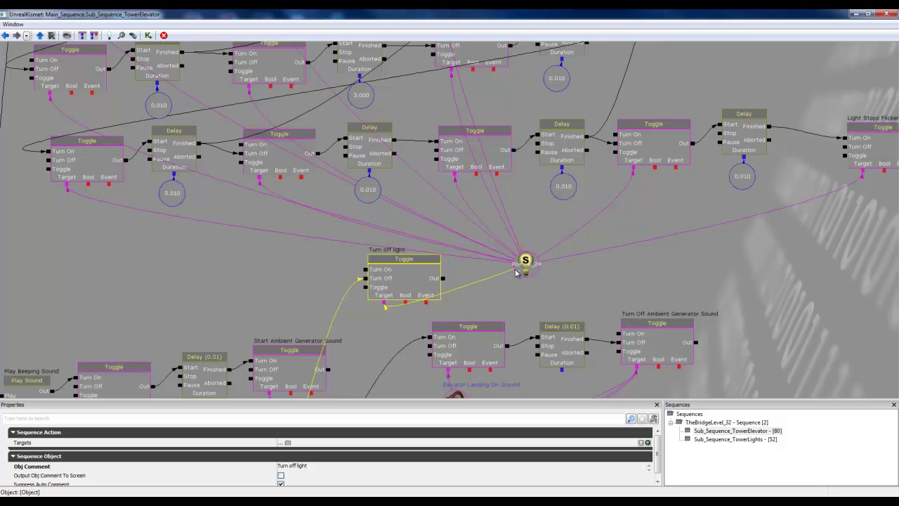
- Follow the light flickering chain to the Light Flickering Sound Toggle and inspect its FlickeringSound object variable
drag(418, 240, 460, 330)
drag(223, 156, 245, 154)
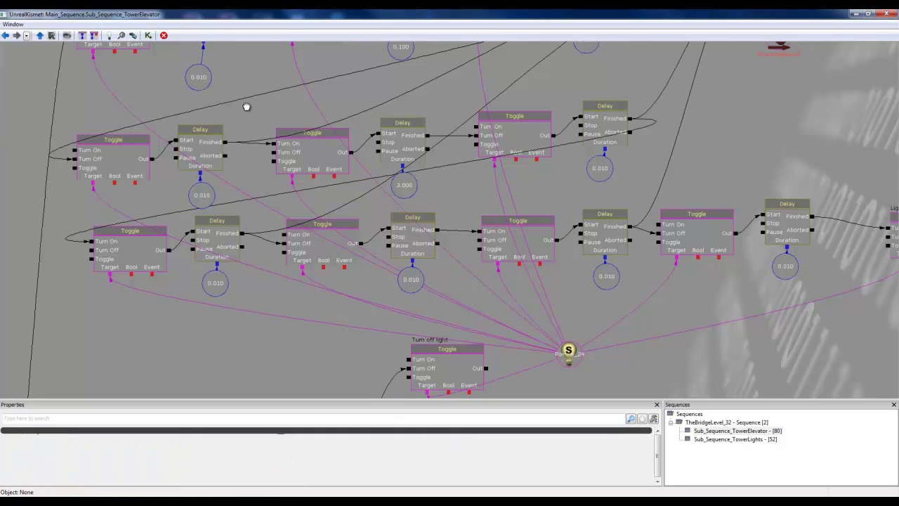
drag(246, 106, 298, 161)
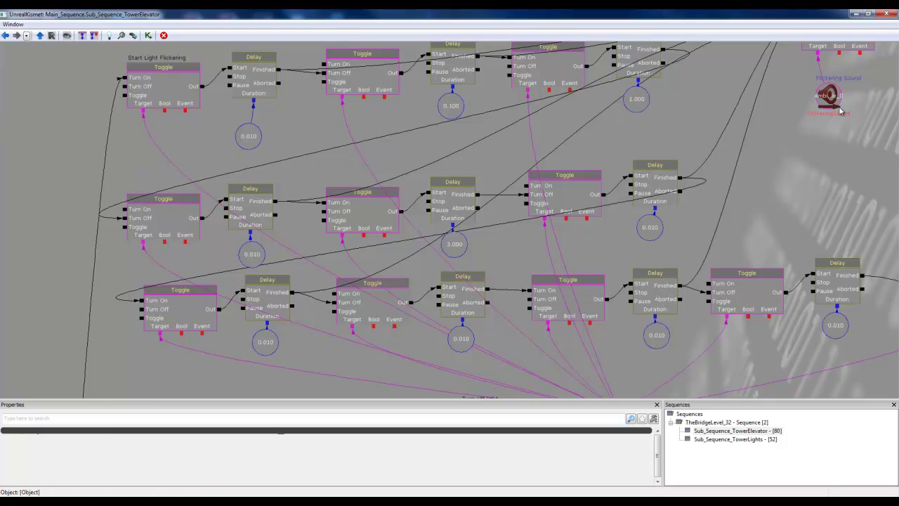
drag(812, 140, 813, 156)
drag(683, 251, 489, 289)
drag(675, 182, 661, 203)
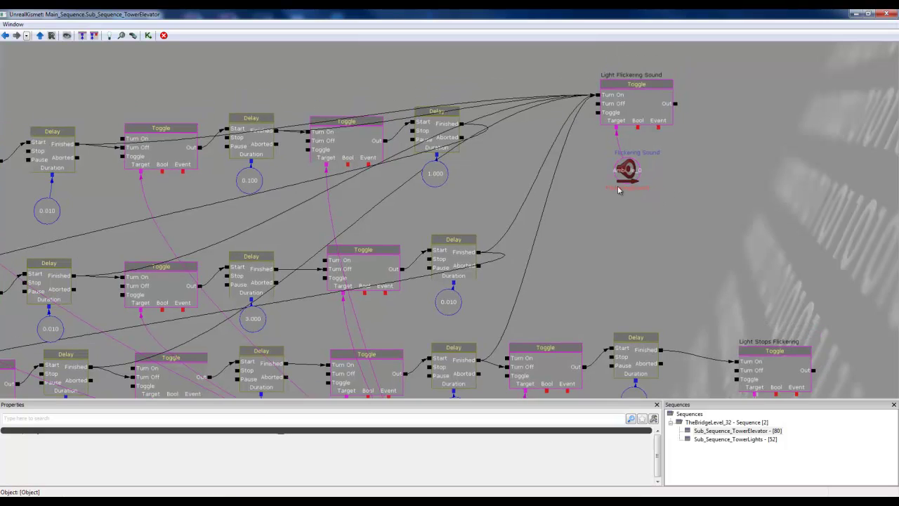
click(625, 176)
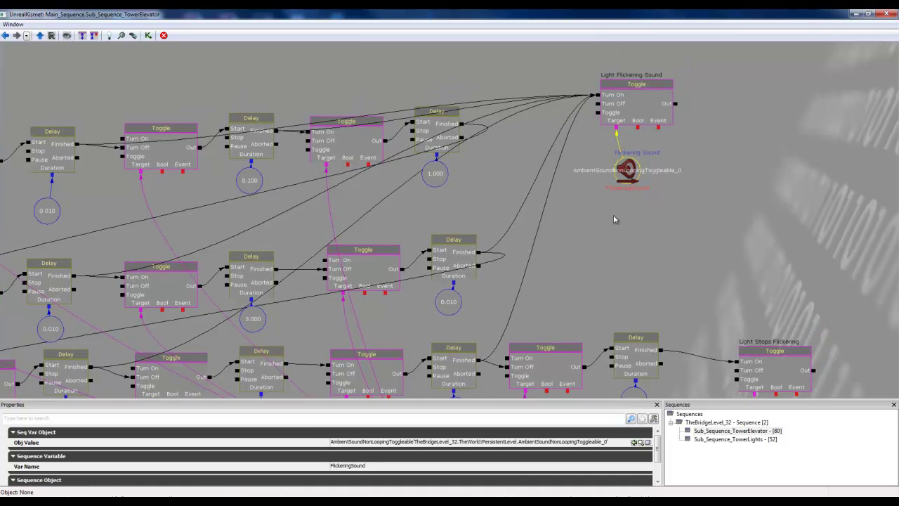
click(622, 232)
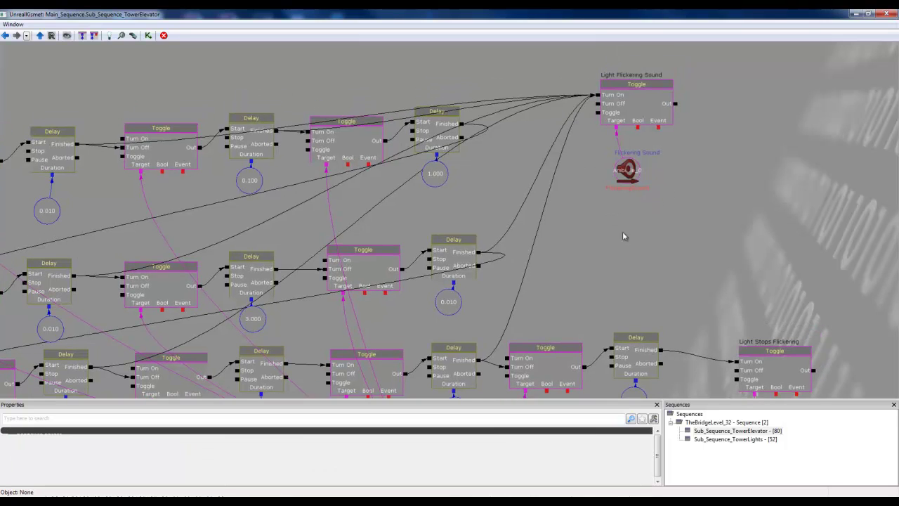
- Review the Start Light Flickering Toggle and the rows of toggles and delays that target the point light
drag(597, 258, 641, 265)
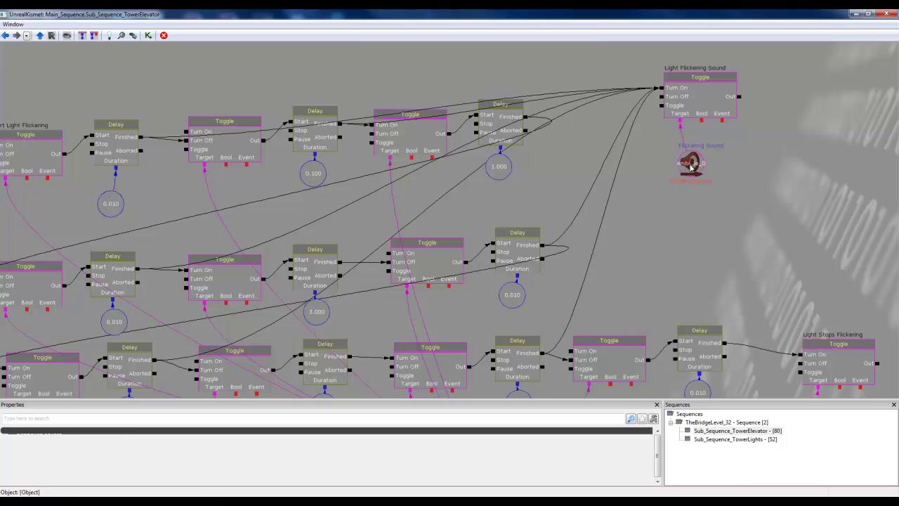
drag(651, 257, 681, 261)
drag(176, 225, 361, 237)
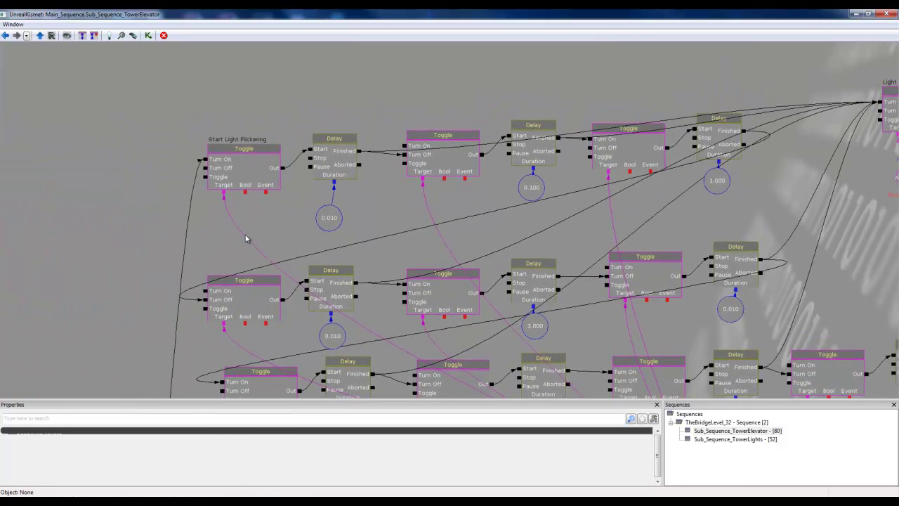
click(251, 172)
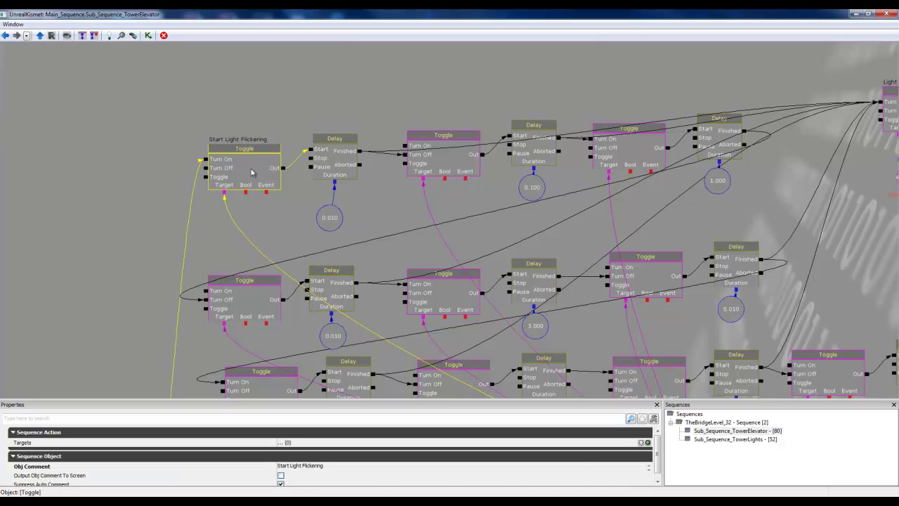
drag(454, 274, 376, 139)
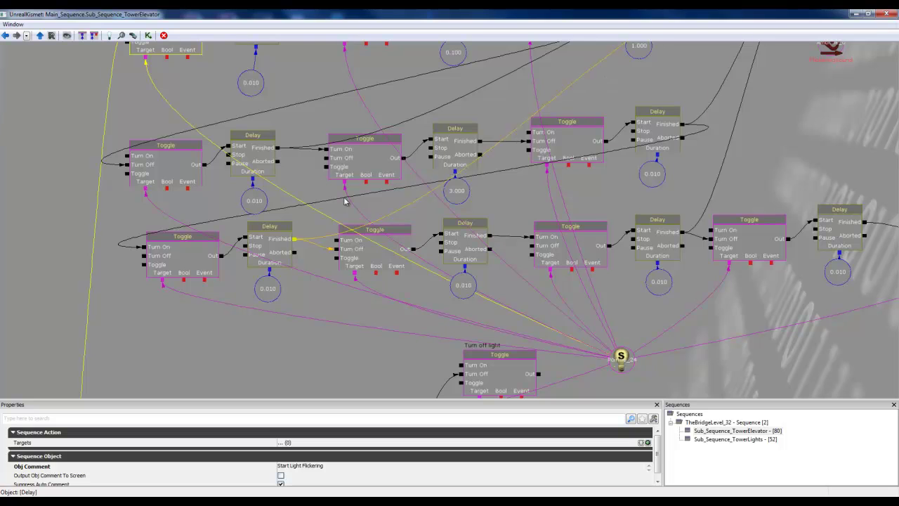
drag(284, 104, 309, 268)
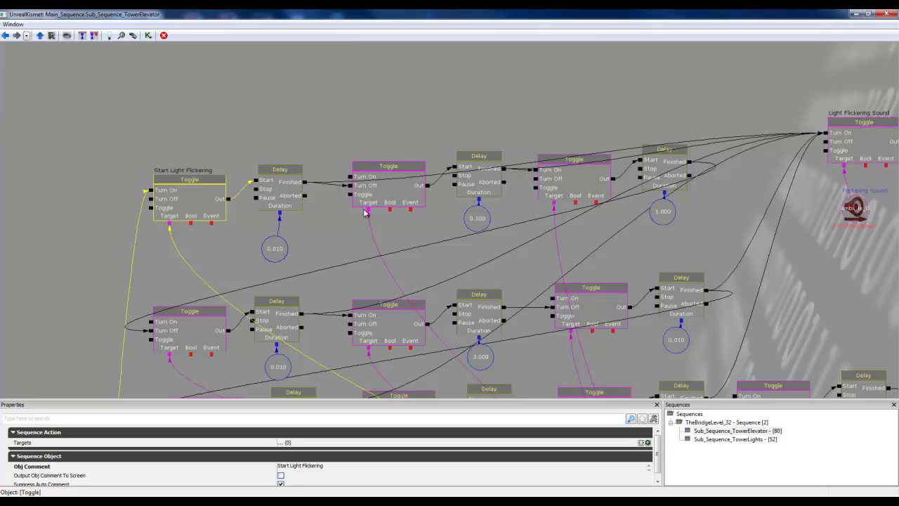
drag(383, 198, 334, 212)
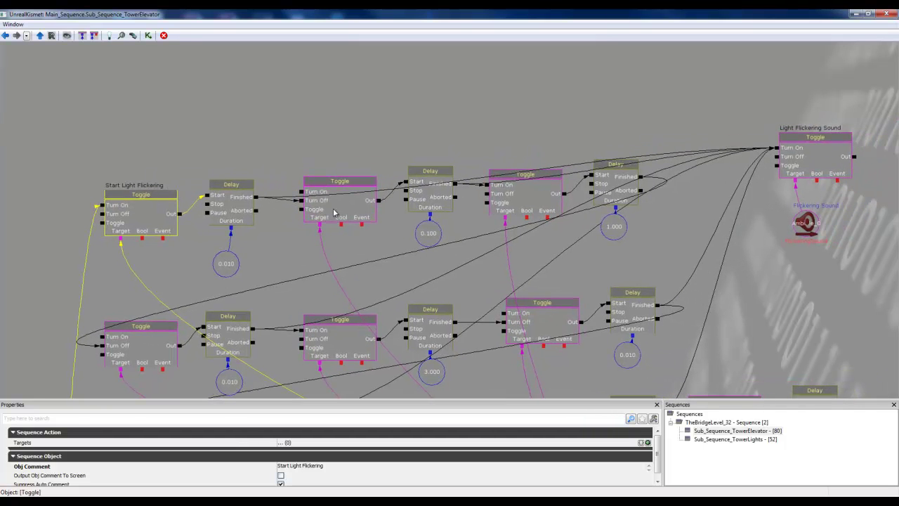
drag(475, 335, 579, 374)
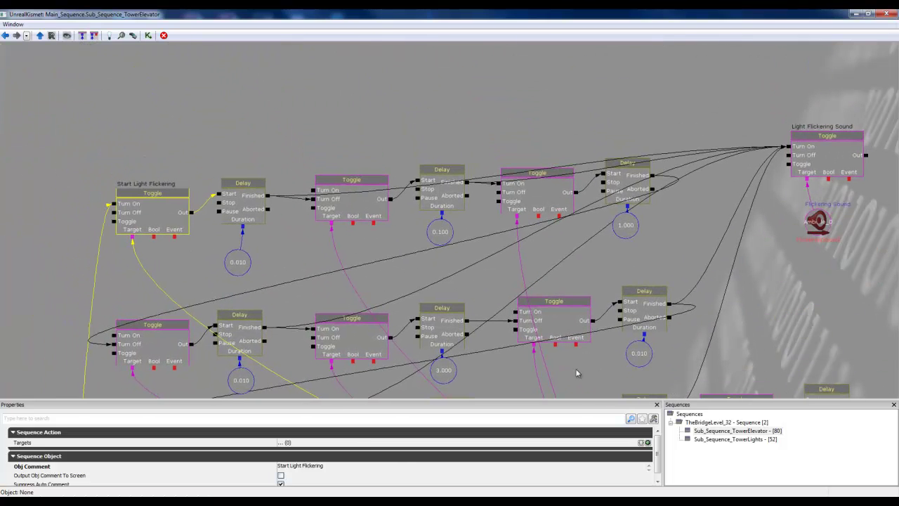
- Trace how the first flicker Delay feeds both the next light Toggle and the Light Flickering Sound Toggle, checking its duration variable
click(335, 205)
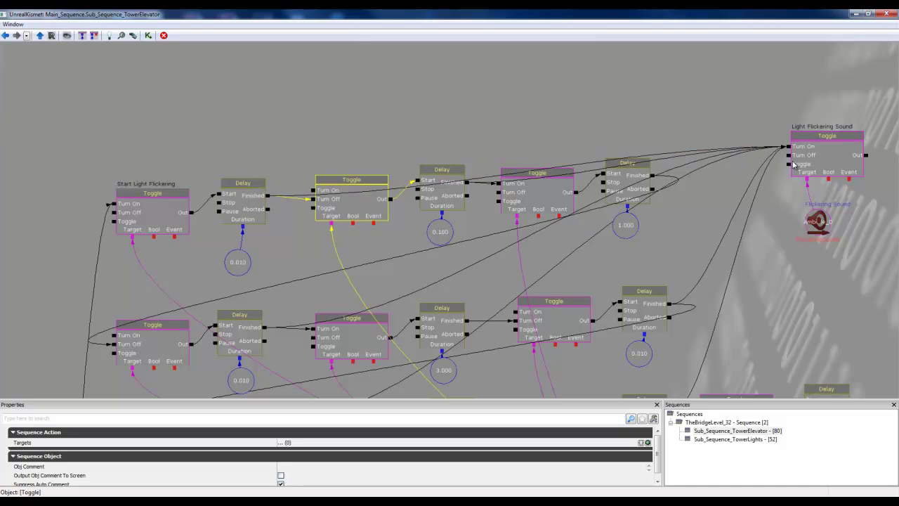
click(811, 155)
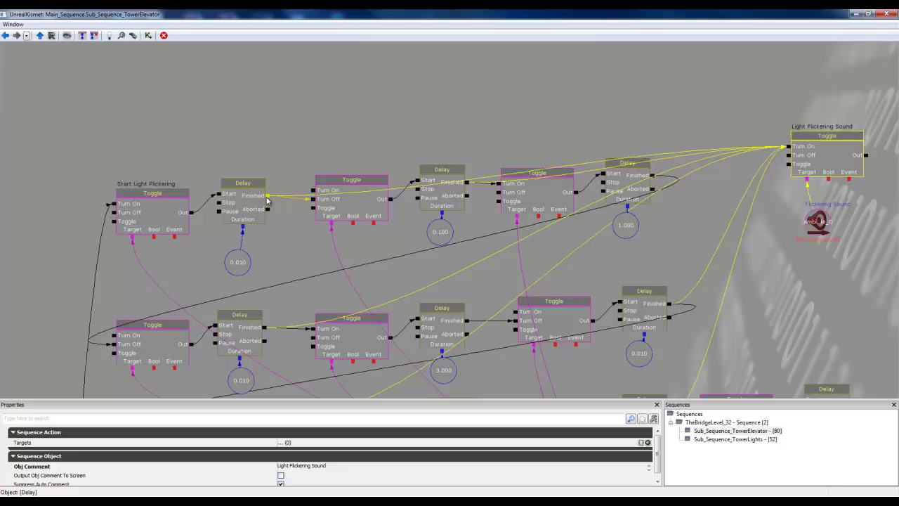
click(161, 214)
click(239, 264)
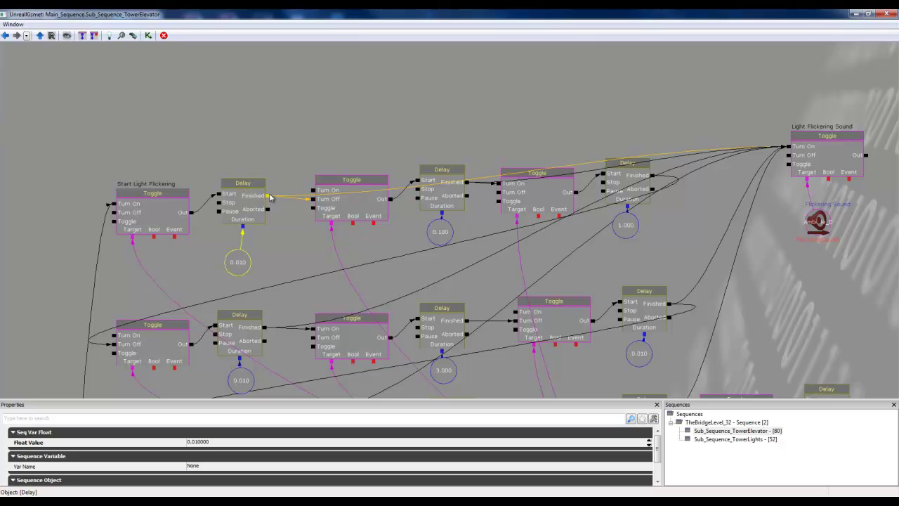
click(365, 214)
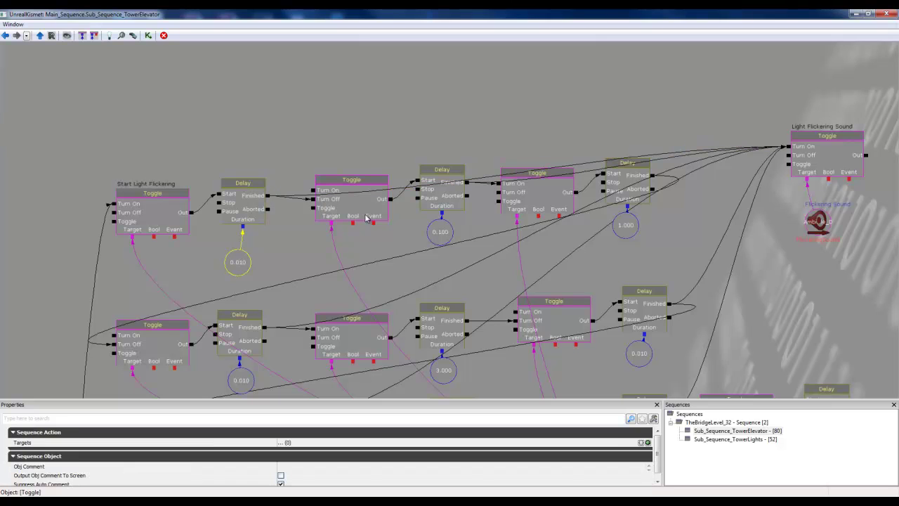
click(832, 162)
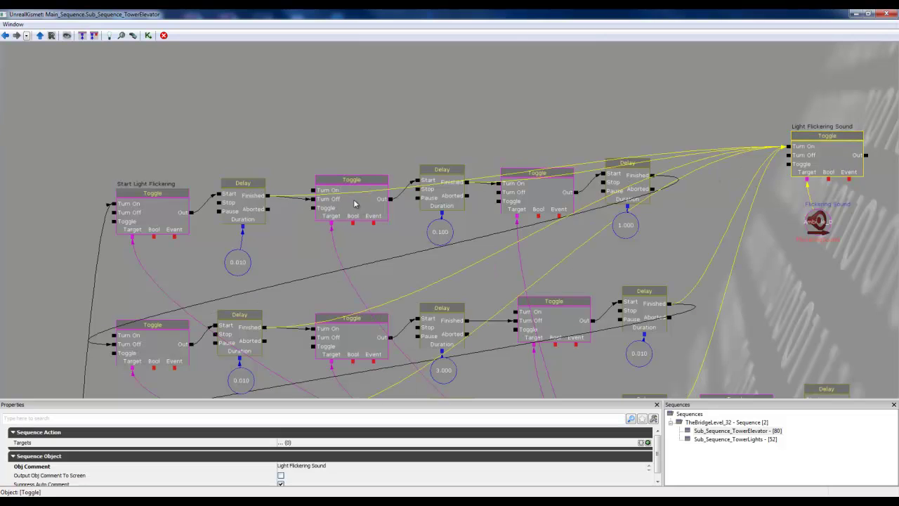
- Examine the remaining flicker delays and toggles, from the top row's second Delay through Light Stops Flickering, and return to the generator sound nodes
drag(447, 195, 365, 197)
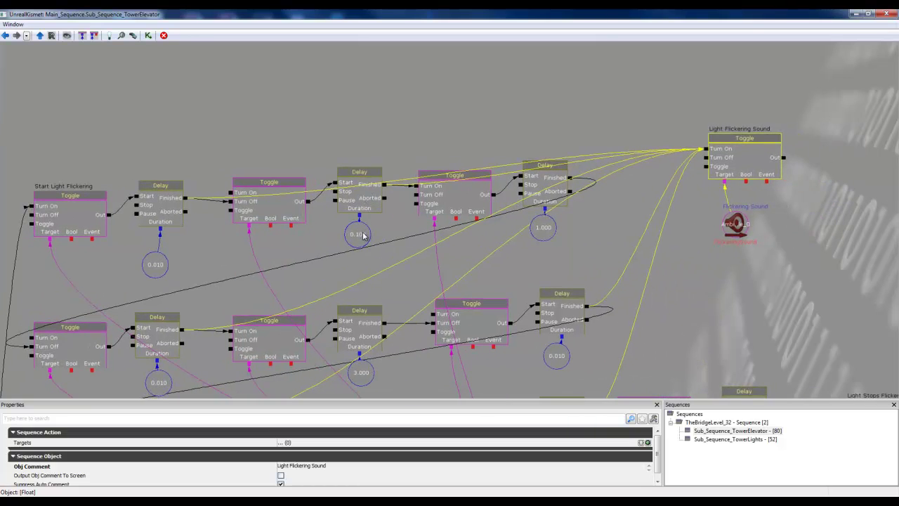
click(369, 200)
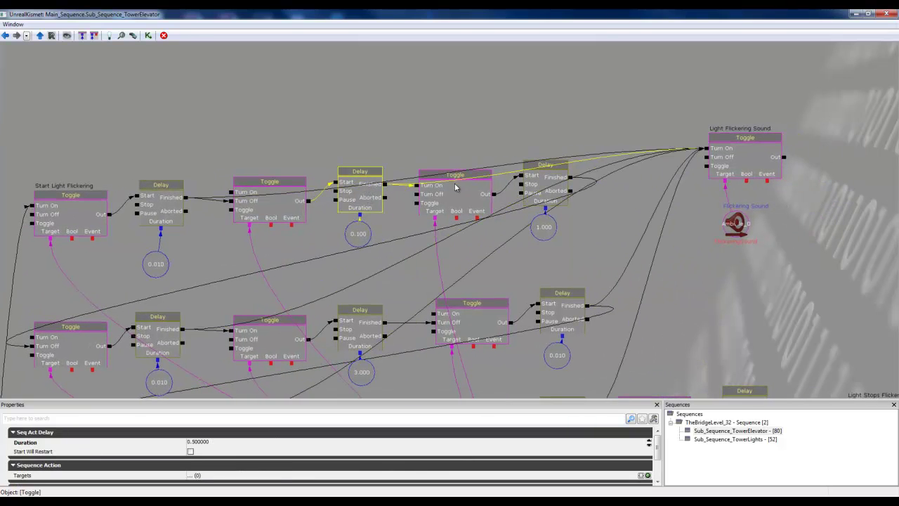
click(463, 199)
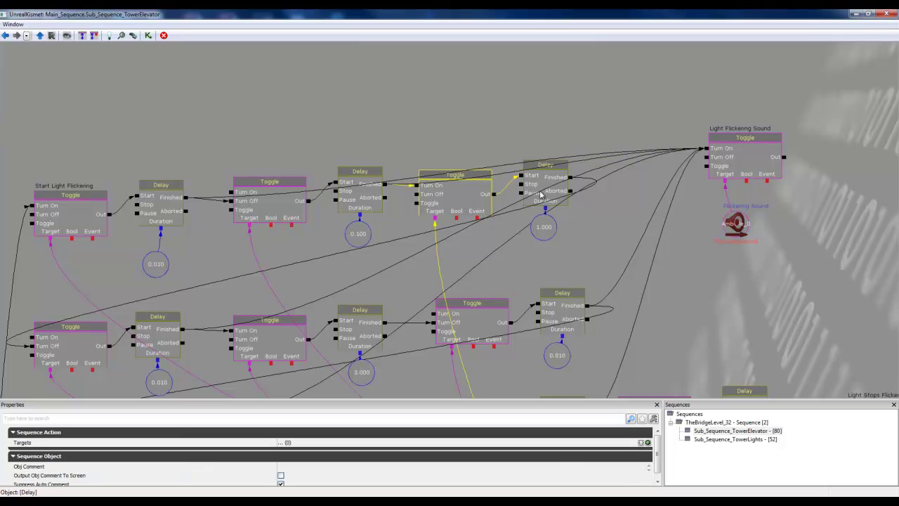
drag(513, 285, 558, 241)
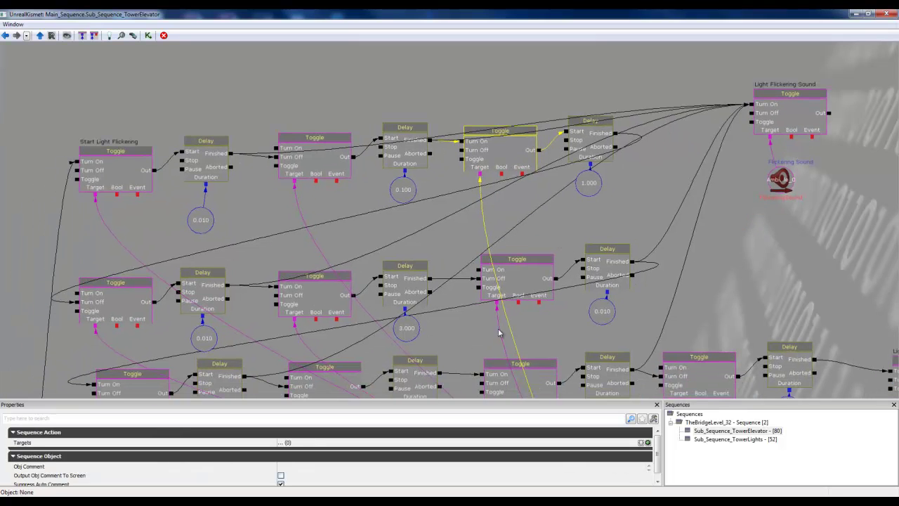
drag(521, 319, 451, 256)
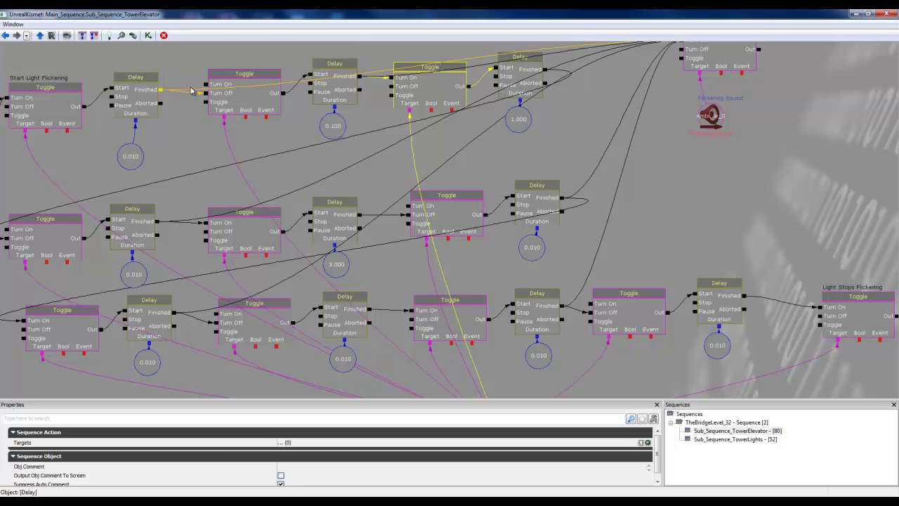
drag(336, 258, 382, 245)
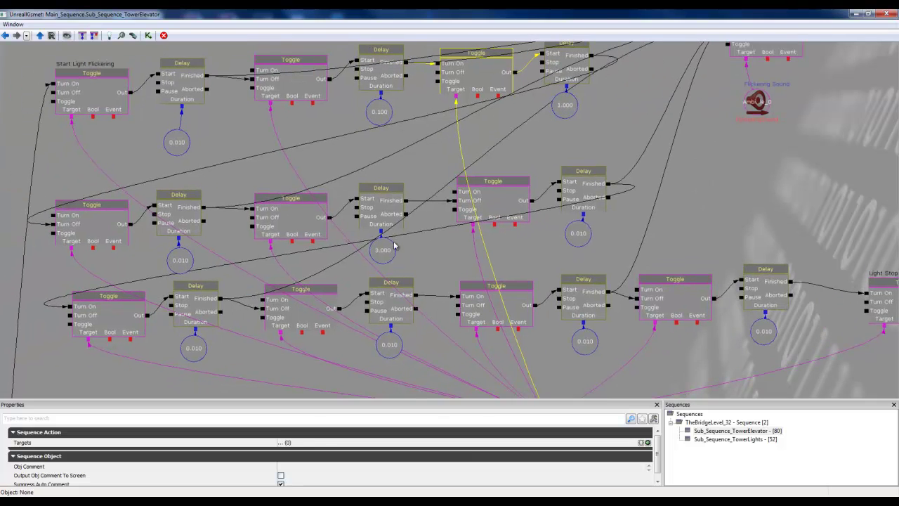
drag(669, 225, 585, 137)
drag(627, 230, 633, 46)
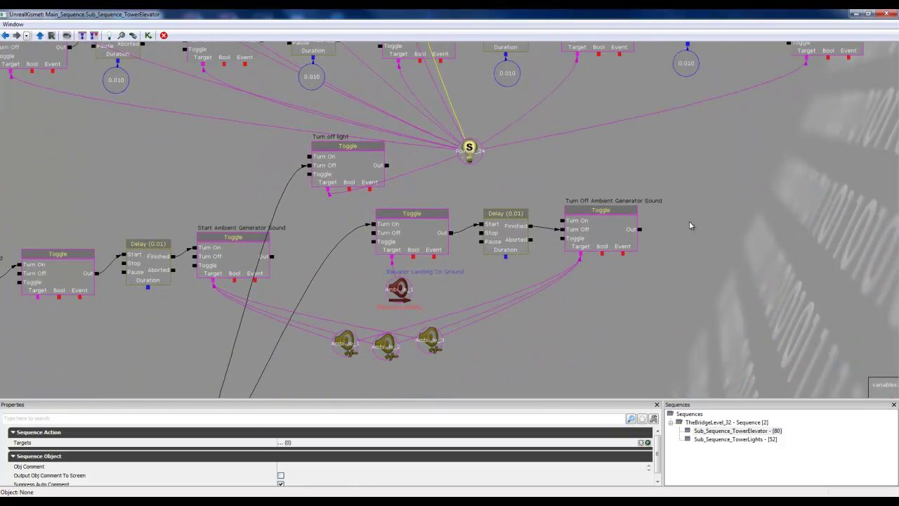
- Inspect the Turn off light Toggle, tracing its input to the Matinee's Reversed output and its target to the point light variable
drag(698, 168, 702, 206)
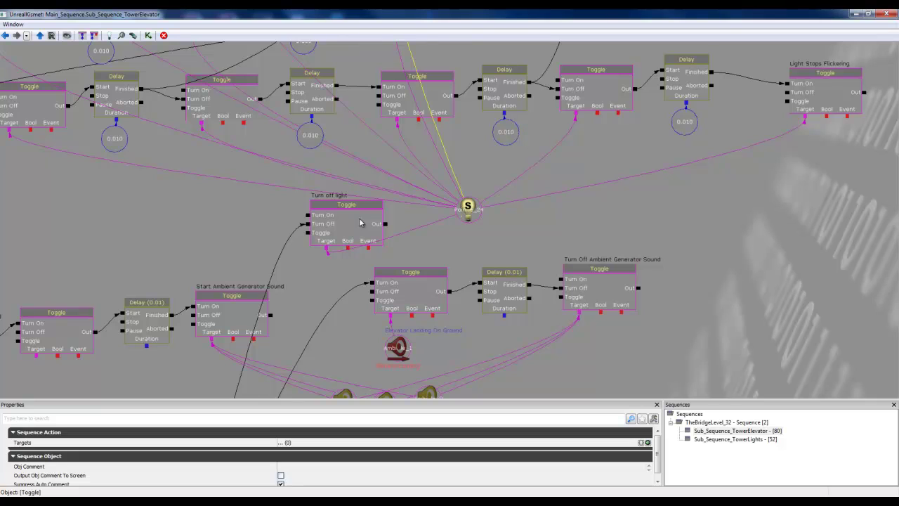
click(360, 223)
drag(303, 373, 303, 312)
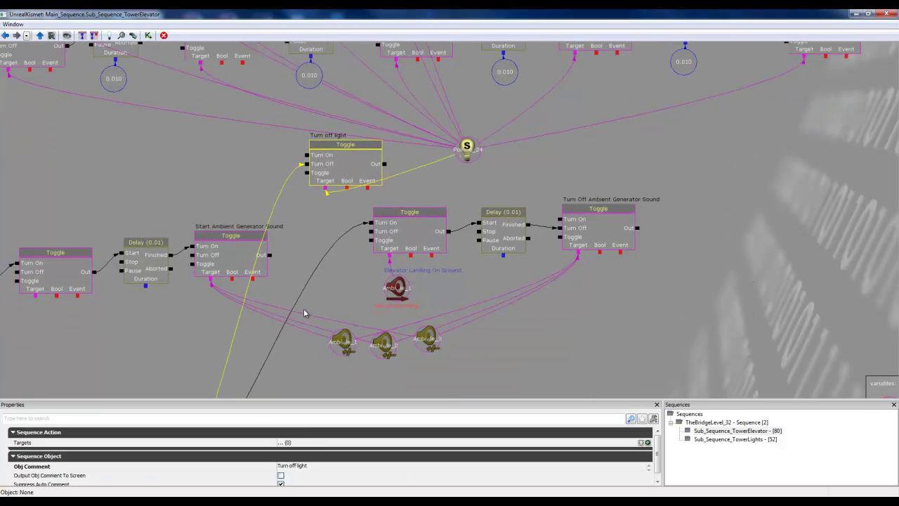
drag(554, 328, 566, 163)
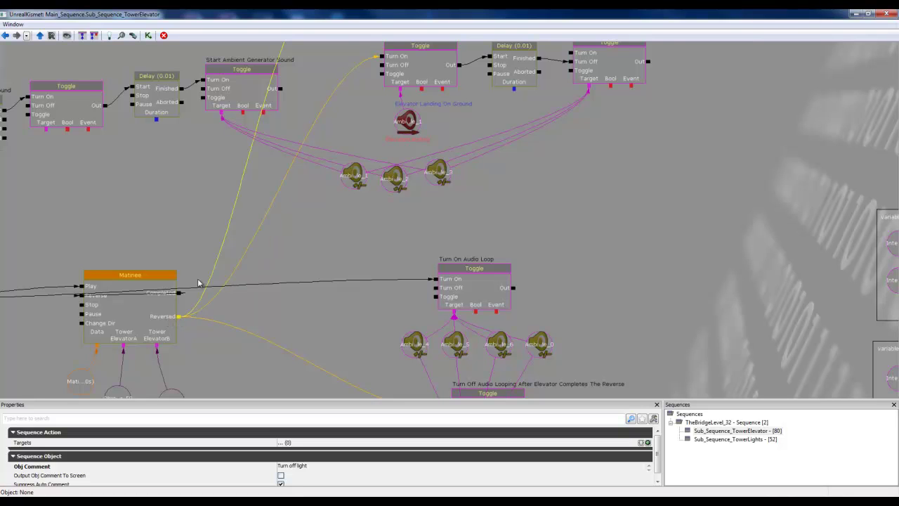
drag(255, 183, 223, 373)
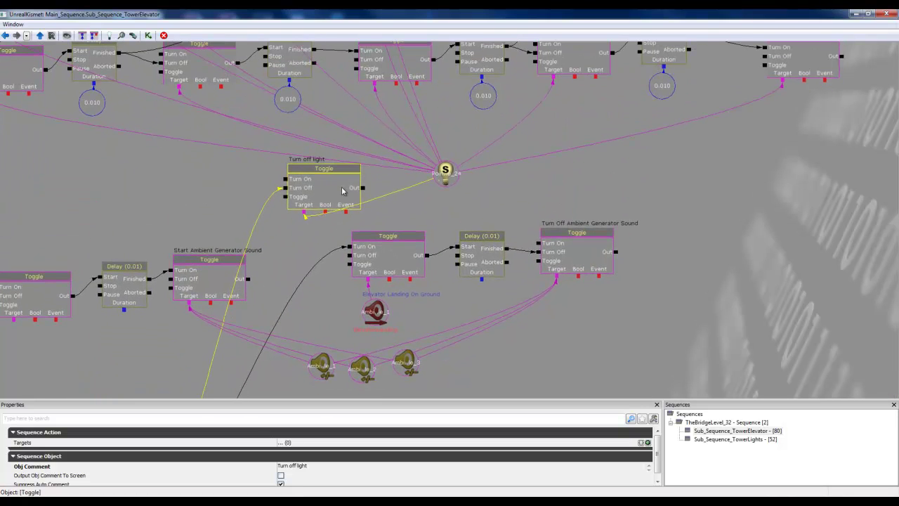
click(446, 173)
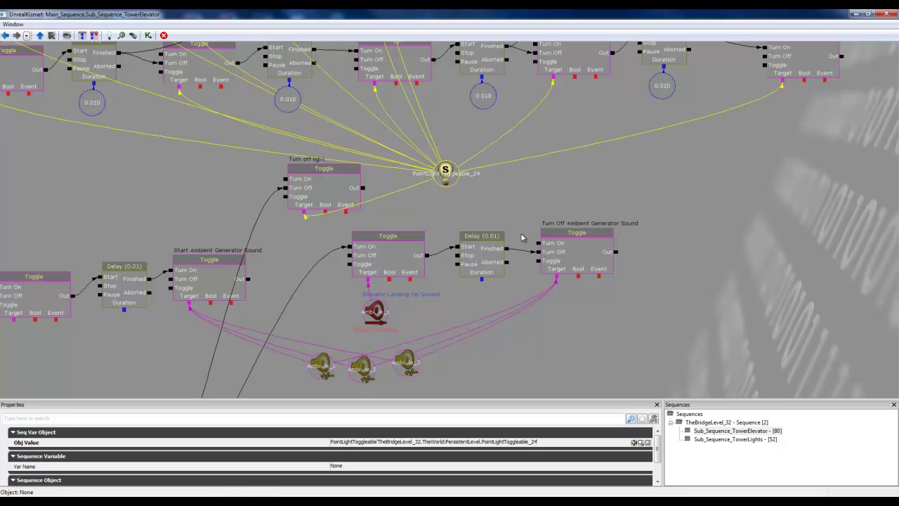
click(618, 188)
- Review the full light flickering network, followed by the generator, landing and audio loop nodes driven by the trigger and Matinee
drag(711, 191, 709, 285)
scroll(657, 254, down, 1)
scroll(537, 211, down, 1)
drag(509, 163, 505, 245)
scroll(506, 242, down, 1)
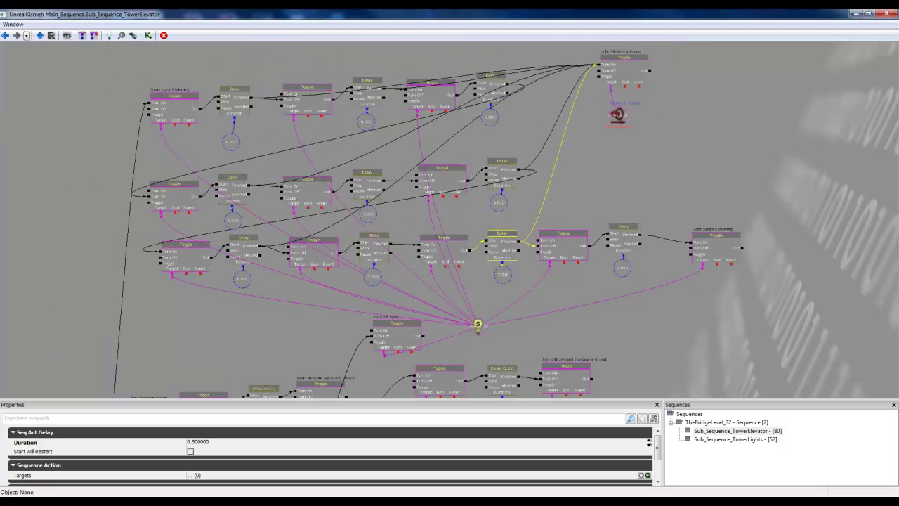
drag(389, 298, 373, 150)
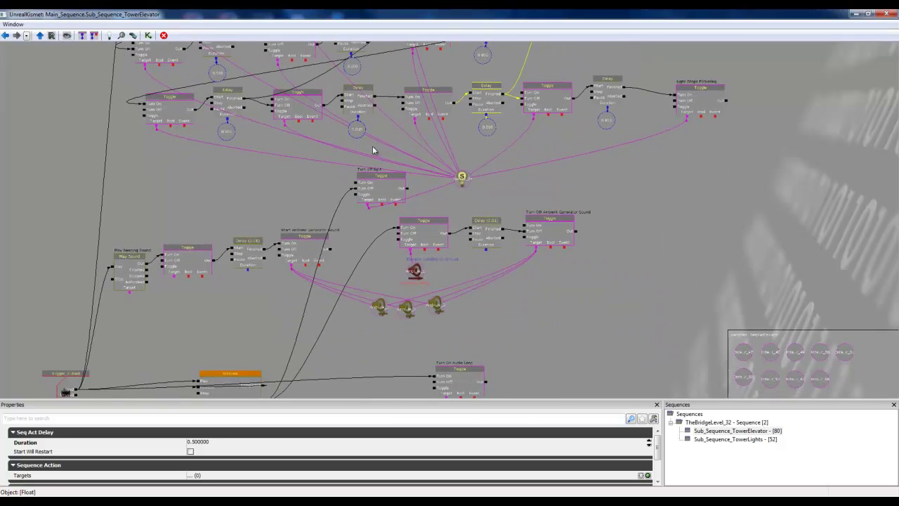
drag(492, 316, 578, 265)
scroll(560, 256, up, 3)
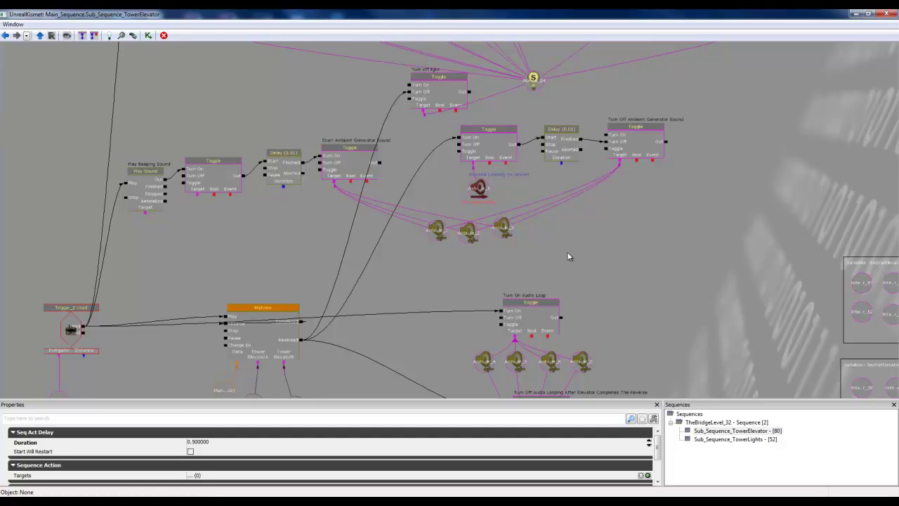
scroll(660, 255, down, 2)
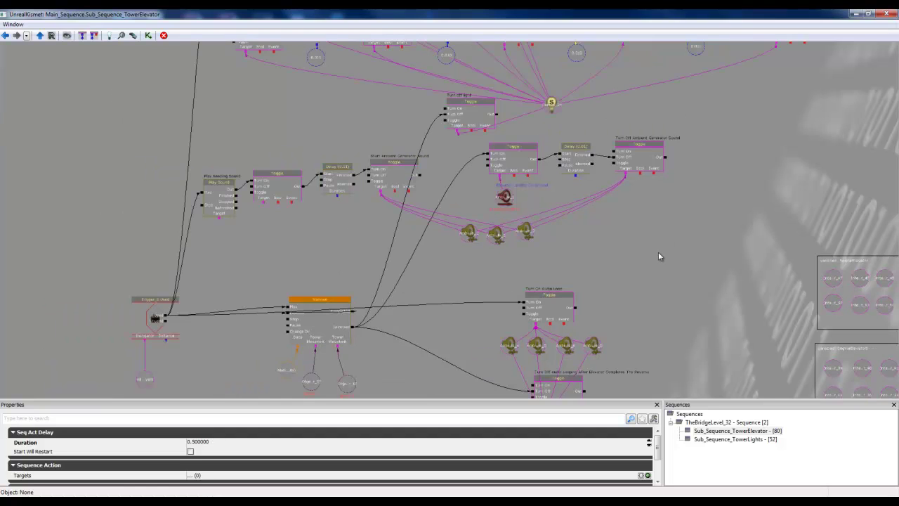
drag(658, 253, 662, 188)
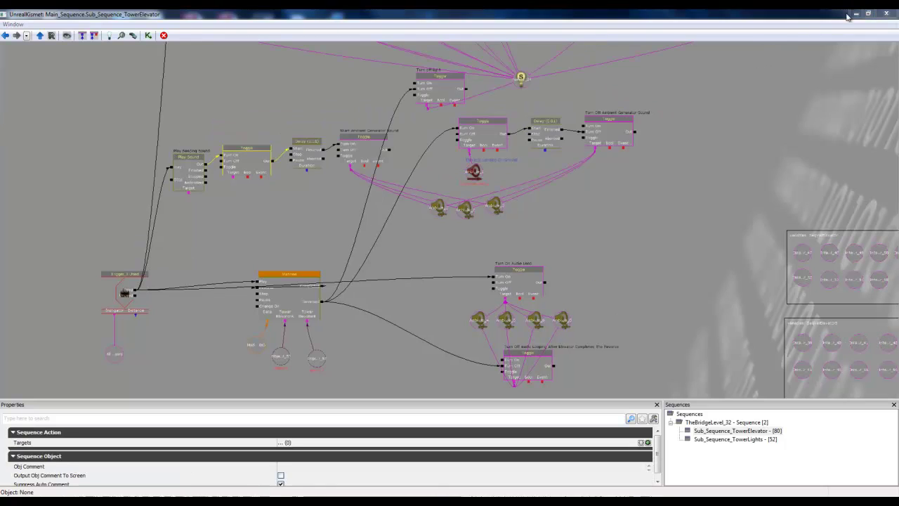
- Minimize Kismet, close the Actor Classes window and frame the tower elevator in the level view
click(856, 14)
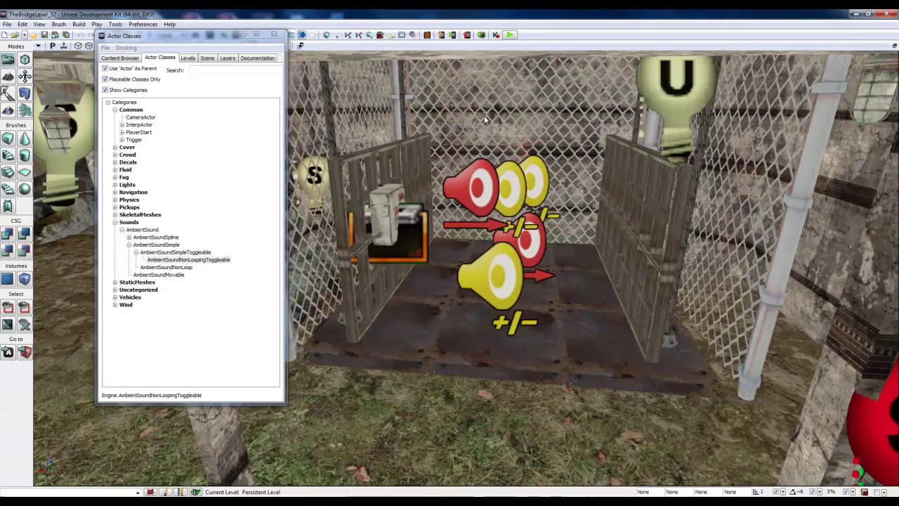
click(274, 35)
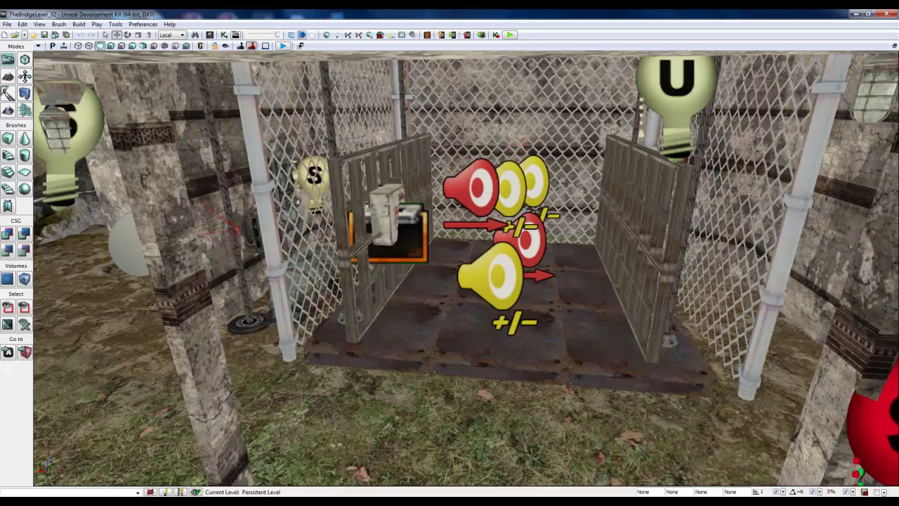
right_drag(523, 238, 516, 203)
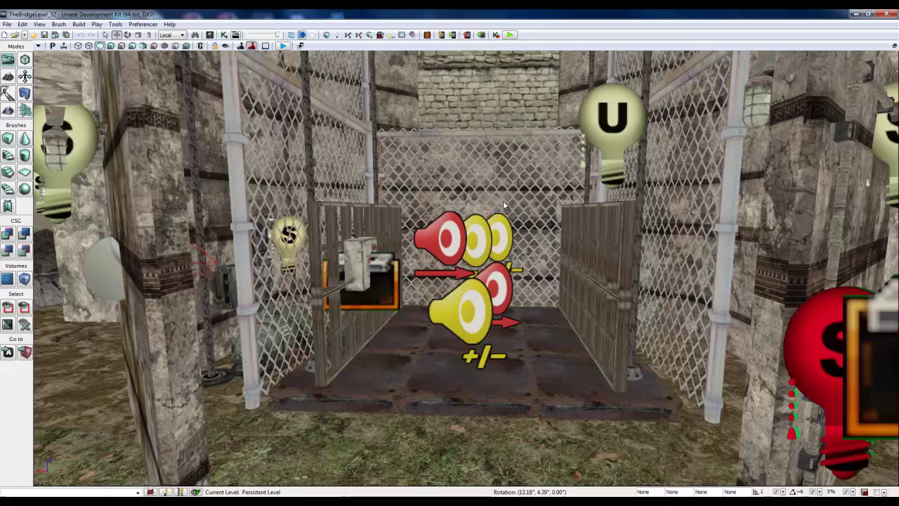
- Play the level in the viewport, test the elevator from its control panel, and end the play session
click(284, 46)
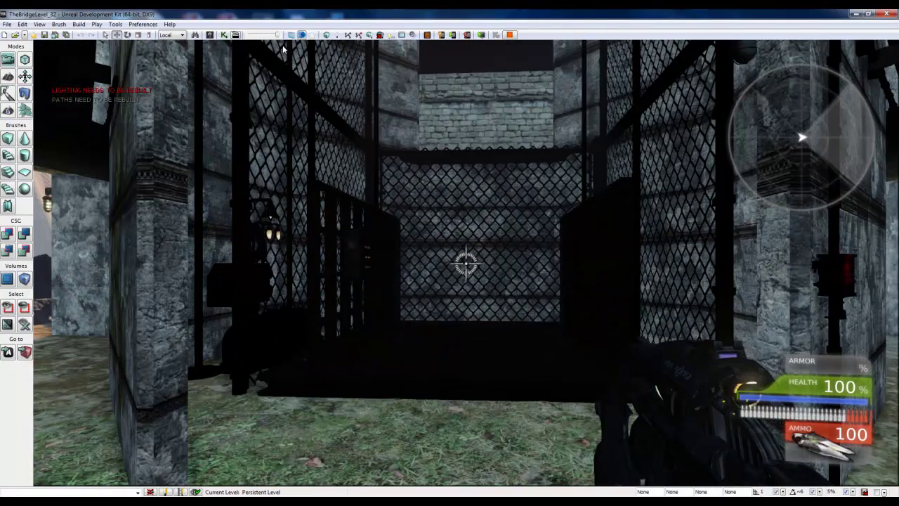
key(w)
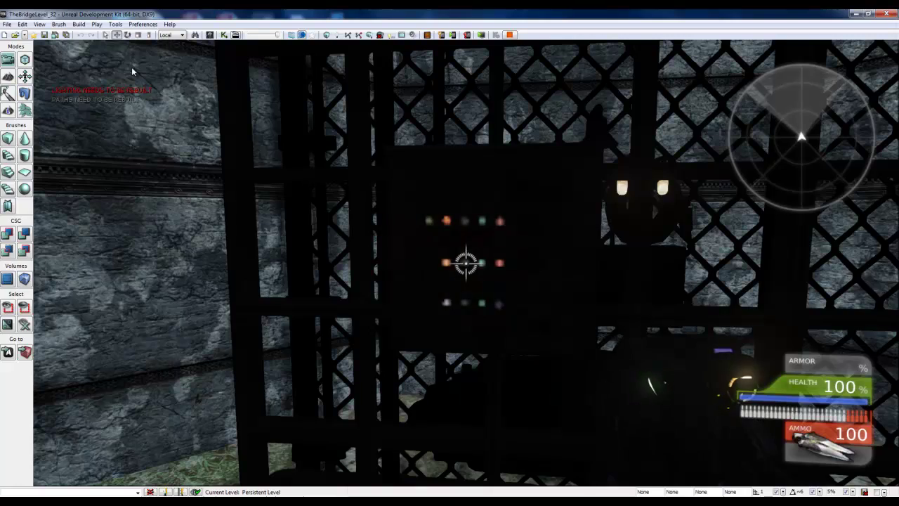
key(e)
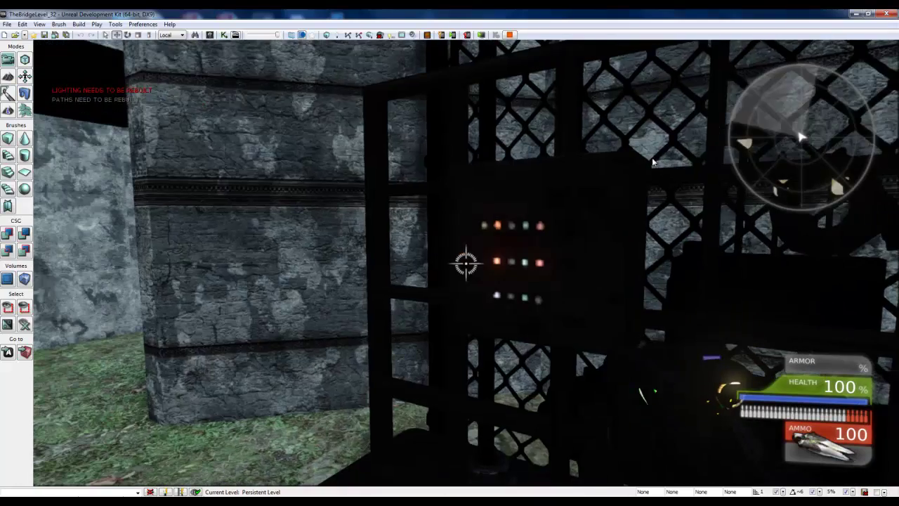
key(w)
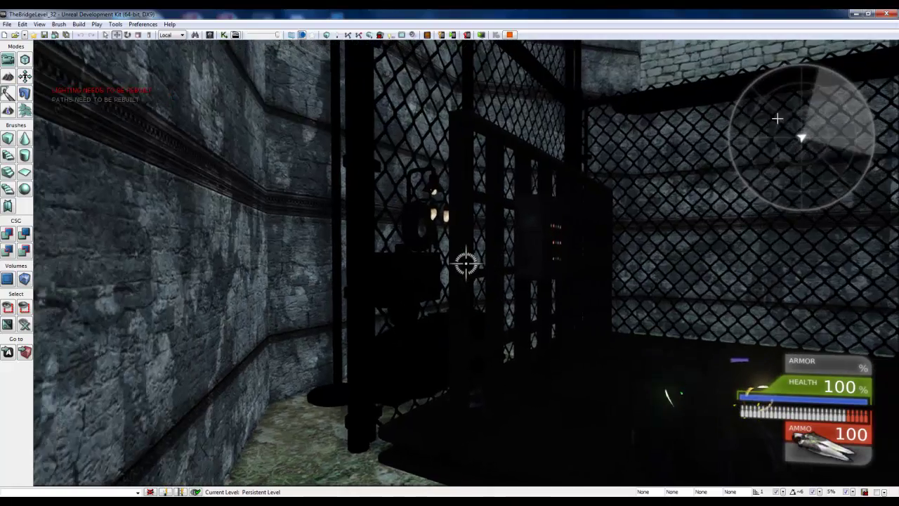
key(w)
key(s)
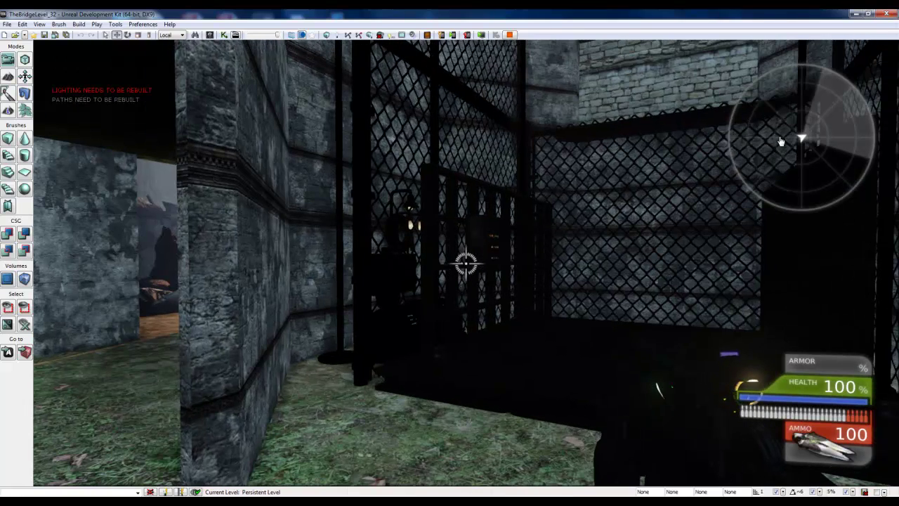
key(Escape)
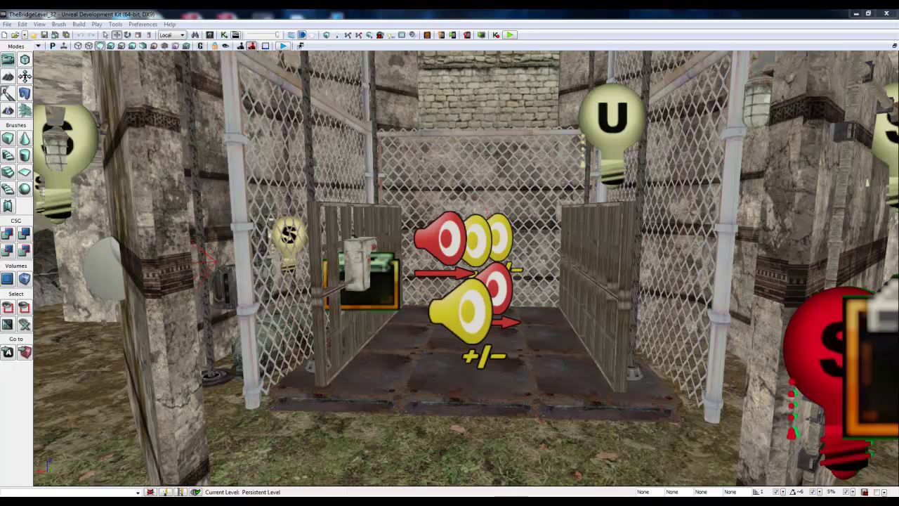
- Place a FluidSurfaceActor from the Fluid category on the low ground in front of the tower base
right_drag(588, 218, 739, 211)
drag(739, 211, 779, 211)
key(w)
right_drag(780, 211, 897, 184)
right_drag(187, 353, 351, 373)
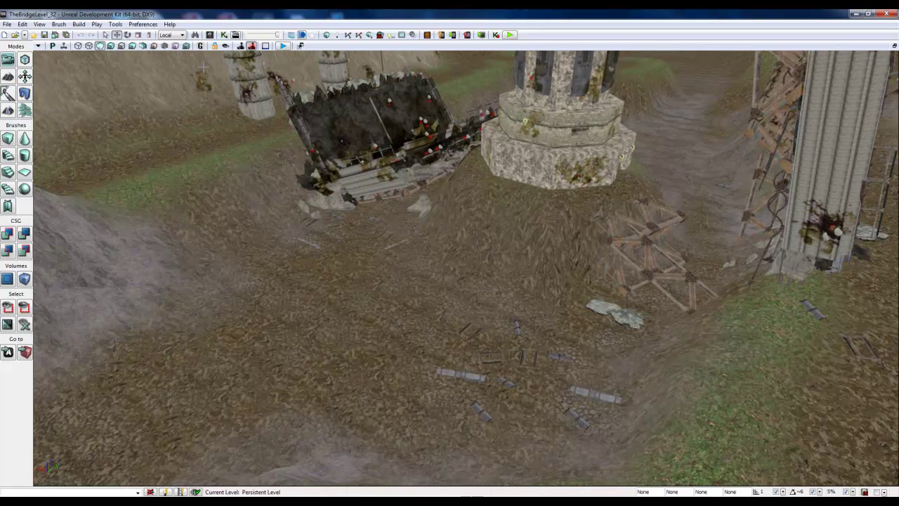
click(208, 35)
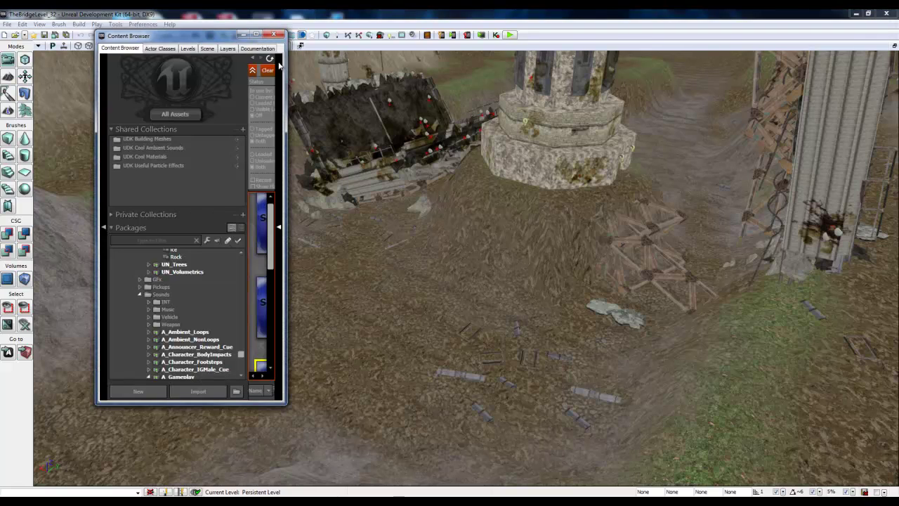
drag(286, 62, 331, 62)
click(166, 49)
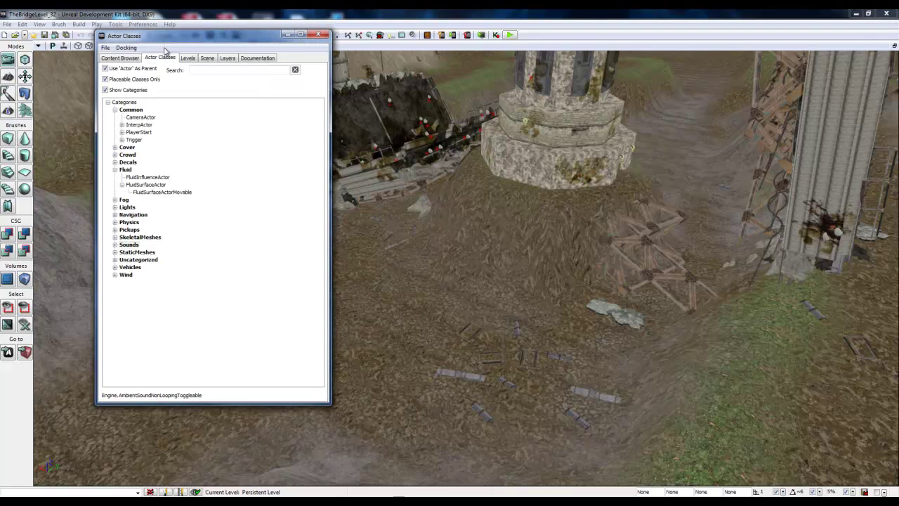
click(148, 184)
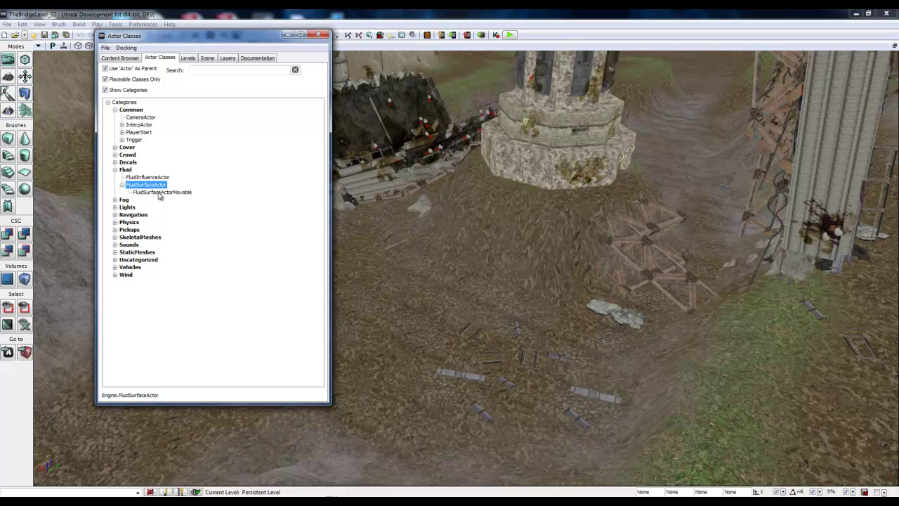
click(464, 297)
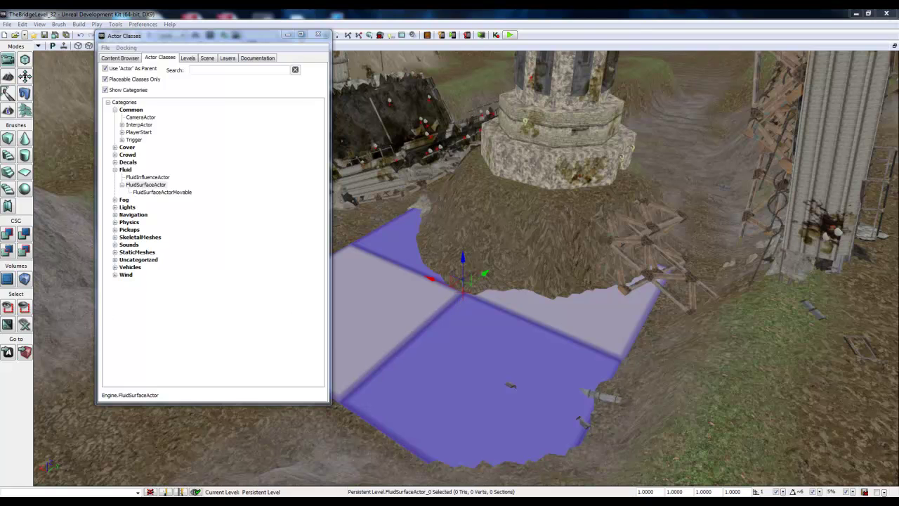
click(318, 36)
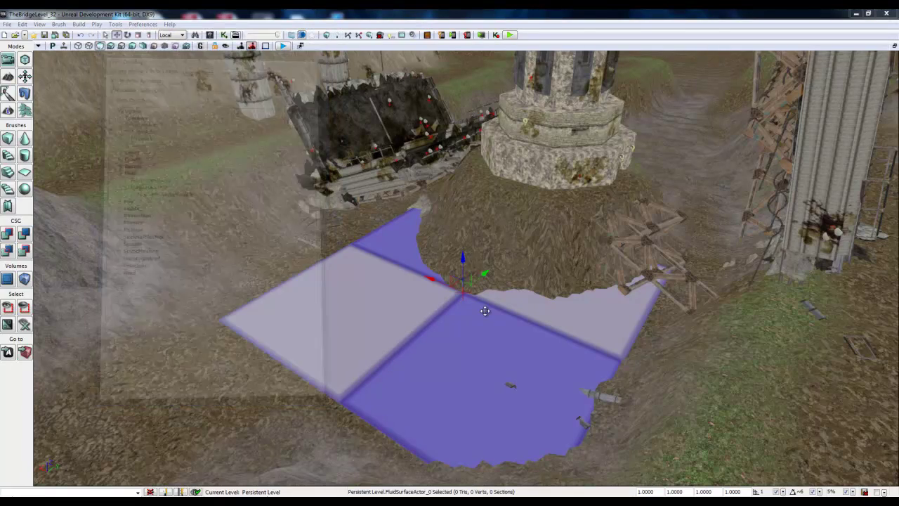
- Raise the fluid surface above the valley floor so it meets the mound around the tower base
drag(464, 253, 477, 211)
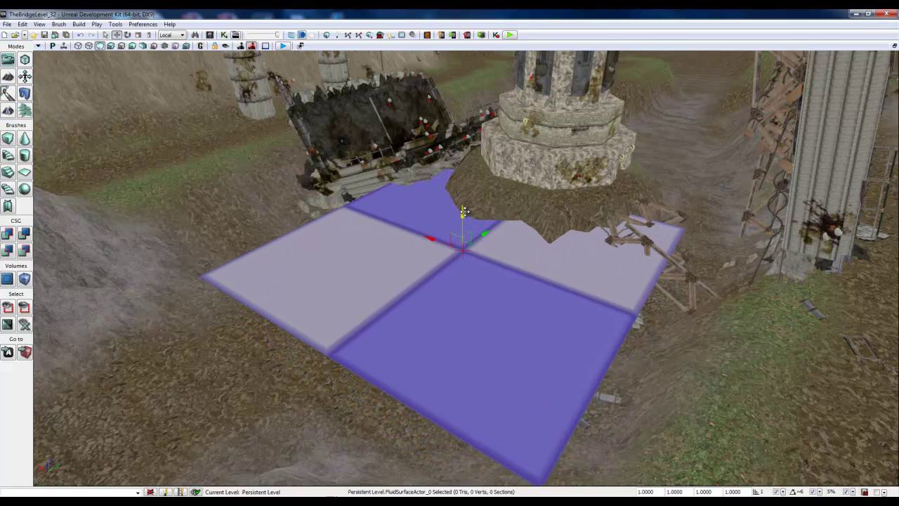
right_drag(381, 228, 239, 231)
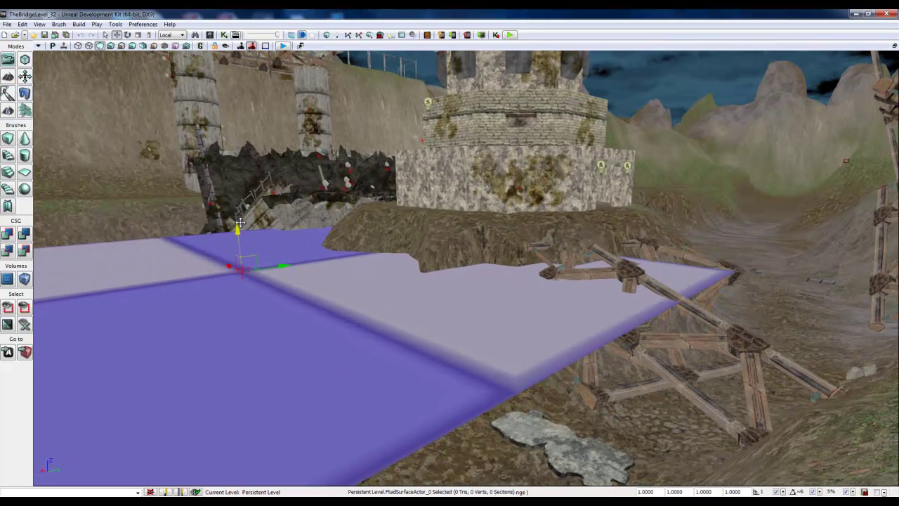
drag(239, 230, 257, 224)
right_drag(286, 243, 344, 245)
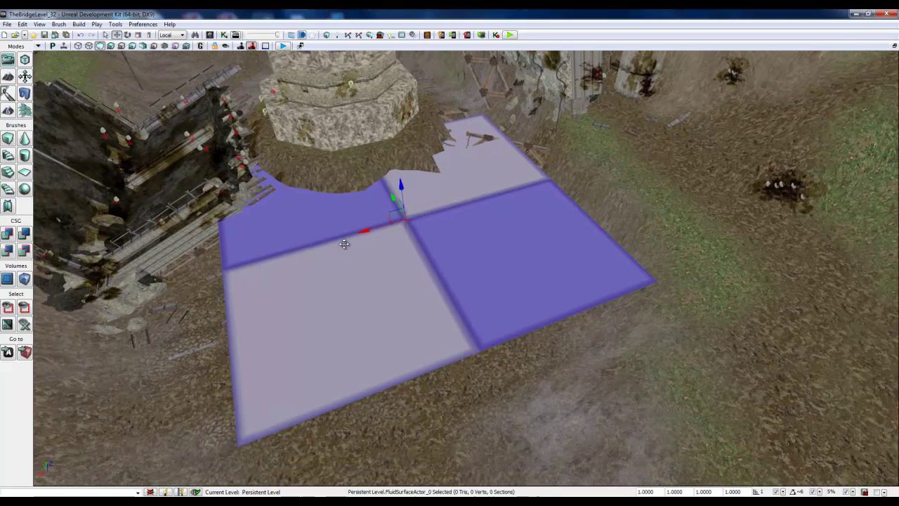
- Scale the fluid surface up to fill the valley beneath the bridge, checking its extent in wireframe and lit views
key(space)
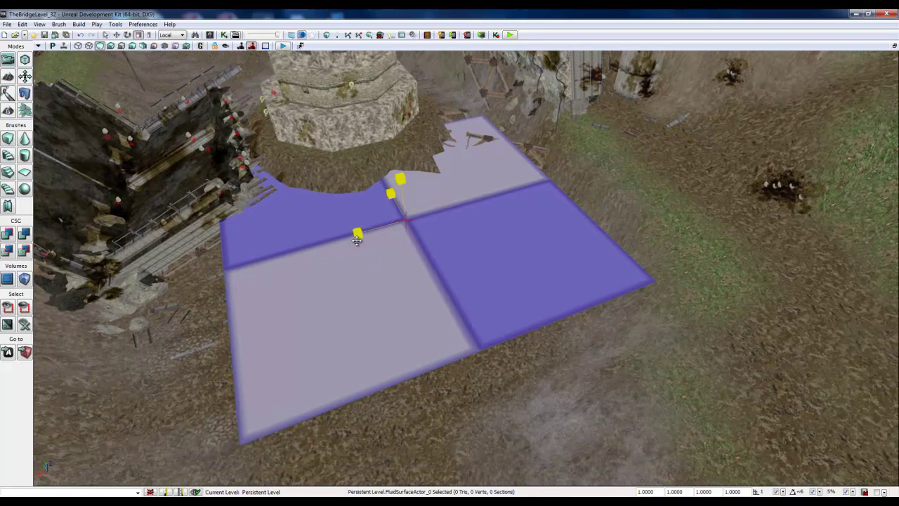
mouse_move(357, 239)
mouse_down()
mouse_move(341, 241)
mouse_move(364, 241)
mouse_up()
right_drag(364, 241, 810, 325)
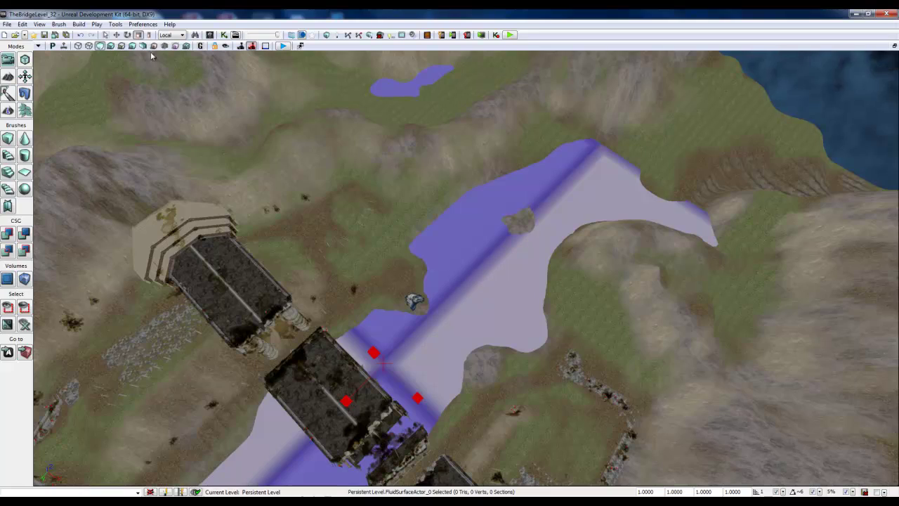
click(90, 46)
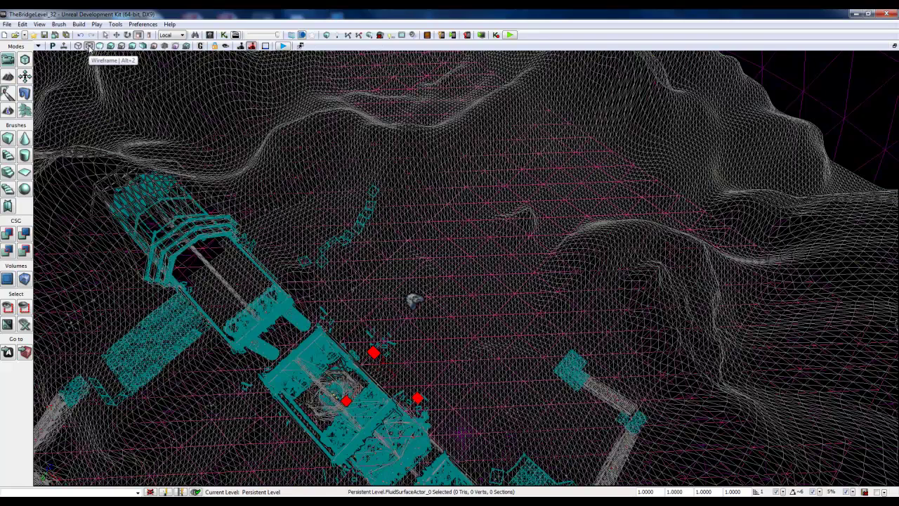
click(101, 45)
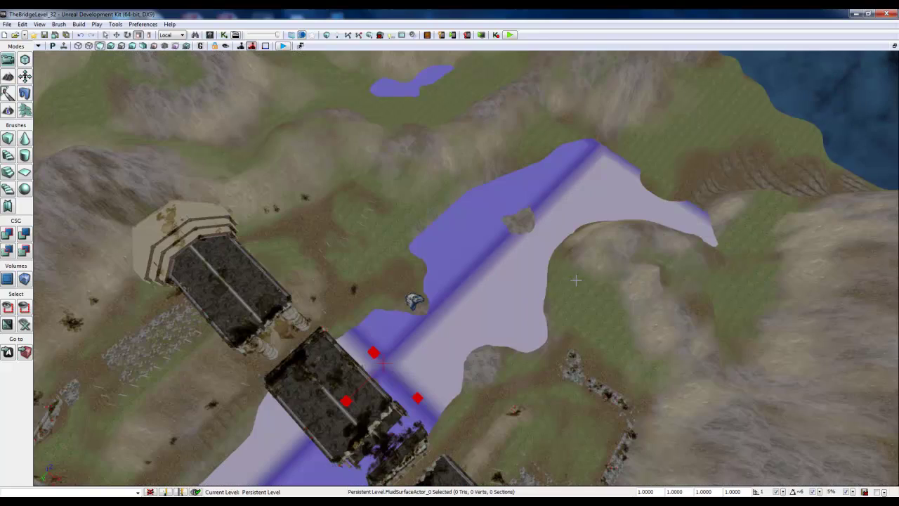
right_drag(464, 278, 499, 311)
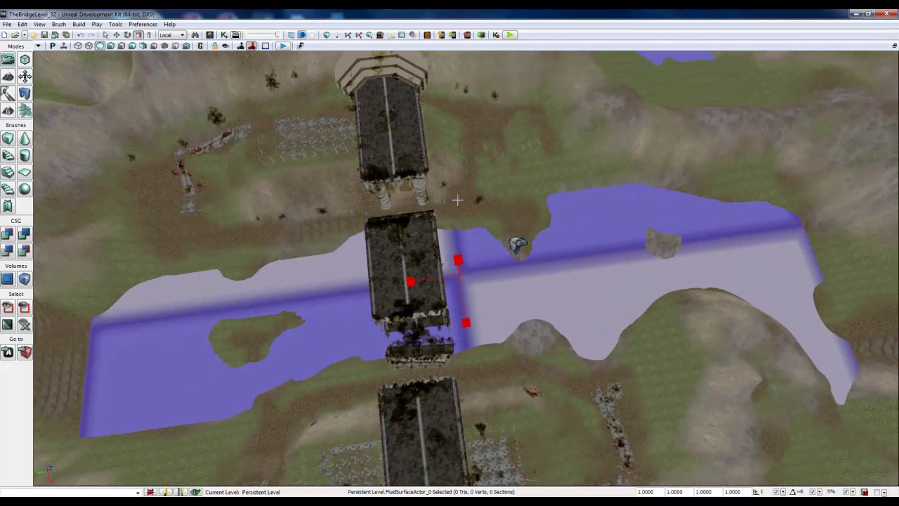
right_drag(678, 208, 671, 171)
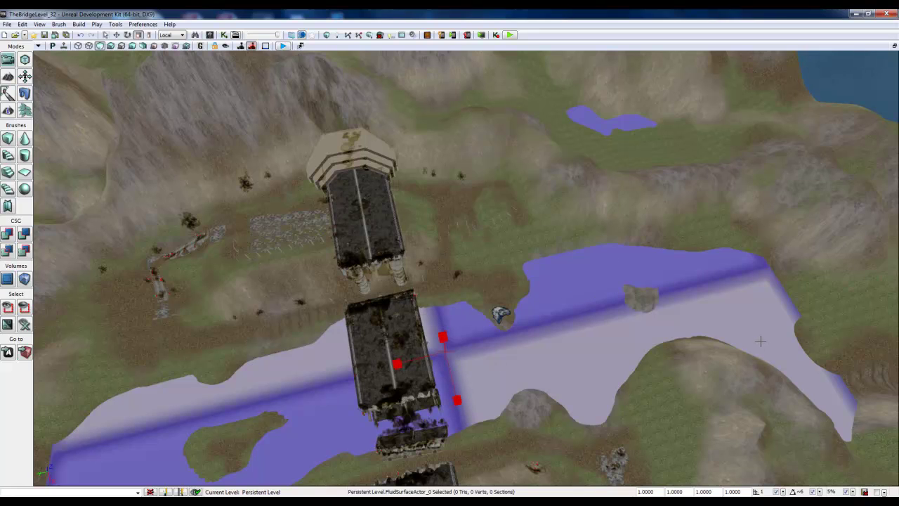
right_drag(761, 341, 760, 309)
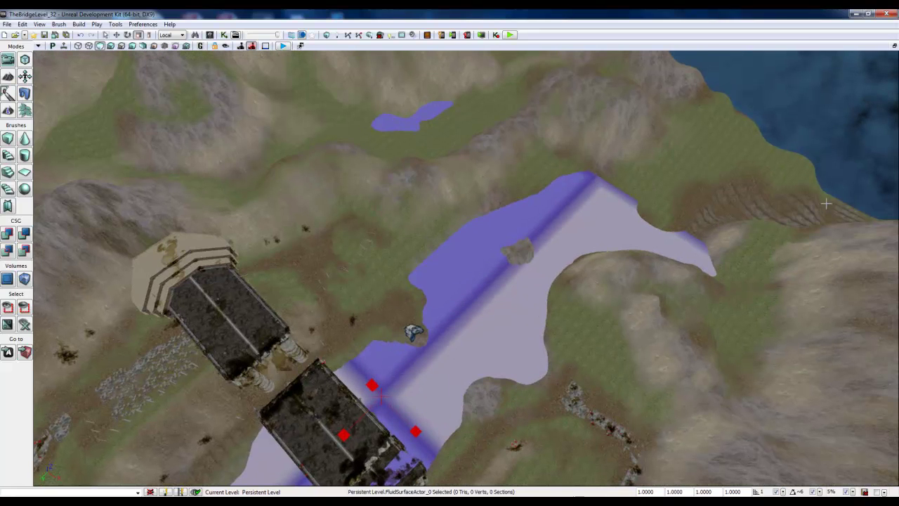
- Scale the fluid surface up uniformly so the water extends along the whole valley on both sides of the bridge
right_drag(813, 207, 735, 196)
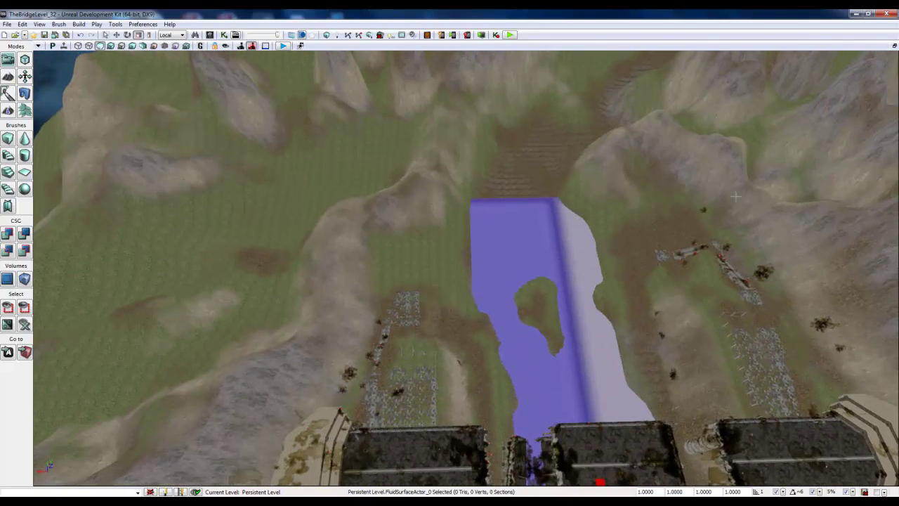
right_drag(587, 151, 879, 219)
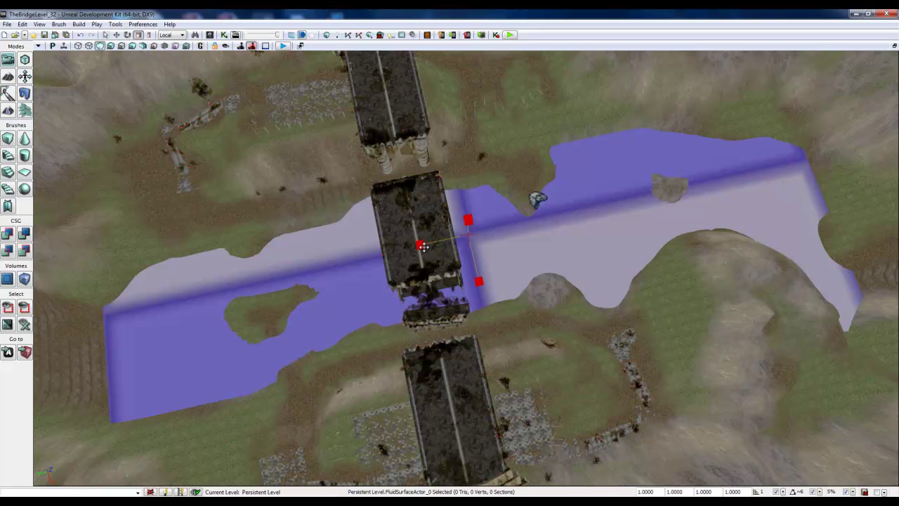
drag(422, 246, 491, 246)
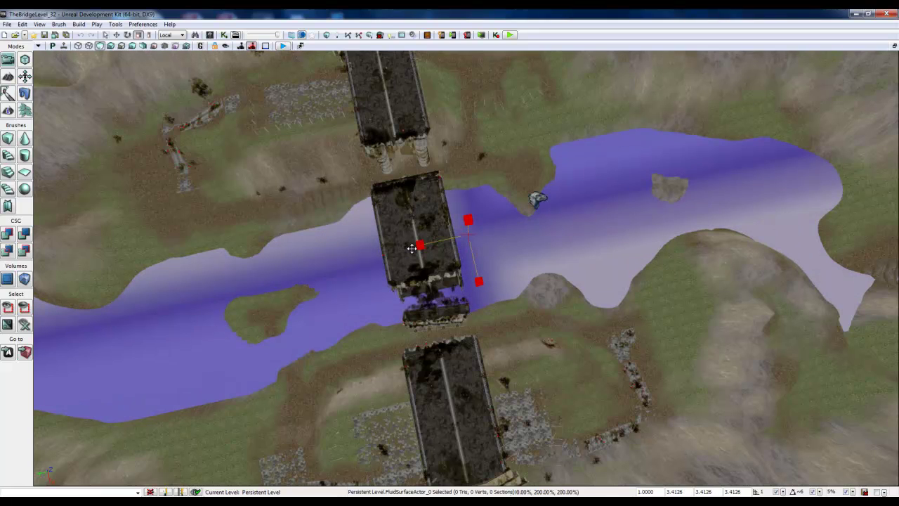
- Scale the fluid surface down uniformly so it no longer spreads far beyond the terrain's edge
right_drag(766, 205, 724, 215)
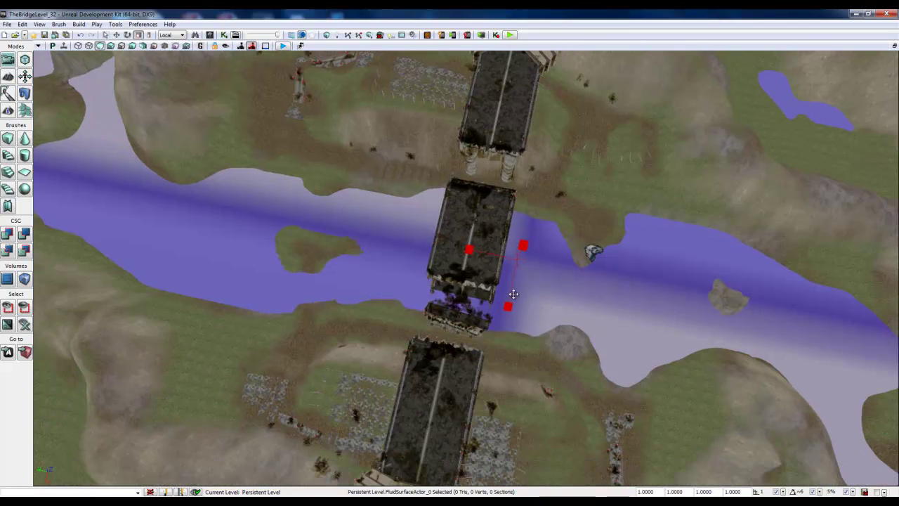
right_drag(467, 257, 467, 260)
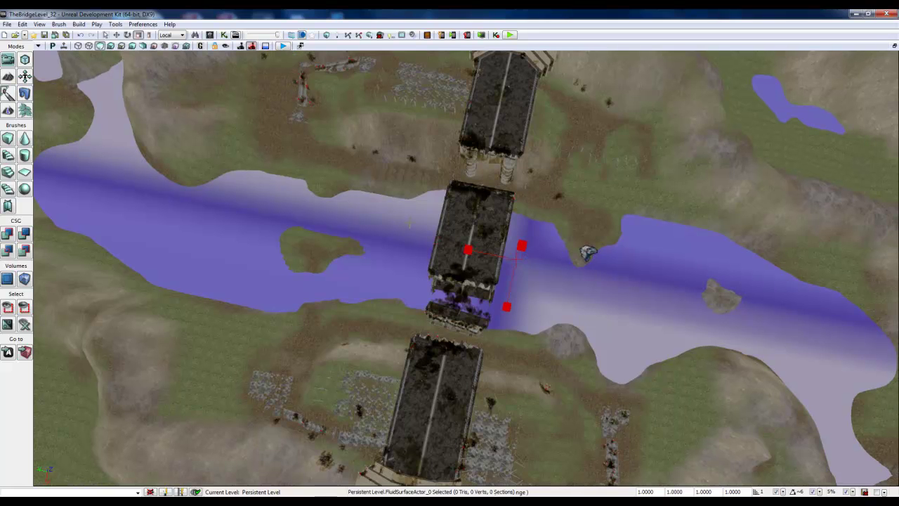
right_drag(409, 224, 472, 235)
scroll(433, 235, down, 2)
scroll(434, 235, down, 2)
scroll(395, 224, down, 1)
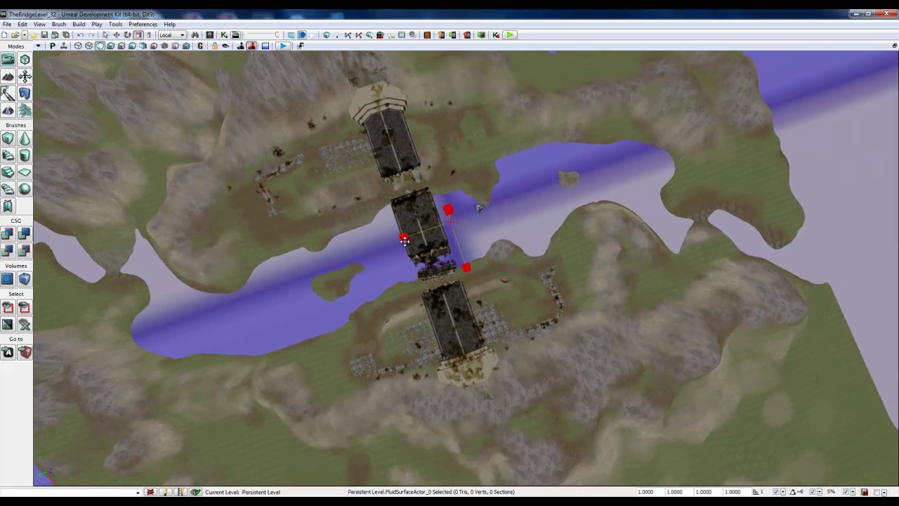
drag(404, 240, 386, 243)
key(w)
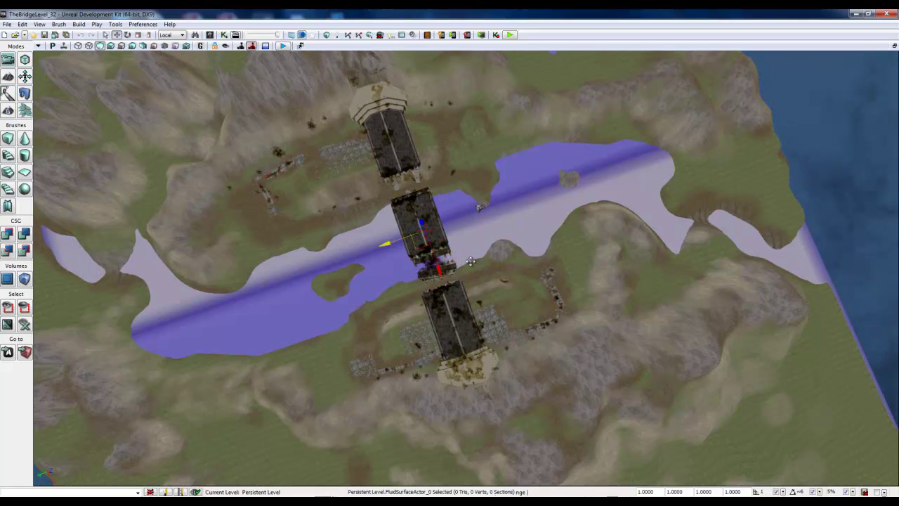
- Stretch the fluid surface non-uniformly along its Y axis so it runs past both ends of the valley
right_drag(470, 262, 377, 283)
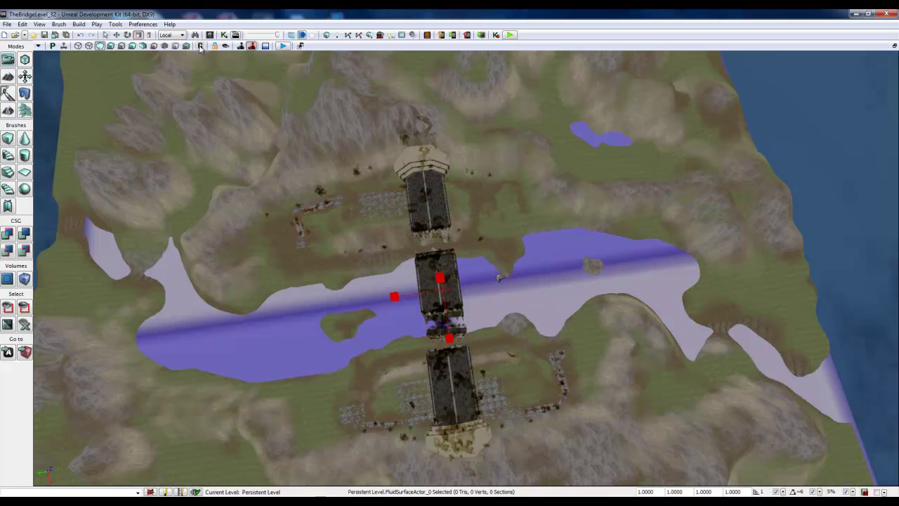
click(148, 34)
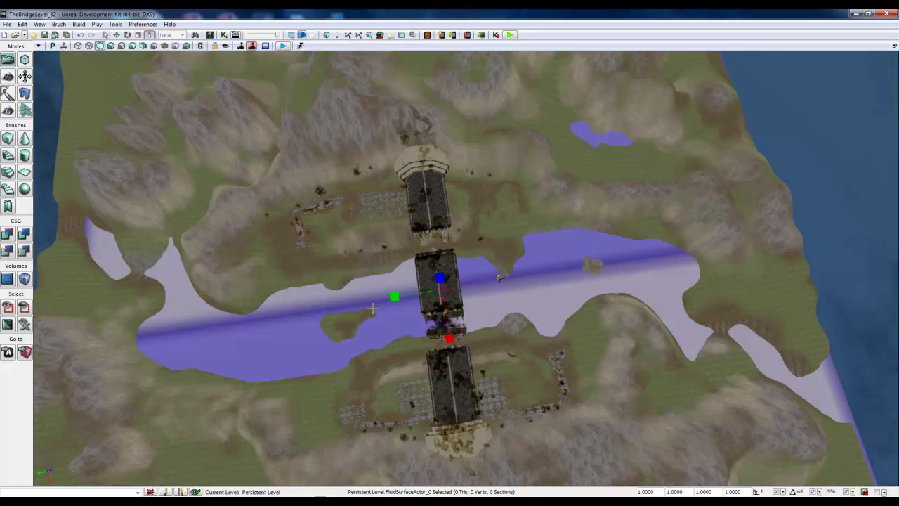
drag(394, 297, 394, 297)
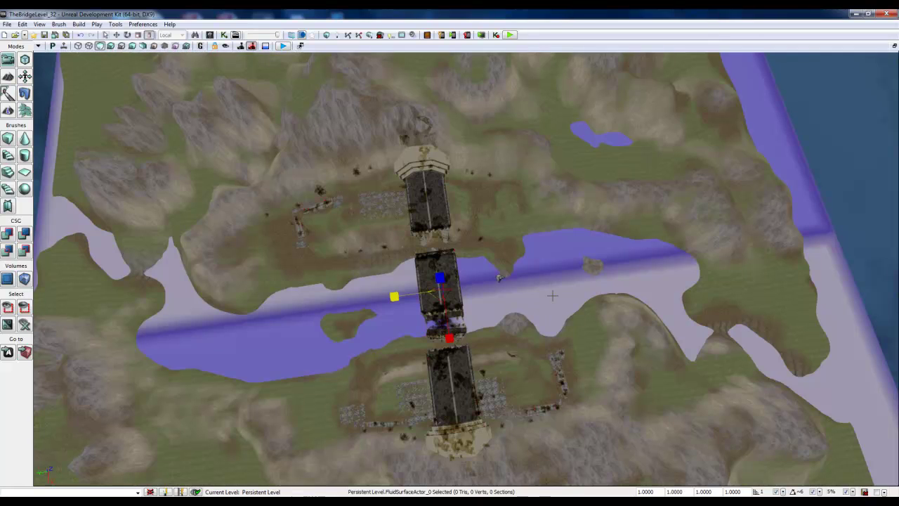
- Narrow the fluid surface along its X axis, across the valley, and shift it slightly along the same axis
right_drag(553, 295, 539, 215)
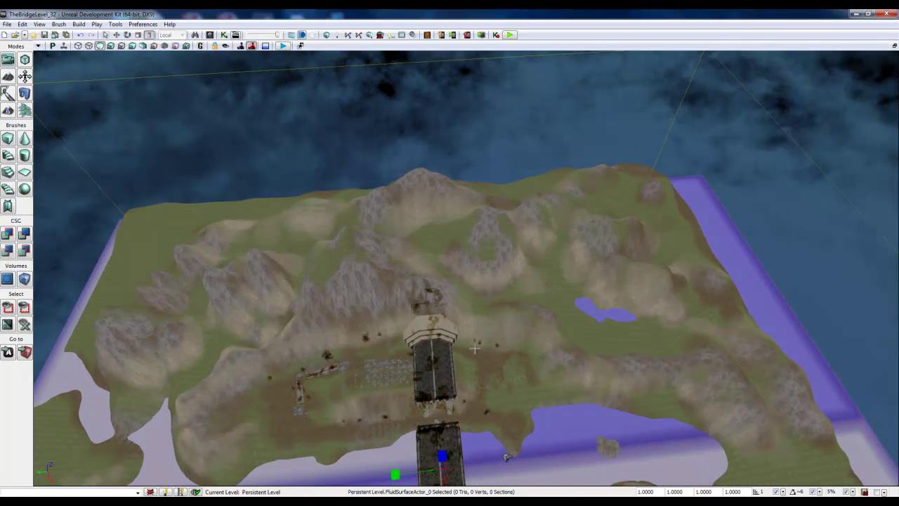
right_drag(193, 65, 495, 335)
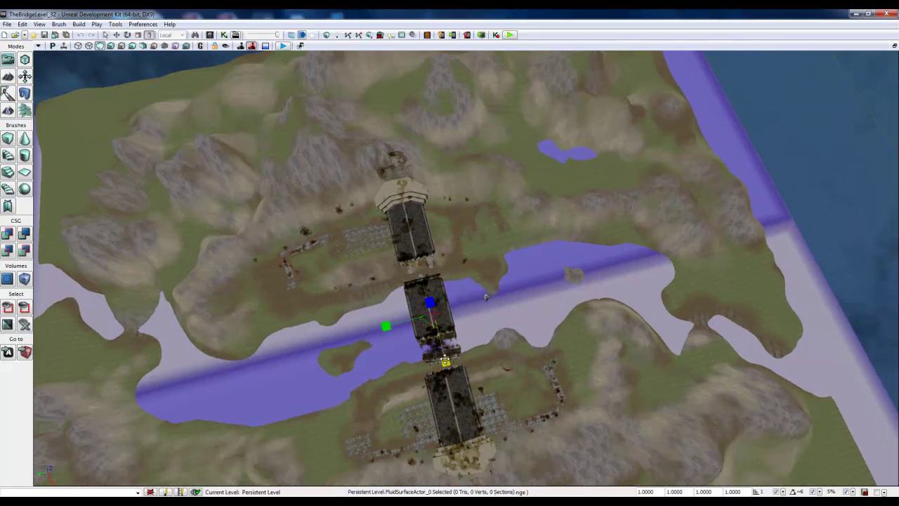
drag(445, 360, 443, 356)
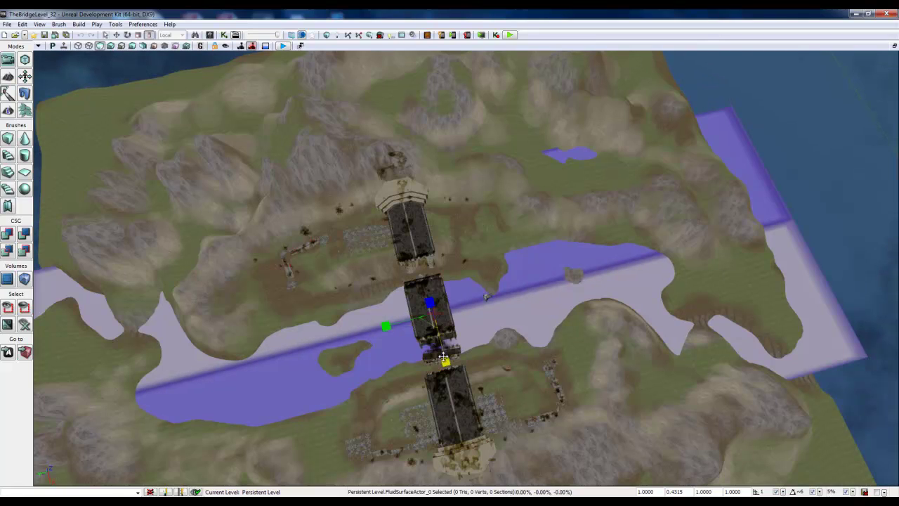
key(space)
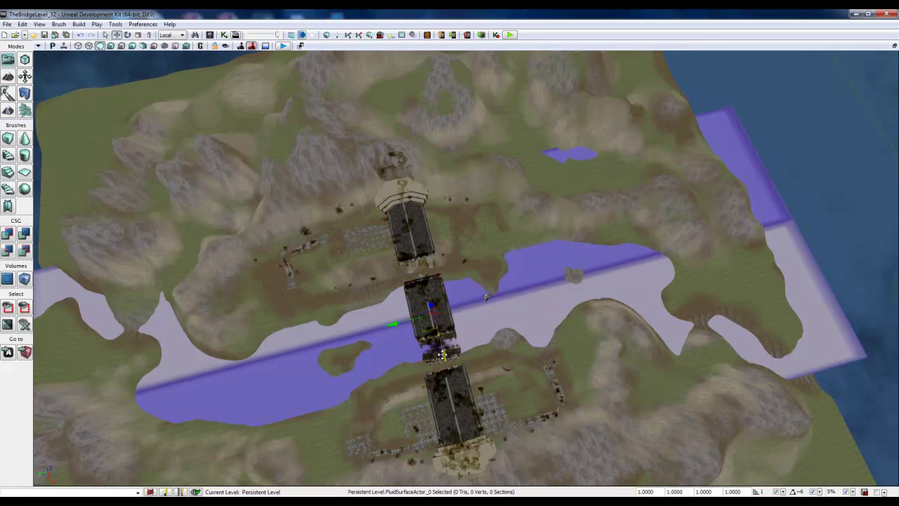
mouse_move(442, 355)
mouse_down()
mouse_move(450, 390)
mouse_move(446, 351)
mouse_move(448, 358)
mouse_up()
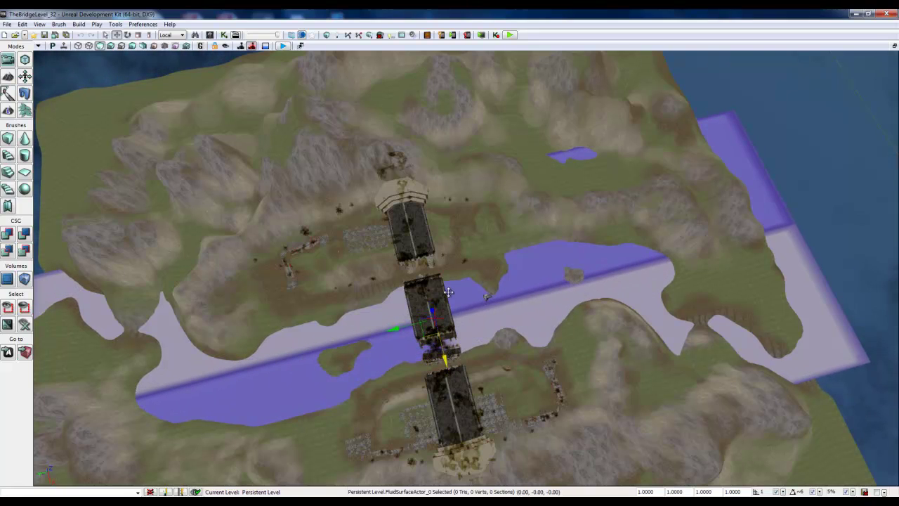
- Widen the fluid surface non-uniformly along its X axis to cover the upper pond, and inspect the water around the tower base
click(149, 35)
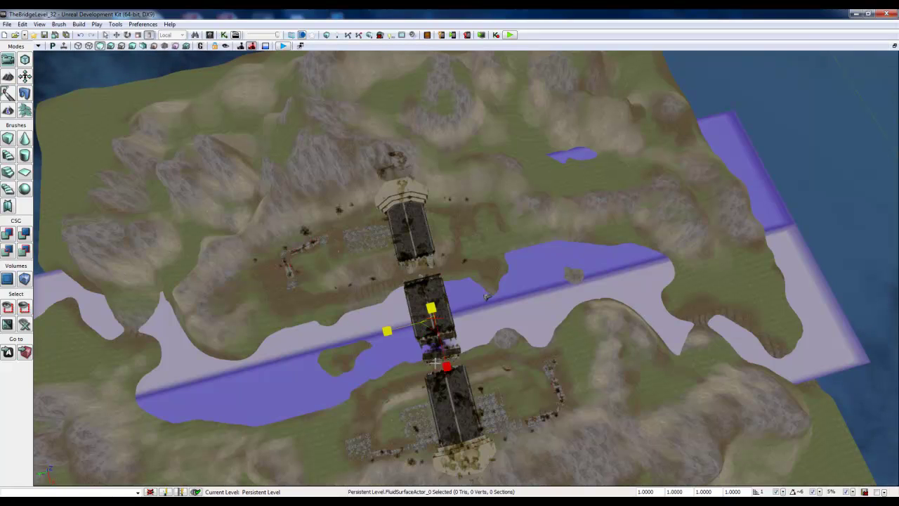
drag(446, 365, 447, 365)
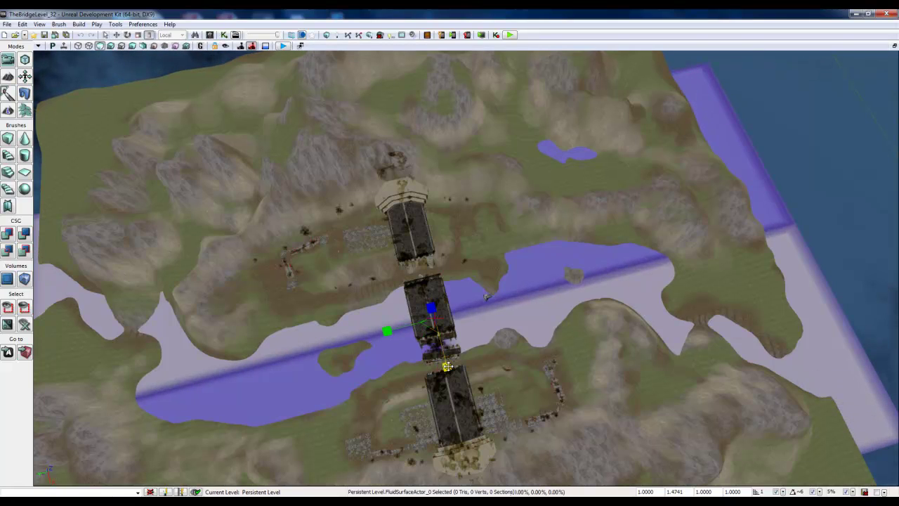
right_drag(460, 254, 461, 254)
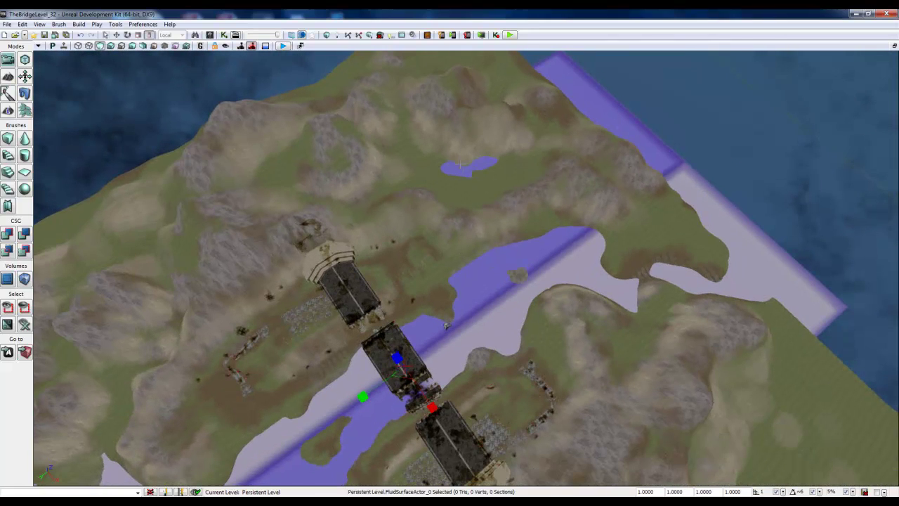
right_drag(563, 328, 43, 149)
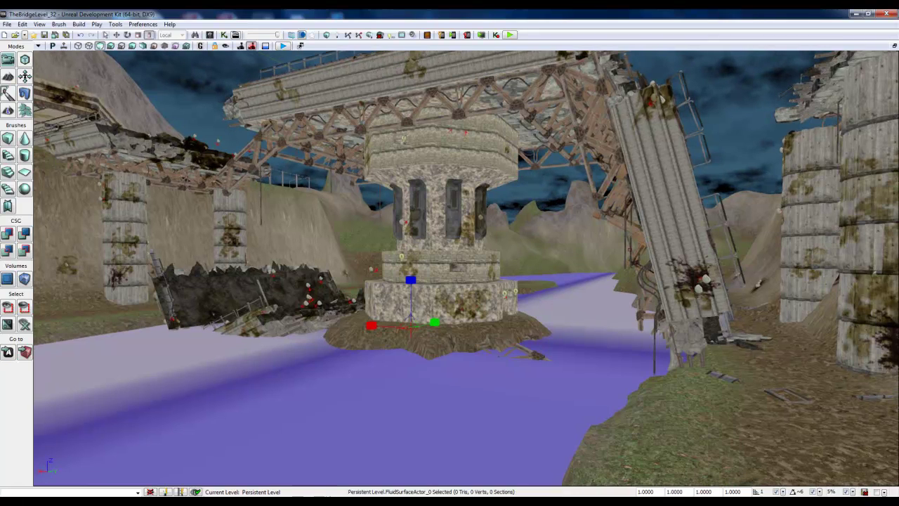
- Open the Content Browser maximized, clear the Sound Wave Data filter, and show the UDKGame packages with the favorite object types
click(210, 35)
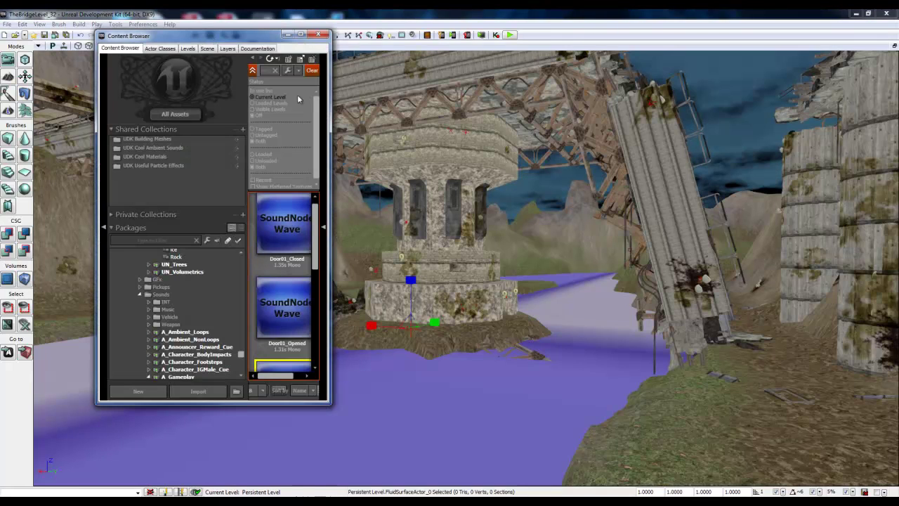
click(300, 35)
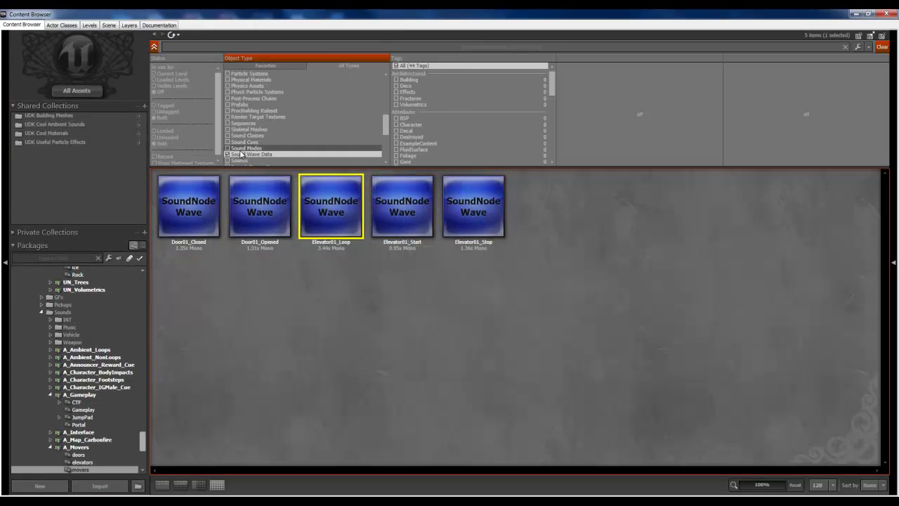
click(227, 155)
drag(140, 438, 141, 262)
click(48, 277)
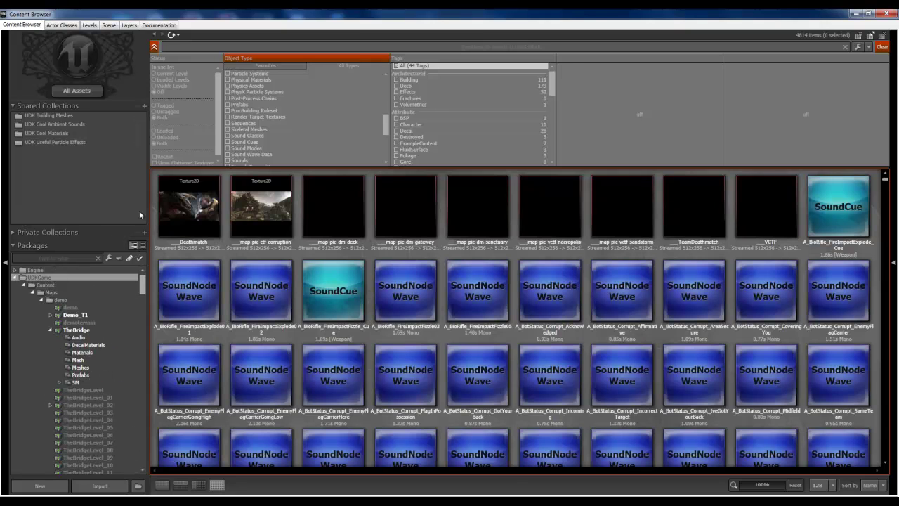
click(267, 66)
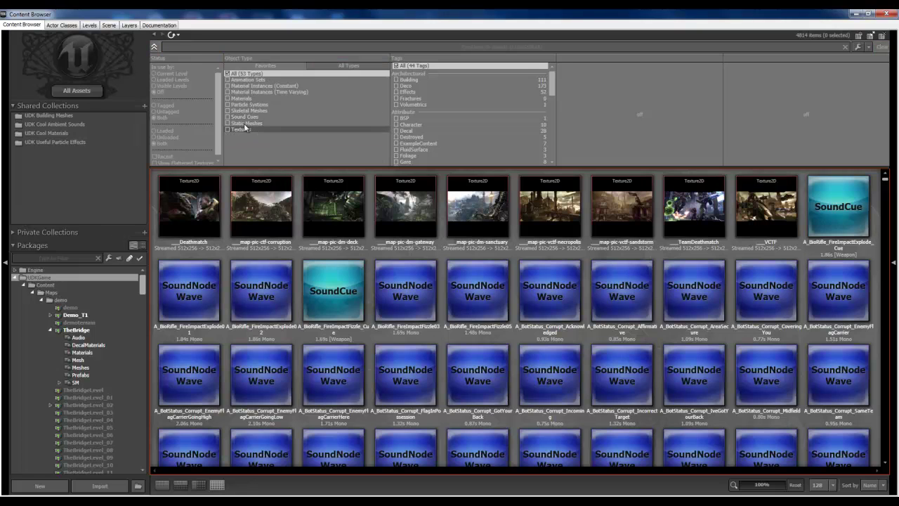
- Filter the asset list to show only Materials, excluding both kinds of material instances
click(227, 93)
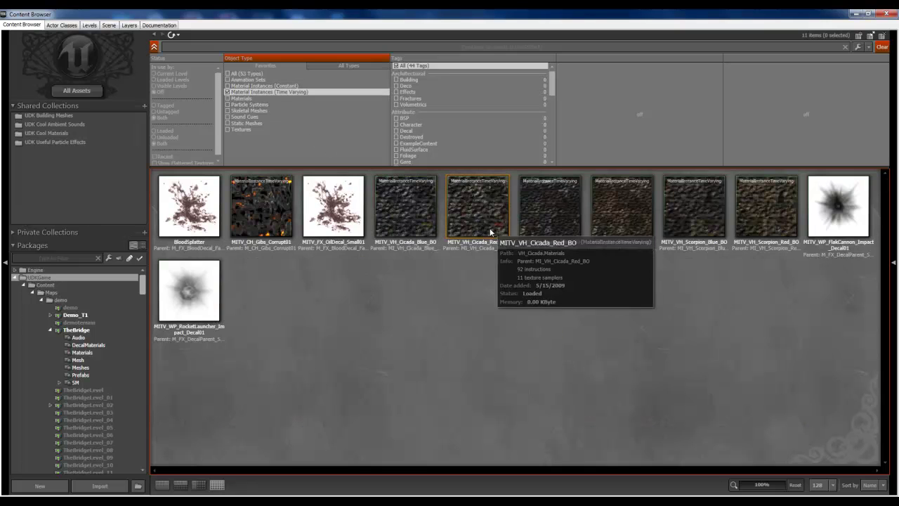
click(490, 232)
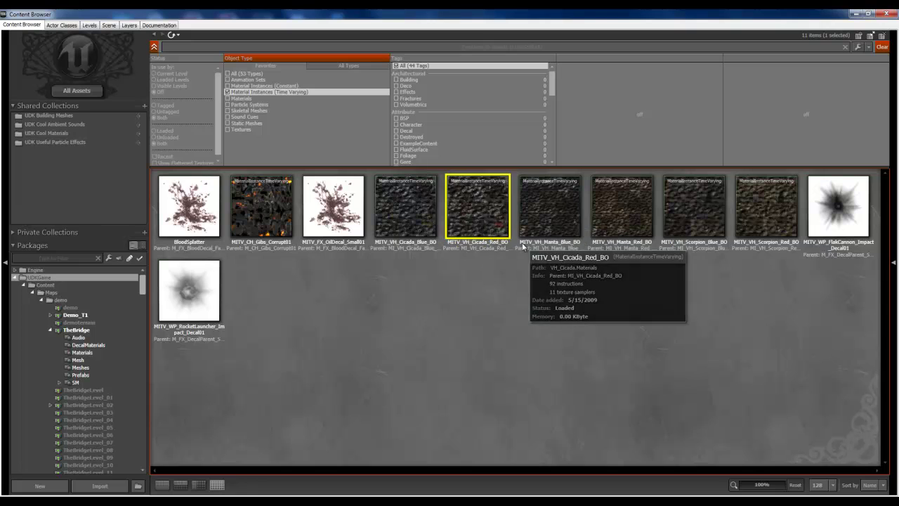
click(228, 98)
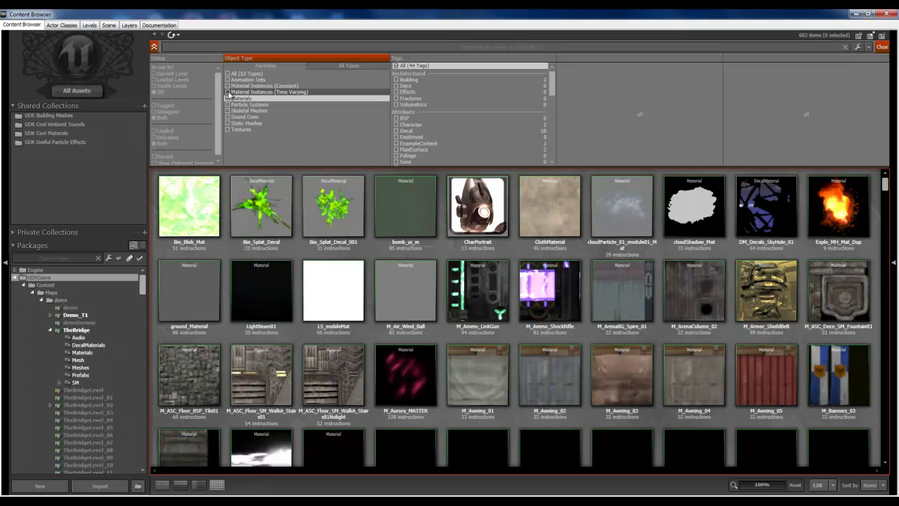
click(228, 92)
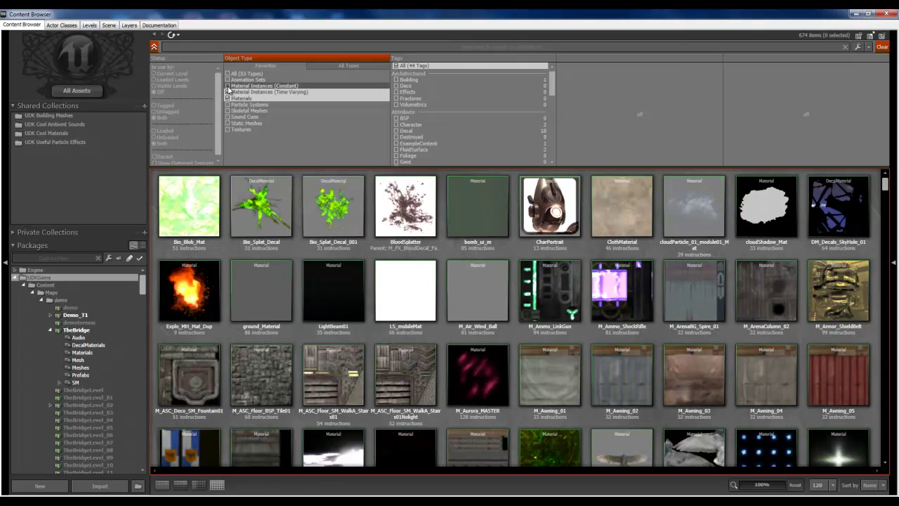
click(227, 92)
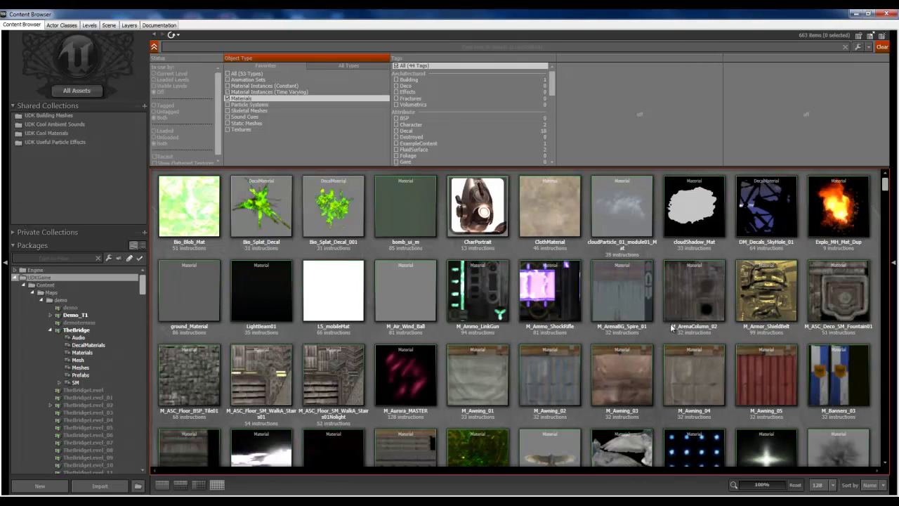
- Search the filtered materials for "water"
click(641, 291)
scroll(640, 292, down, 3)
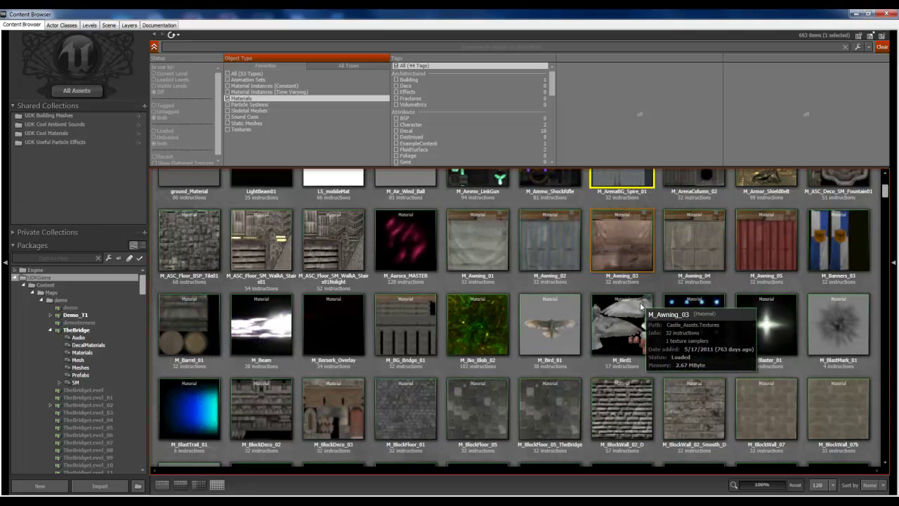
scroll(696, 378, down, 2)
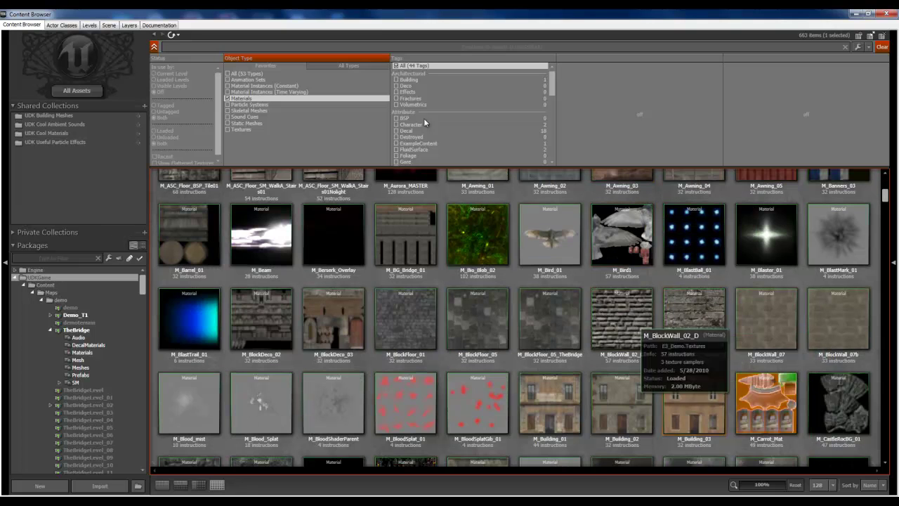
click(206, 47)
text(wal)
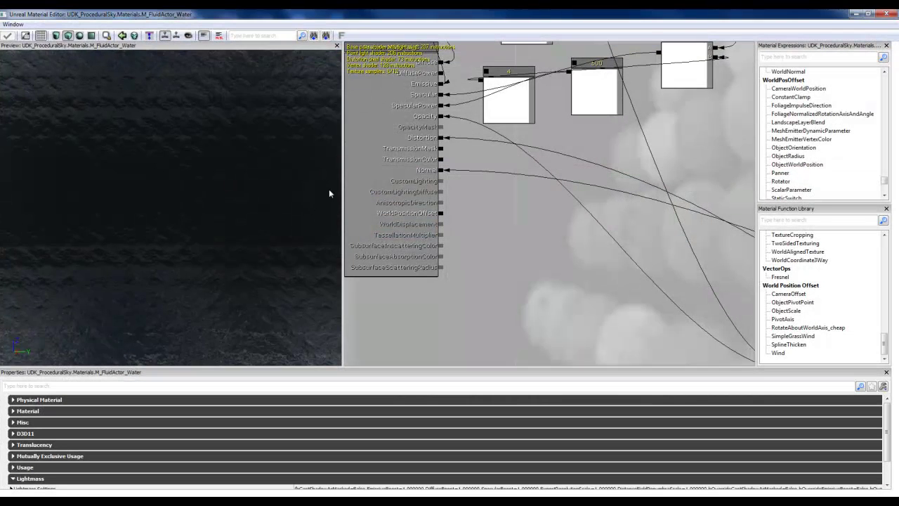
- Examine the M_FluidActor_Water material's preview from a tilted angle, and close its editor
mouse_move(247, 227)
right_down()
mouse_move(212, 181)
mouse_move(216, 233)
mouse_move(247, 227)
right_up()
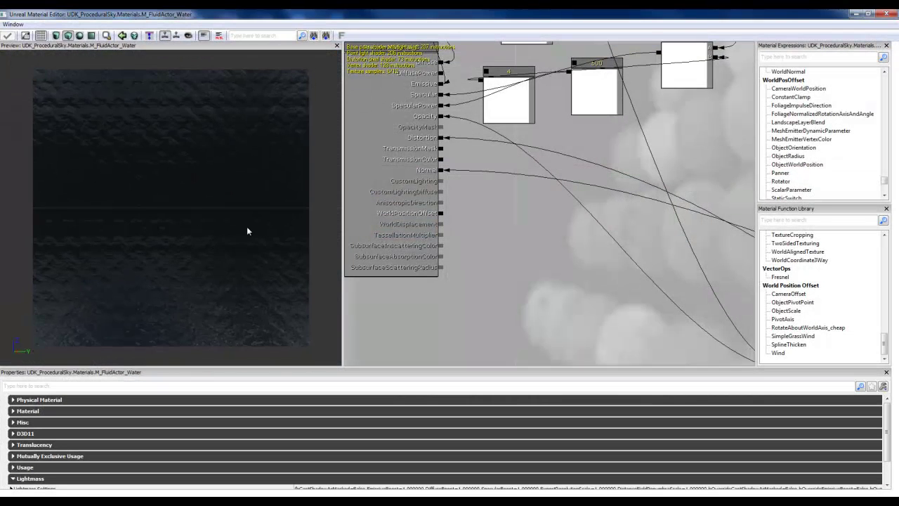
drag(246, 227, 205, 186)
scroll(206, 188, down, 2)
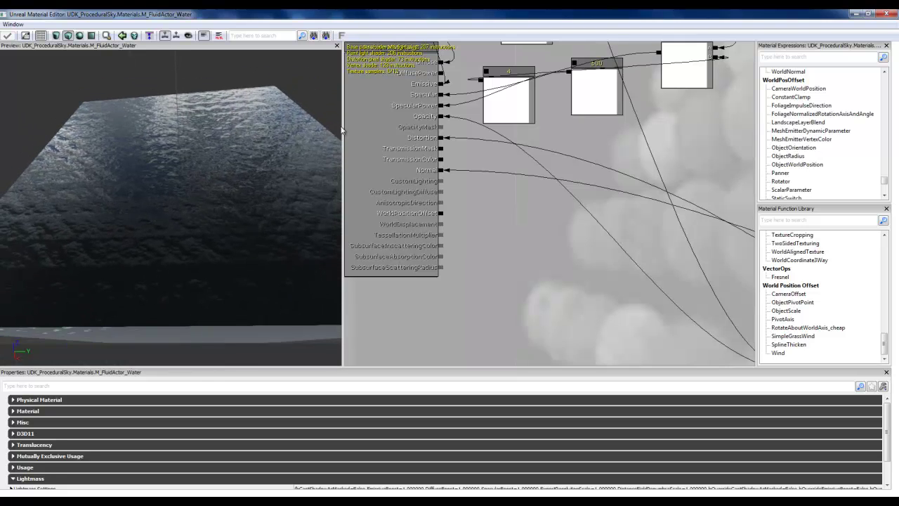
click(892, 14)
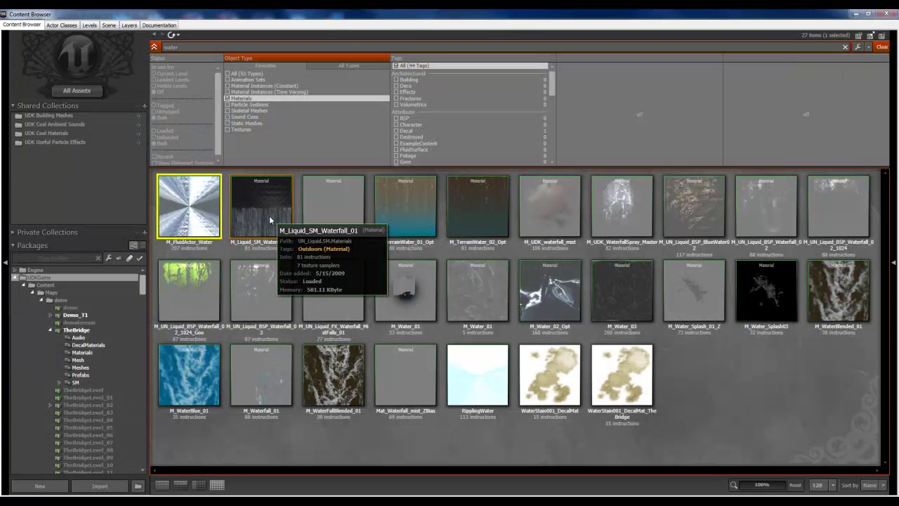
- Open M_TerrainWater_01_Opt, examine its surface on the preview cube from several angles and distances, and close its editor
click(406, 215)
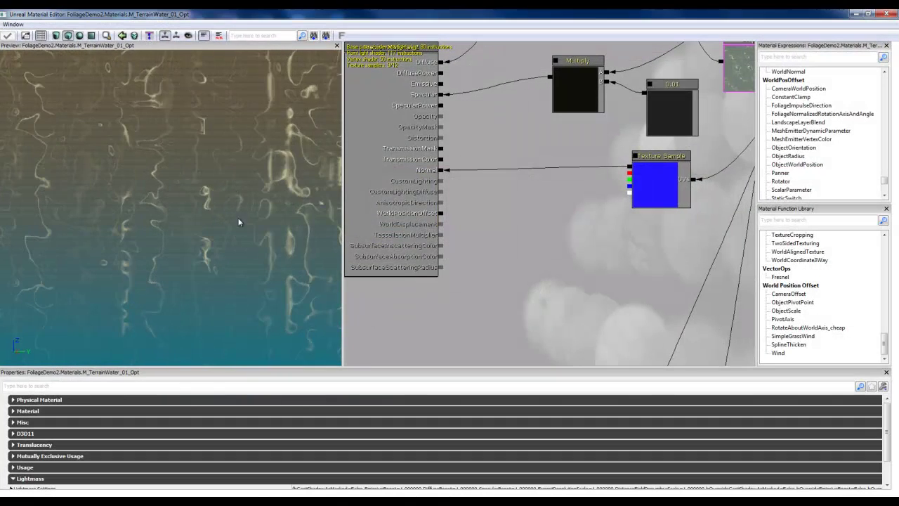
drag(164, 191, 158, 61)
drag(97, 55, 169, 331)
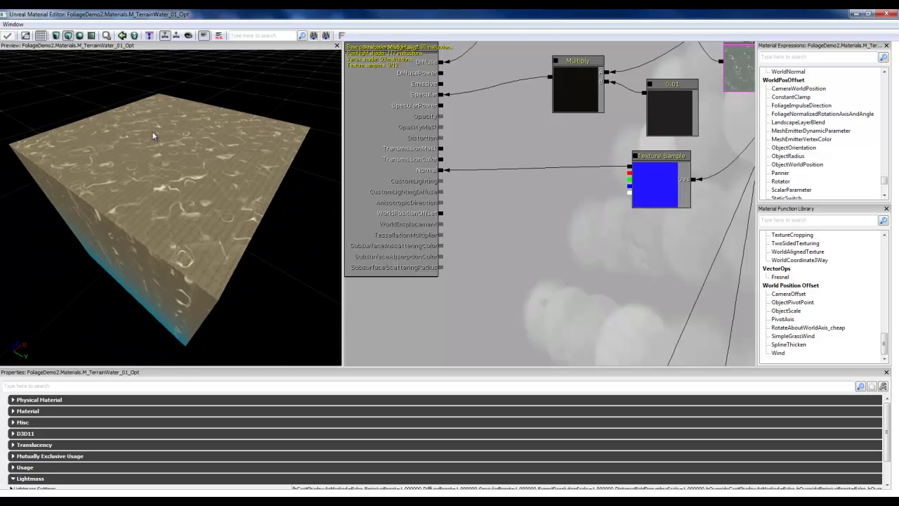
right_drag(156, 133, 166, 180)
mouse_move(165, 180)
mouse_down()
mouse_move(175, 151)
mouse_move(168, 178)
mouse_up()
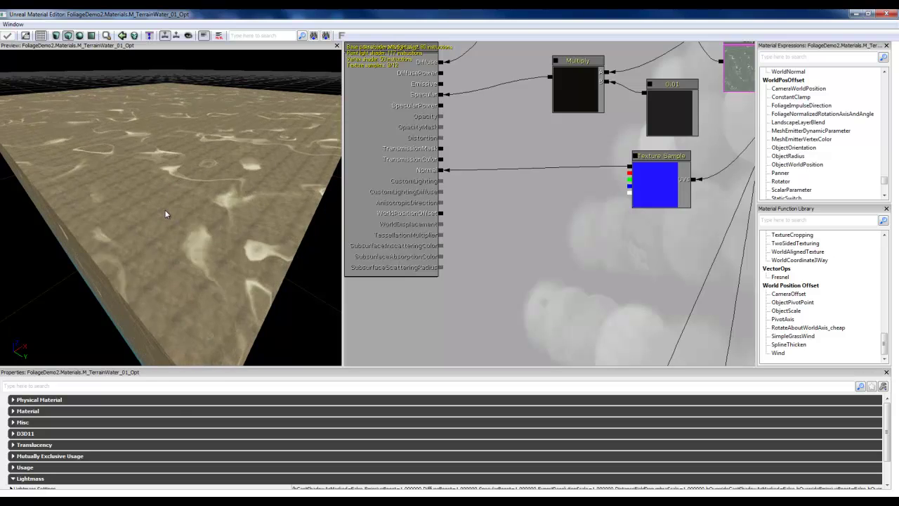
right_drag(211, 155, 192, 170)
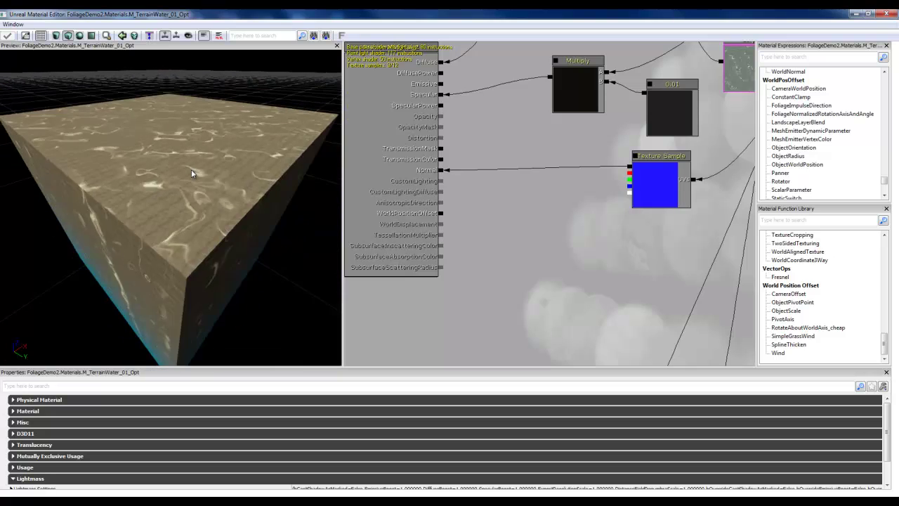
drag(208, 155, 211, 175)
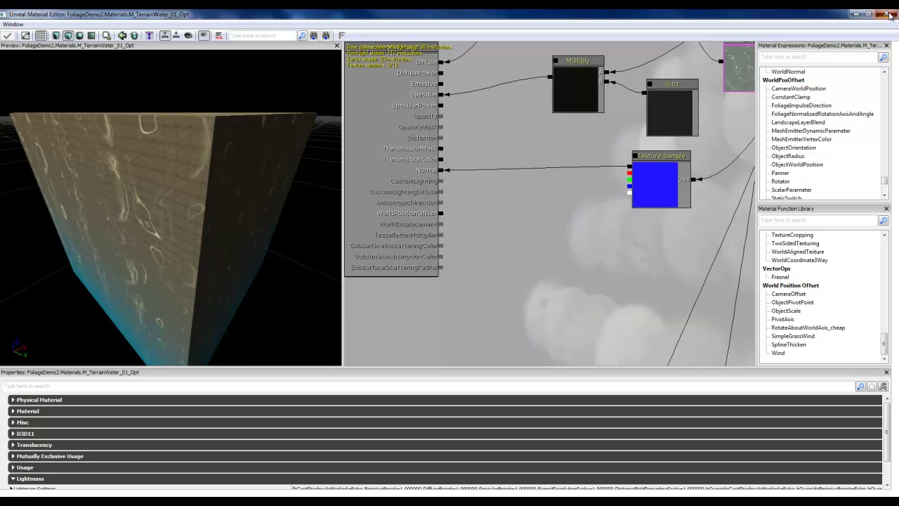
click(889, 15)
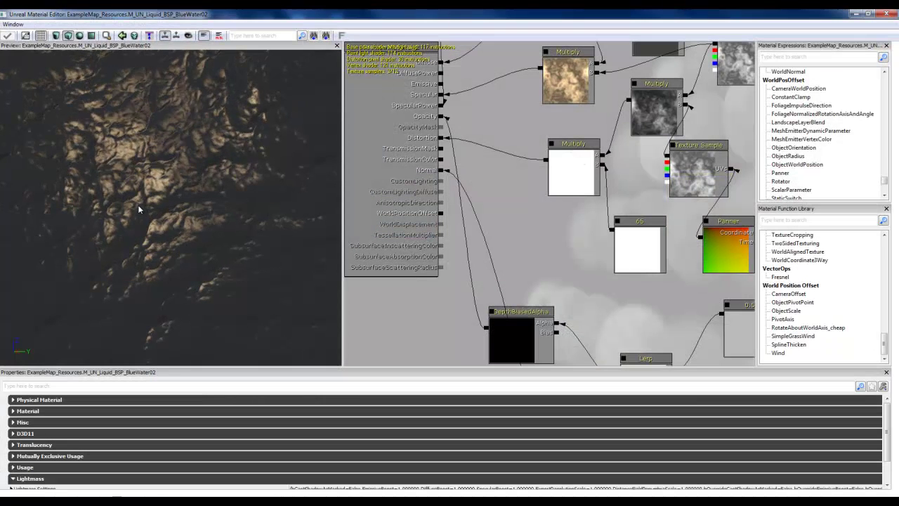
- Examine the M_UN_Liquid_BSP_BlueWater02 material's preview from above and up close, and close its editor
right_drag(138, 204, 176, 225)
drag(176, 225, 178, 150)
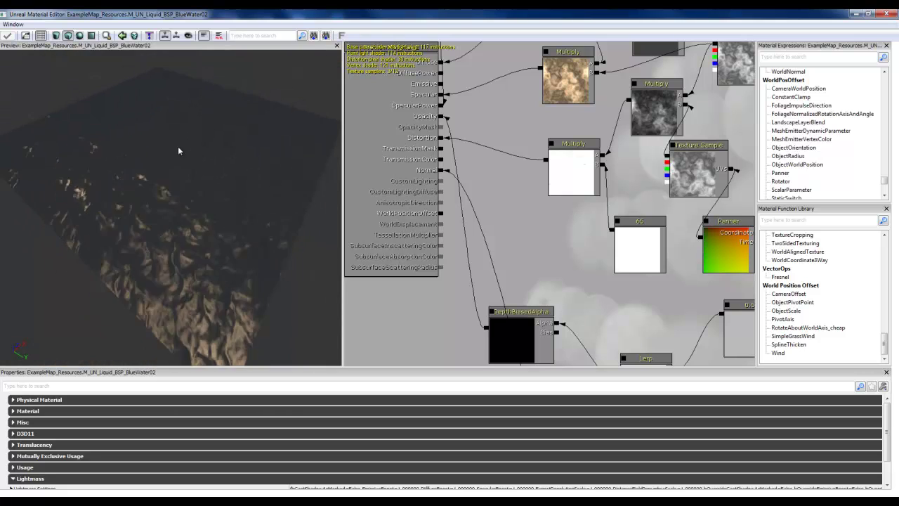
right_drag(178, 175, 191, 208)
drag(191, 225, 196, 216)
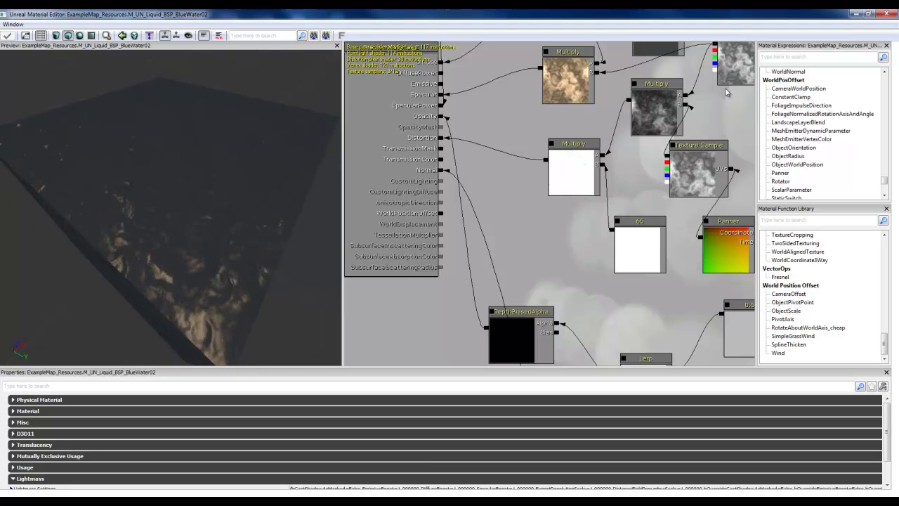
click(888, 14)
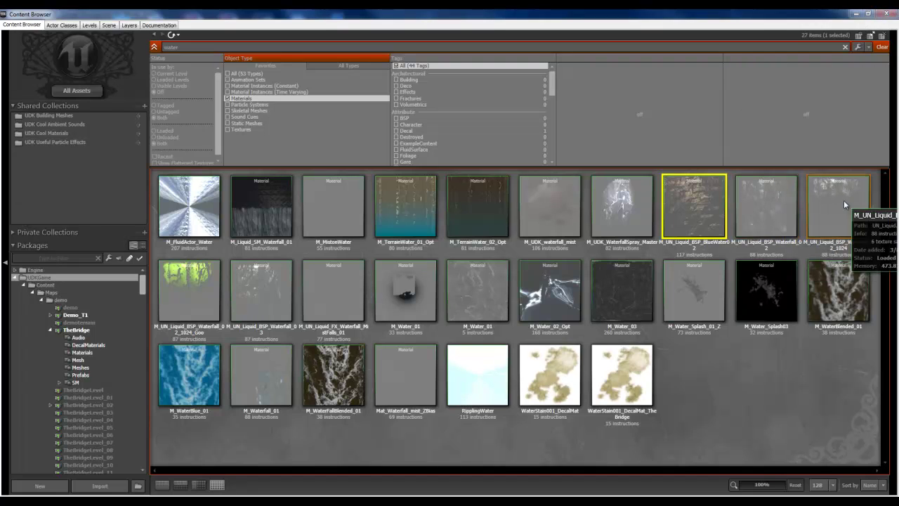
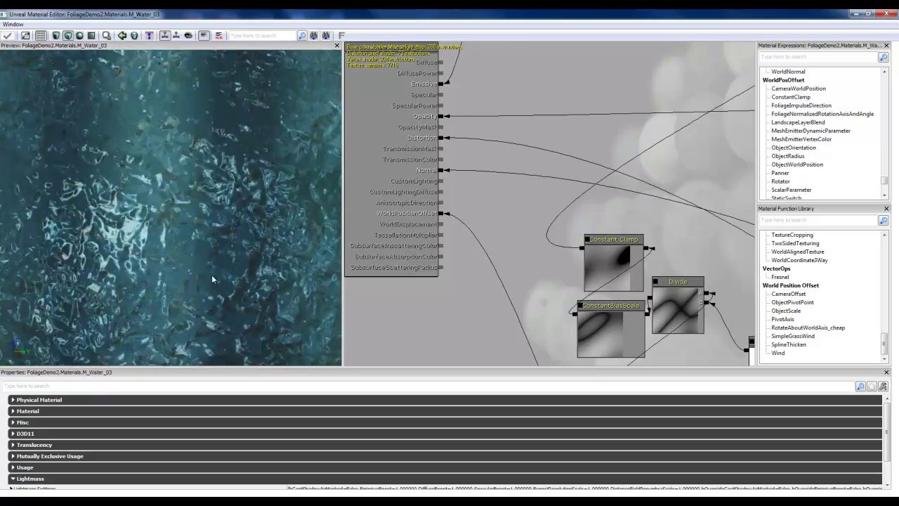
- Examine the previews of M_Water_03 and M_WaterBlended_01 from an angle, closing each material's editor
drag(216, 279, 177, 168)
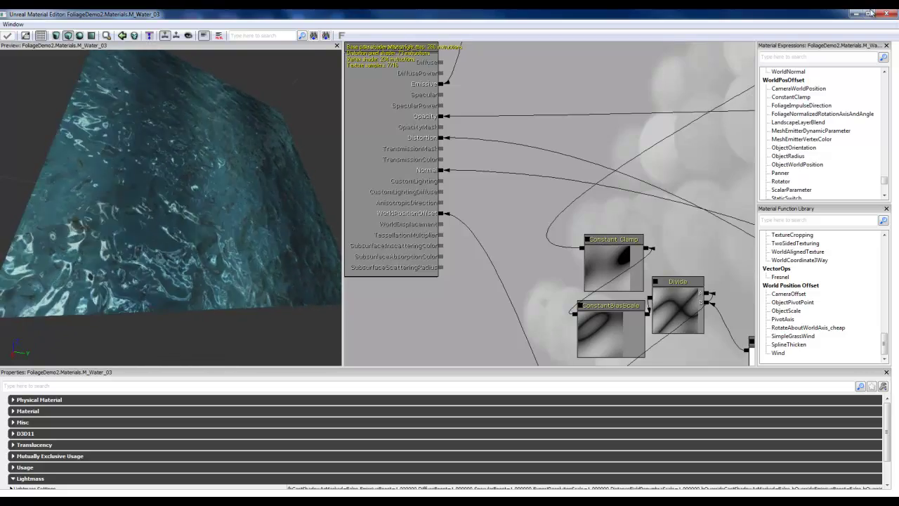
click(889, 15)
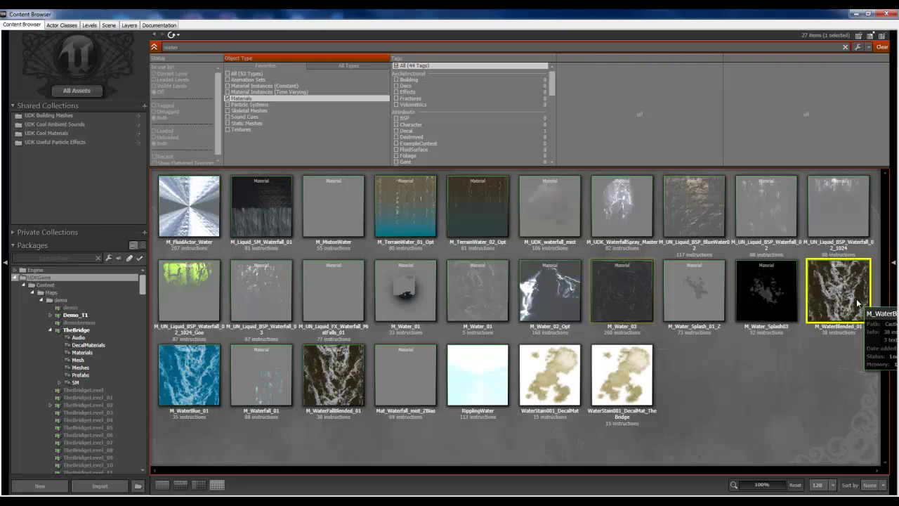
double_click(837, 290)
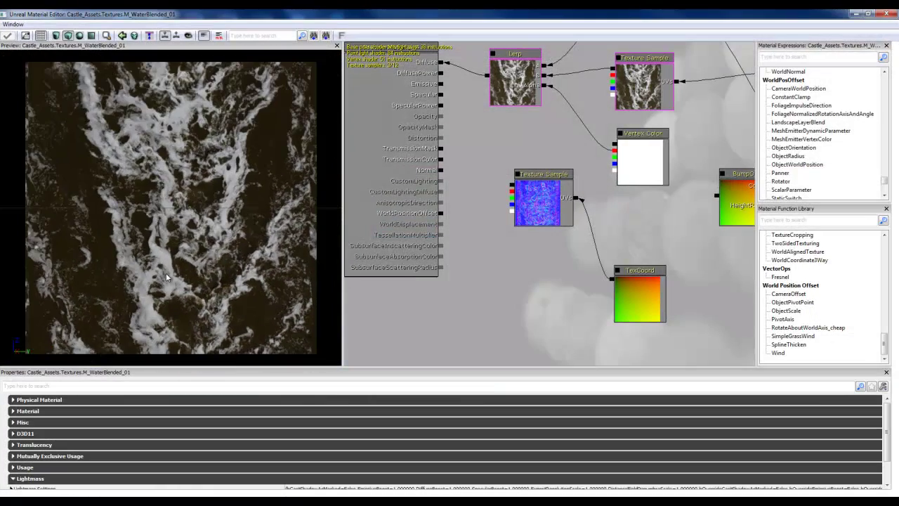
drag(191, 283, 314, 370)
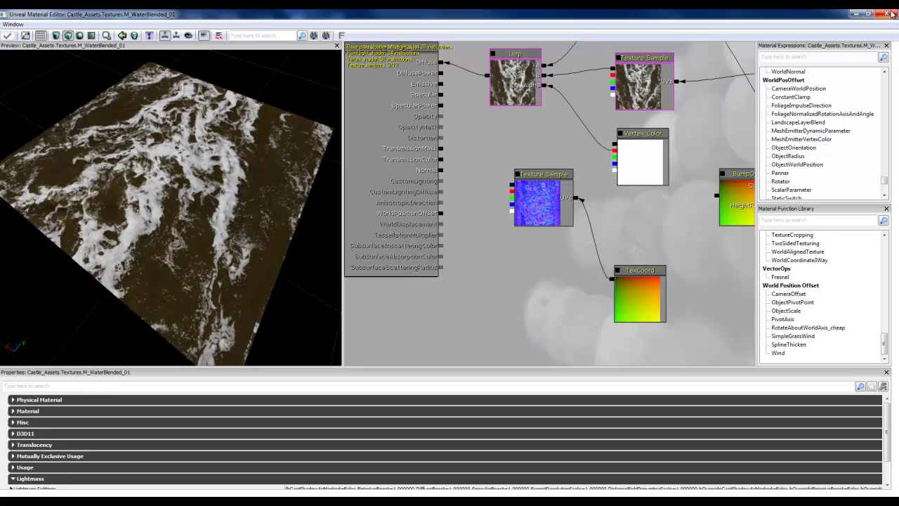
click(886, 13)
- Resize the Content Browser to reveal the level, apply M_WaterBlue_01 to the river's fluid surface, and minimize the browser
click(867, 14)
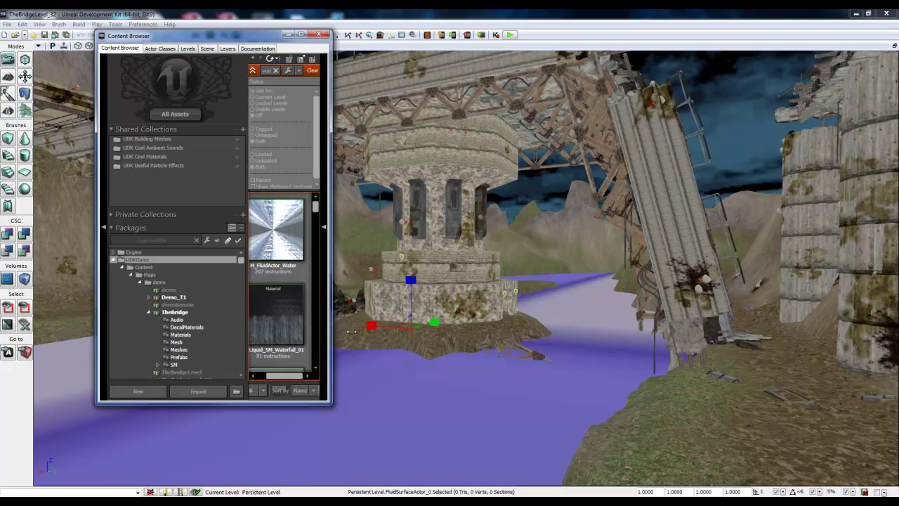
drag(352, 330, 542, 330)
scroll(497, 331, down, 5)
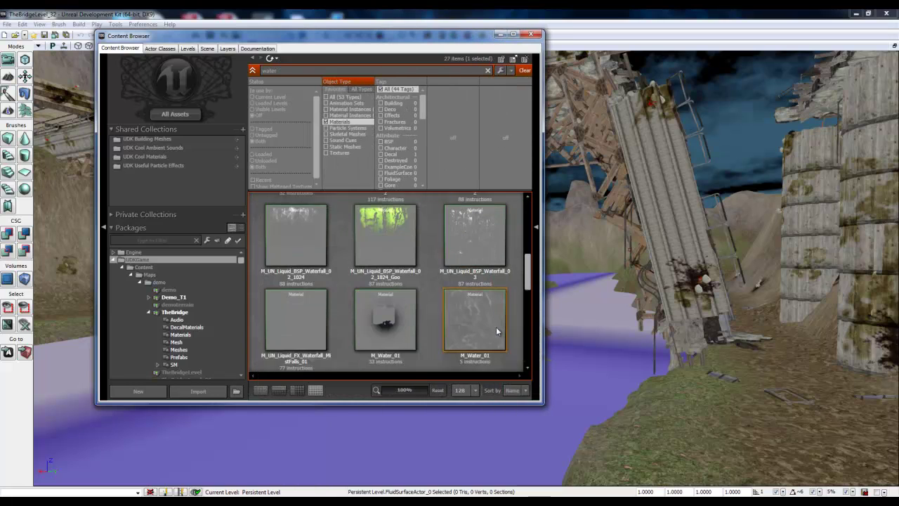
scroll(497, 330, down, 5)
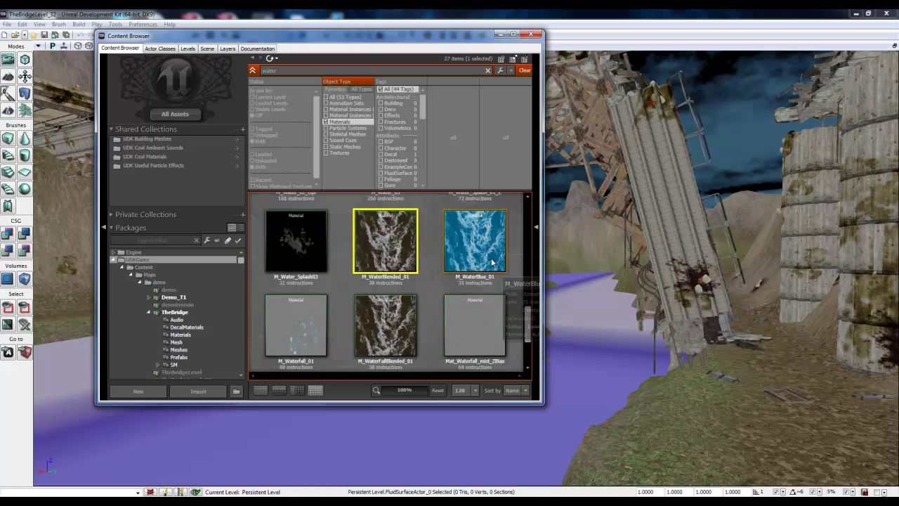
drag(468, 246, 470, 242)
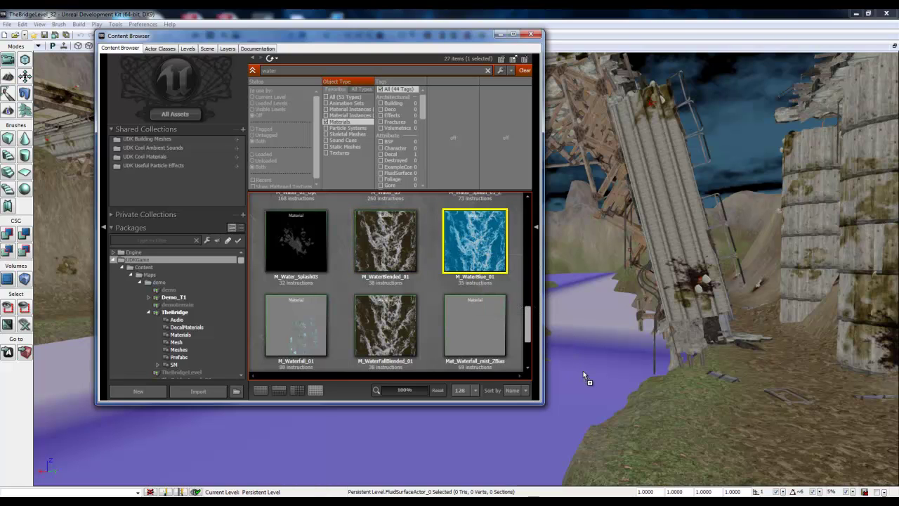
drag(587, 379, 585, 371)
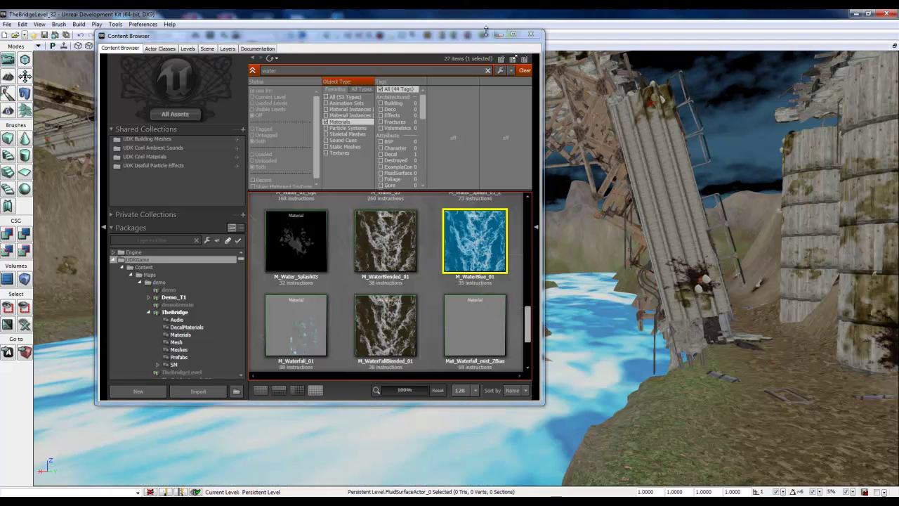
click(498, 35)
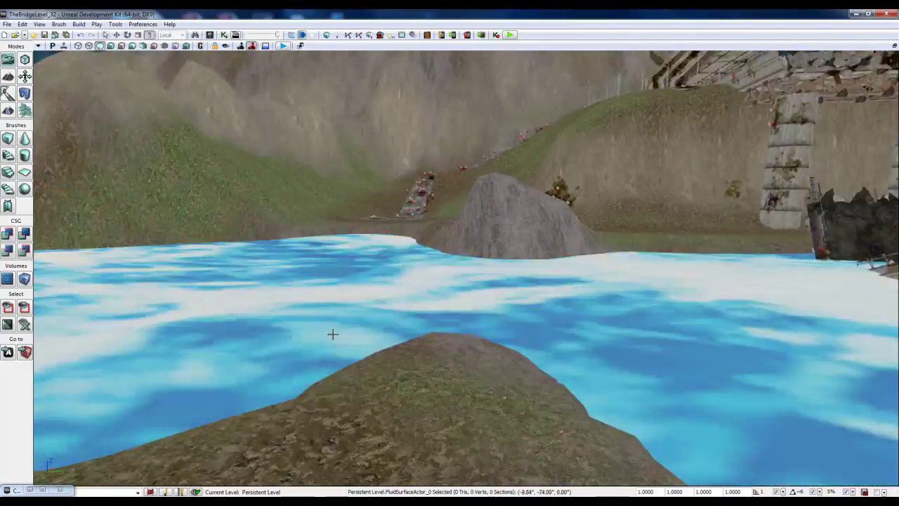
- Inspect the river's water surface around the bridge pillar and from above, switching the viewport to lit game view
right_drag(333, 334, 261, 314)
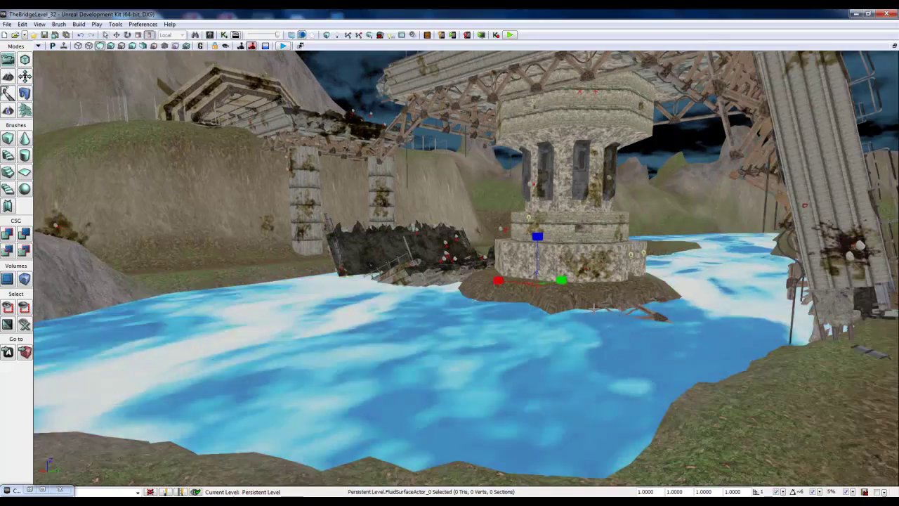
right_drag(594, 306, 275, 81)
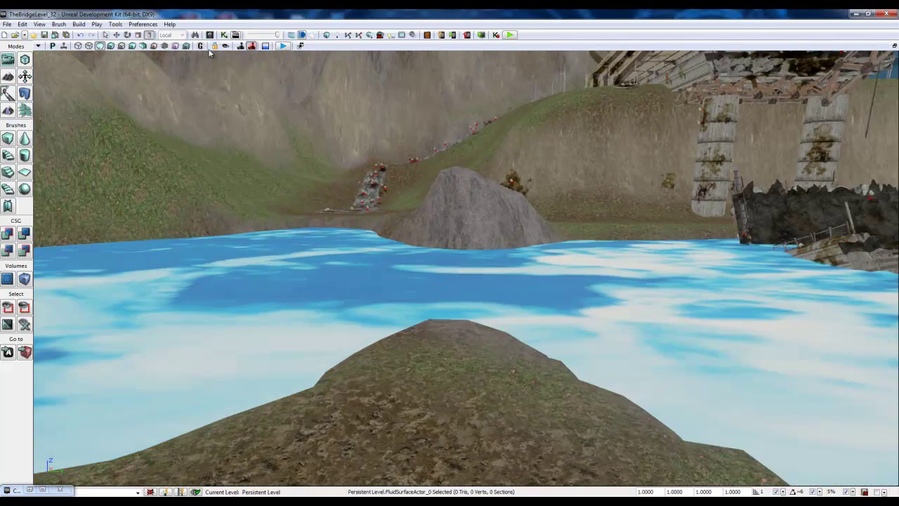
click(200, 45)
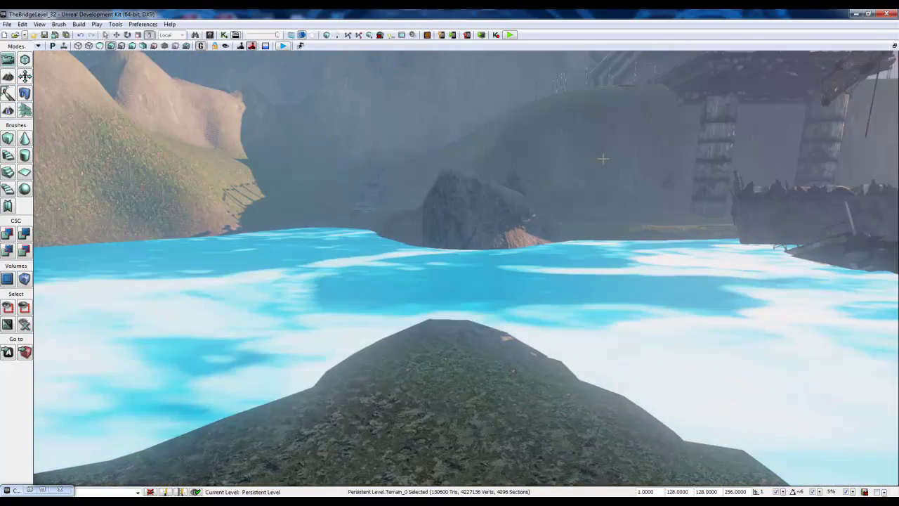
right_drag(602, 158, 707, 273)
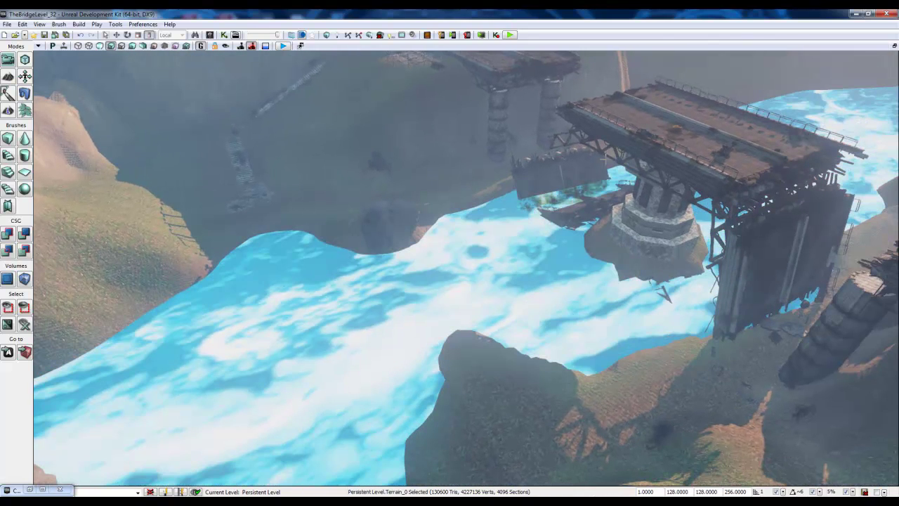
- Play the level from beside the bridge pillar, walk along the riverbank to examine the blue water, end the session and turn off Game View
right_drag(703, 168, 431, 85)
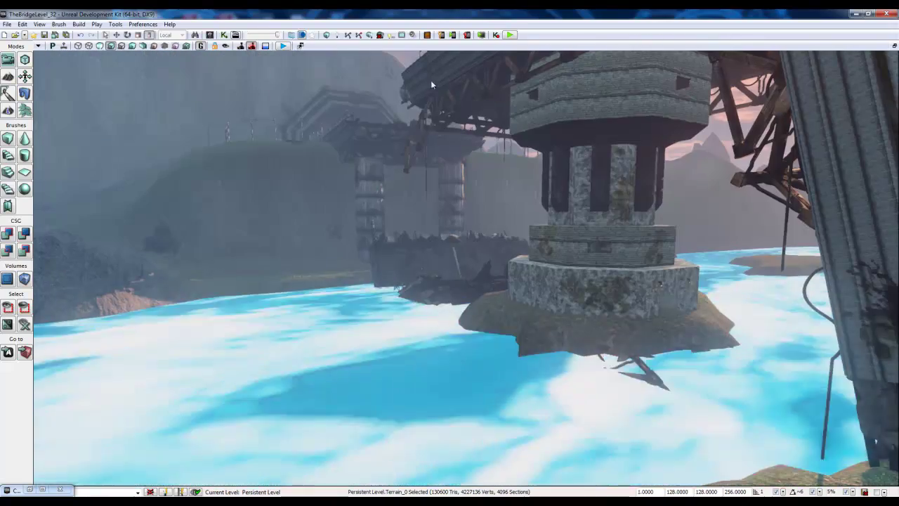
click(284, 46)
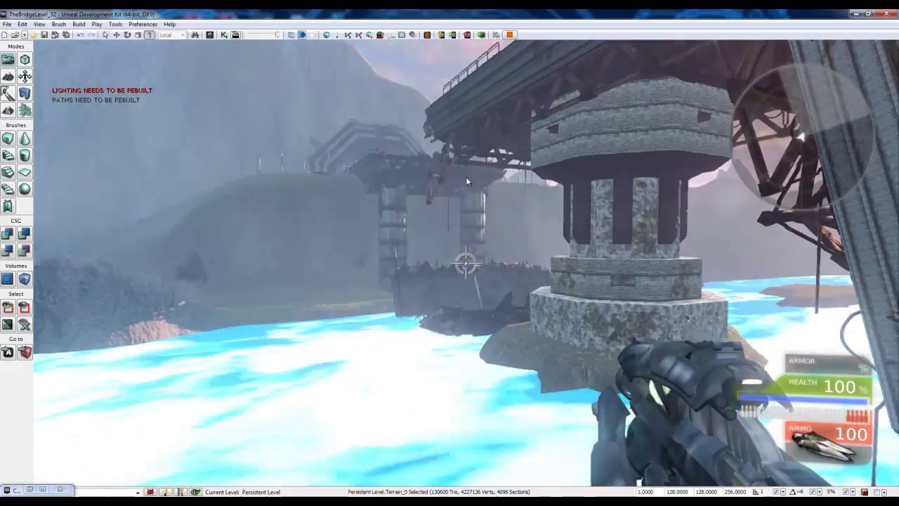
key(w)
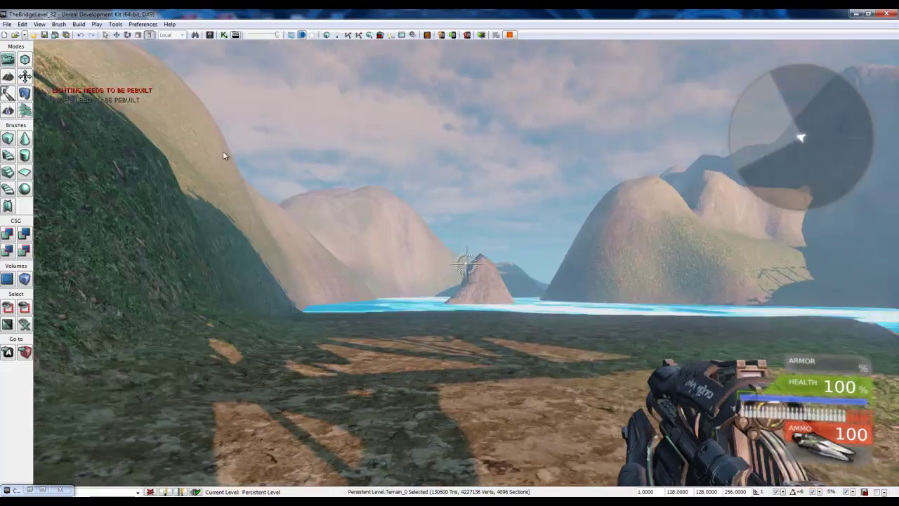
key(w)
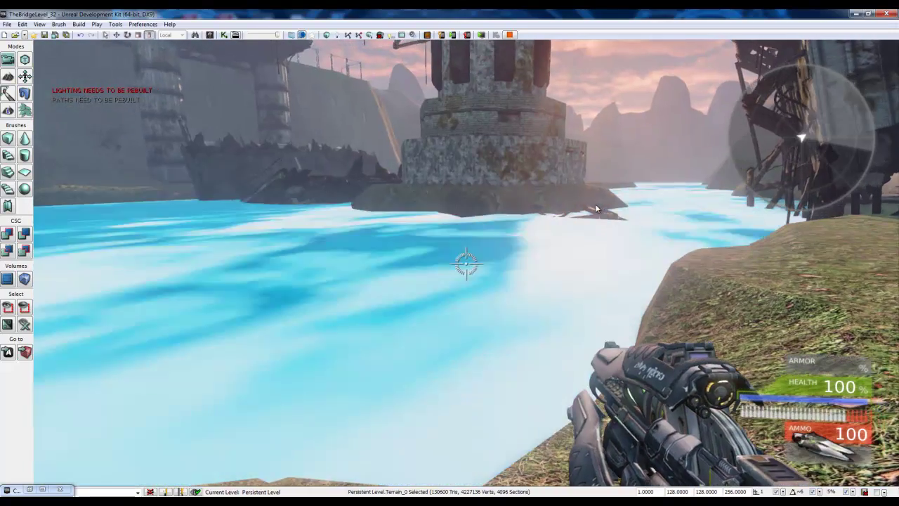
key(w)
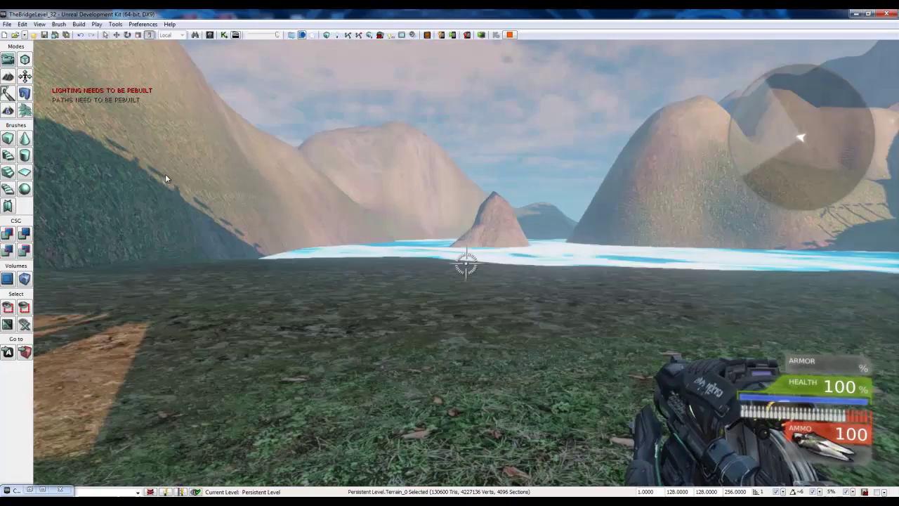
key(w)
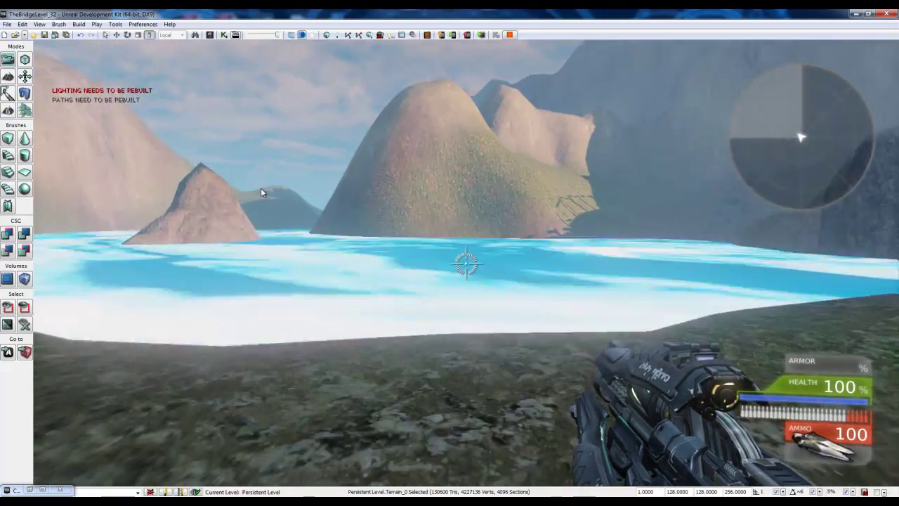
key(w)
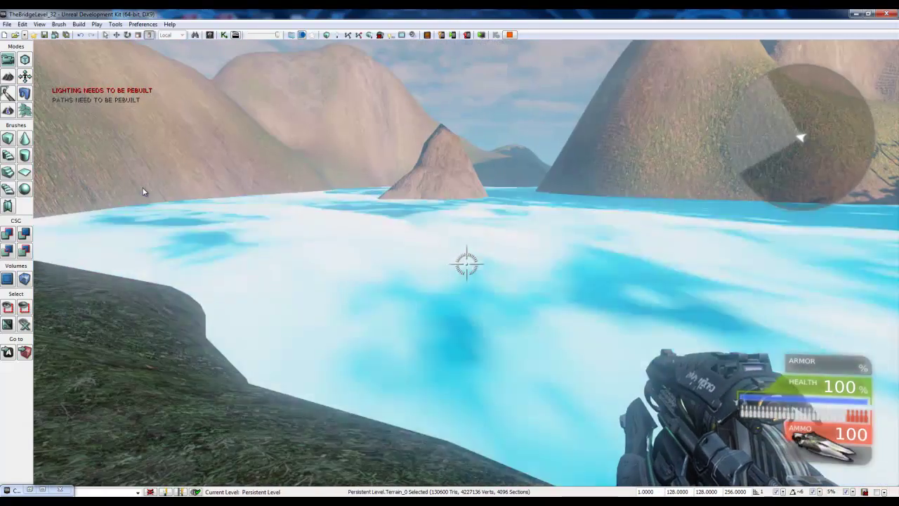
key(w)
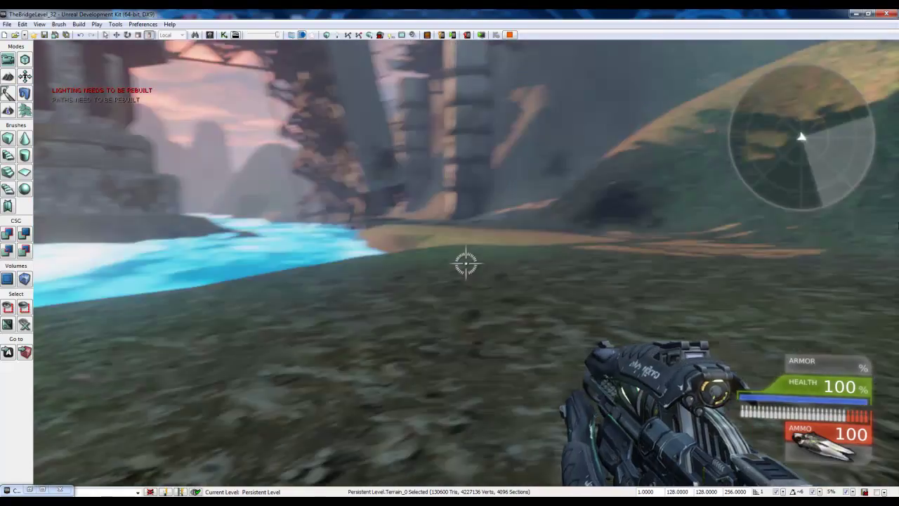
key(w)
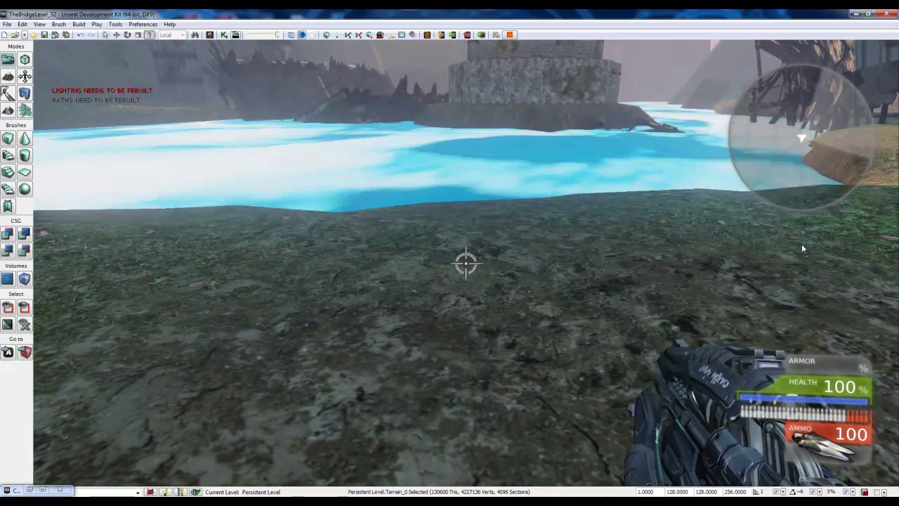
key(w)
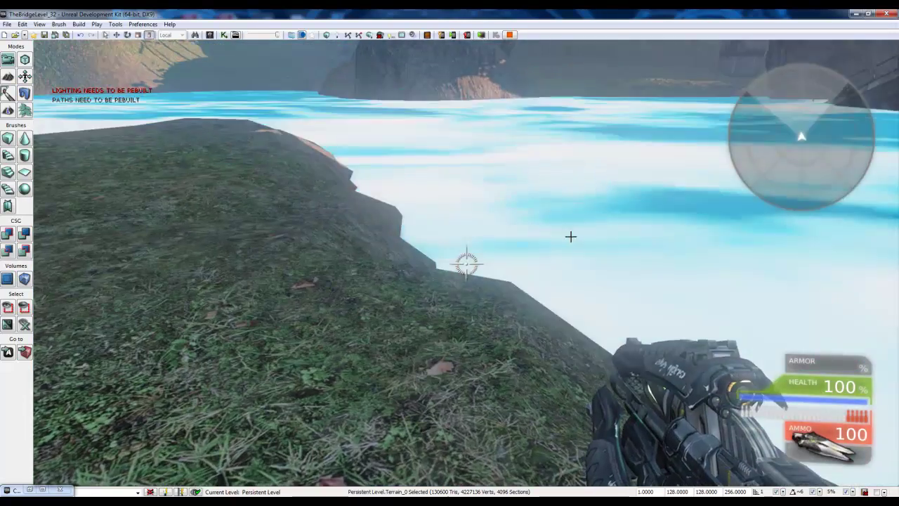
key(Escape)
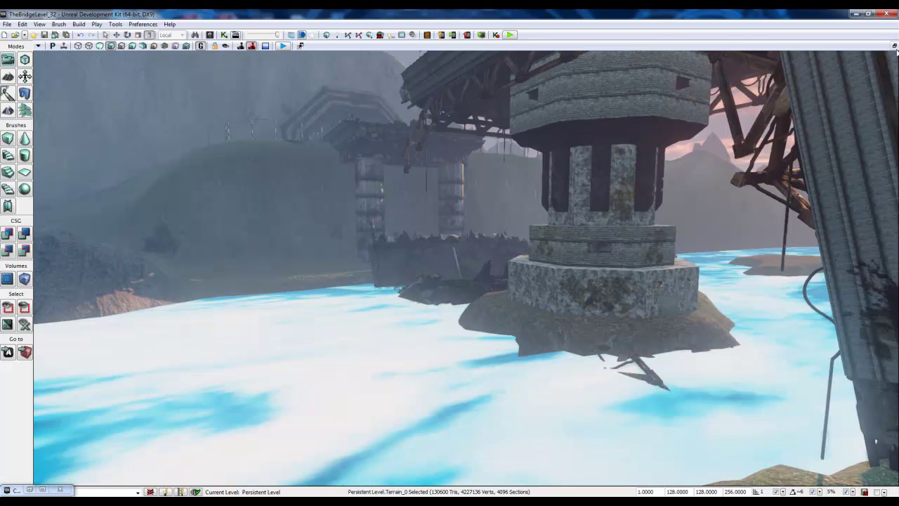
click(200, 46)
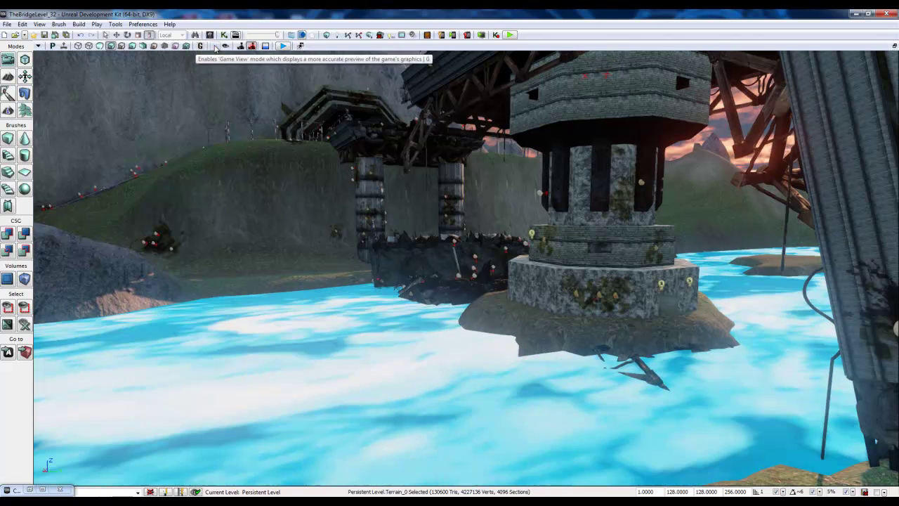
- Try the M_WaterBlended_01 material on the river's fluid surface and inspect the water around the bridge pillar with the Content Browser minimized
click(43, 490)
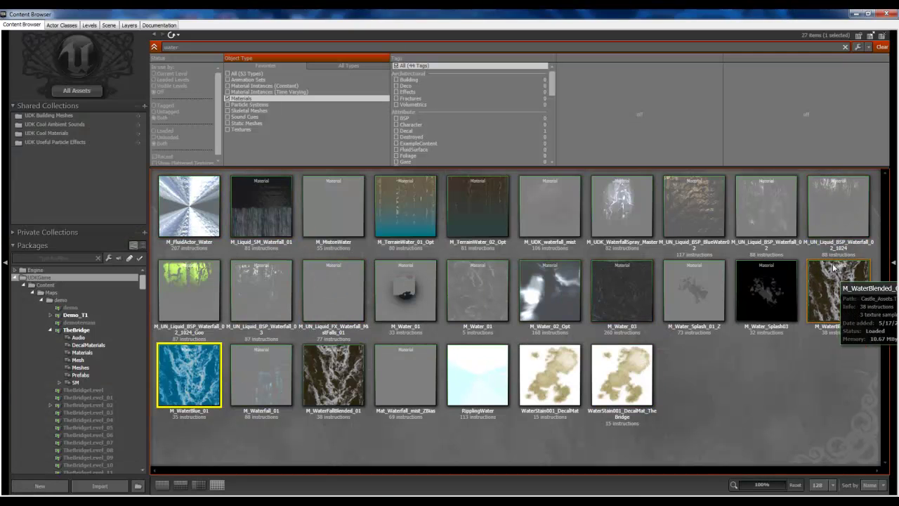
click(868, 14)
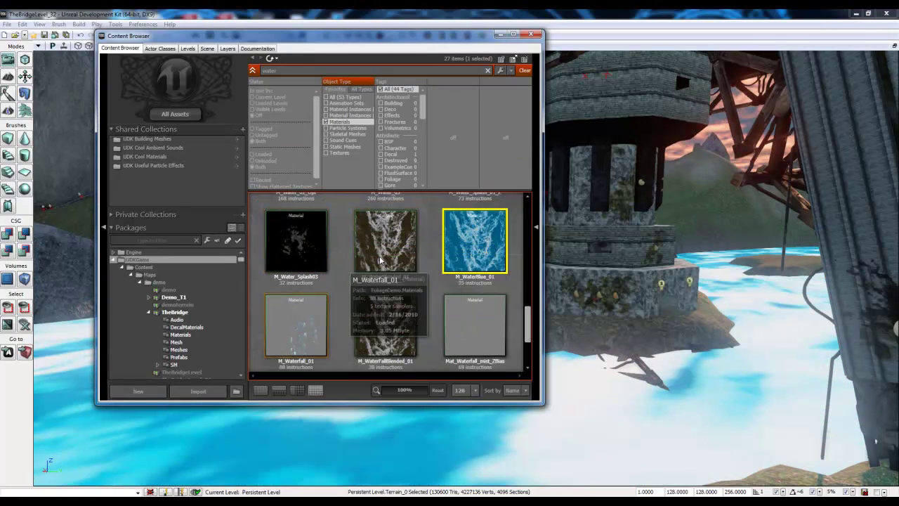
click(430, 306)
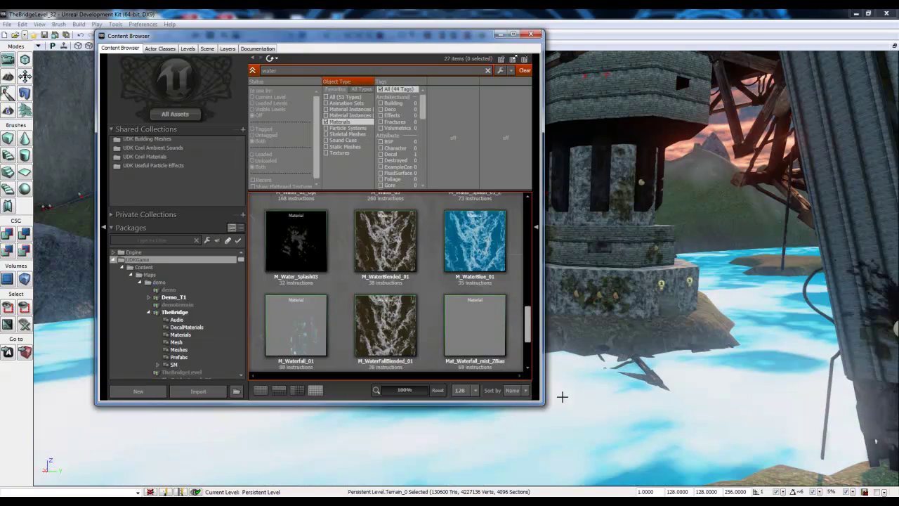
click(399, 240)
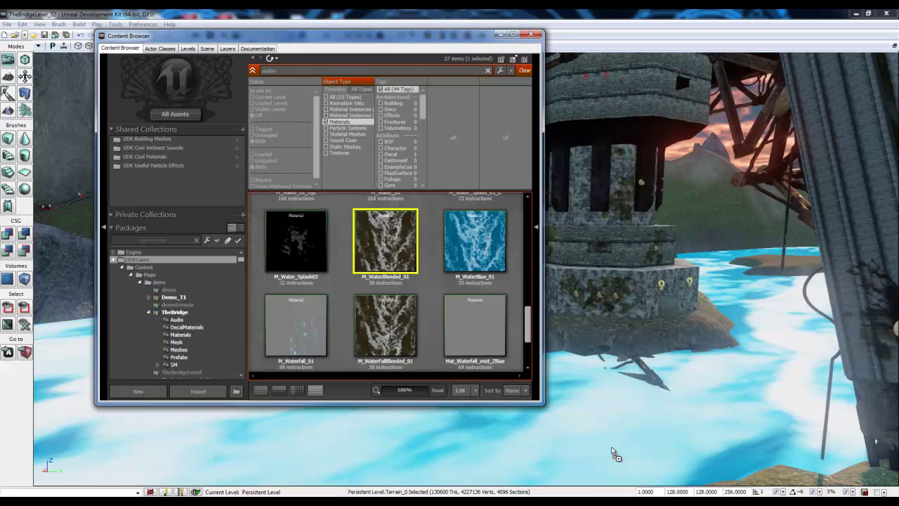
drag(612, 448, 611, 447)
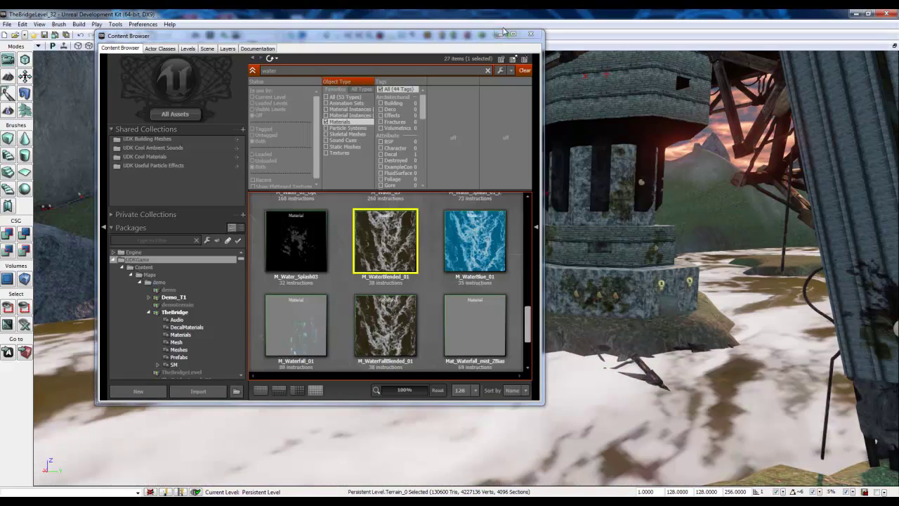
click(500, 34)
right_drag(449, 264, 421, 297)
- Select the river's fluid surface, apply the M_FluidActor_Water material to it, and minimize the Content Browser
click(449, 311)
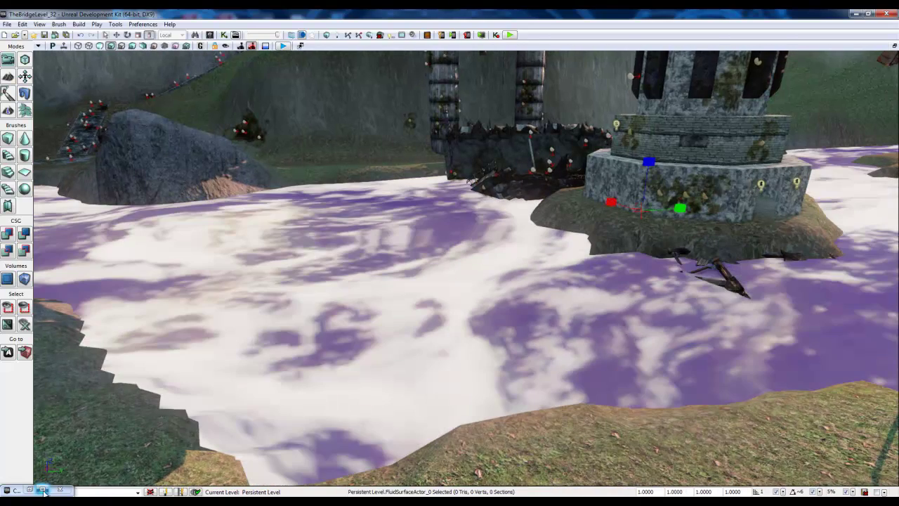
click(42, 490)
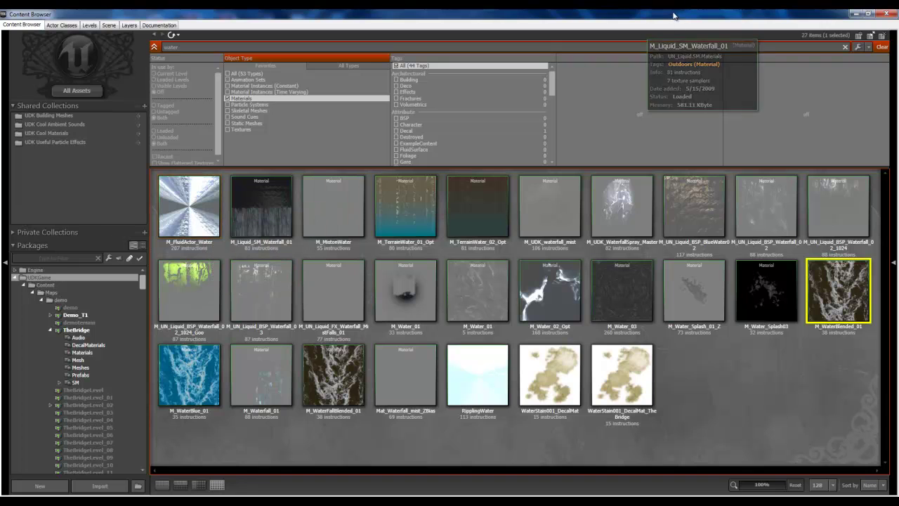
click(869, 14)
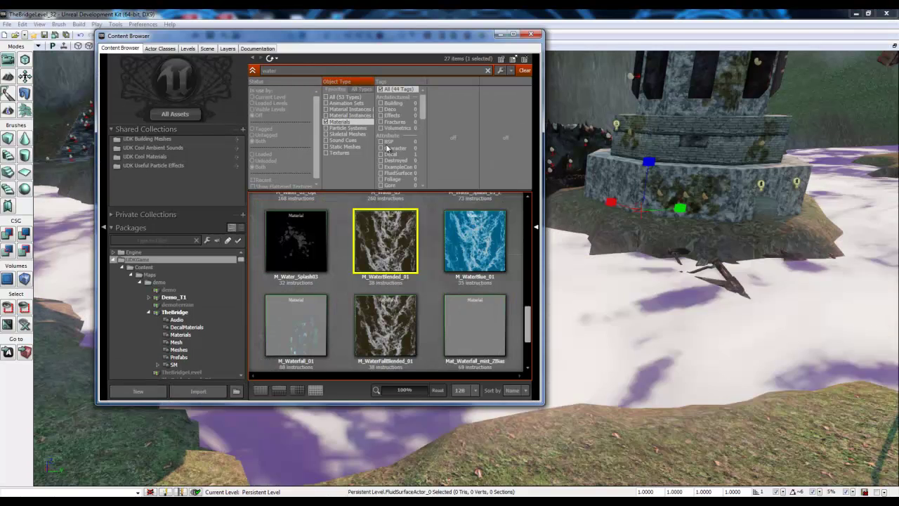
scroll(422, 306, up, 10)
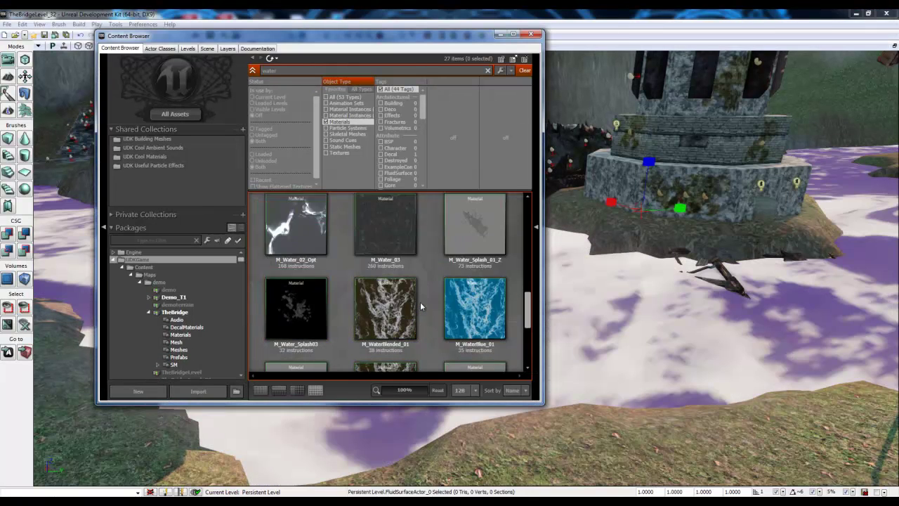
scroll(365, 287, up, 1)
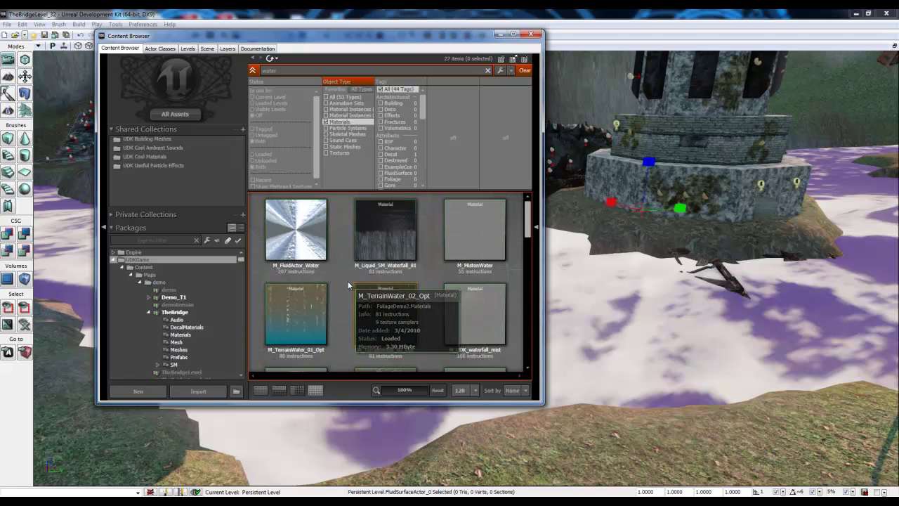
click(299, 232)
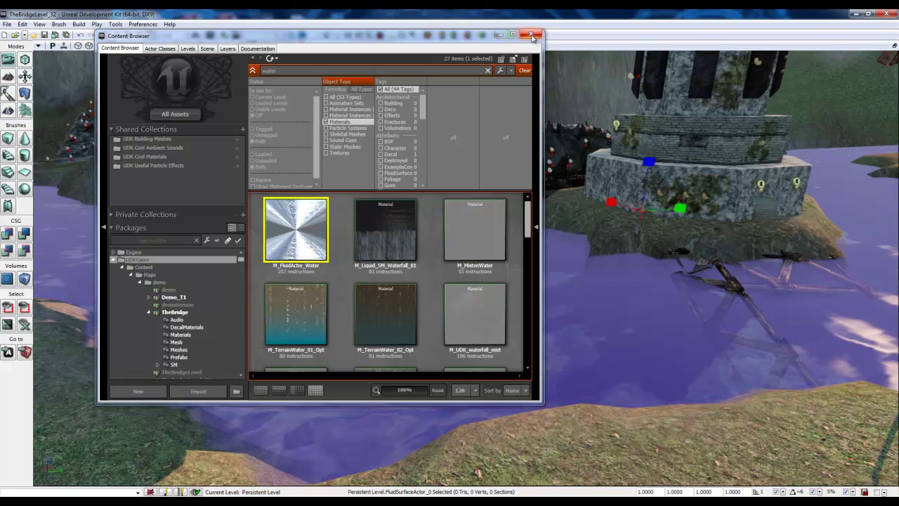
click(500, 35)
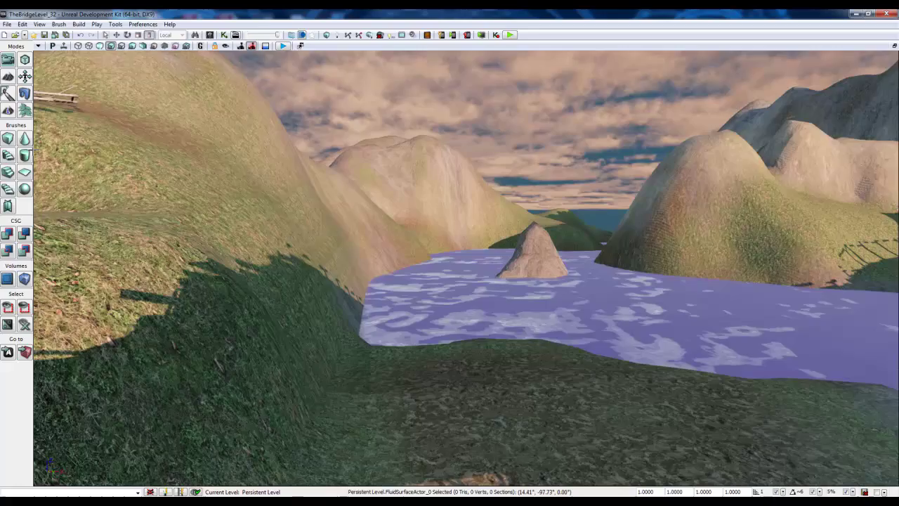
- Play the level from the riverbank and walk along the shore to examine the new water's surface and reflections up close
right_drag(189, 197, 353, 218)
click(283, 46)
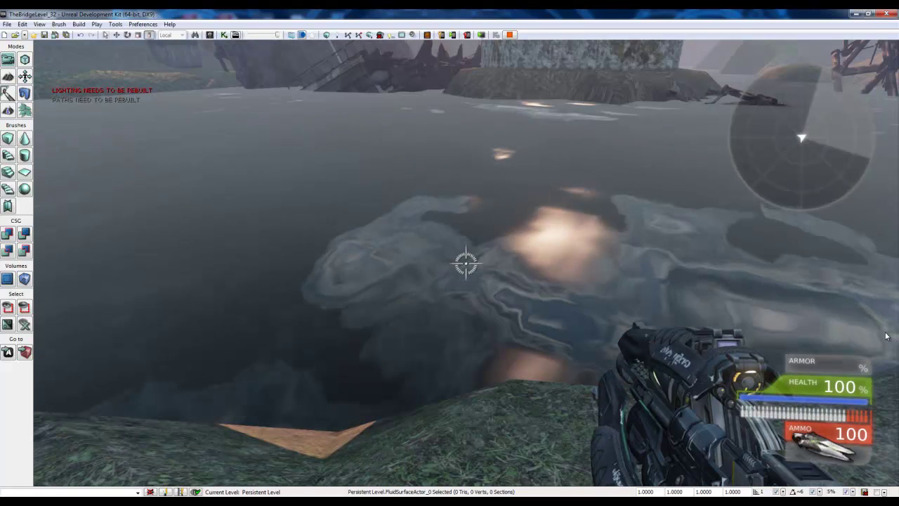
key(s)
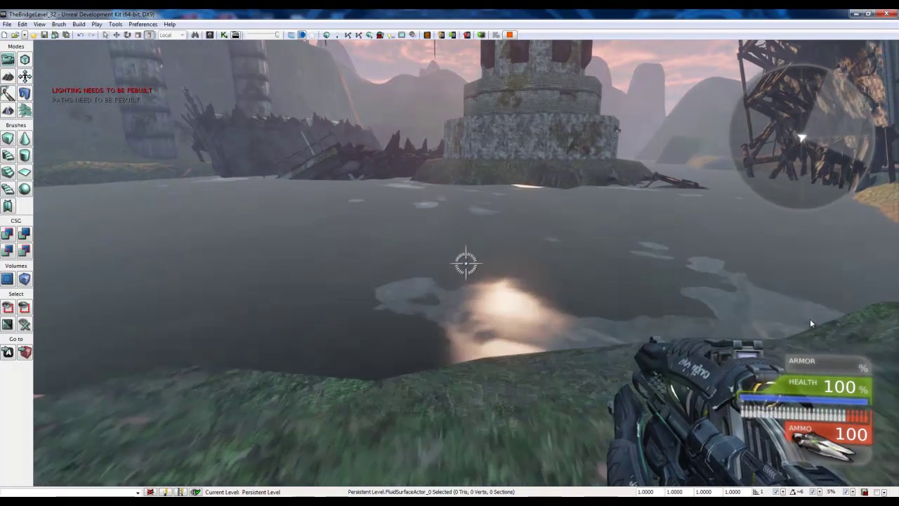
key(w)
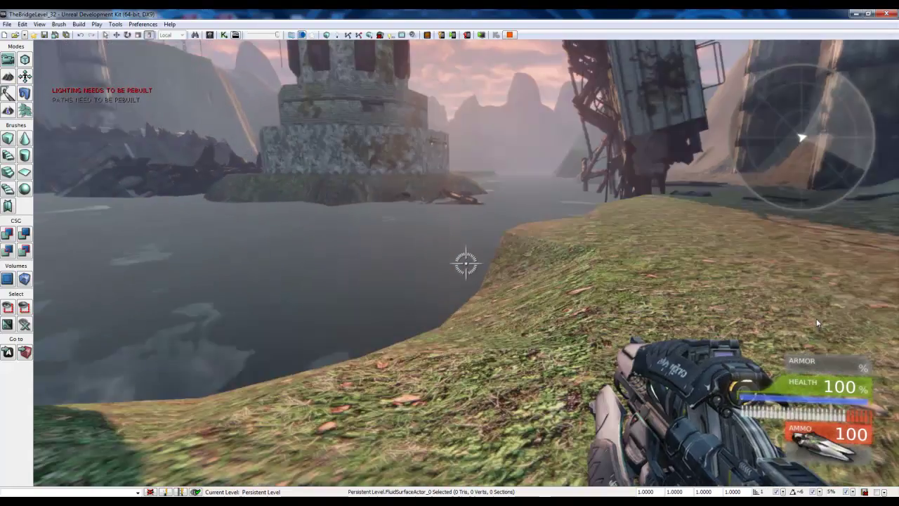
key(w)
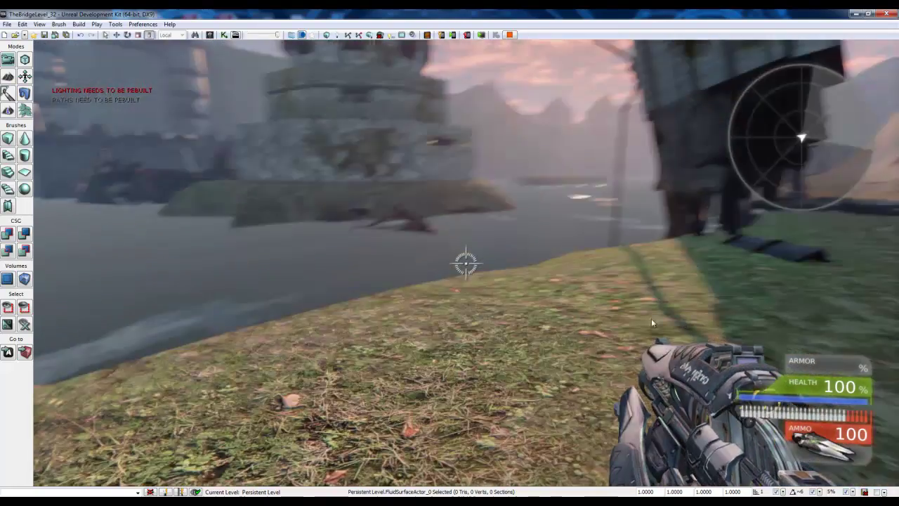
key(w)
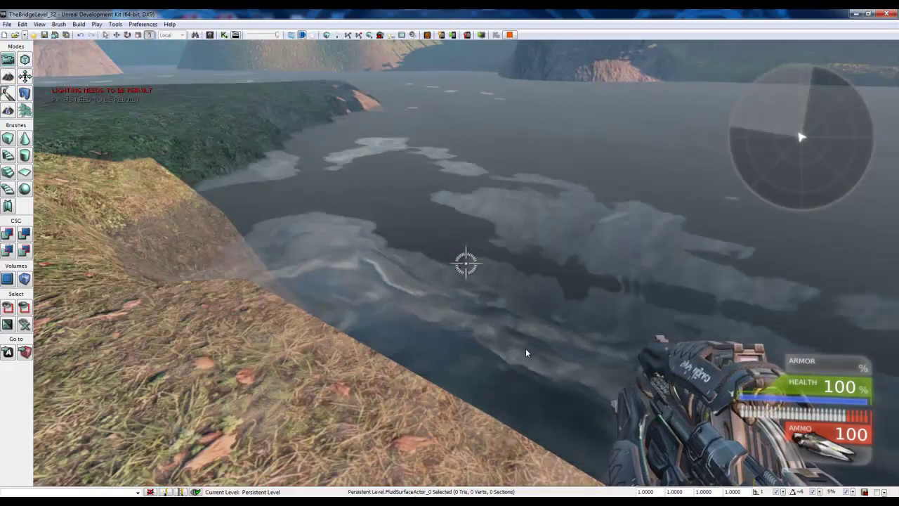
key(w)
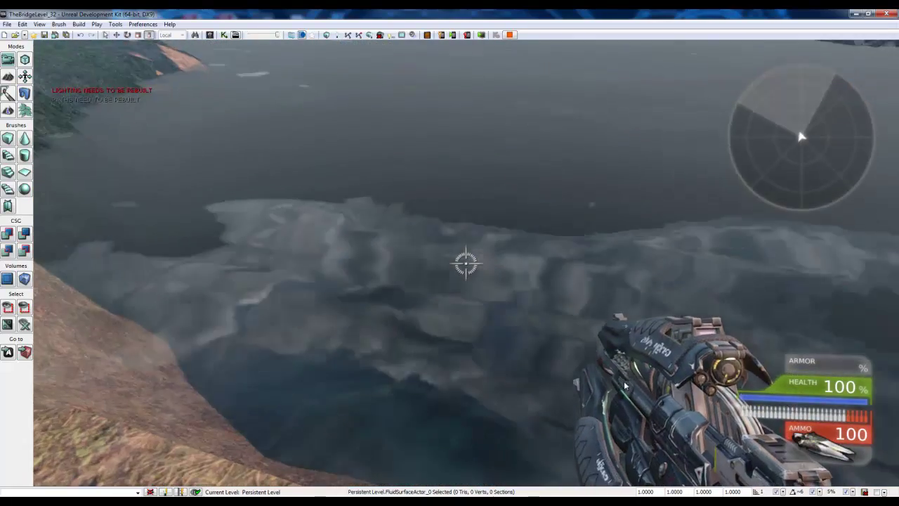
key(w)
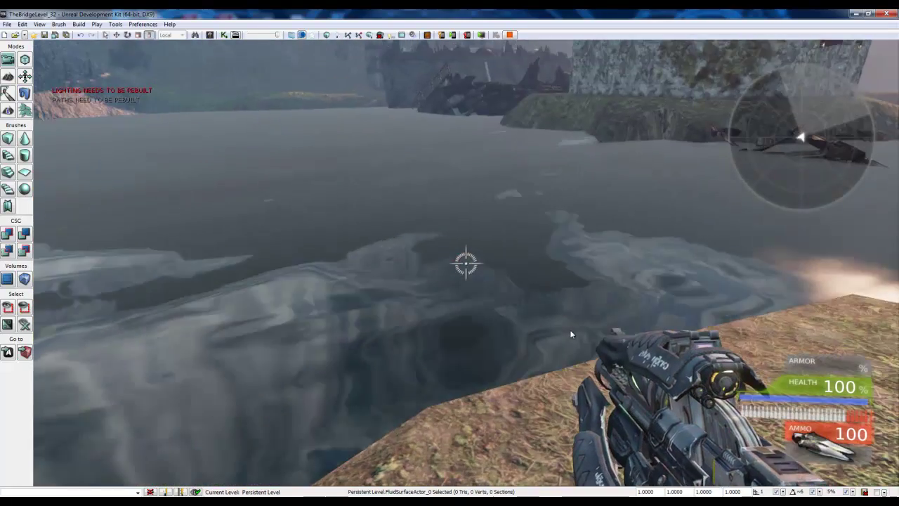
- Walk from the shore across the hills and back along the riverbank to examine the terrain and water, and end the play session
key(w)
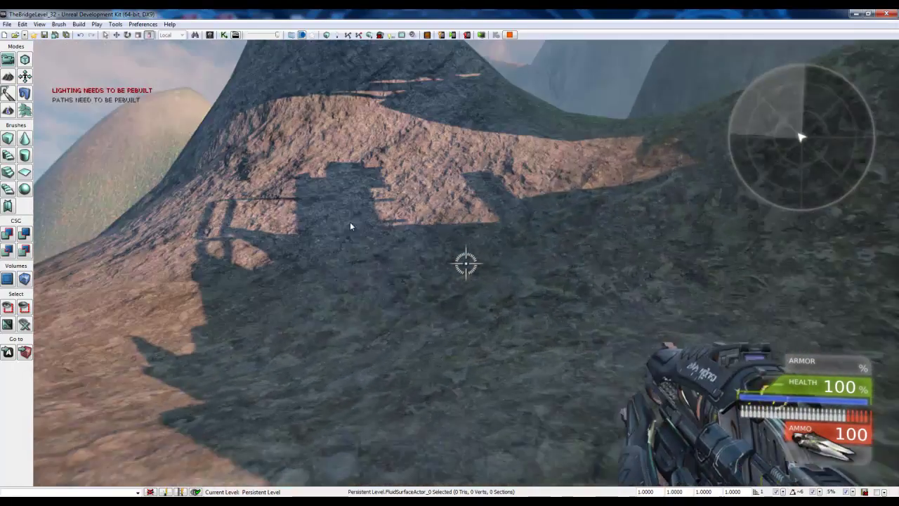
key(w)
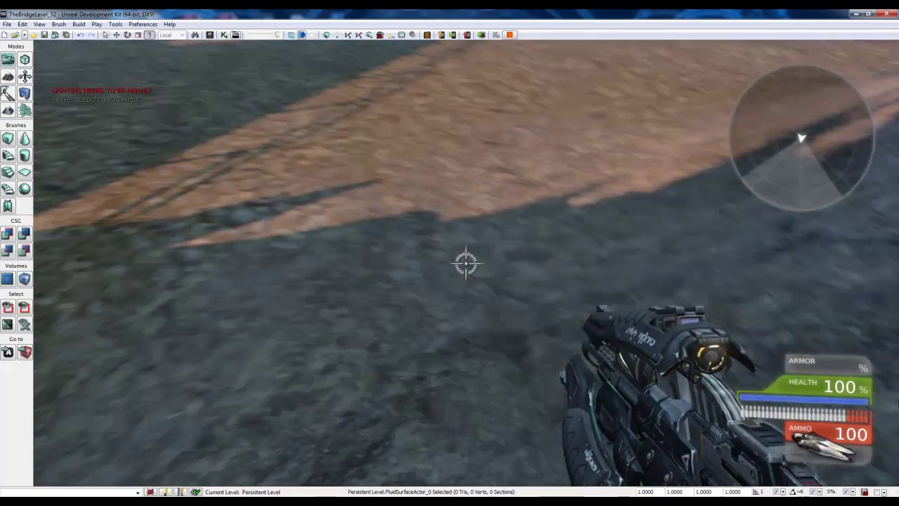
key(w)
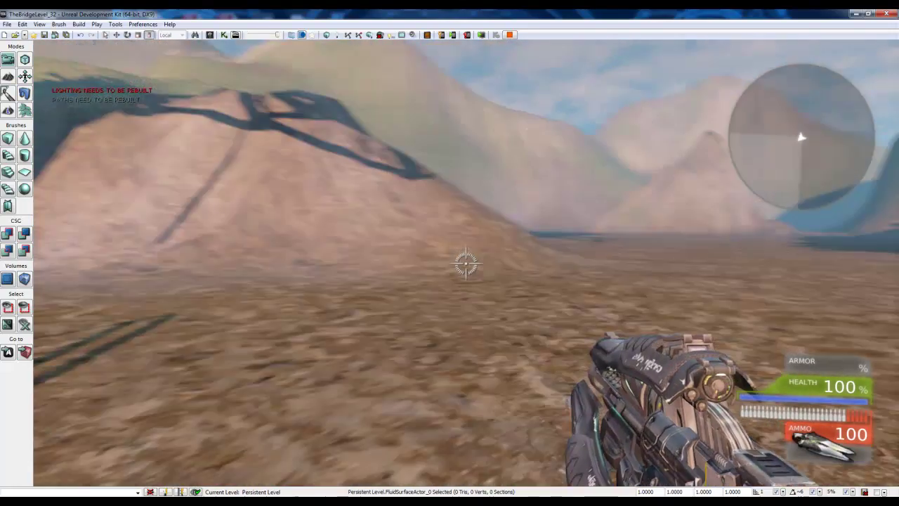
key(w)
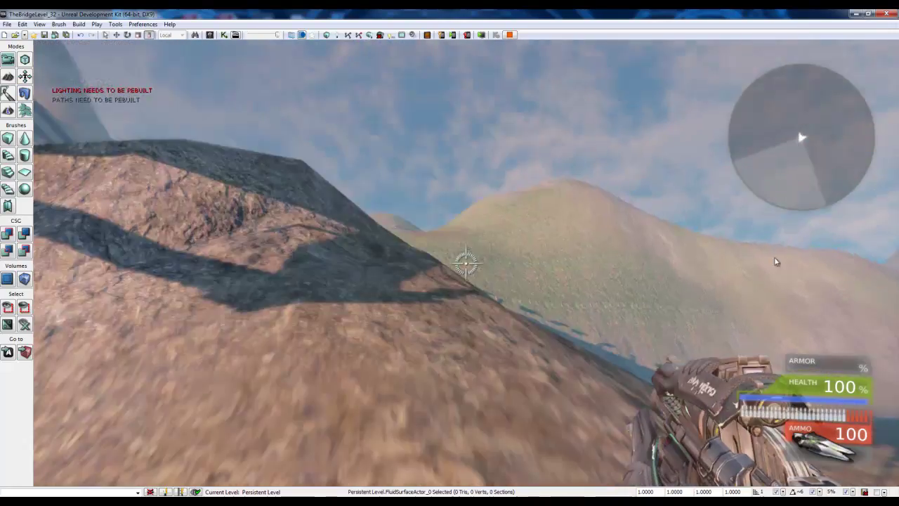
key(w)
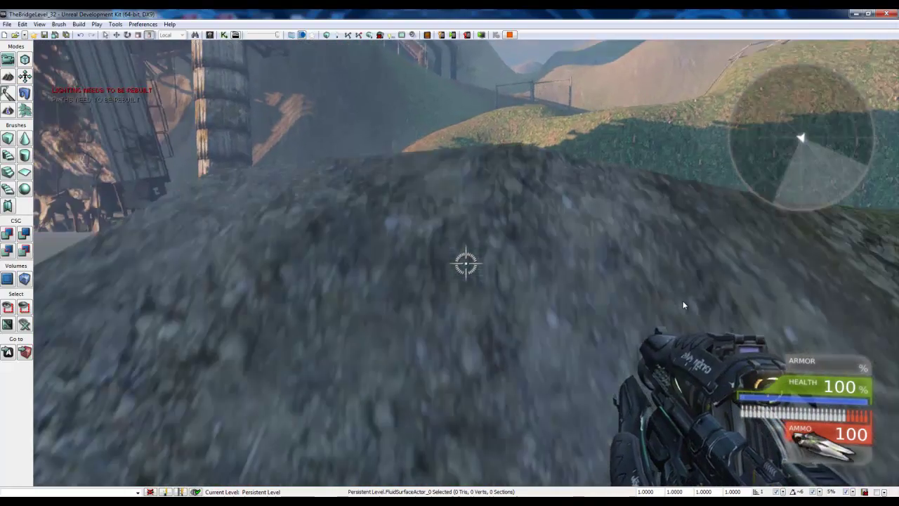
key(w)
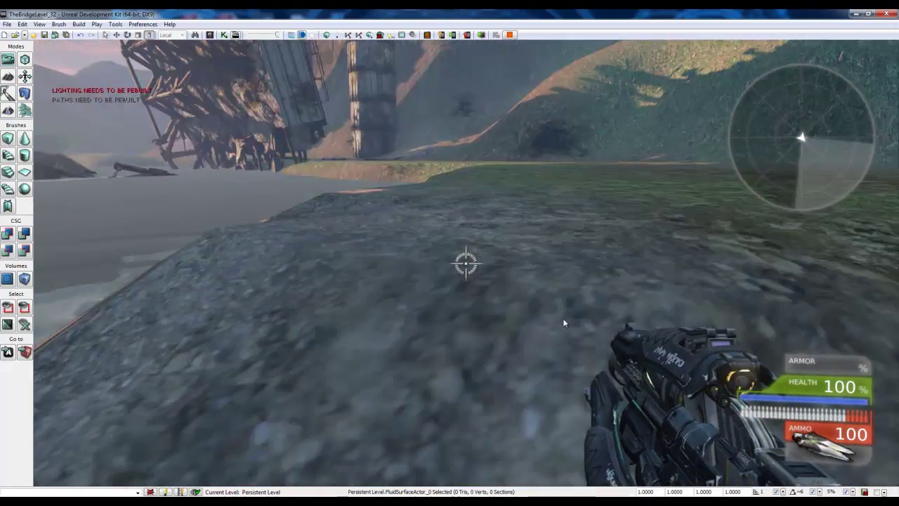
key(w)
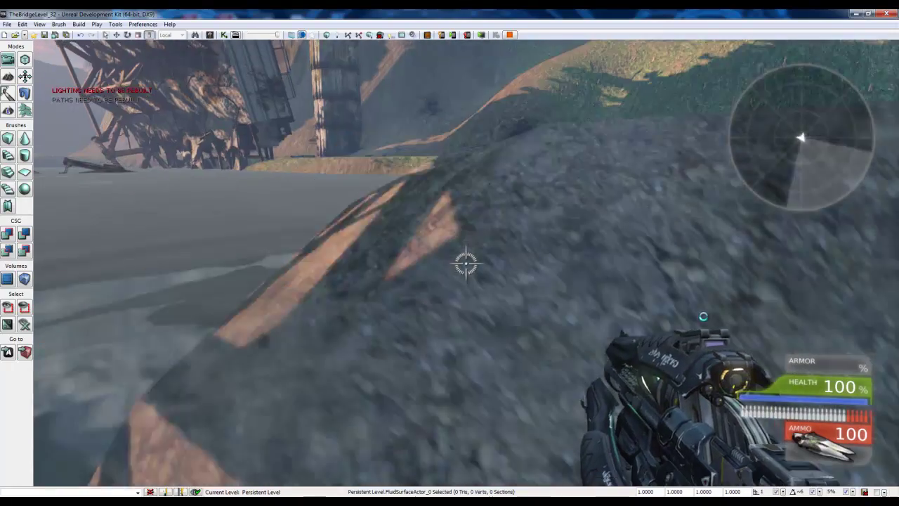
key(w)
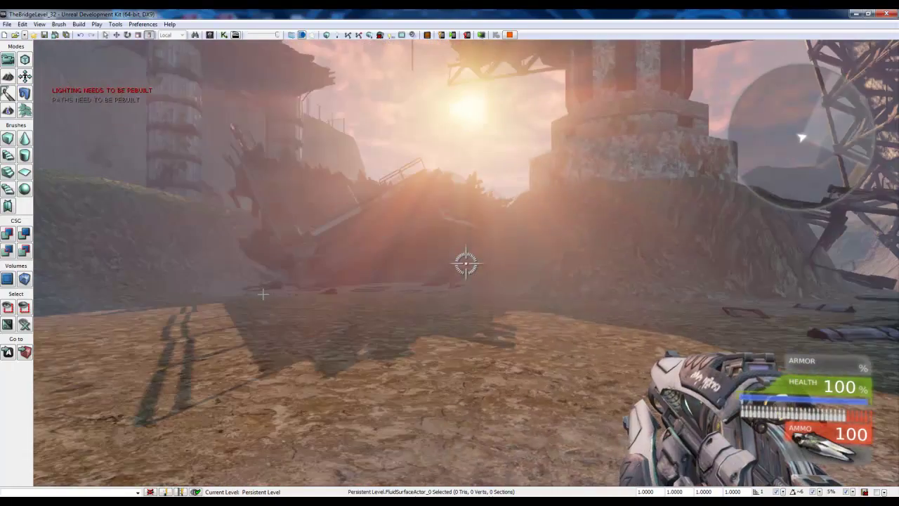
key(Escape)
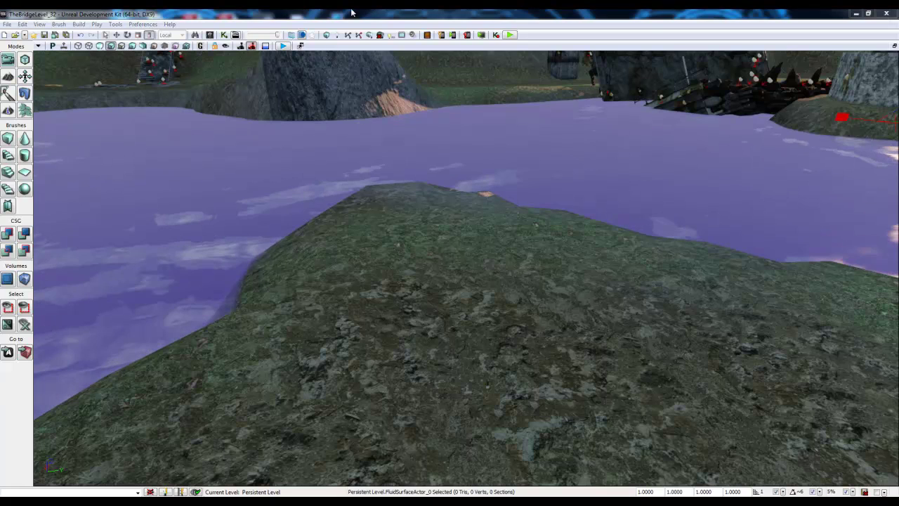
- Select the terrain in the front view and hide it so the river's fluid surface and bridge structure can be worked on
right_drag(477, 242, 663, 281)
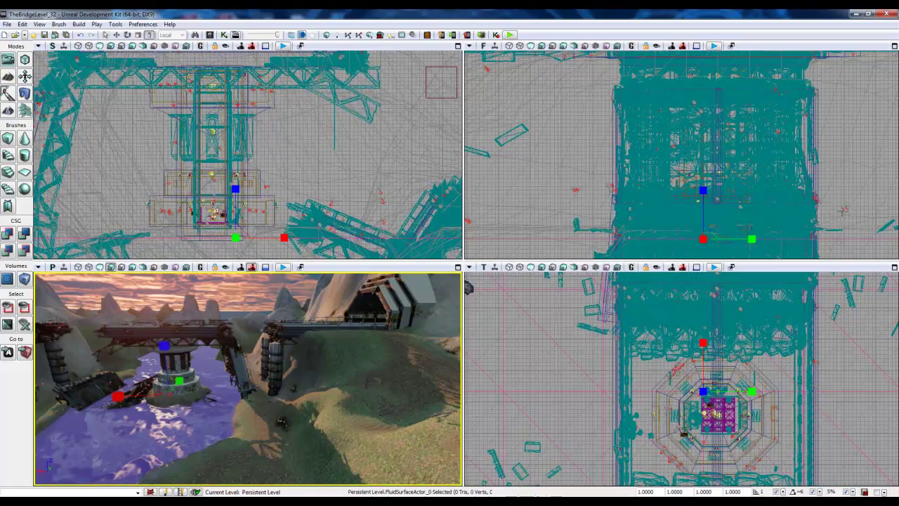
right_drag(735, 209, 703, 137)
right_drag(675, 192, 691, 107)
scroll(721, 150, down, 6)
scroll(721, 162, down, 1)
click(692, 106)
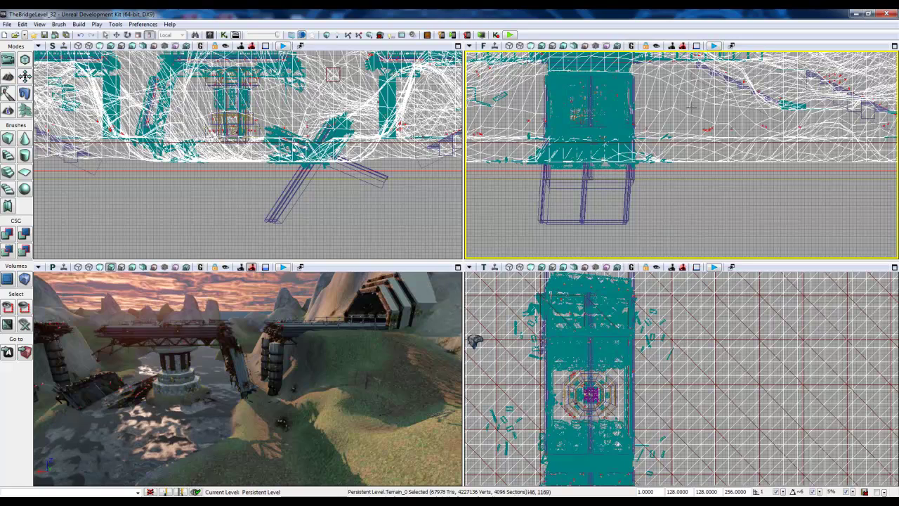
click(24, 308)
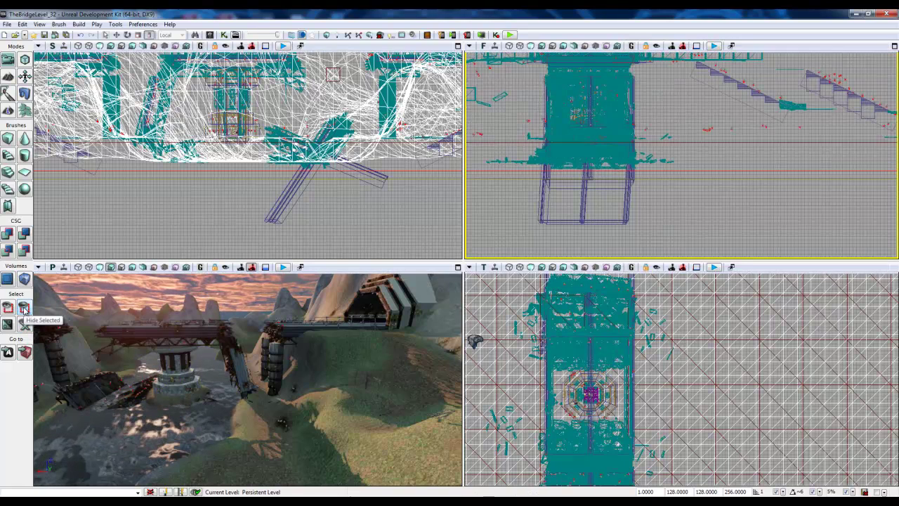
right_drag(748, 185, 780, 212)
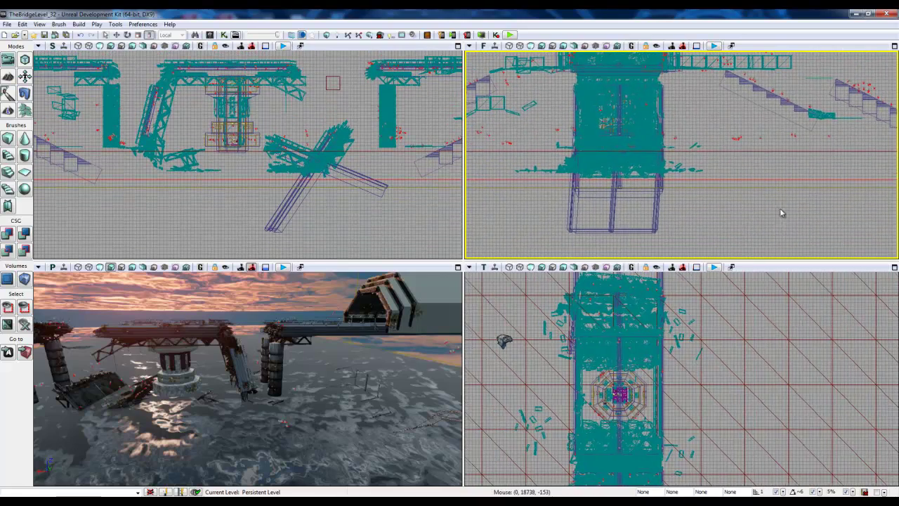
- Select the river's fluid surface and examine its height and extent relative to the bridge in the orthographic views
click(784, 340)
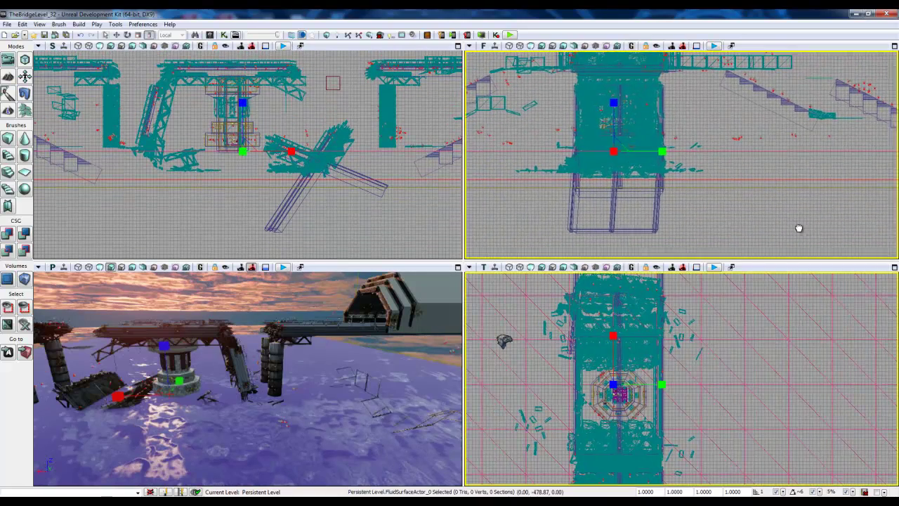
key(Home)
right_drag(811, 216, 811, 215)
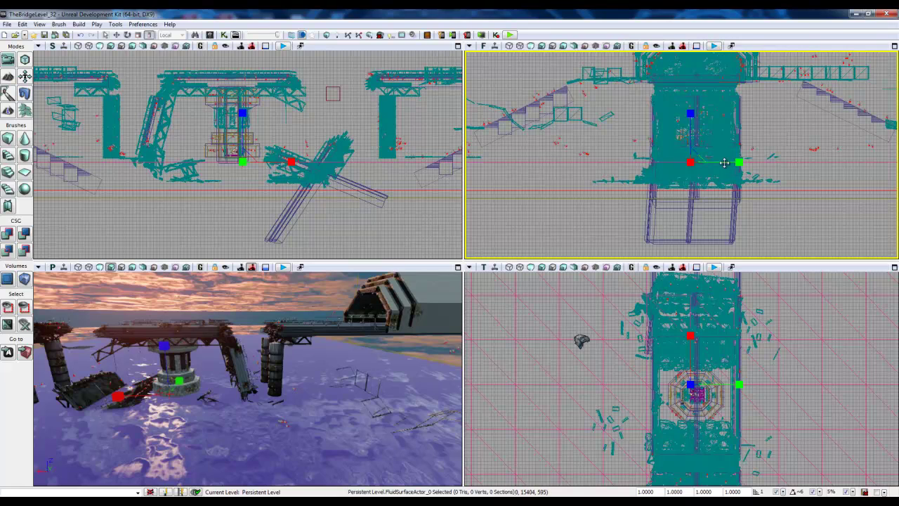
right_drag(821, 171, 677, 191)
scroll(688, 191, up, 4)
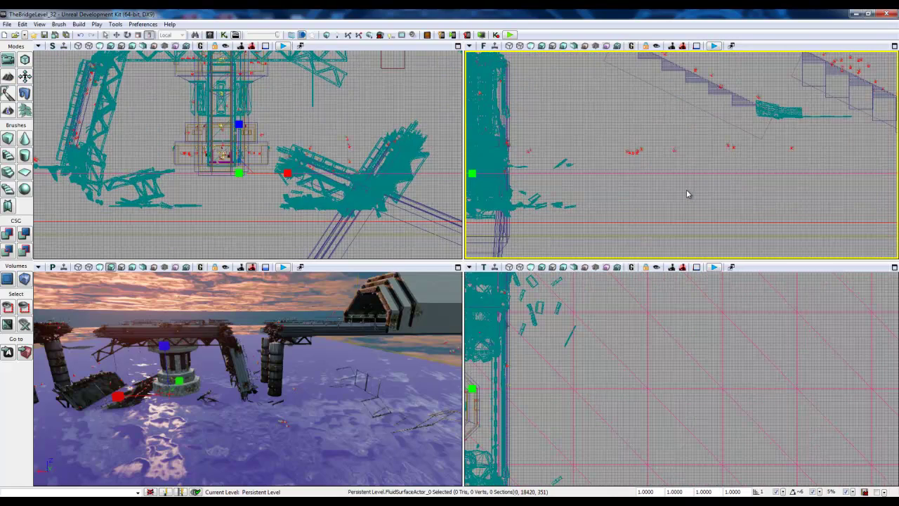
scroll(773, 204, down, 10)
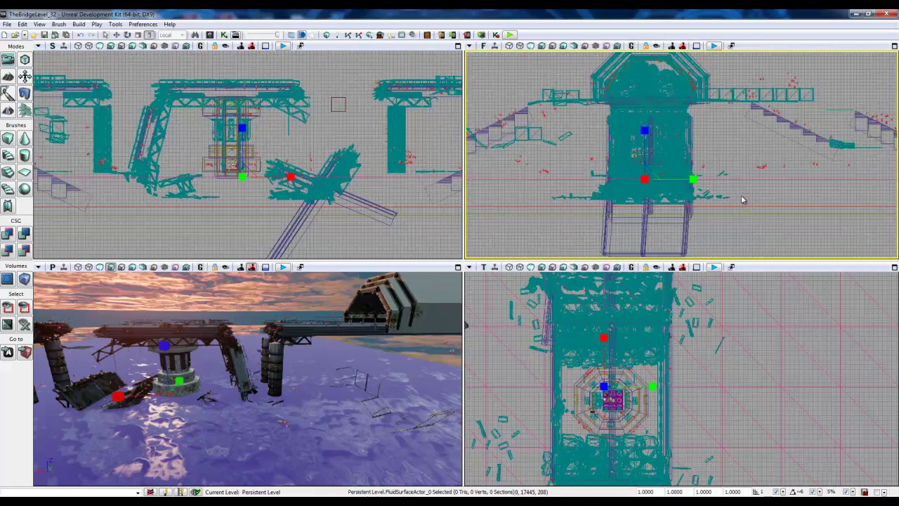
scroll(741, 196, down, 5)
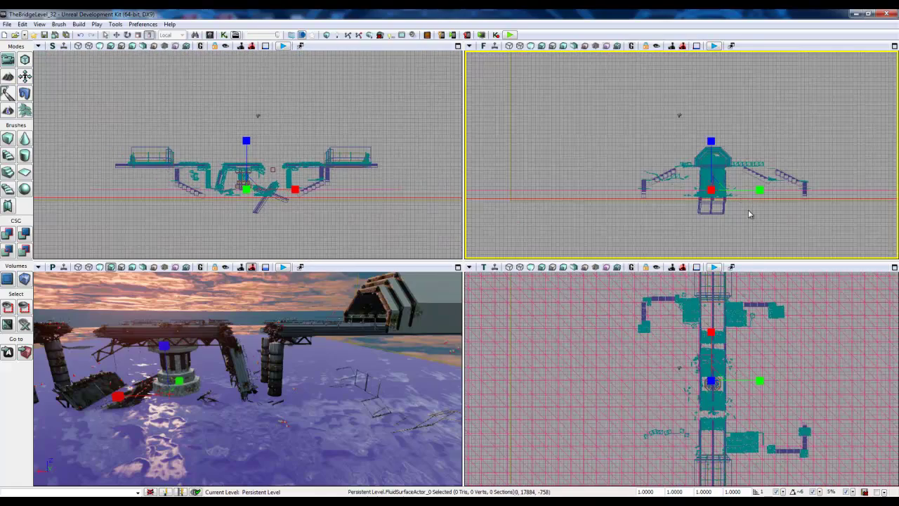
right_drag(750, 210, 734, 200)
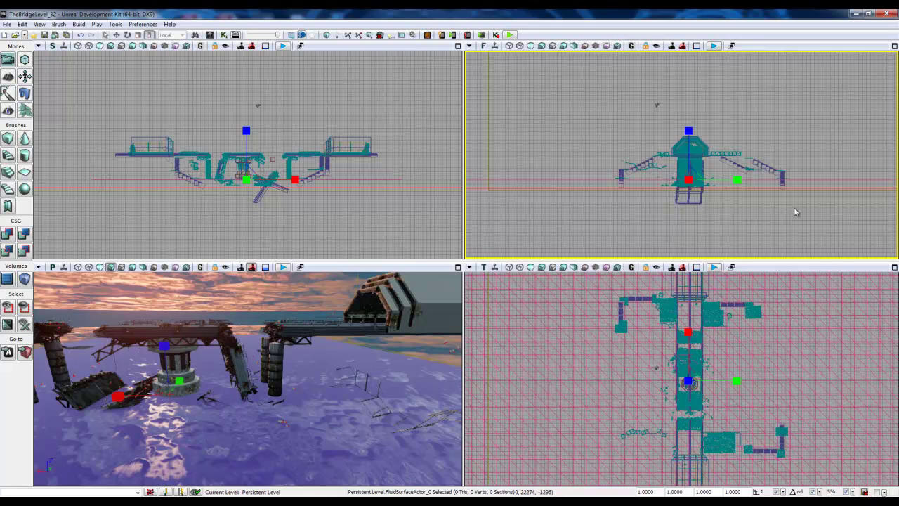
right_drag(781, 217, 782, 214)
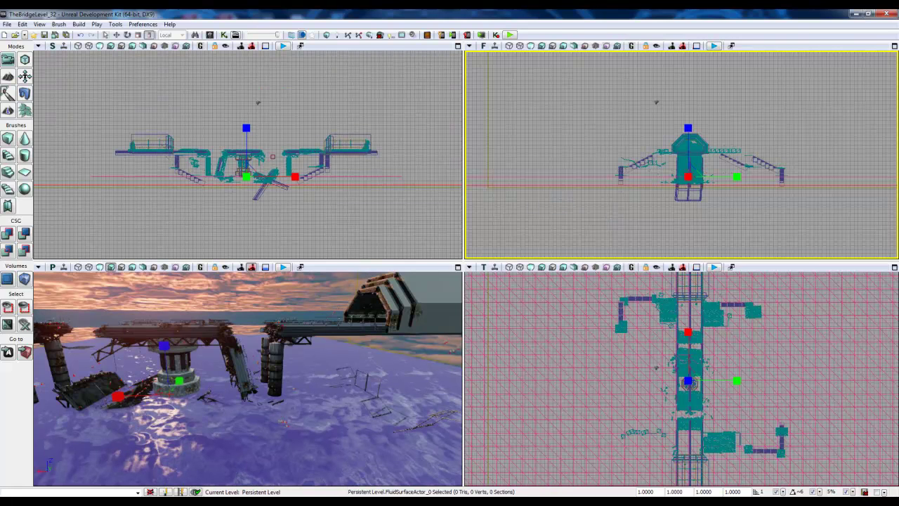
- Go to the builder brush, lower it to river level and shift it beneath the central bridge pillar in the side view
click(24, 353)
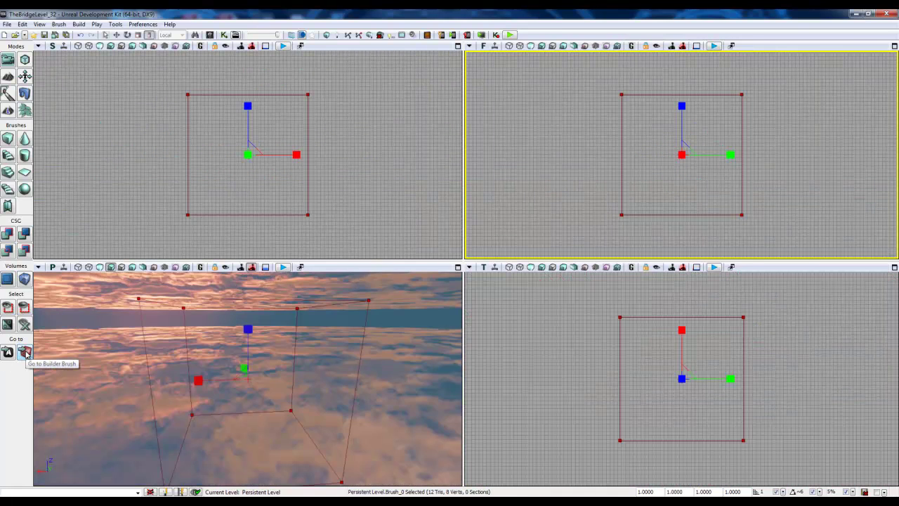
right_drag(618, 149, 626, 168)
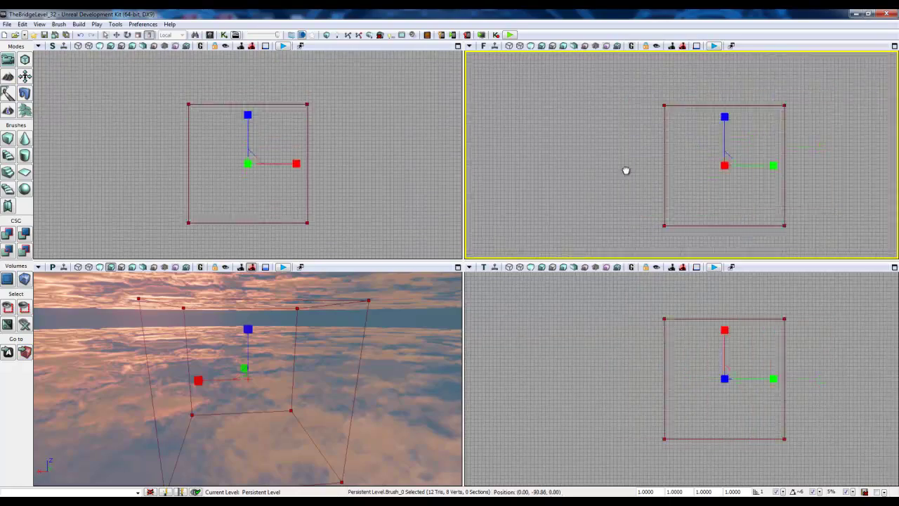
scroll(625, 169, down, 5)
scroll(610, 169, down, 3)
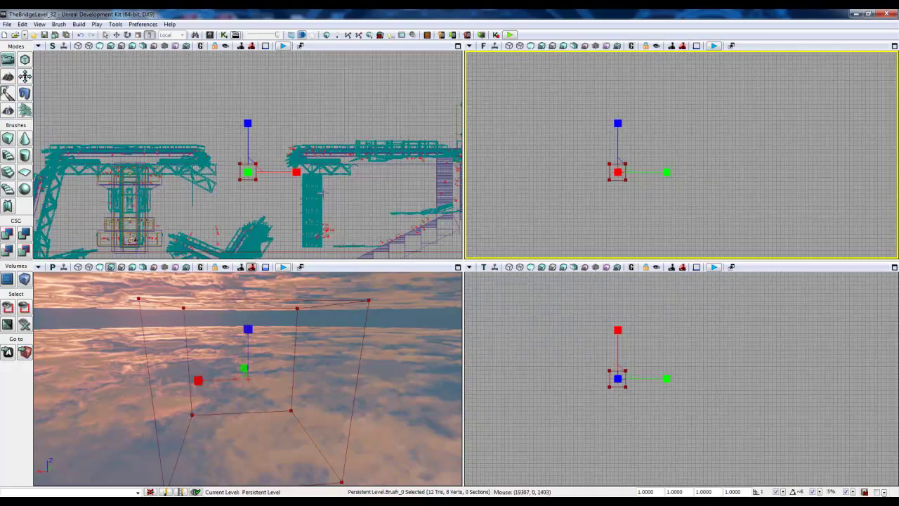
right_drag(309, 231, 320, 123)
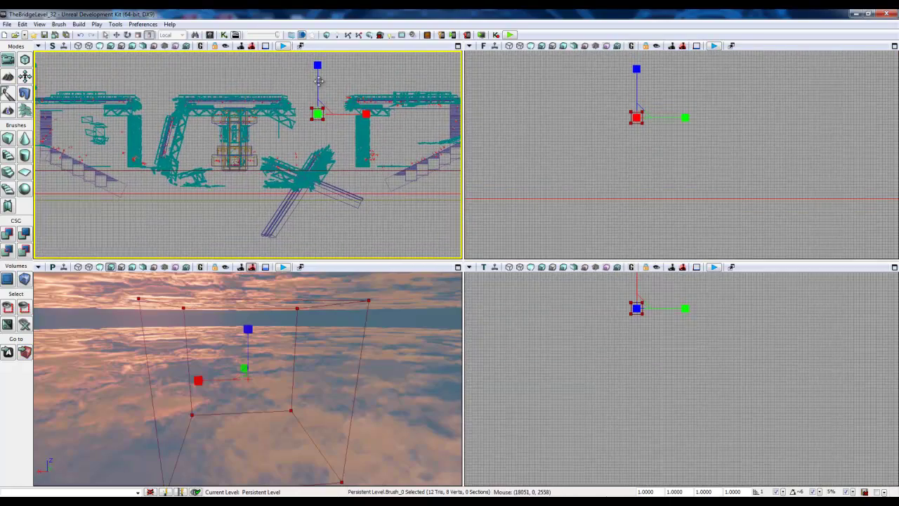
key(w)
drag(318, 73, 309, 146)
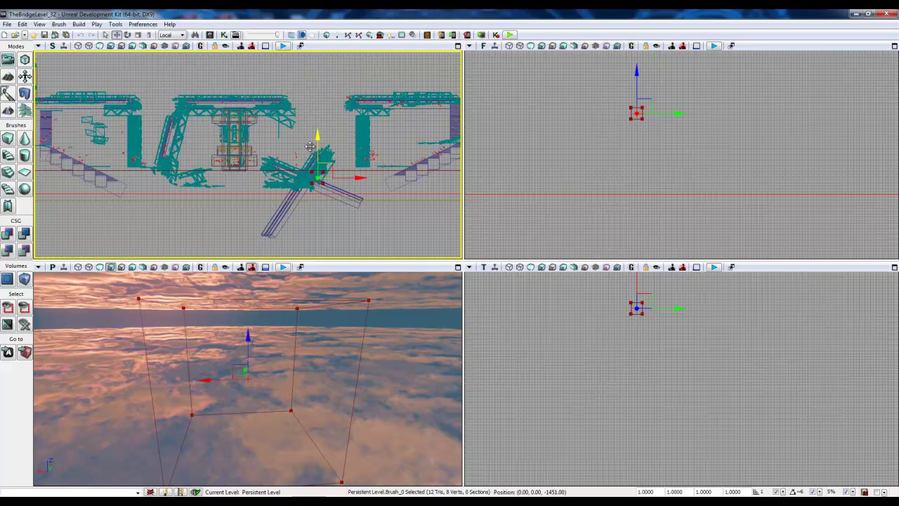
mouse_move(353, 184)
mouse_down()
mouse_move(259, 185)
mouse_move(267, 183)
mouse_up()
- Fine-tune the builder brush's height so its upper edge lines up with the fluid surface below the pillar
scroll(312, 245, up, 6)
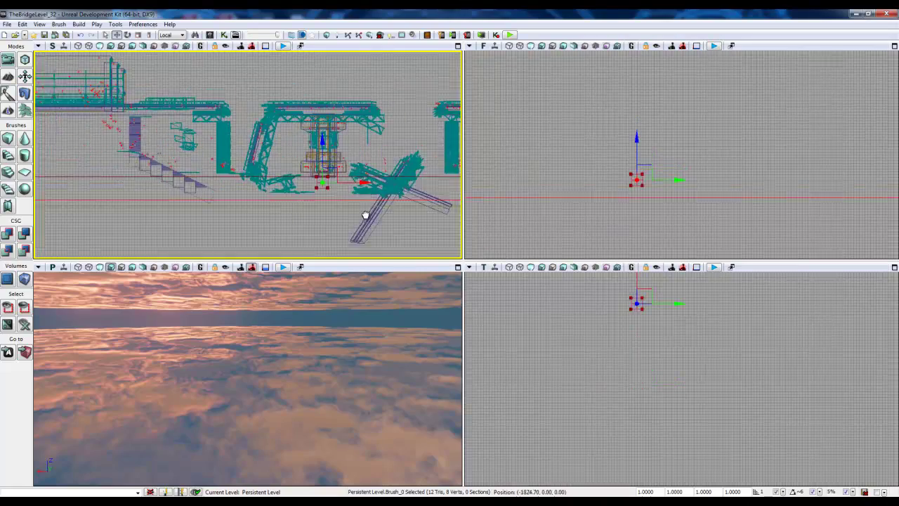
right_drag(310, 184, 161, 182)
scroll(196, 191, up, 3)
drag(243, 114, 248, 117)
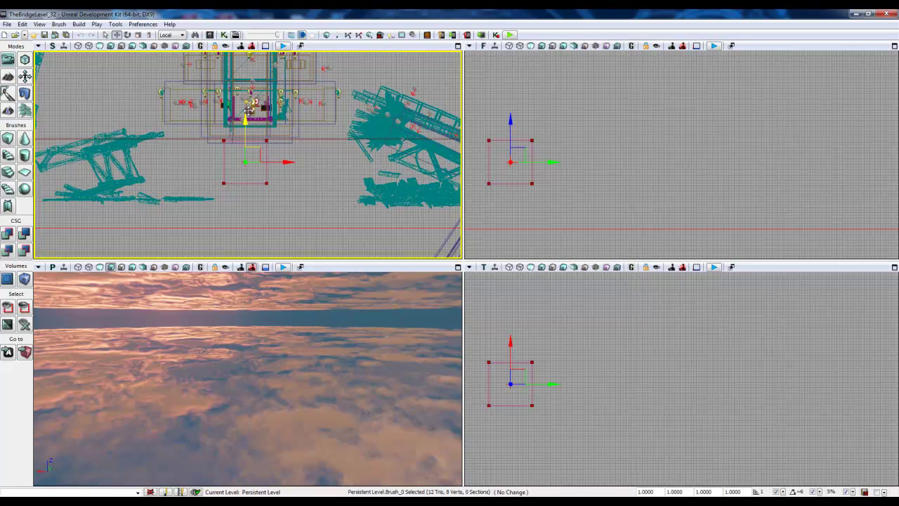
- Scale the builder brush up uniformly to over twice its size and lower it until its upper face meets the water surface
mouse_move(249, 111)
right_down()
mouse_move(339, 241)
mouse_move(321, 164)
right_up()
scroll(320, 168, down, 2)
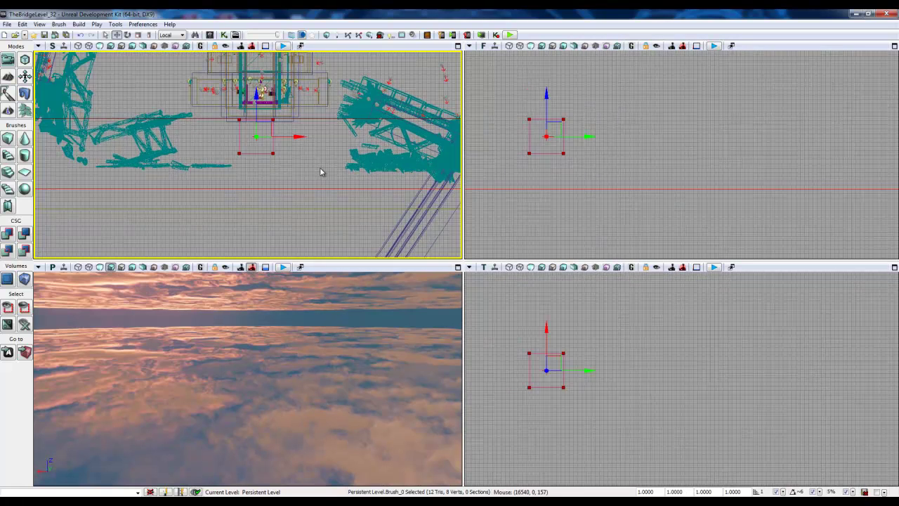
scroll(324, 167, down, 1)
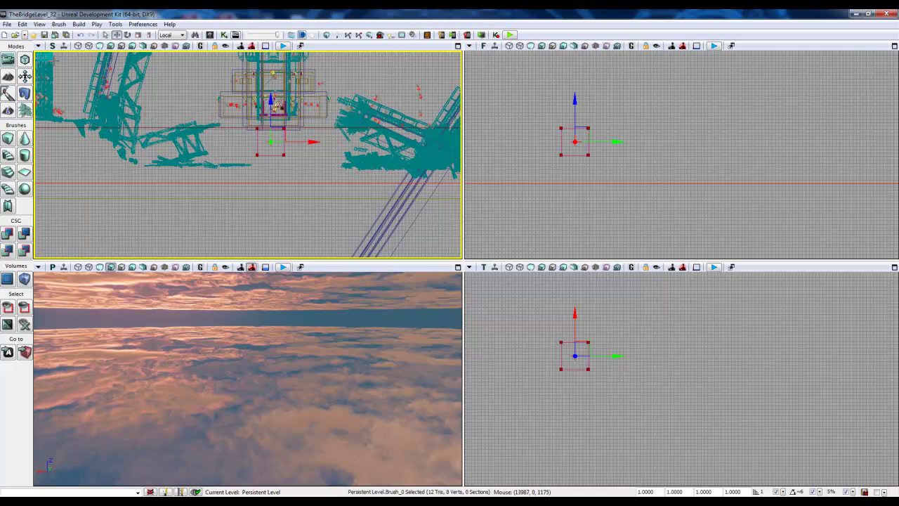
key(space)
key(space)
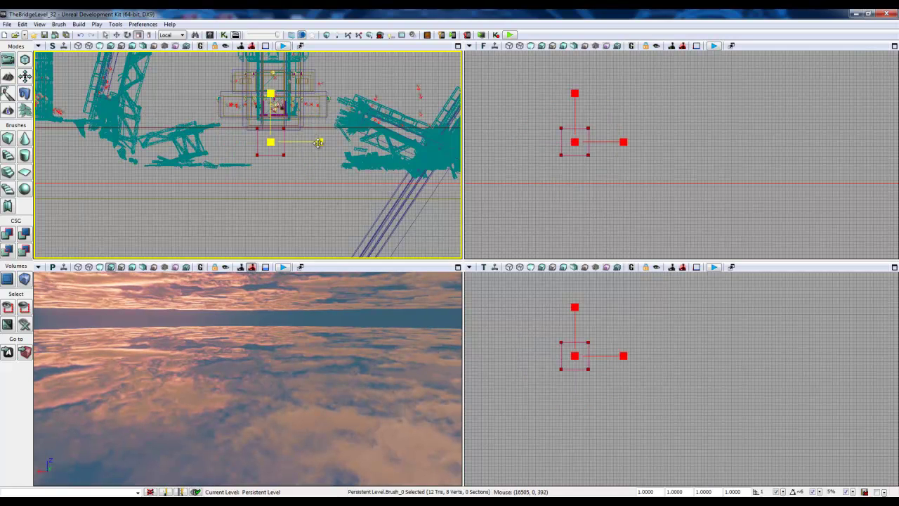
drag(318, 142, 318, 142)
key(space)
drag(273, 100, 279, 113)
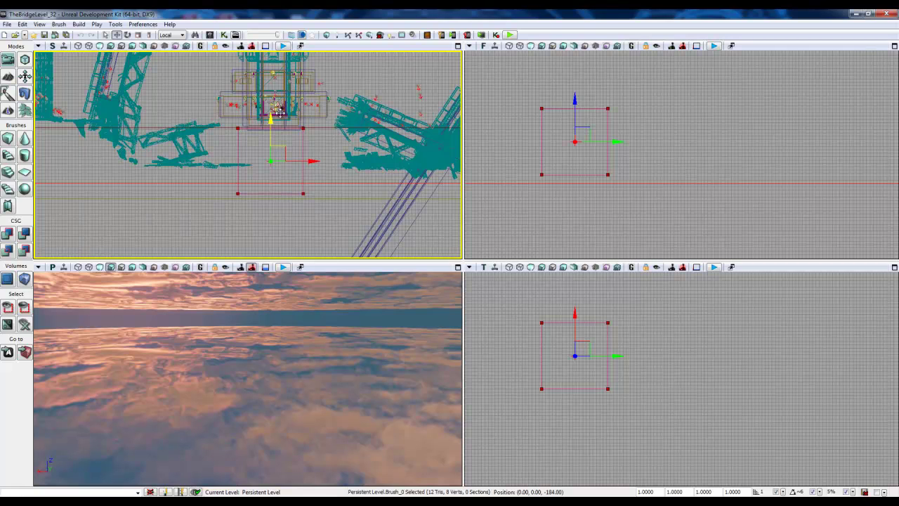
- Move the builder brush sideways along the Y axis in the front view until it sits beneath the bridge's central pillar
mouse_move(642, 195)
mouse_down()
mouse_move(634, 194)
mouse_move(712, 186)
mouse_up()
scroll(695, 177, down, 2)
scroll(695, 177, down, 4)
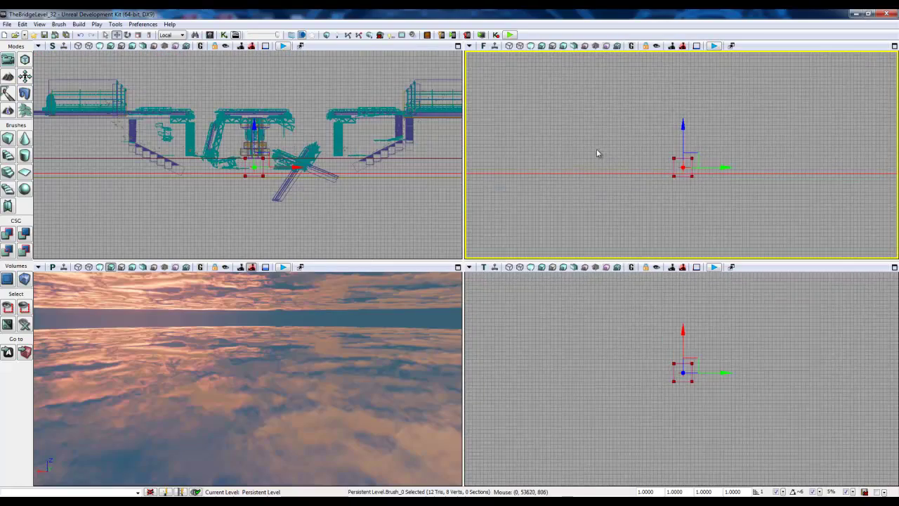
drag(614, 184, 719, 161)
scroll(719, 160, down, 7)
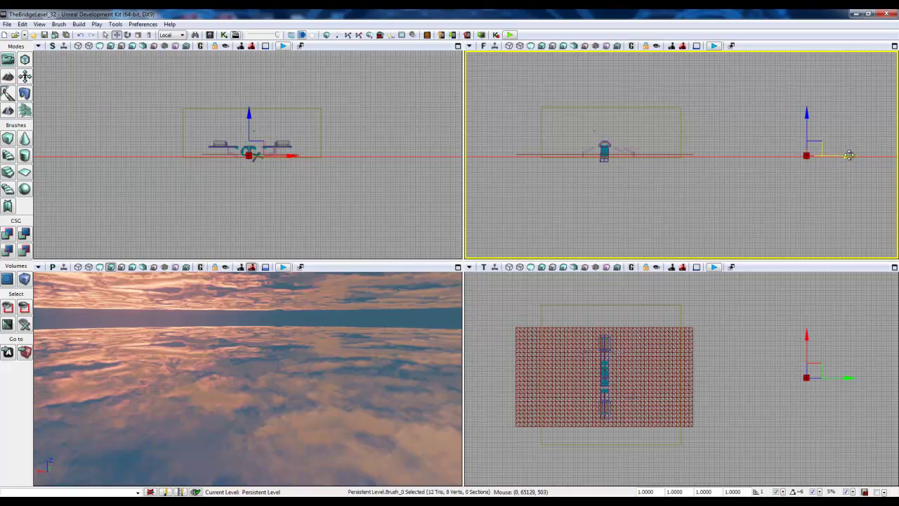
mouse_move(848, 154)
mouse_down()
mouse_move(636, 157)
mouse_move(678, 196)
mouse_up()
scroll(633, 169, up, 10)
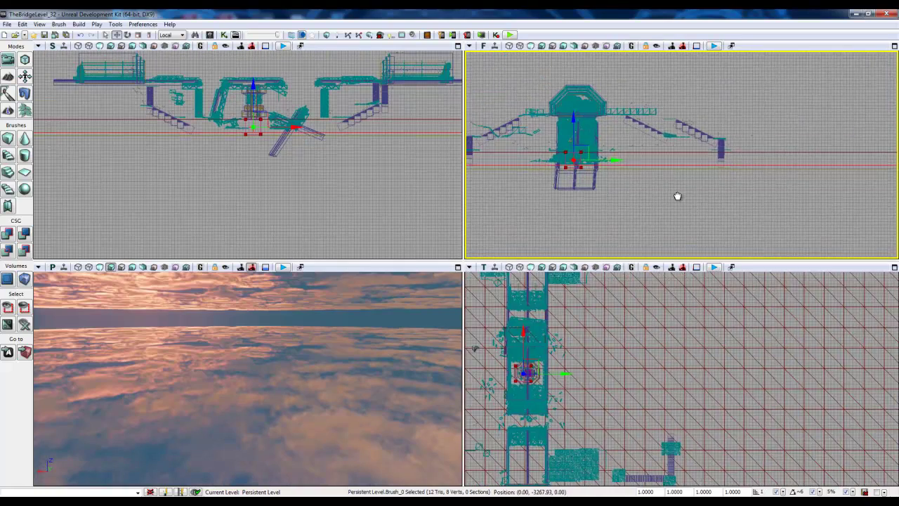
scroll(677, 196, up, 10)
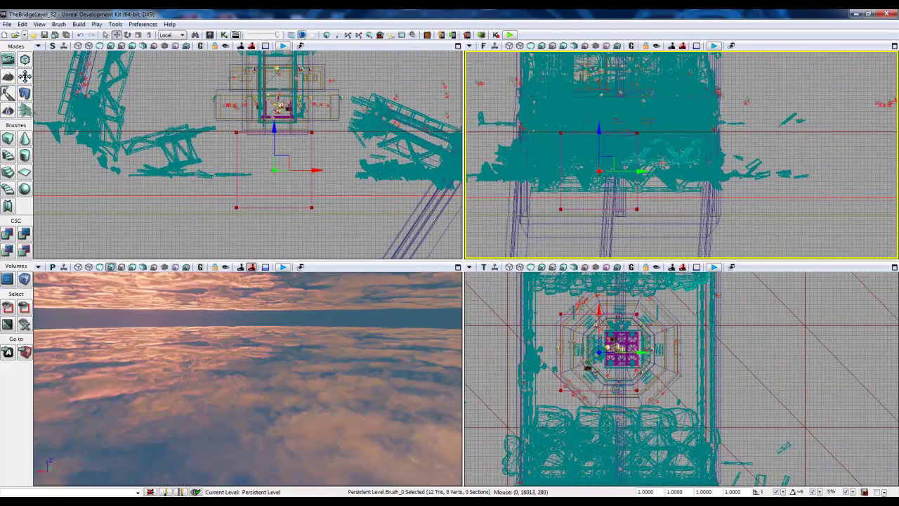
- Stretch the builder brush along the X axis only in the side view until it spans the fluid surface's length
scroll(703, 173, down, 10)
scroll(702, 172, down, 4)
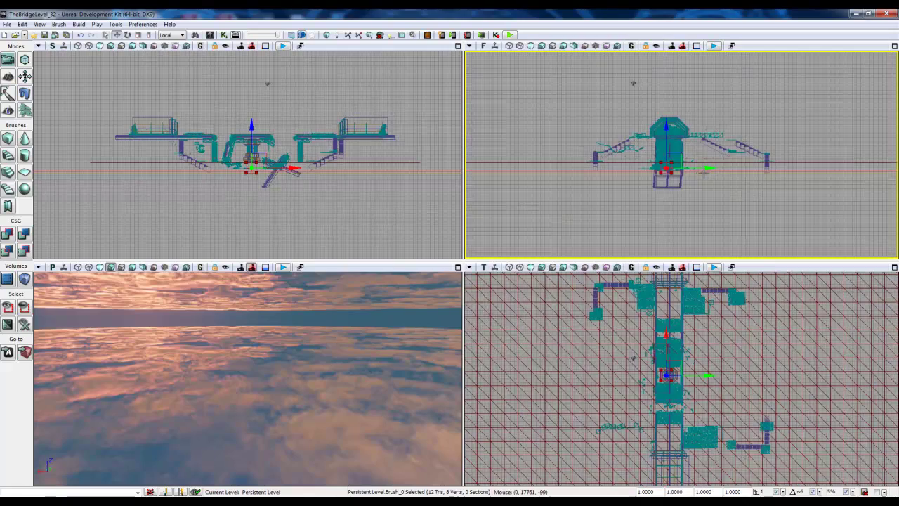
drag(378, 191, 377, 220)
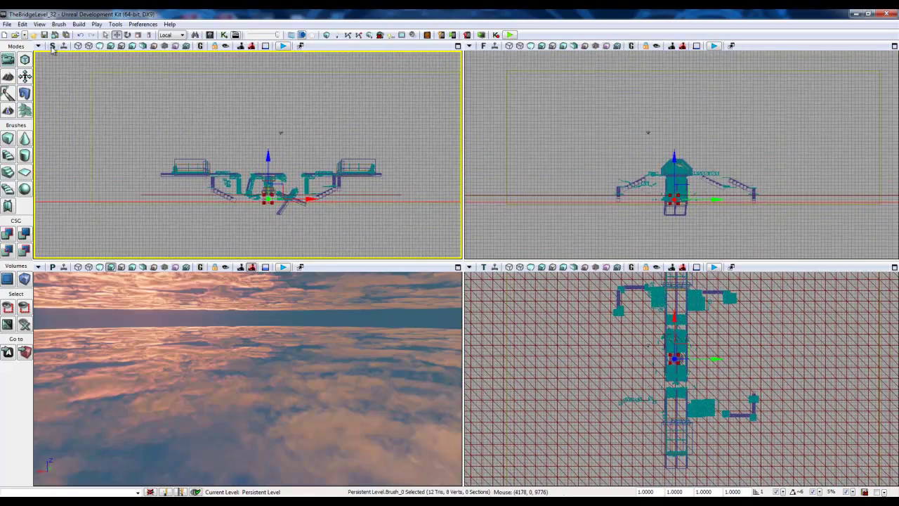
click(148, 34)
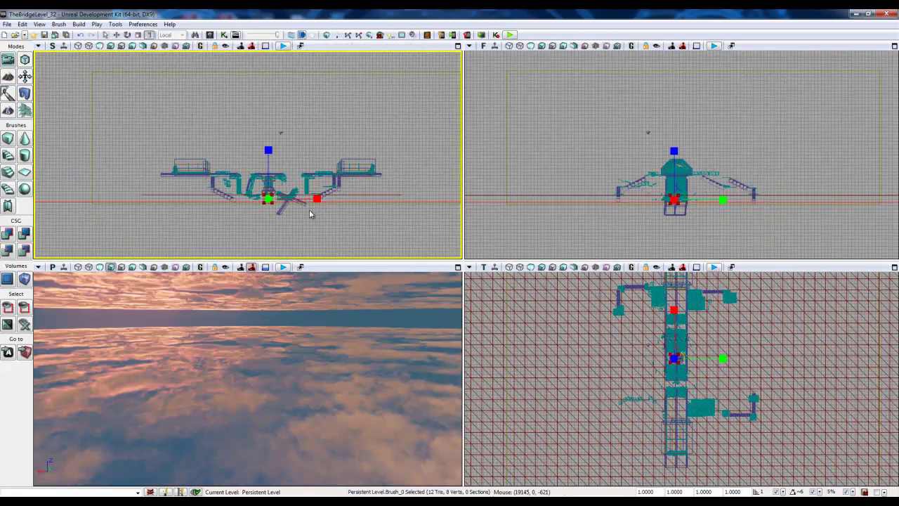
scroll(311, 215, up, 5)
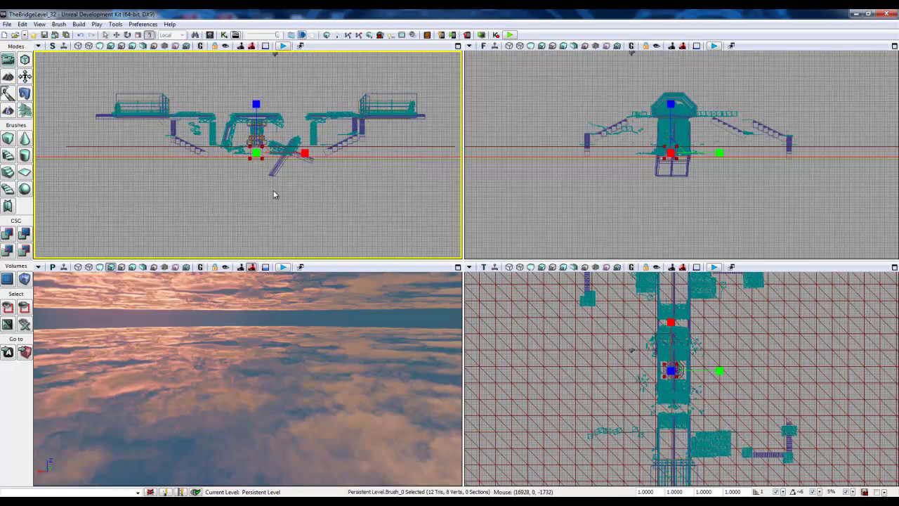
mouse_move(292, 197)
mouse_down()
mouse_move(254, 208)
mouse_move(283, 201)
mouse_up()
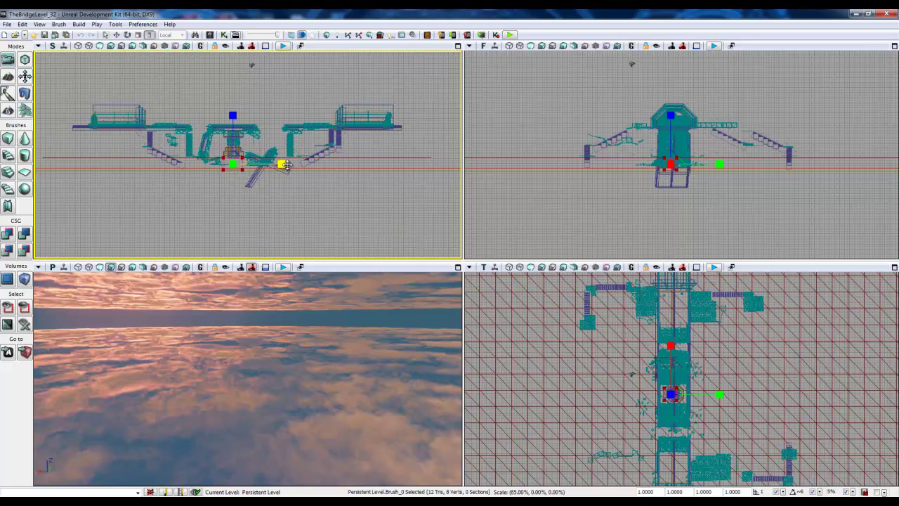
drag(303, 167, 307, 167)
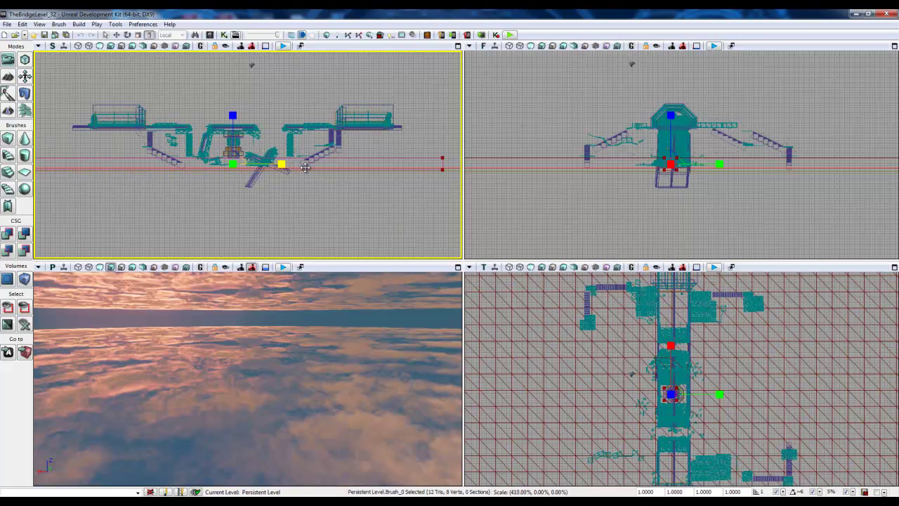
drag(277, 190, 306, 186)
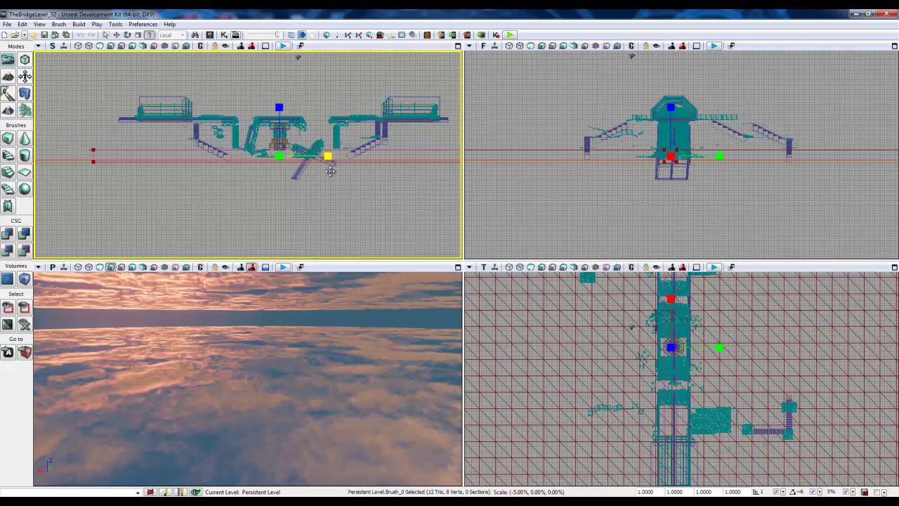
- Stretch the builder brush along the Y axis in the front view until its edges match the fluid surface's width
drag(724, 214, 698, 193)
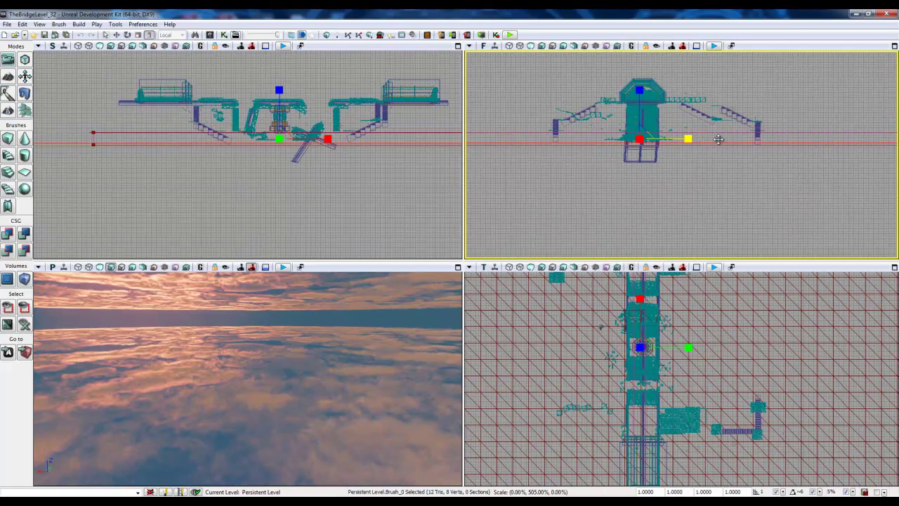
scroll(682, 187, down, 3)
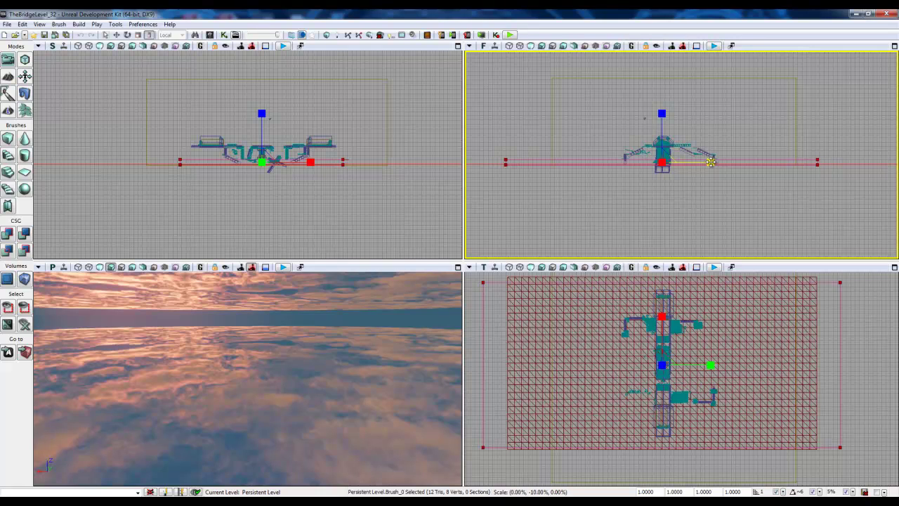
drag(711, 163, 710, 163)
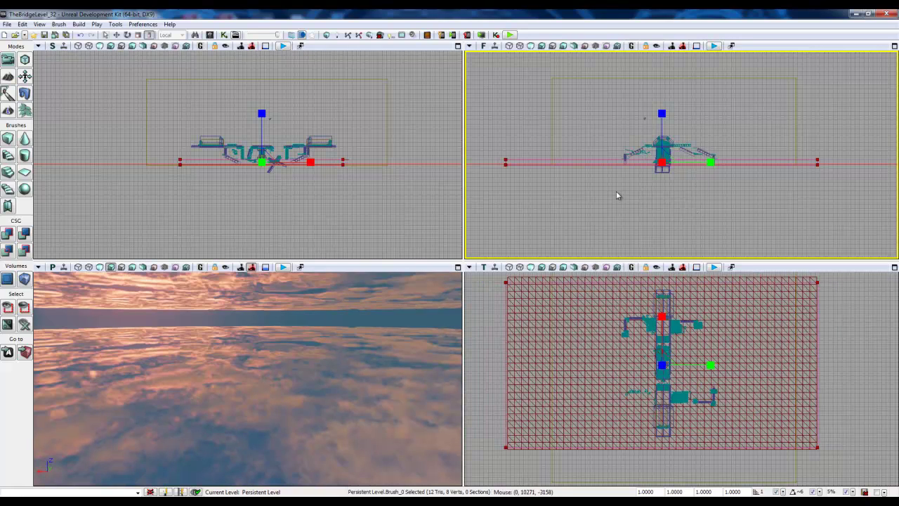
- Scale the builder brush along the Z axis only in the side view to make it deeper beneath the bridge
key(w)
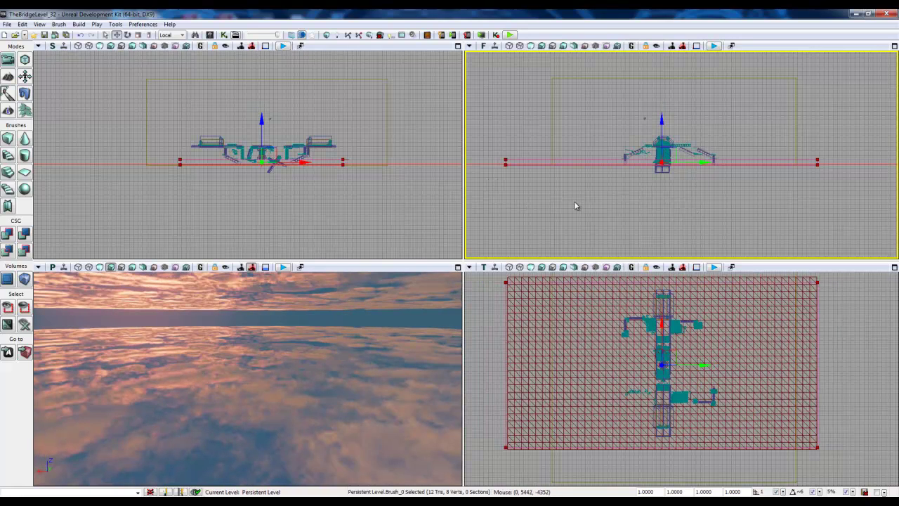
key(e)
key(r)
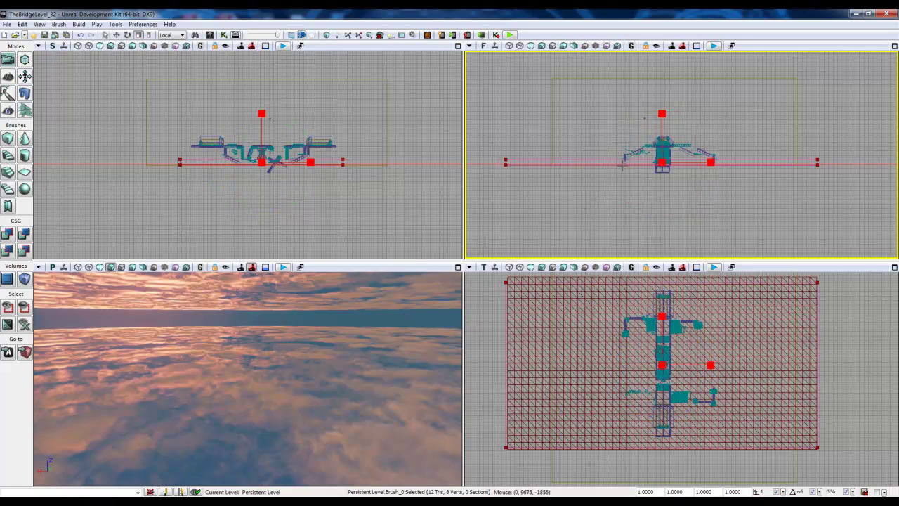
click(148, 36)
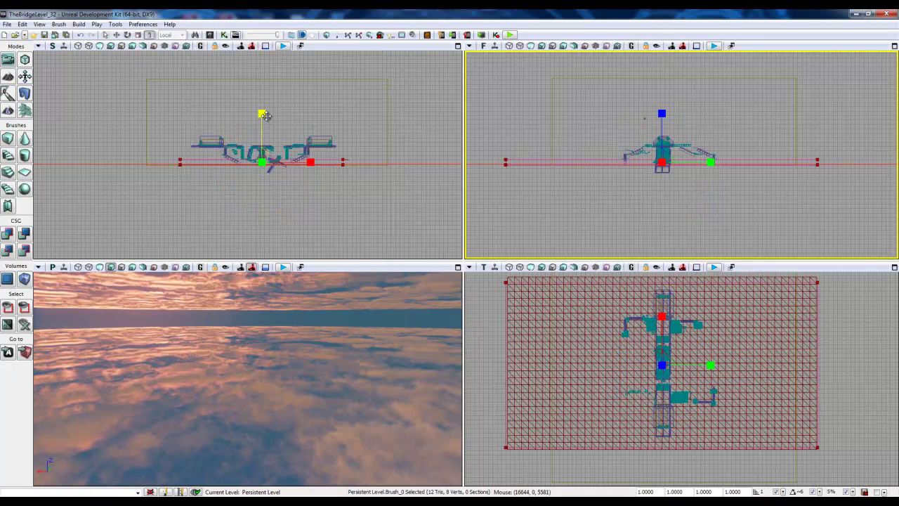
scroll(259, 148, up, 8)
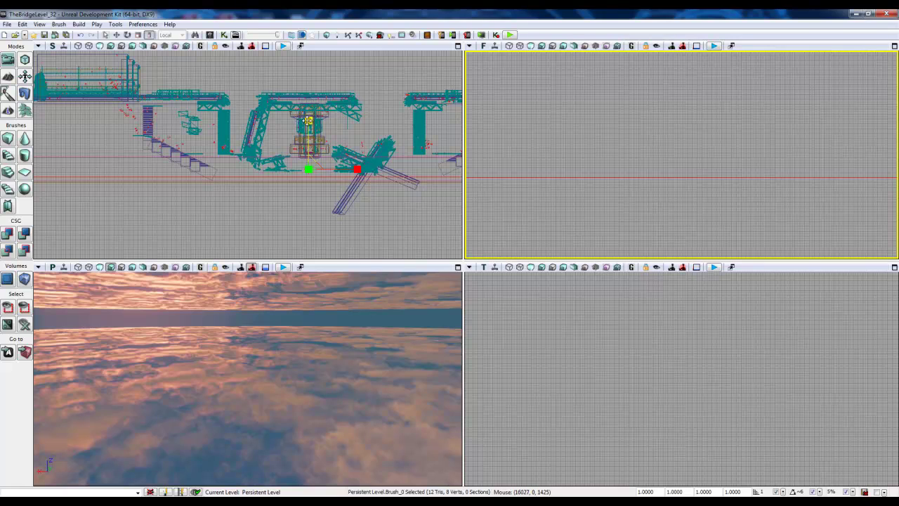
drag(309, 122, 309, 138)
- Lower the deepened builder brush and fine-tune its height in the side view until its upper face meets the fluid surface
key(space)
scroll(298, 165, up, 3)
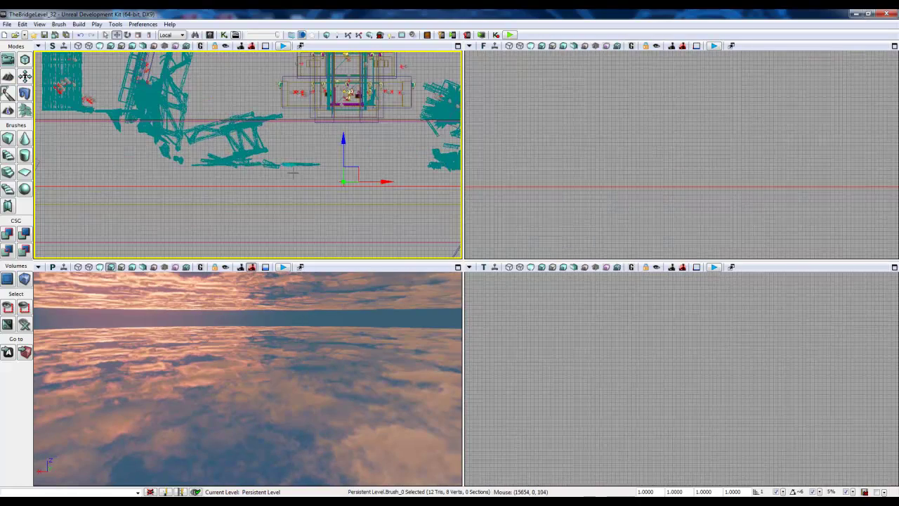
scroll(247, 179, up, 5)
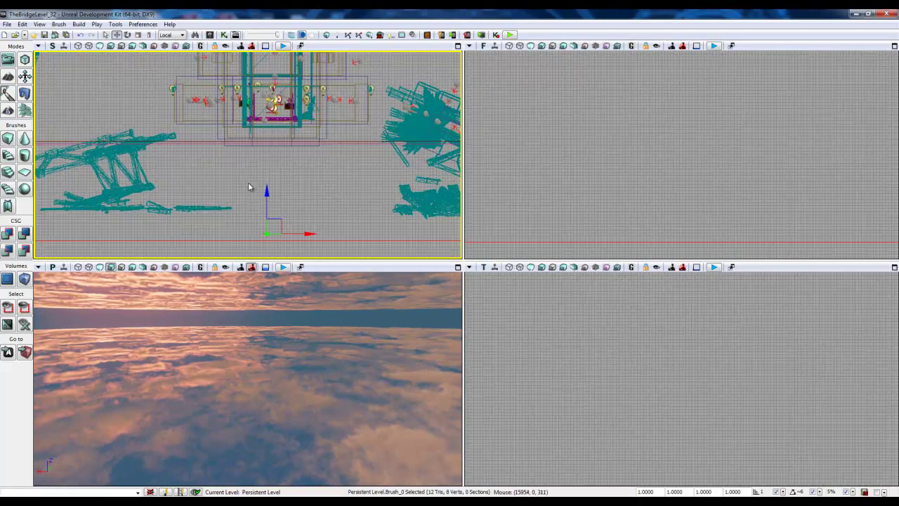
drag(272, 200, 267, 202)
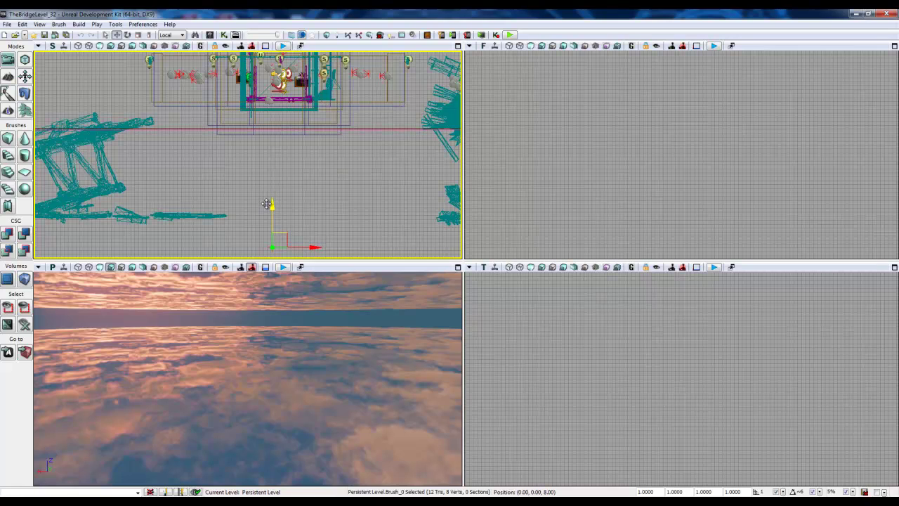
drag(276, 195, 272, 103)
scroll(273, 103, down, 5)
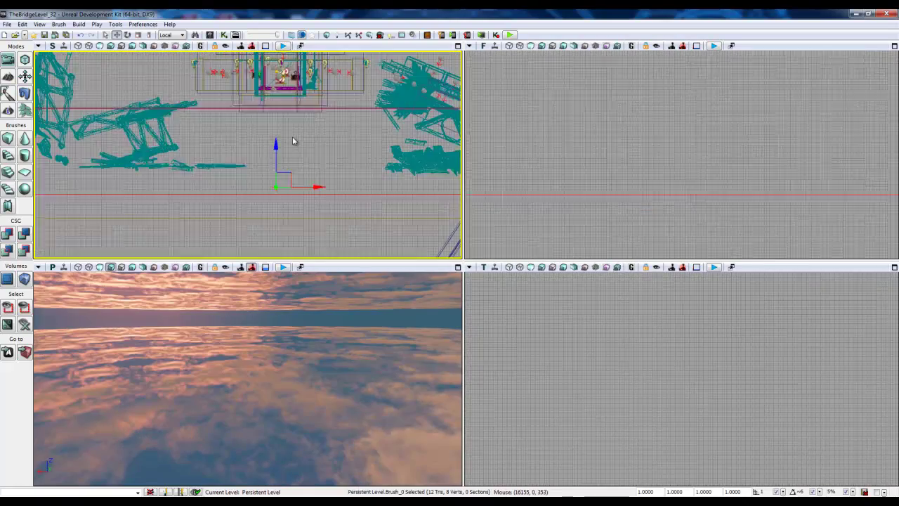
scroll(311, 132, down, 1)
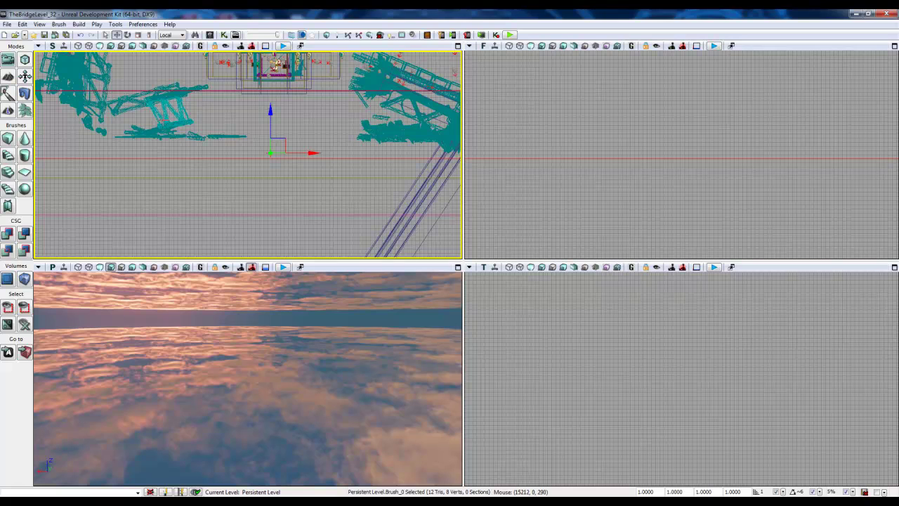
scroll(293, 144, down, 3)
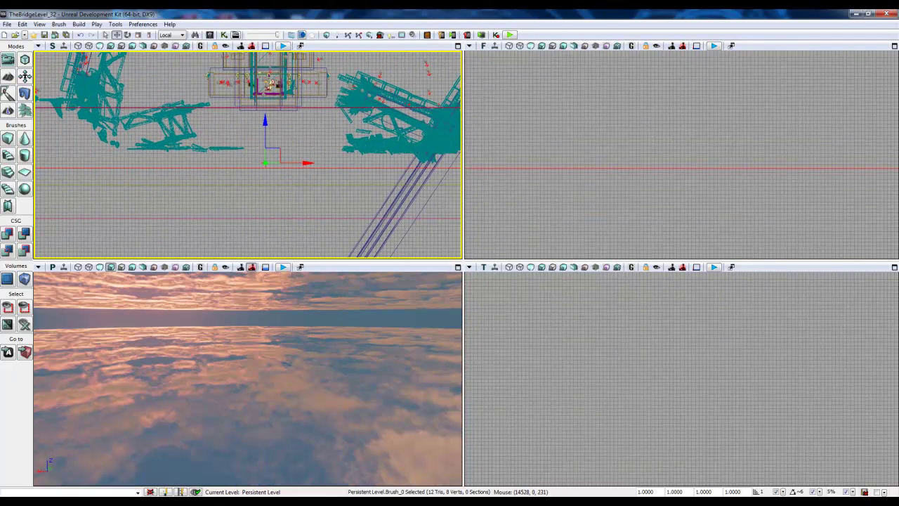
- Add a UTWaterVolume from the builder brush, and move the brush down out of the volume
right_click(26, 280)
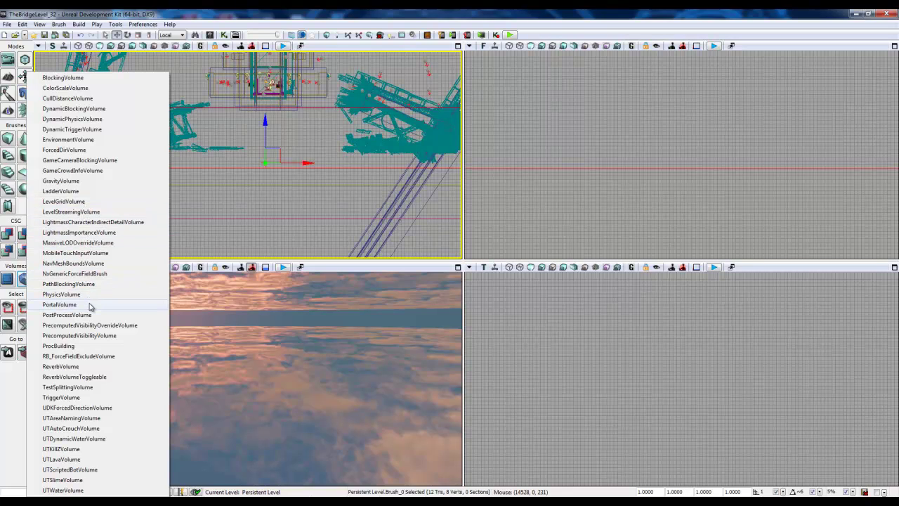
click(81, 491)
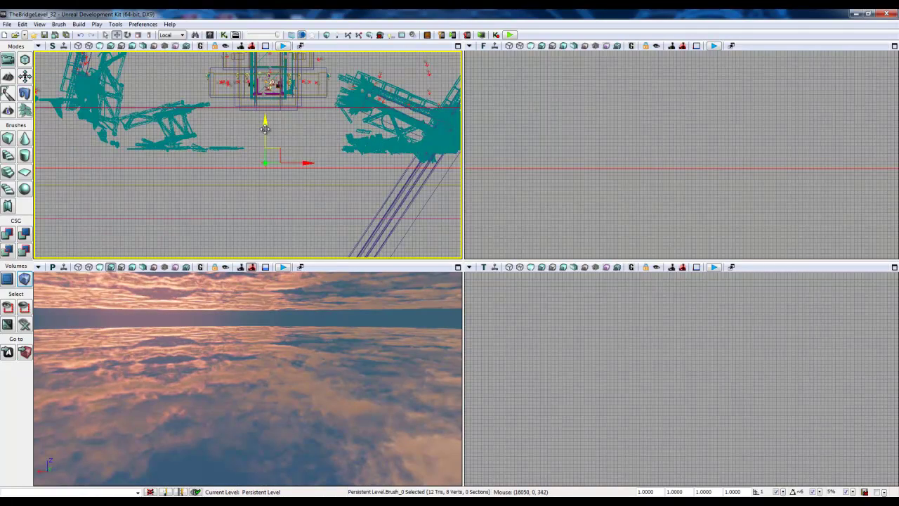
drag(264, 123, 256, 257)
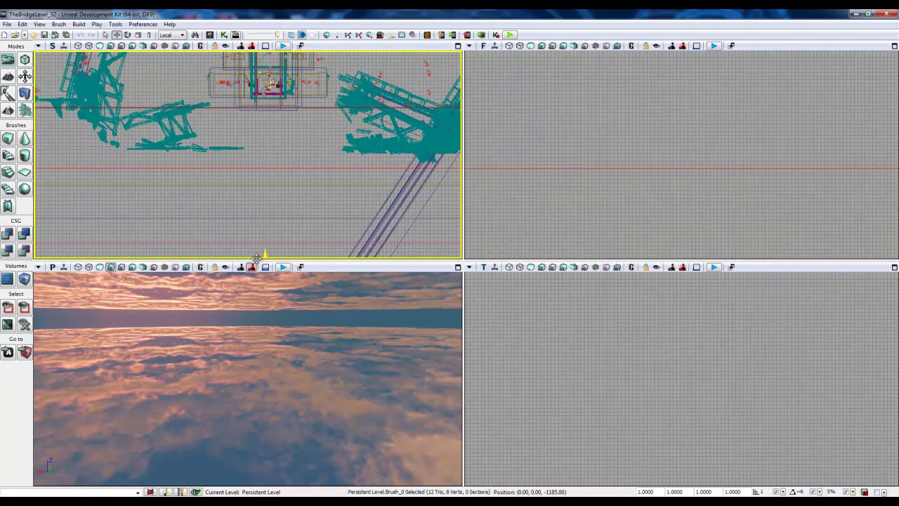
- Select the new UTWaterVolume by its lower edge in the side view, not the LightmassImportanceVolume
click(260, 186)
drag(259, 186, 433, 148)
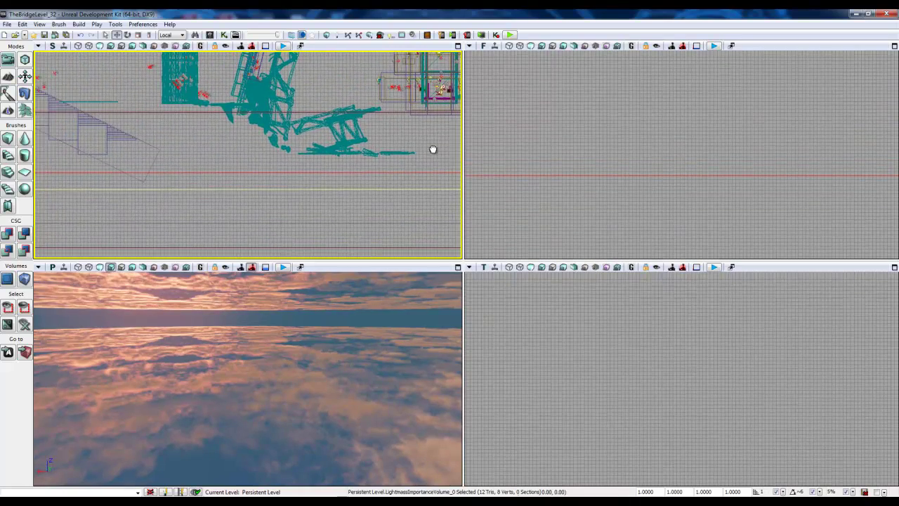
scroll(341, 151, down, 7)
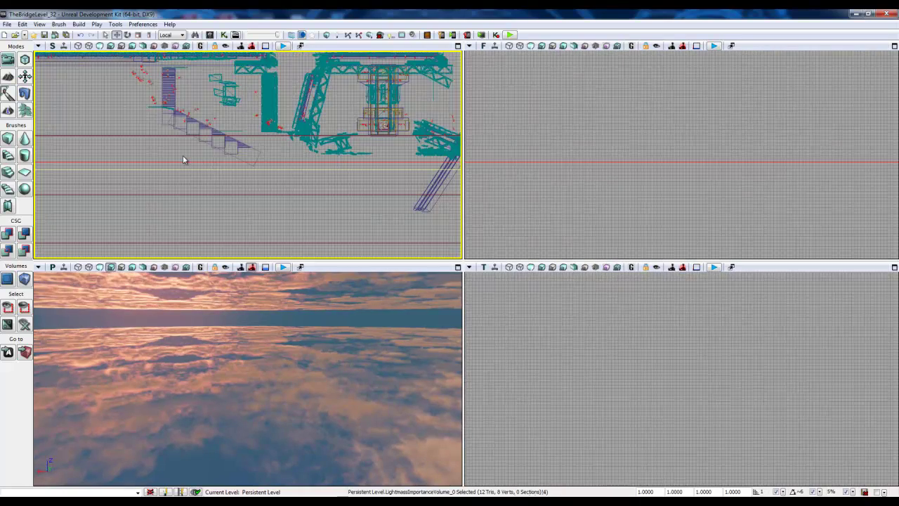
scroll(182, 160, up, 3)
drag(350, 201, 256, 208)
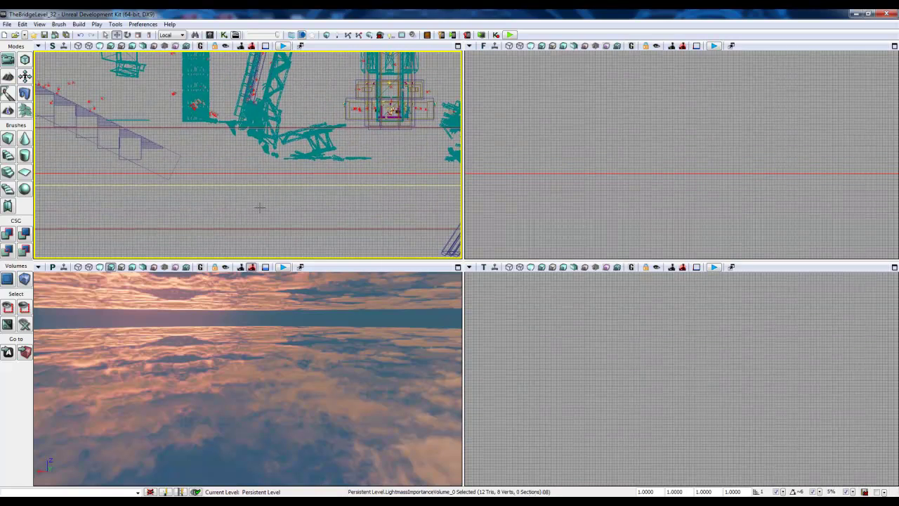
click(259, 209)
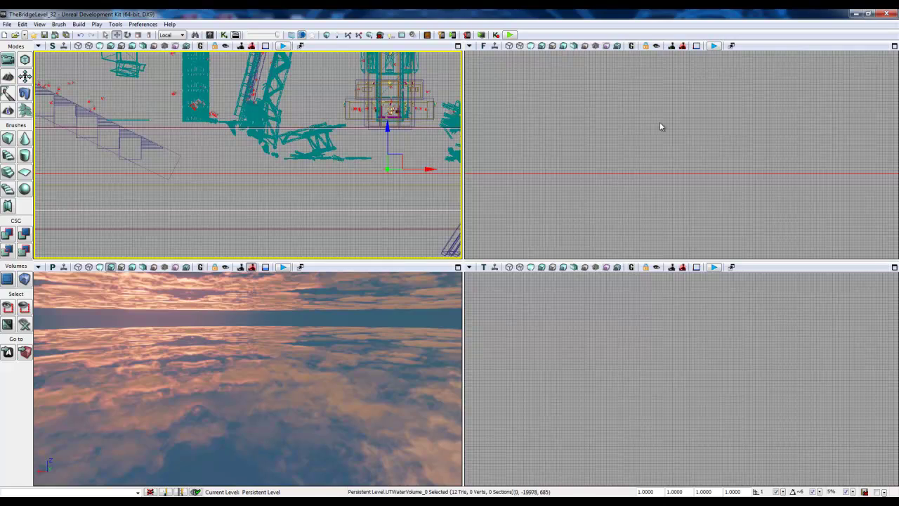
- Unhide all hidden level actors and examine the water volume around the bridge and terrain in the perspective view
drag(661, 127, 603, 130)
right_drag(386, 322, 85, 300)
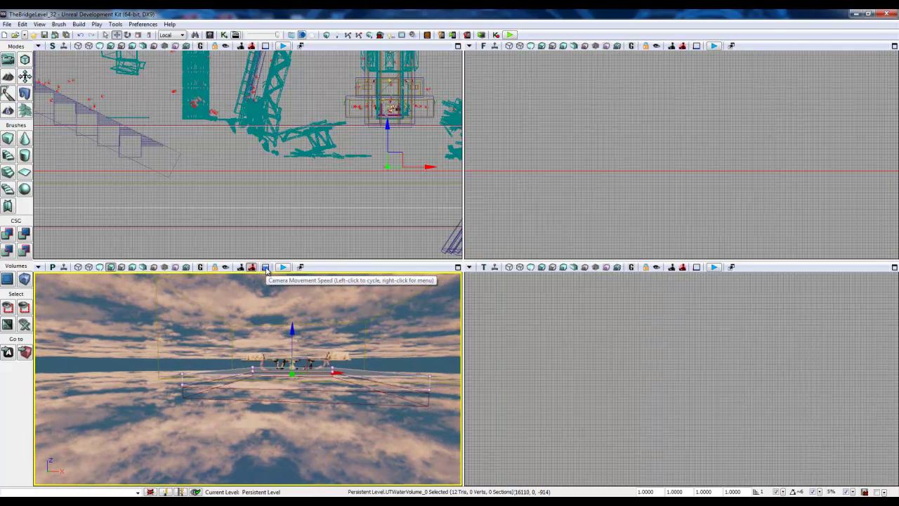
right_drag(316, 338, 325, 328)
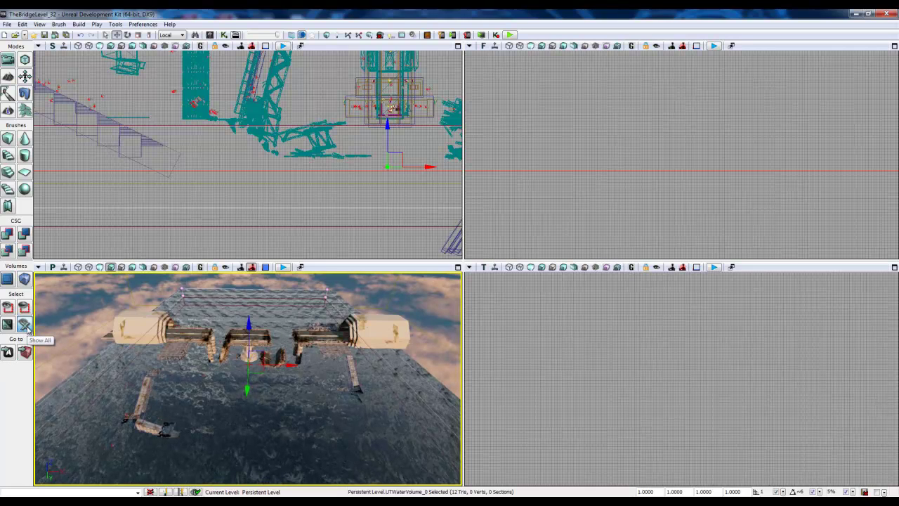
click(27, 328)
right_drag(315, 454, 238, 379)
key(w)
key(w)
key(s)
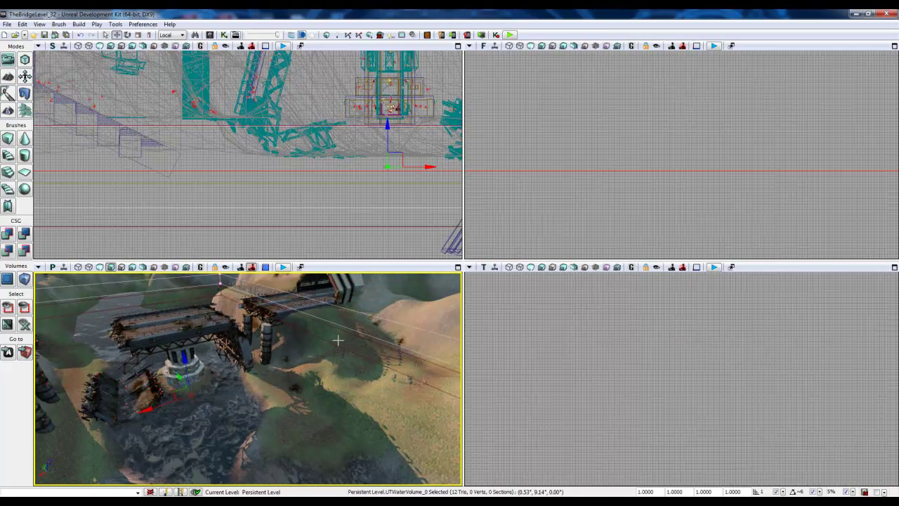
right_drag(337, 339, 397, 338)
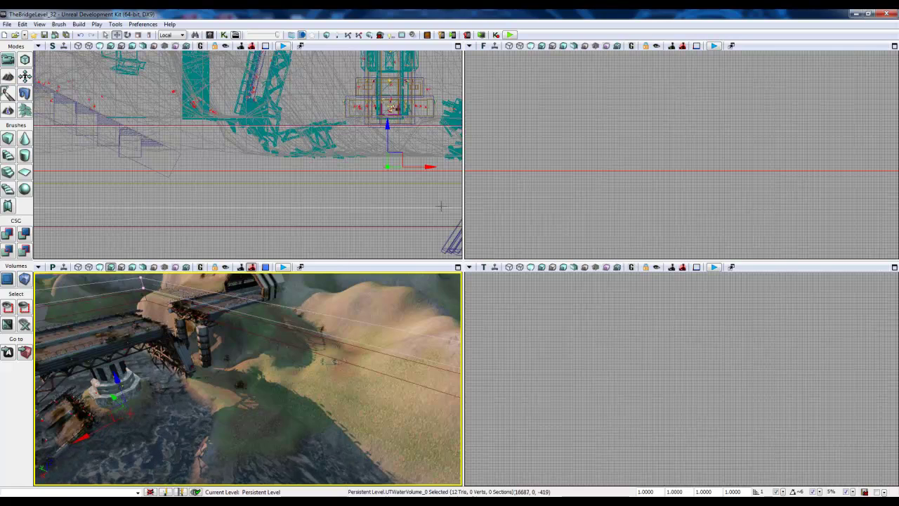
- Open the UTWaterVolume's properties, review its volume and collision settings, and close them
right_click(410, 166)
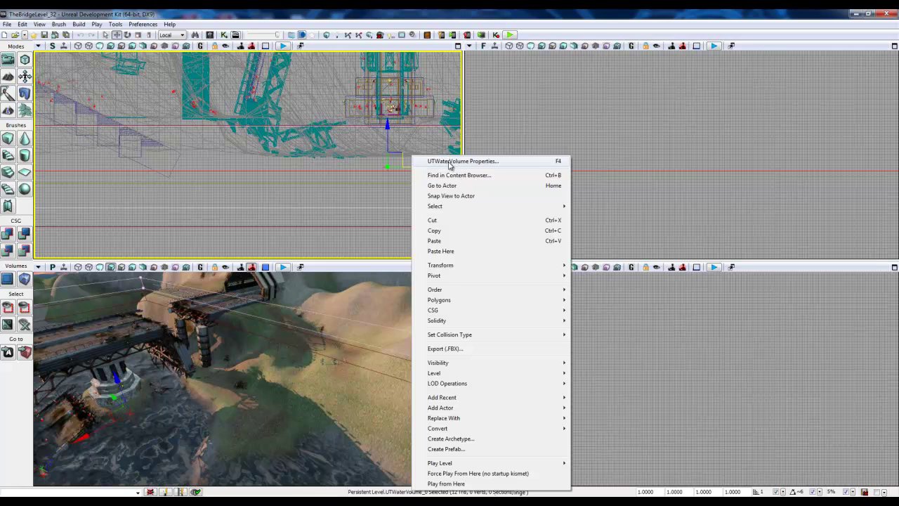
click(449, 163)
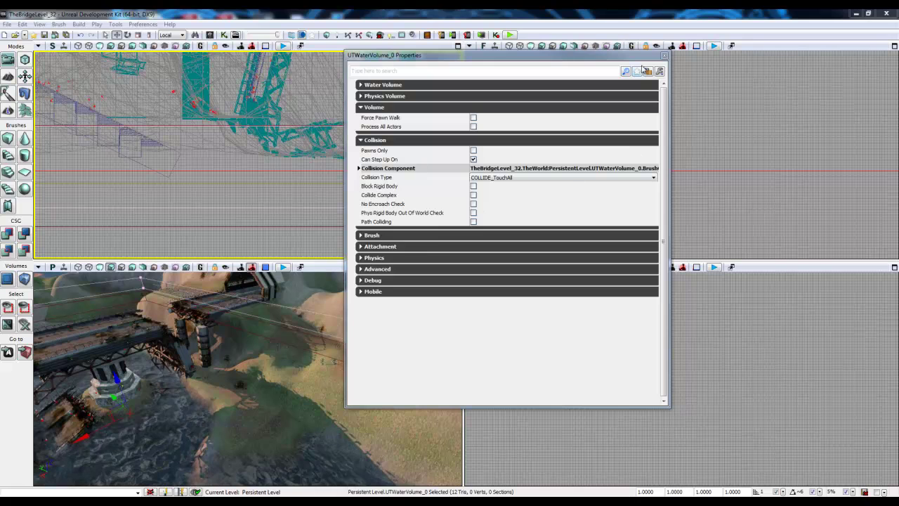
click(665, 56)
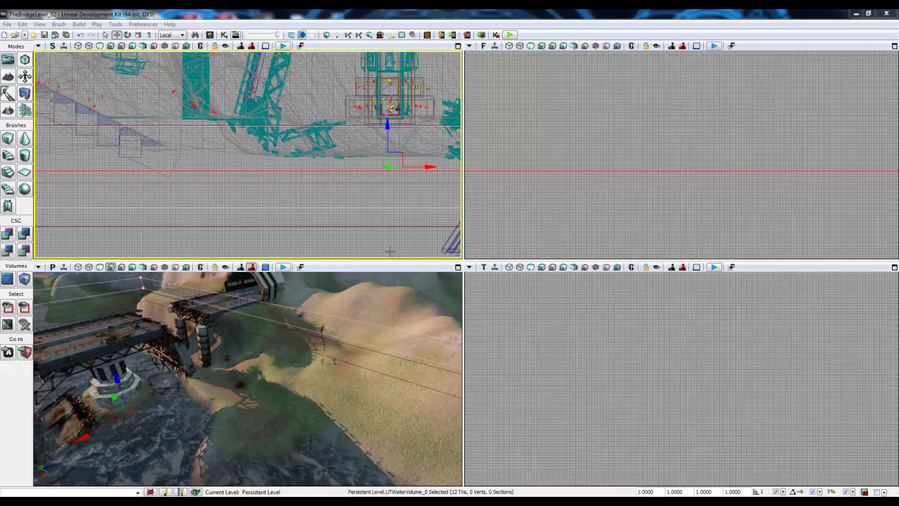
- Maximize the perspective view and look across the river toward the bridge from the grassy bank
click(457, 267)
right_drag(466, 294, 40, 62)
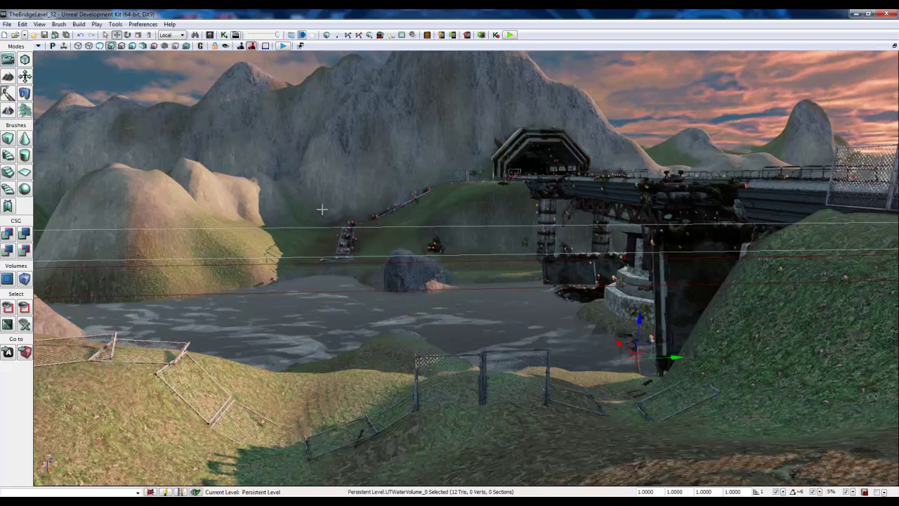
- Playtest the level in the perspective view, walking from the grassy bank into the river and swimming under and above the water
right_drag(321, 206, 287, 195)
click(285, 46)
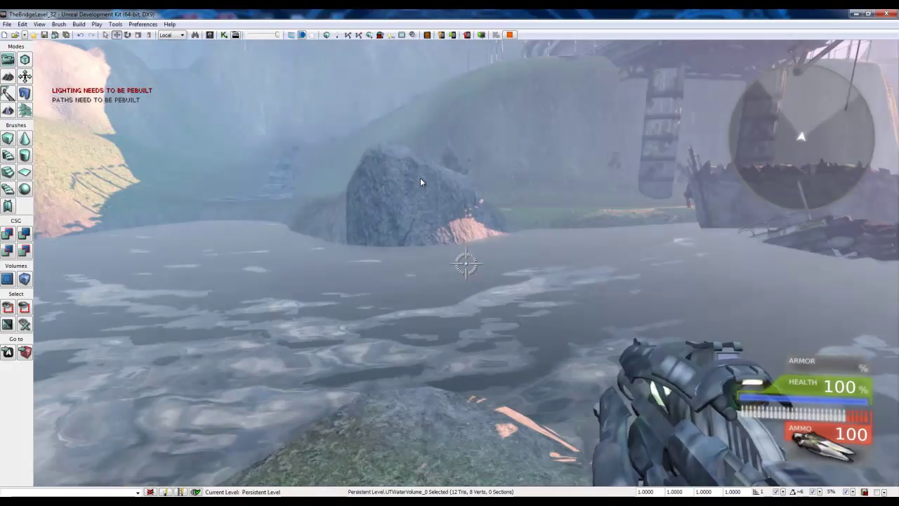
key(w)
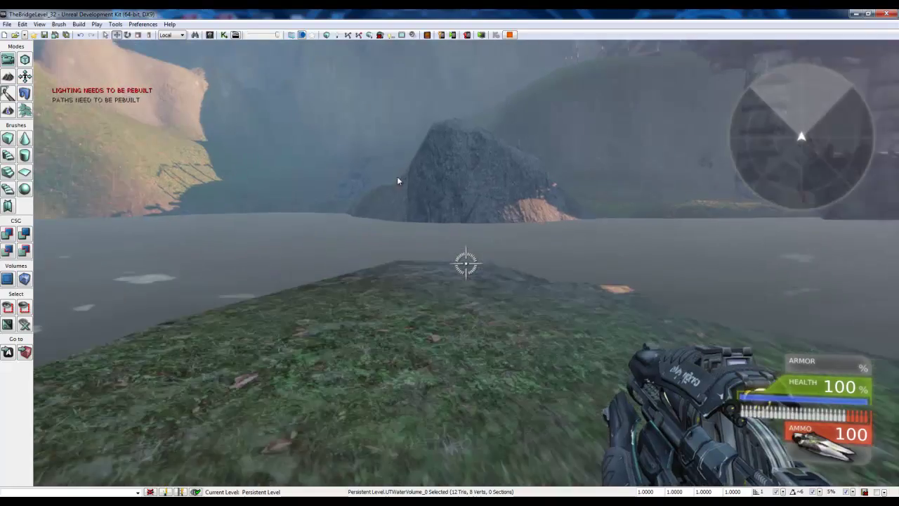
key(w)
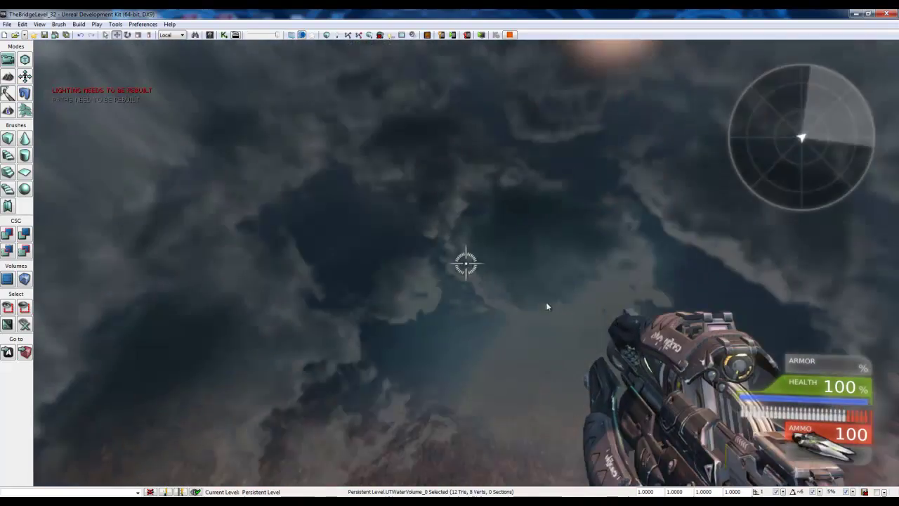
key(w)
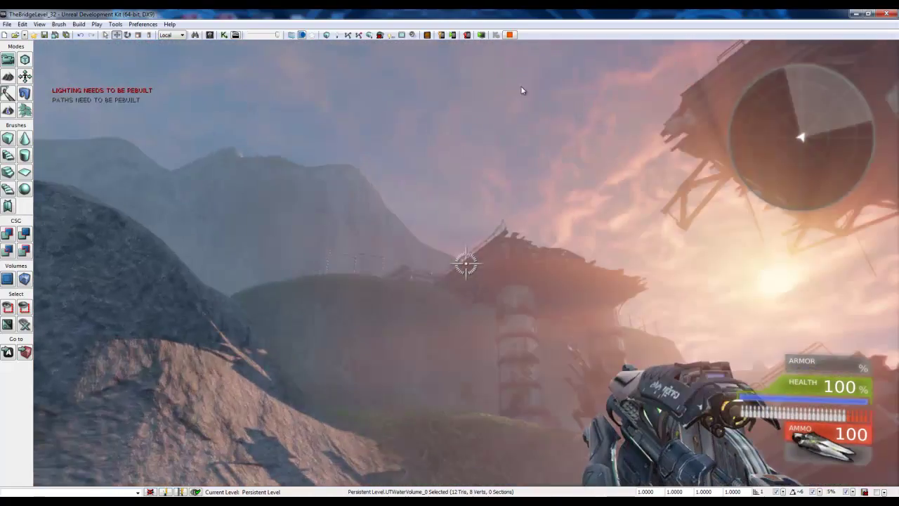
key(w)
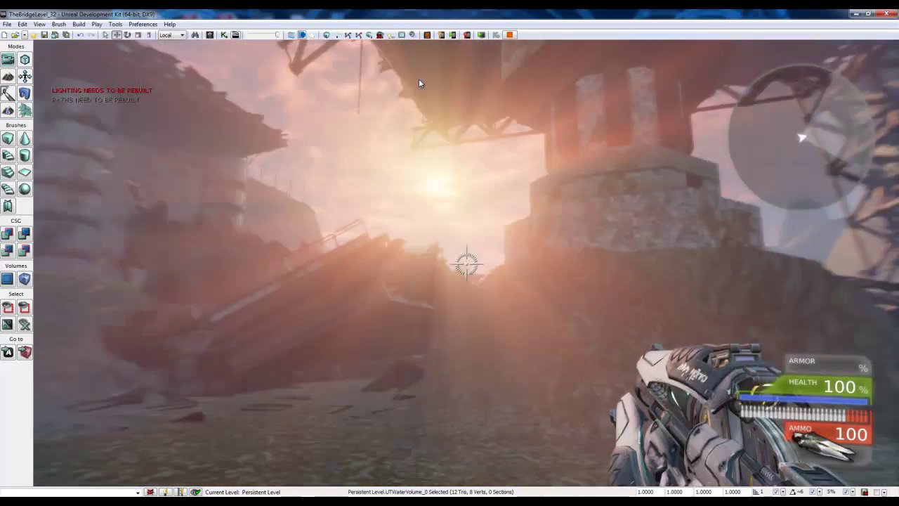
key(w)
key(w)
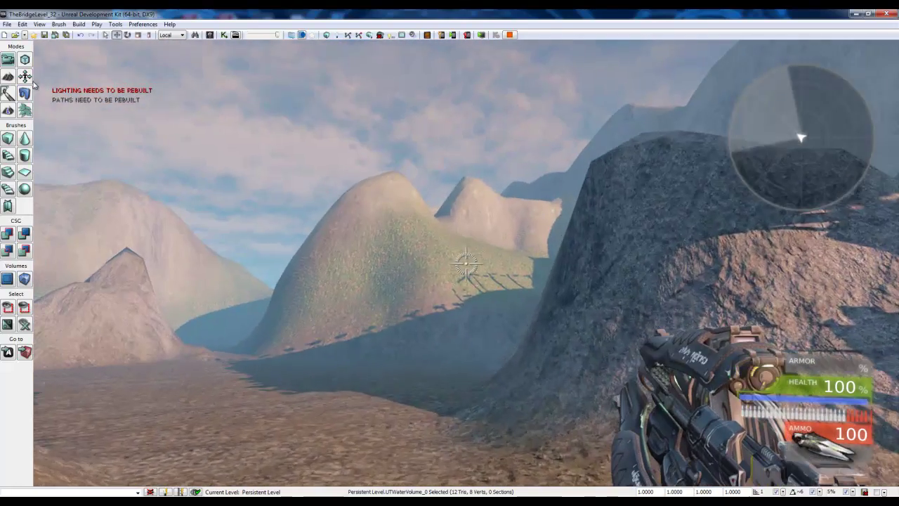
key(w)
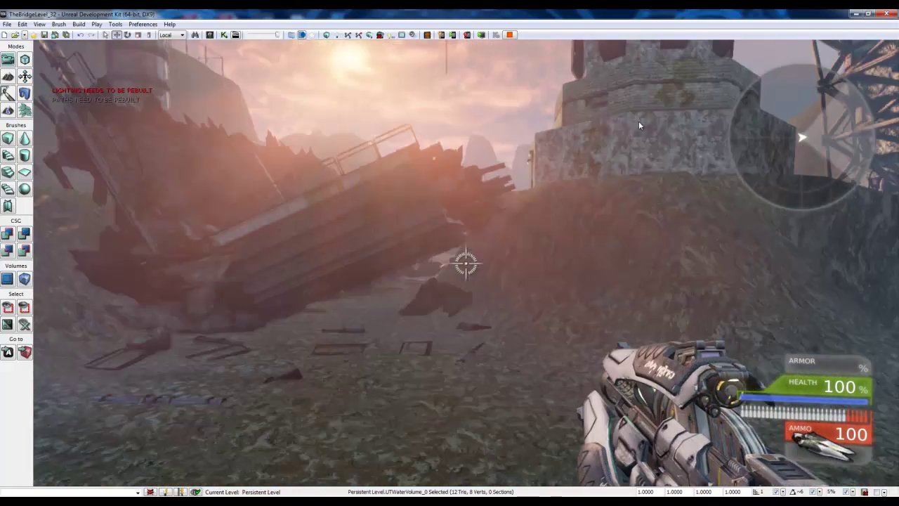
key(w)
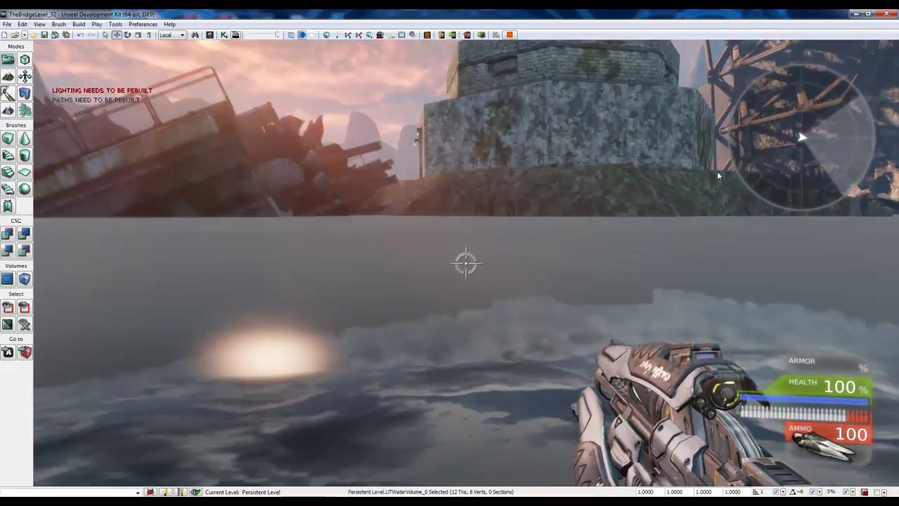
- Continue the playtest by diving and surfacing around the bridge's concrete pier to examine how the underwater area looks, and end it
key(w)
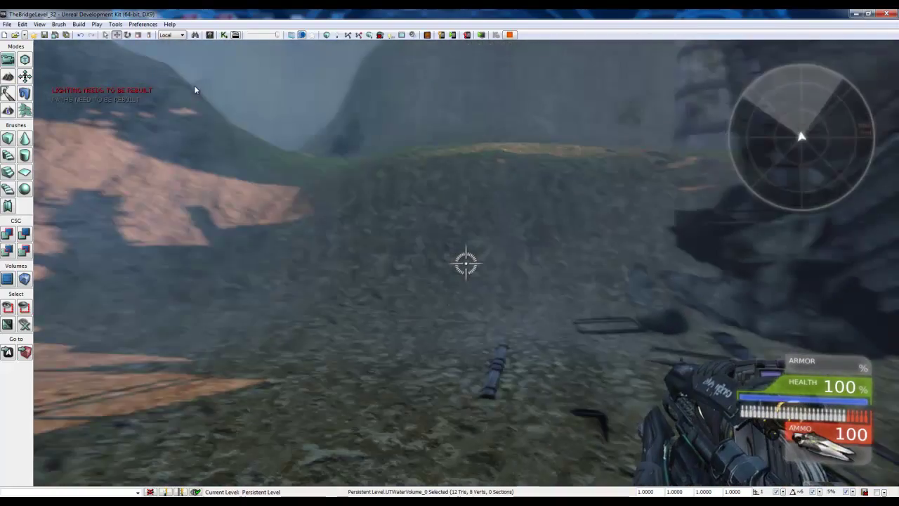
key(w)
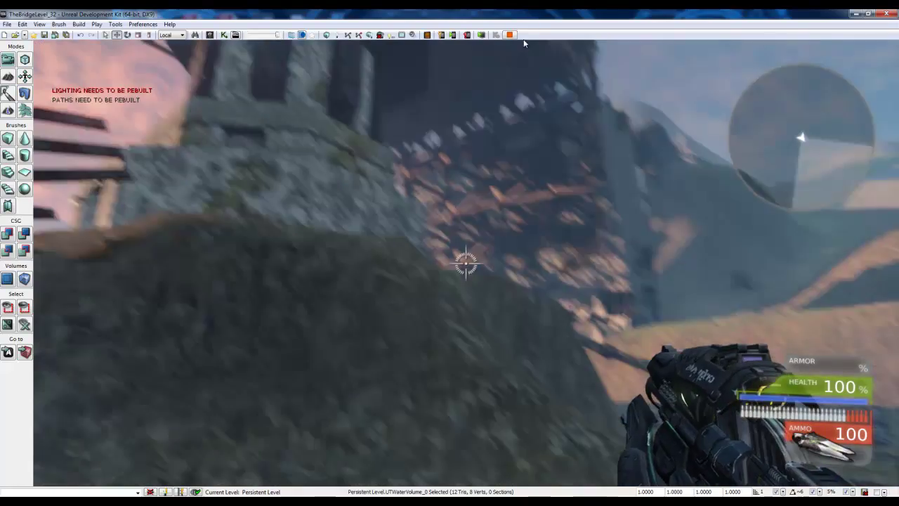
key(w)
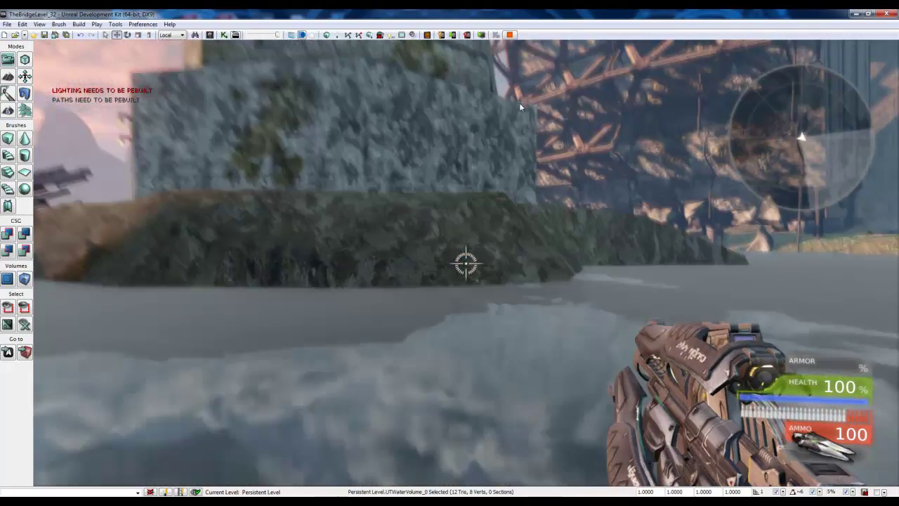
key(w)
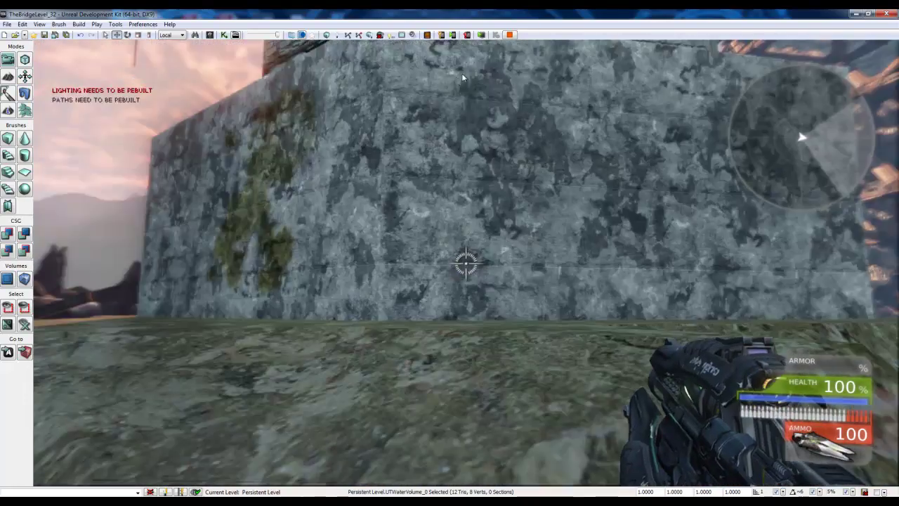
key(space)
key(w)
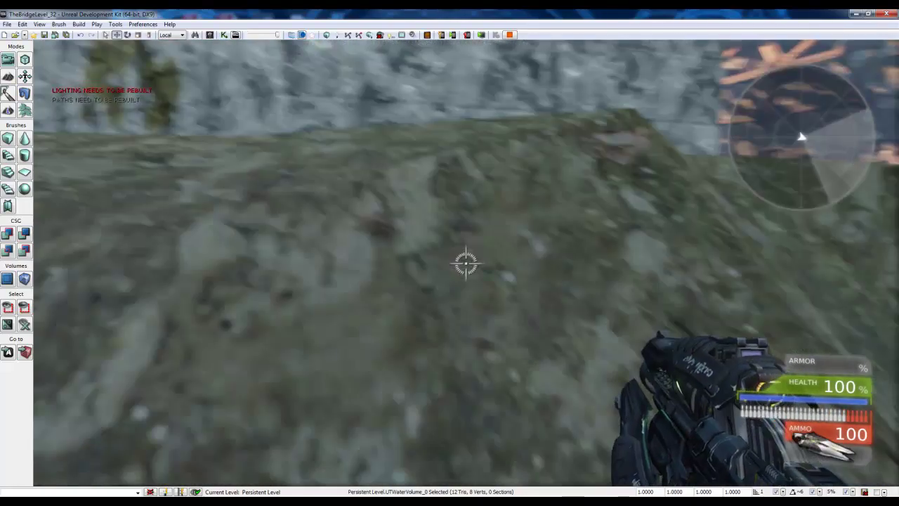
key(w)
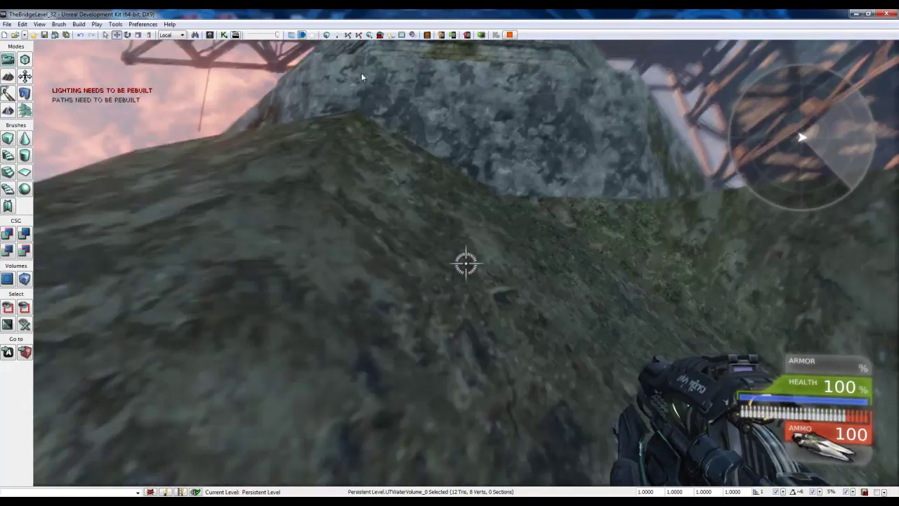
key(w)
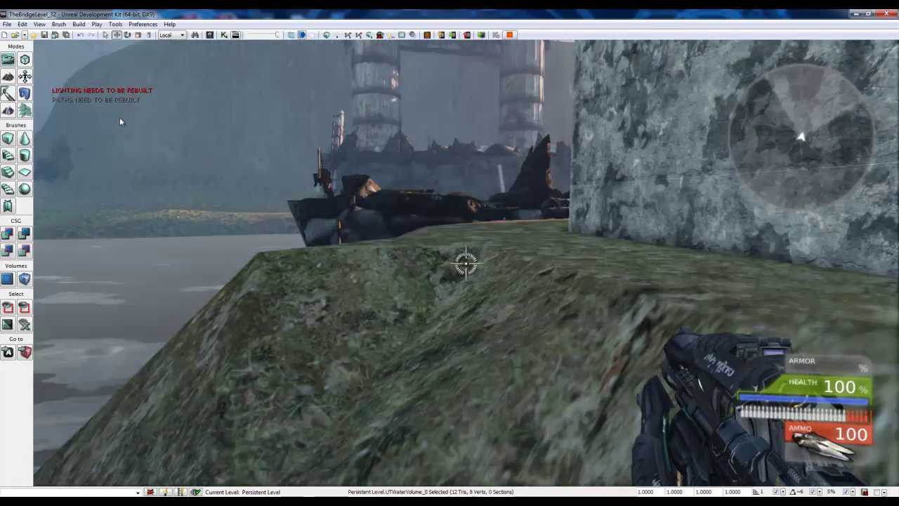
key(w)
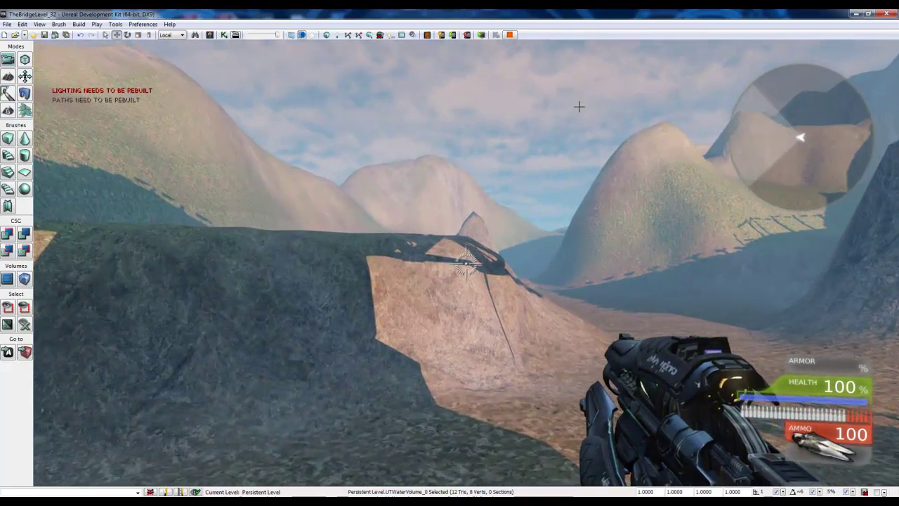
key(Escape)
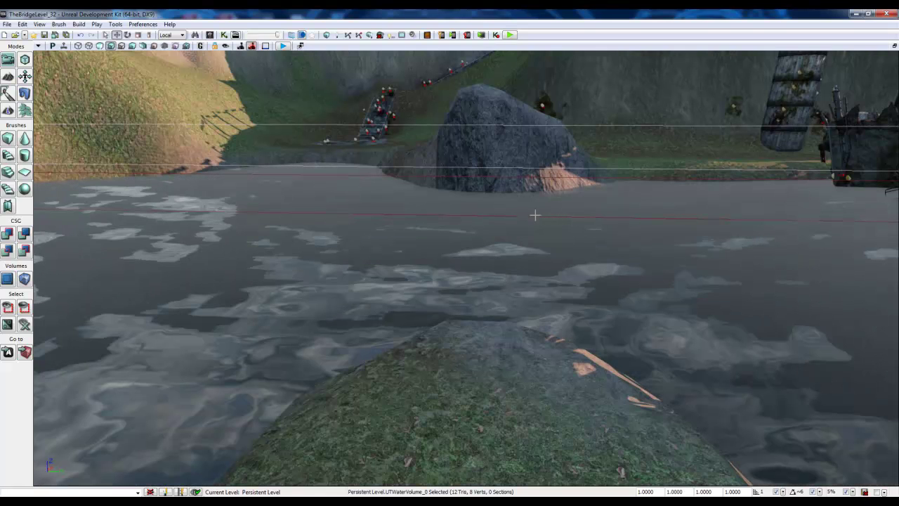
- Select the terrain beside the river and hide it
right_drag(597, 216, 628, 332)
click(581, 325)
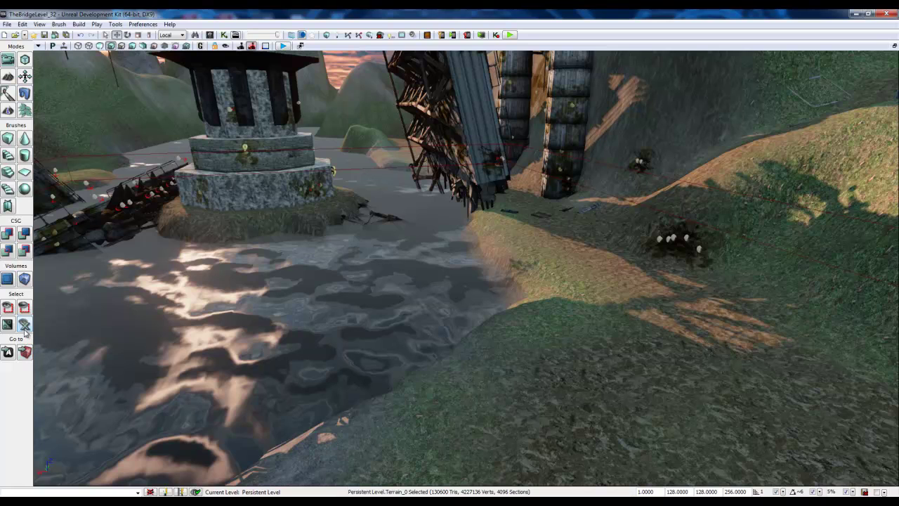
click(23, 307)
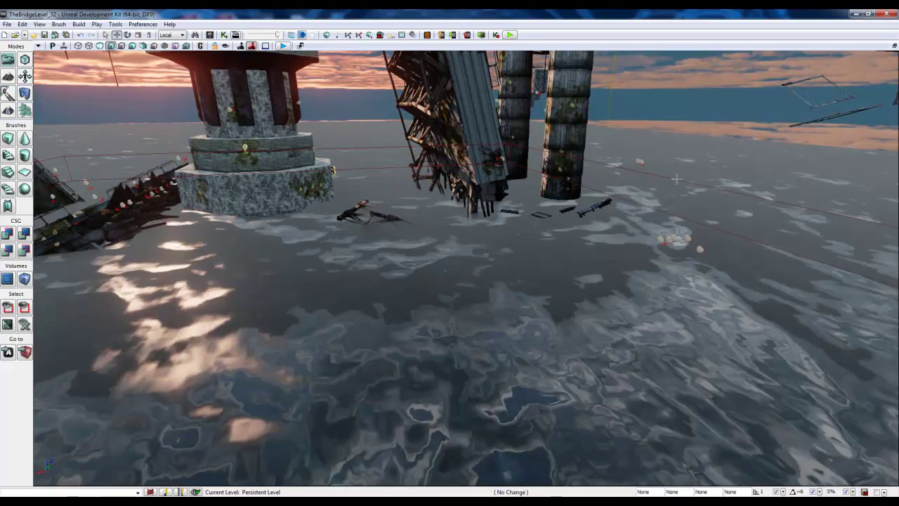
- Select the builder brush below the water and maximize the side view
click(463, 199)
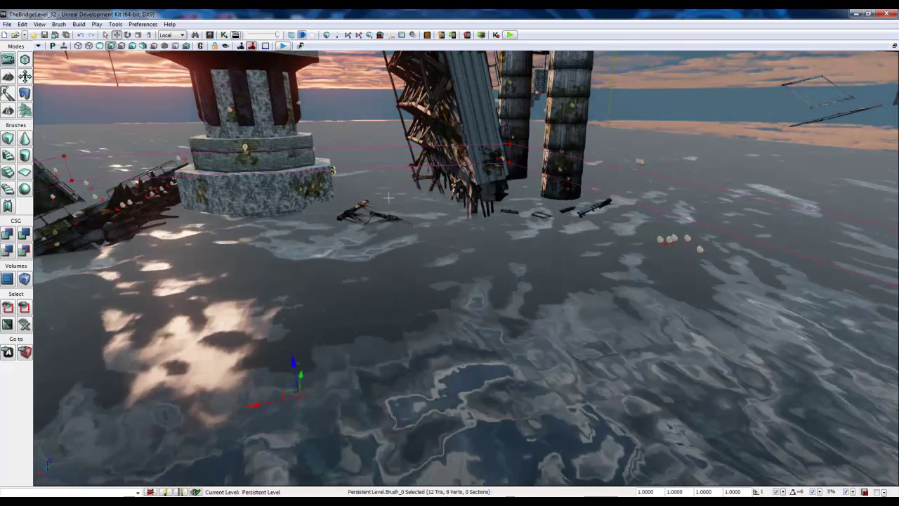
key(space)
key(space)
key(space)
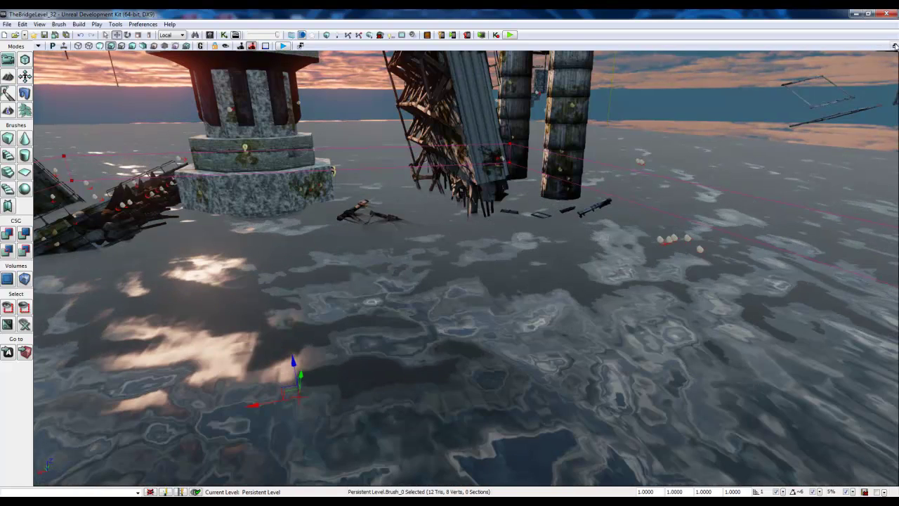
click(894, 46)
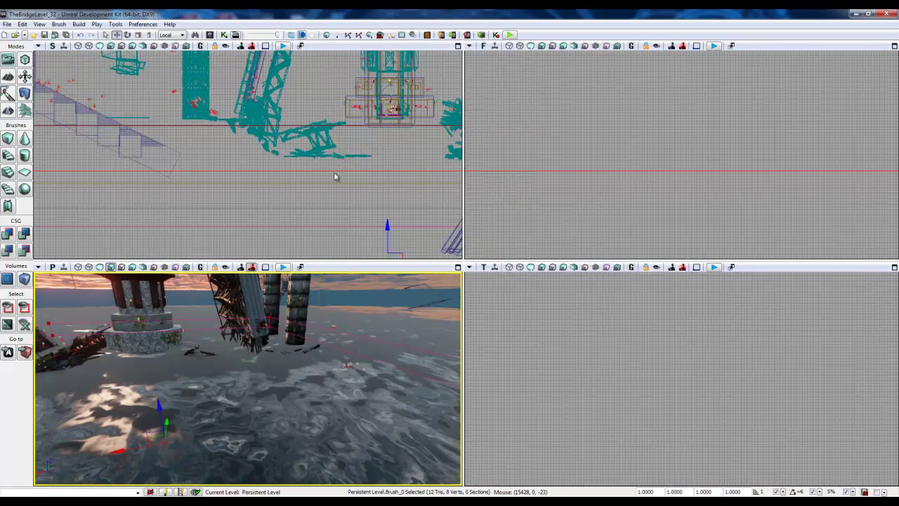
click(457, 45)
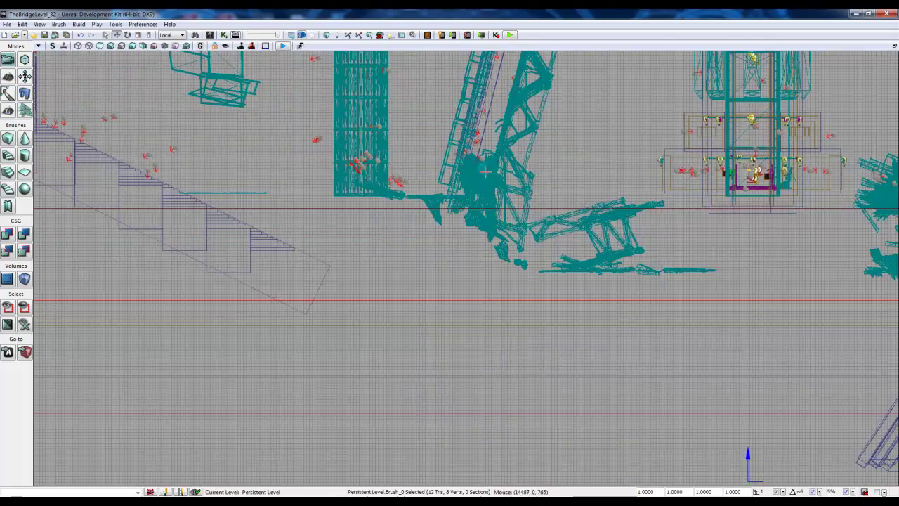
- Raise the builder brush vertically in the side view until its upper edge sits just under the water volume's upper edge
scroll(467, 169, down, 8)
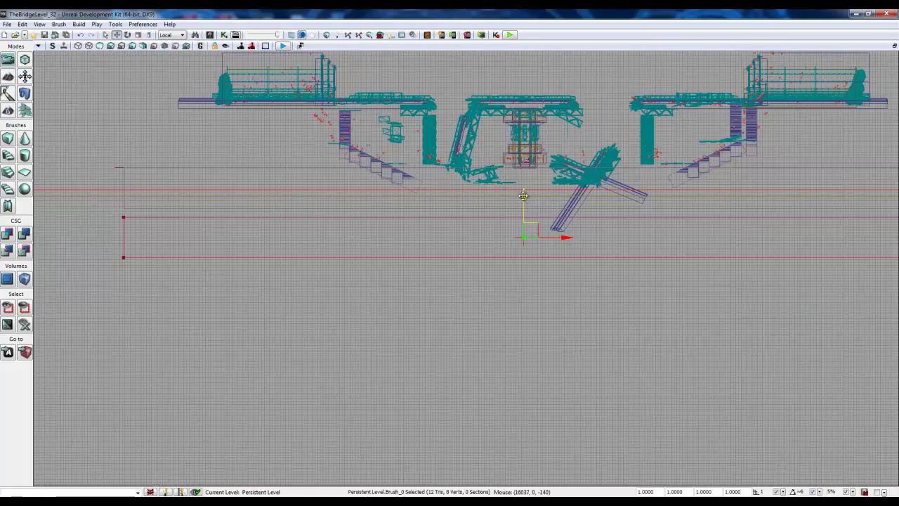
drag(523, 195, 515, 156)
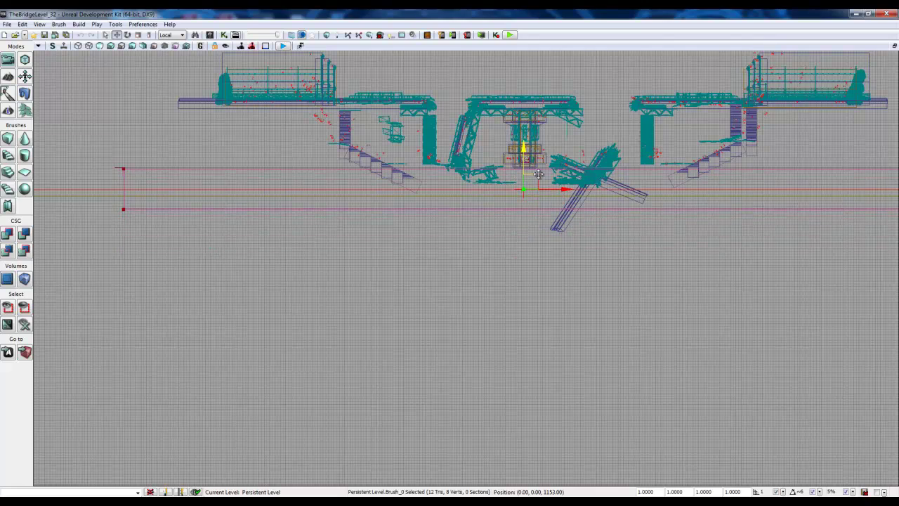
scroll(538, 175, up, 4)
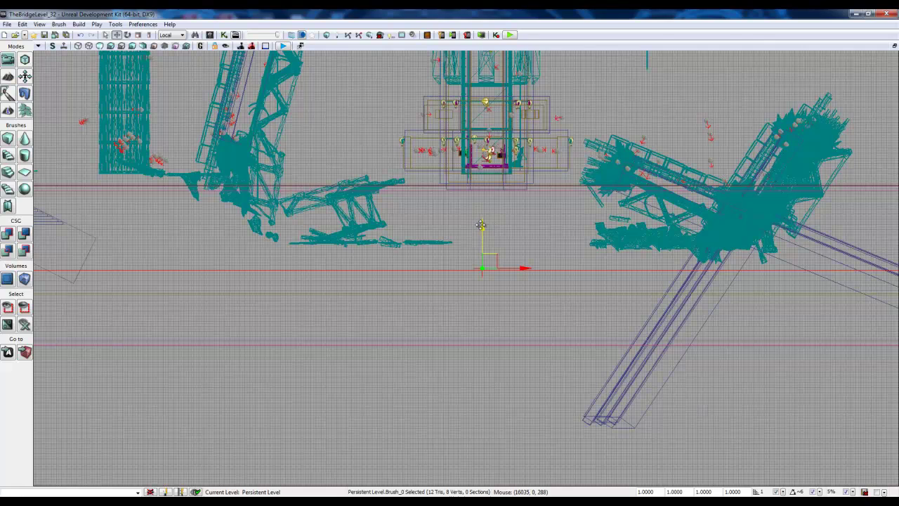
mouse_move(481, 225)
mouse_down()
mouse_move(484, 209)
mouse_move(483, 218)
mouse_up()
drag(483, 219, 484, 218)
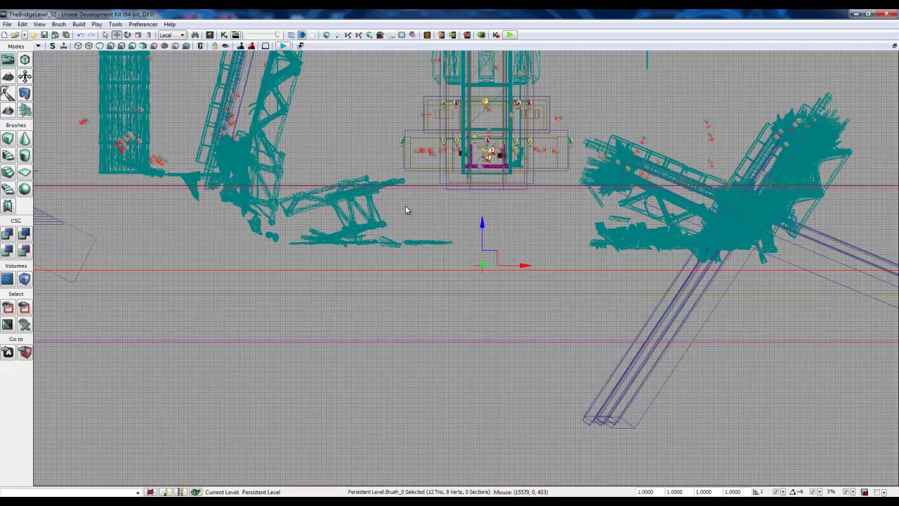
scroll(485, 261, up, 5)
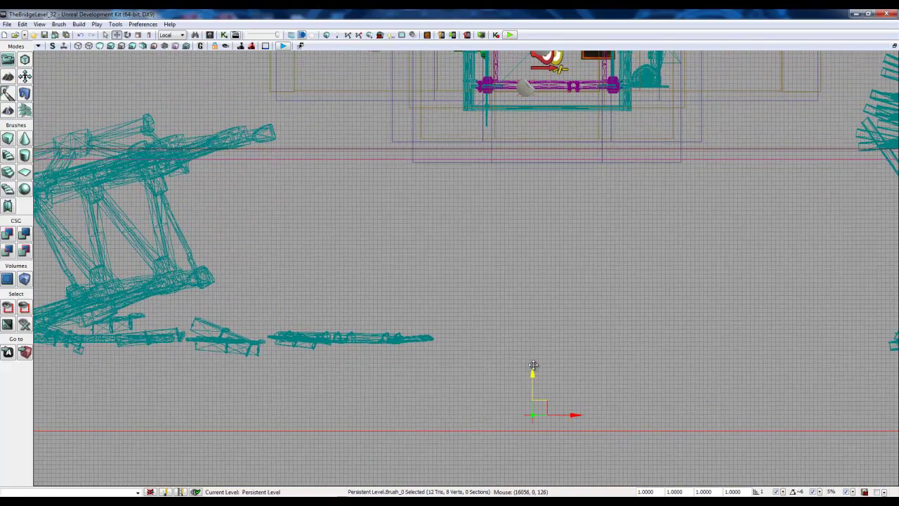
drag(532, 369, 533, 359)
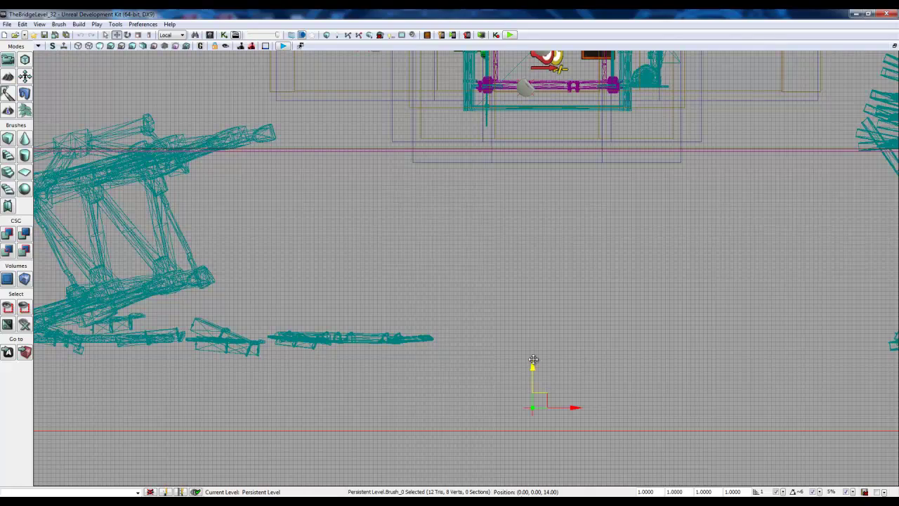
- Add a PostProcessVolume from the builder brush, and move the builder brush straight down, clear of the new volume
right_drag(604, 293, 588, 178)
right_drag(629, 199, 536, 258)
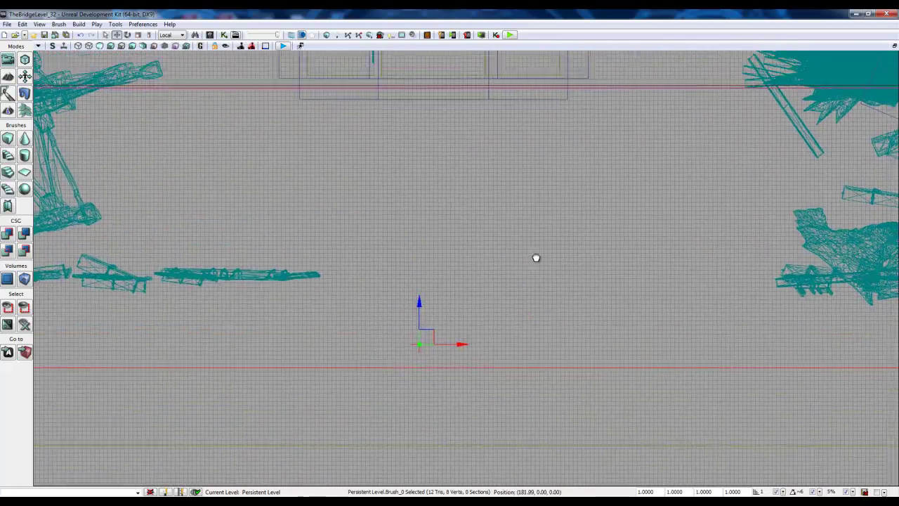
scroll(536, 257, up, 2)
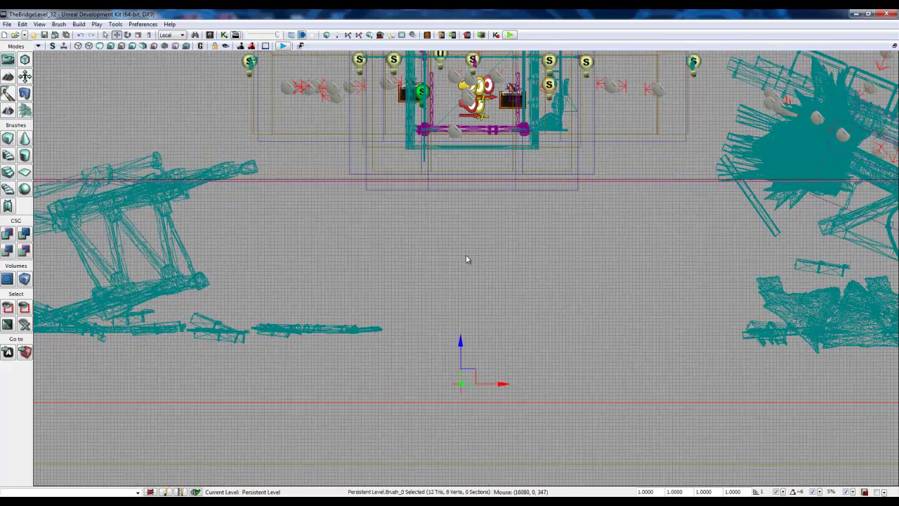
click(24, 279)
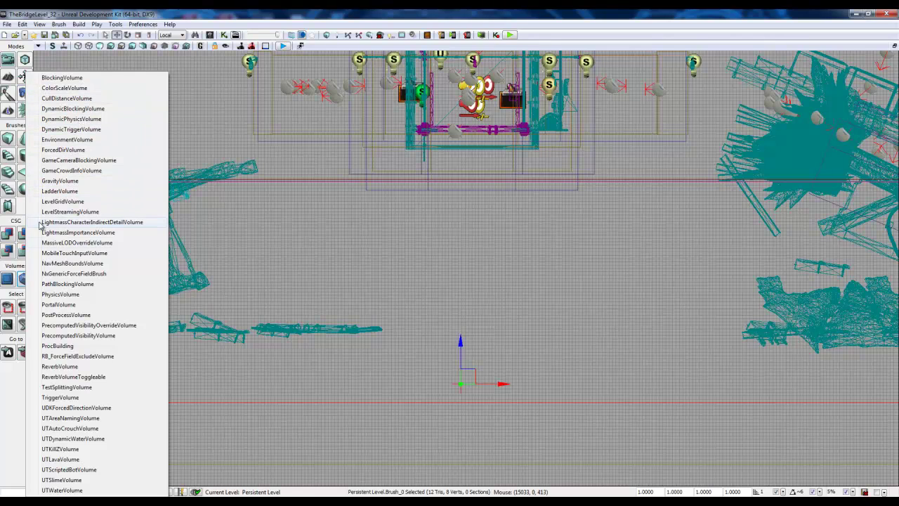
click(74, 317)
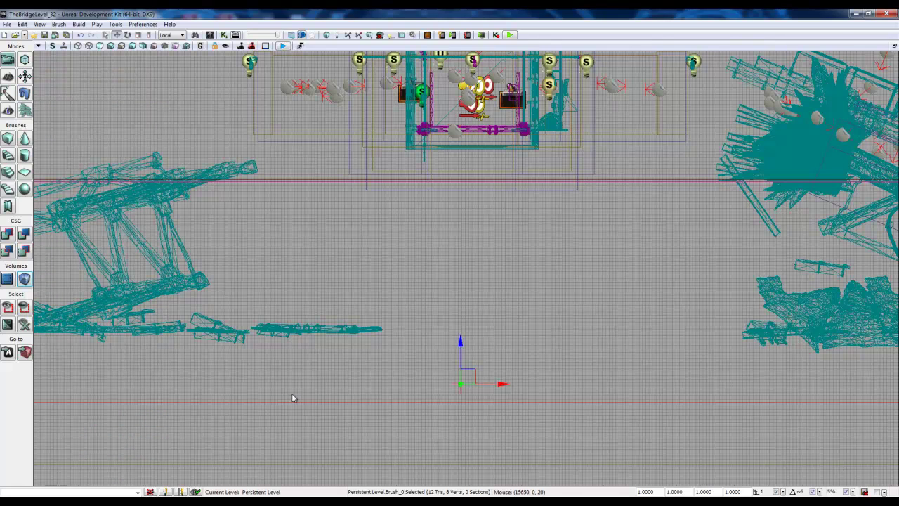
drag(457, 340, 461, 484)
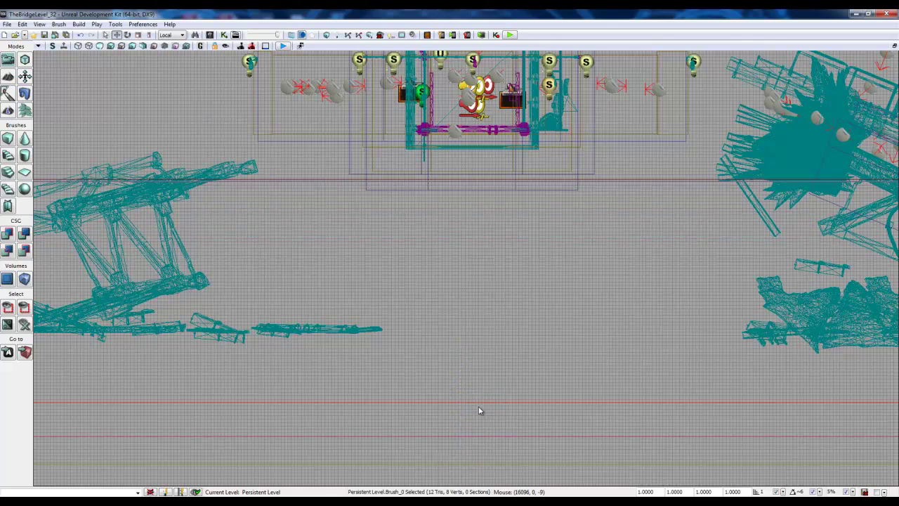
right_drag(335, 256, 350, 327)
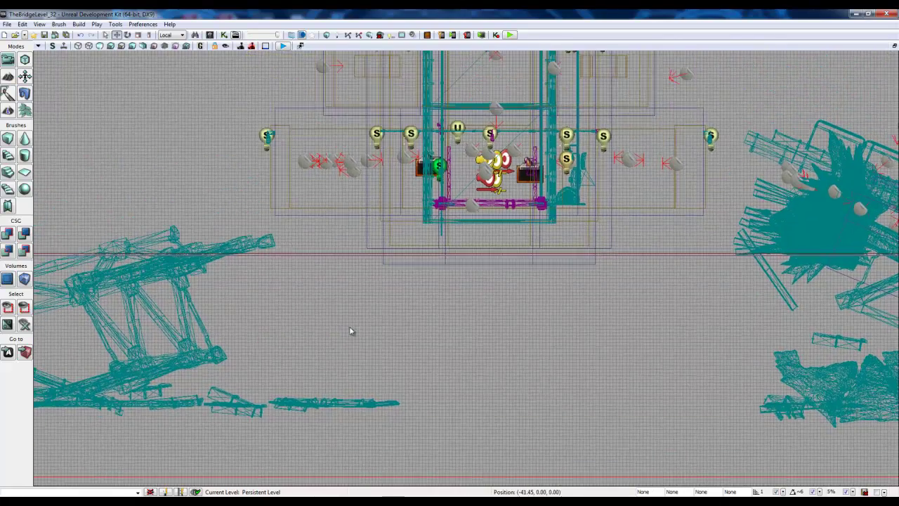
- Select the PostProcessVolume by its upper edge just below the water volume's in the side view and open its properties
scroll(352, 328, up, 9)
right_drag(338, 267, 350, 356)
scroll(365, 357, up, 3)
scroll(362, 263, up, 4)
right_drag(349, 260, 331, 354)
scroll(331, 354, up, 2)
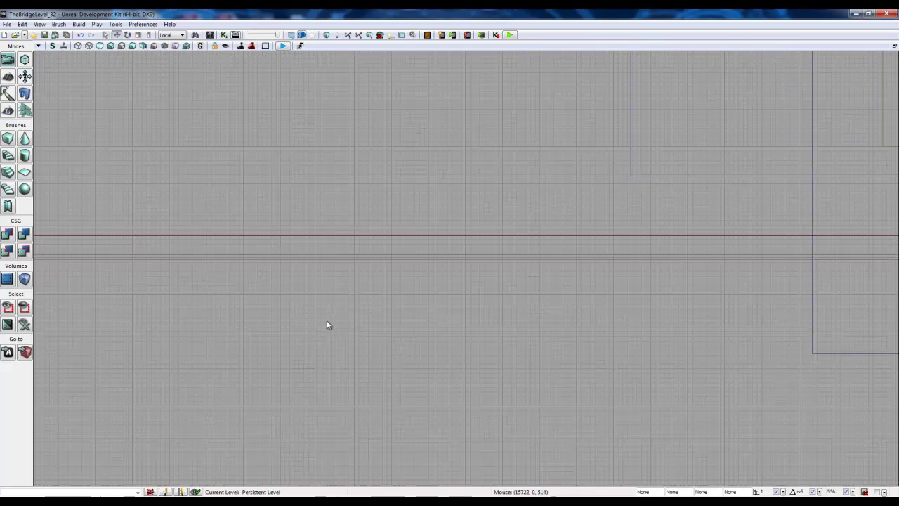
click(374, 259)
click(381, 255)
click(373, 260)
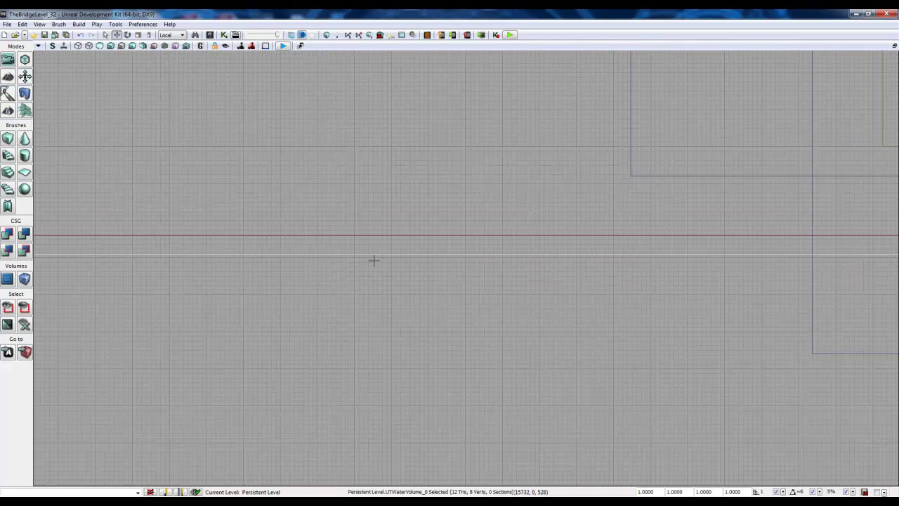
right_click(373, 258)
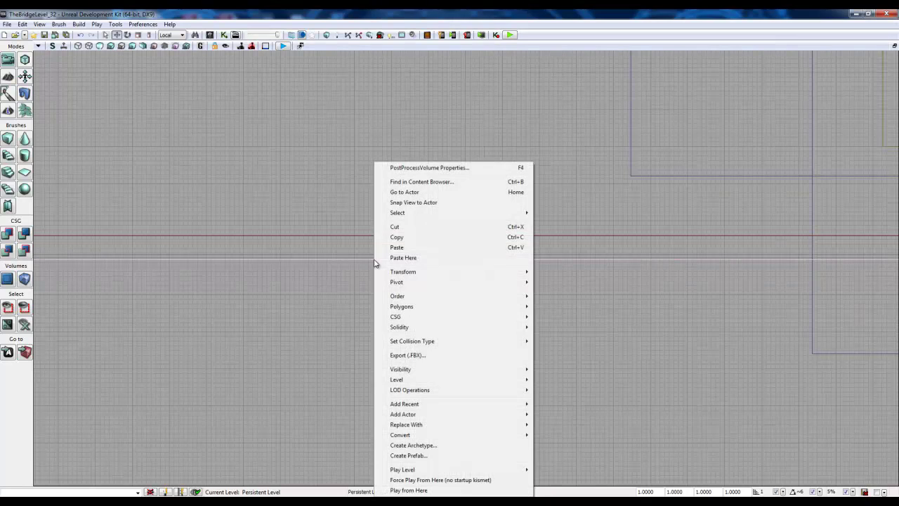
click(472, 168)
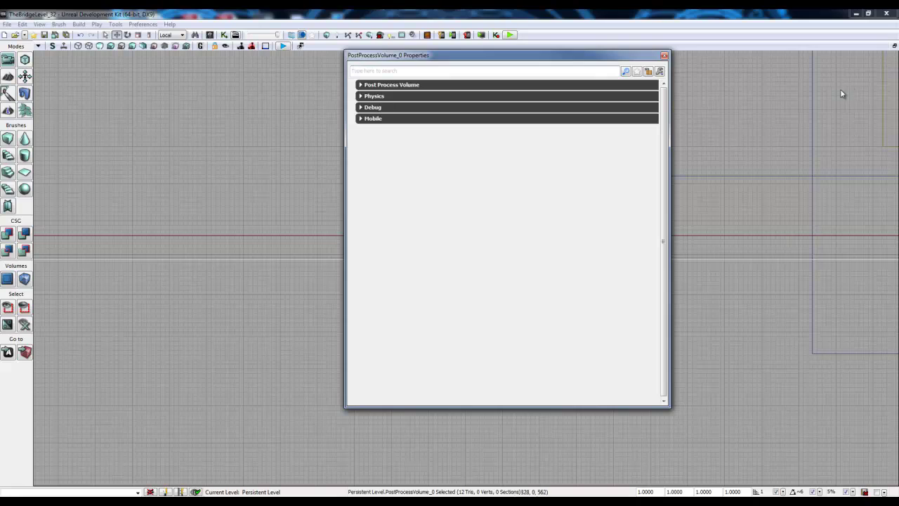
- Close the volume's properties, restore the four-view layout and show all hidden actors
right_drag(822, 99, 821, 84)
scroll(845, 143, down, 15)
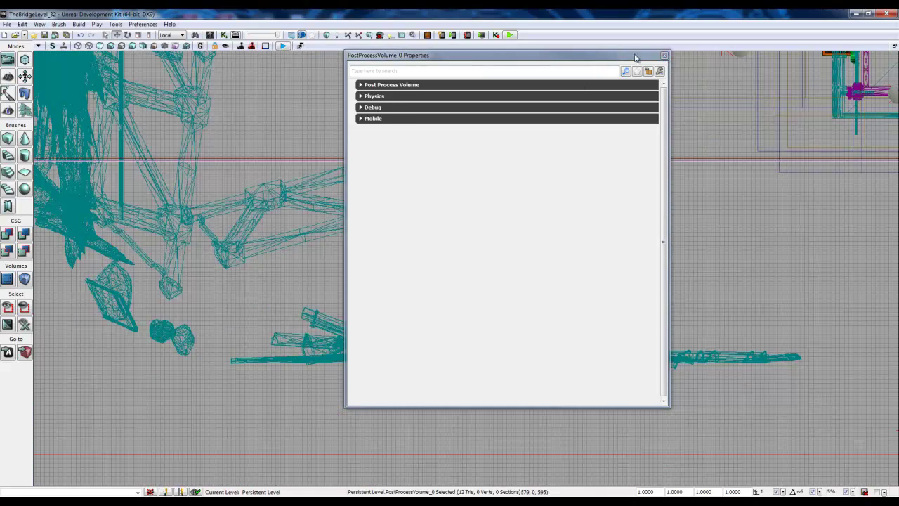
click(664, 55)
right_drag(342, 276, 485, 253)
click(893, 45)
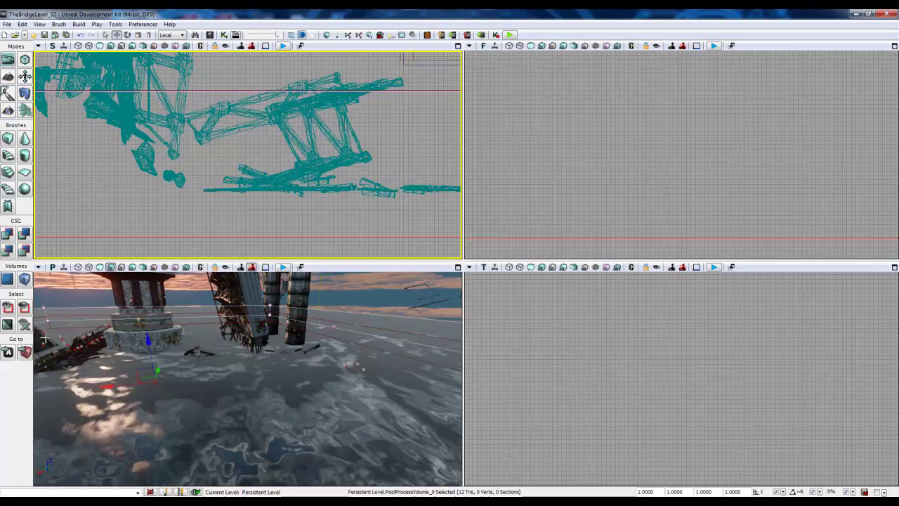
click(25, 325)
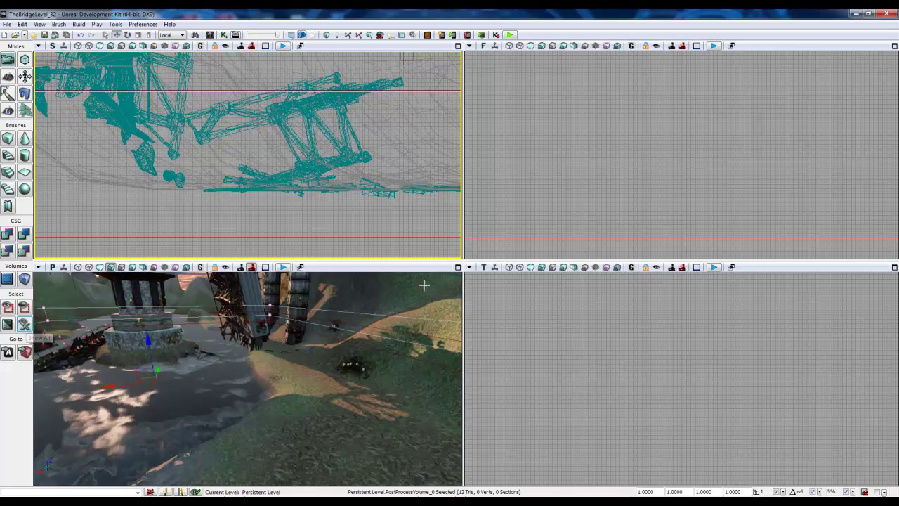
- Maximize the perspective view over the river and expand the PostProcessVolume's post-process settings in its properties
click(458, 266)
right_drag(467, 274, 385, 328)
key(w)
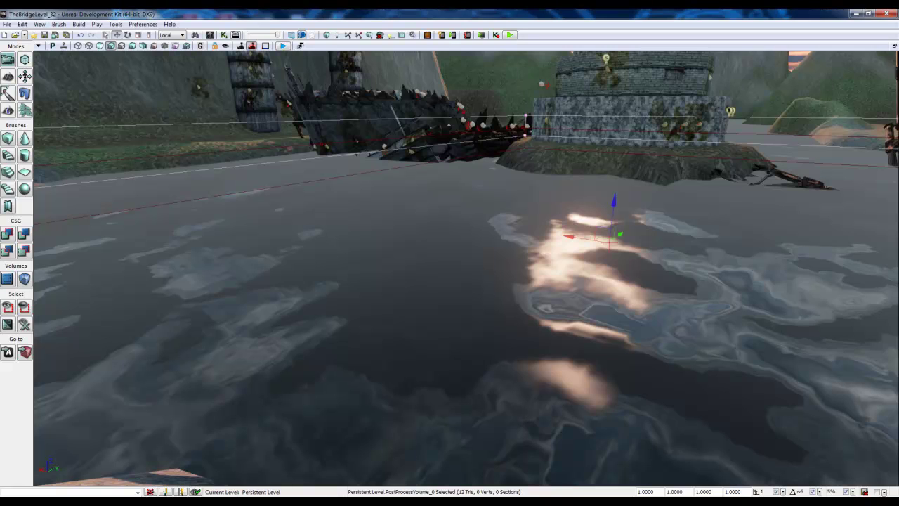
key(F4)
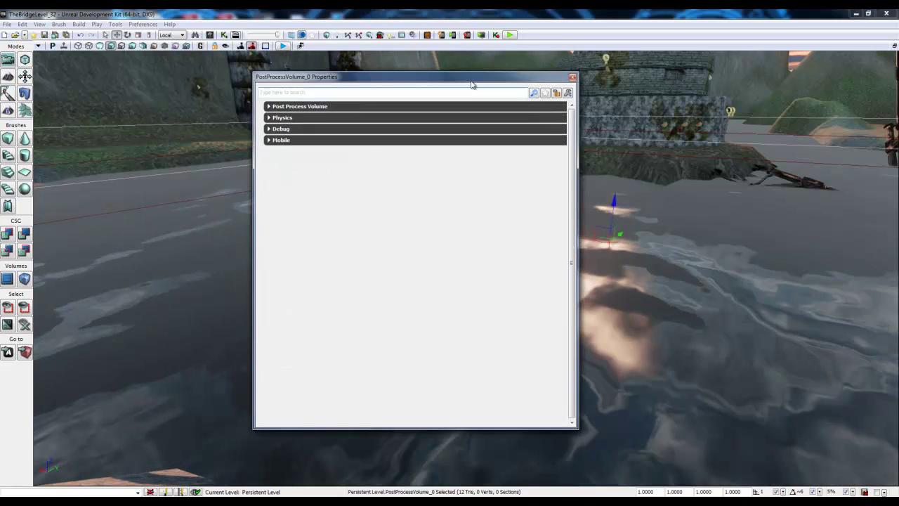
drag(474, 80, 572, 90)
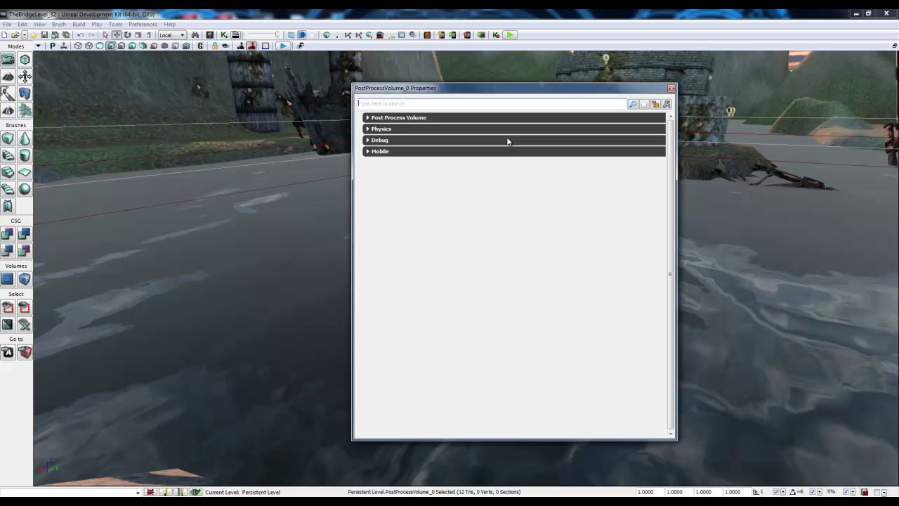
click(370, 119)
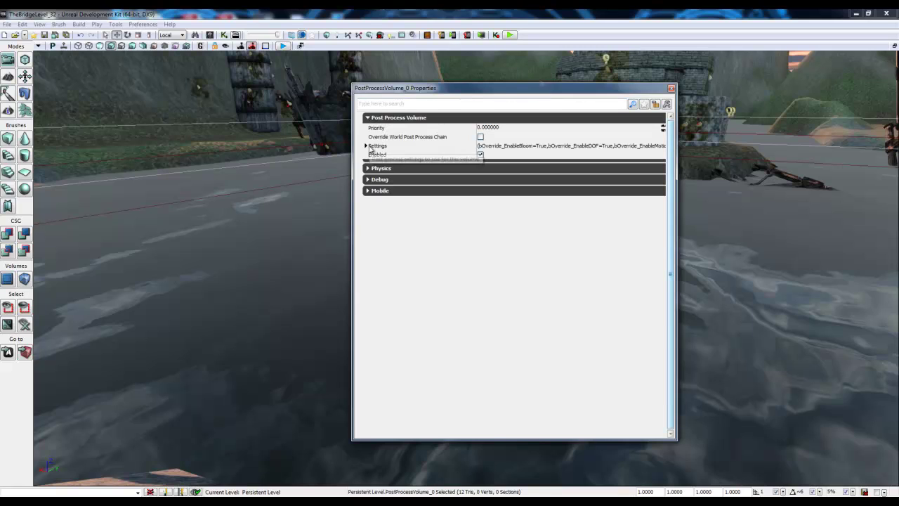
click(368, 146)
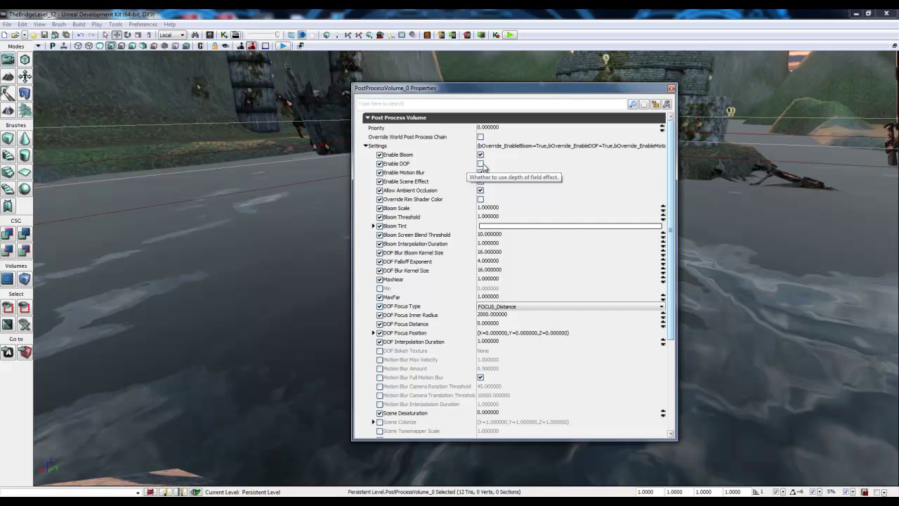
- Enable DOF for the PostProcessVolume and set its DOF Focus Inner Radius to 96
click(481, 164)
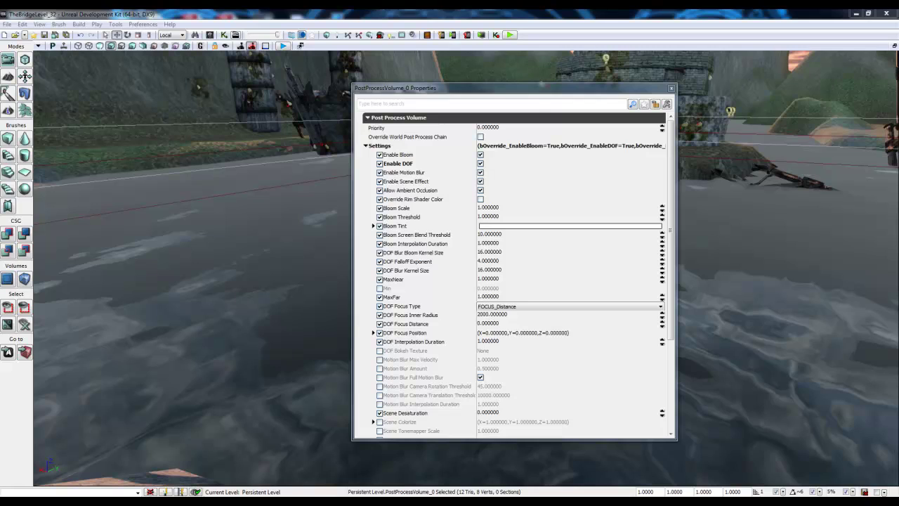
click(514, 316)
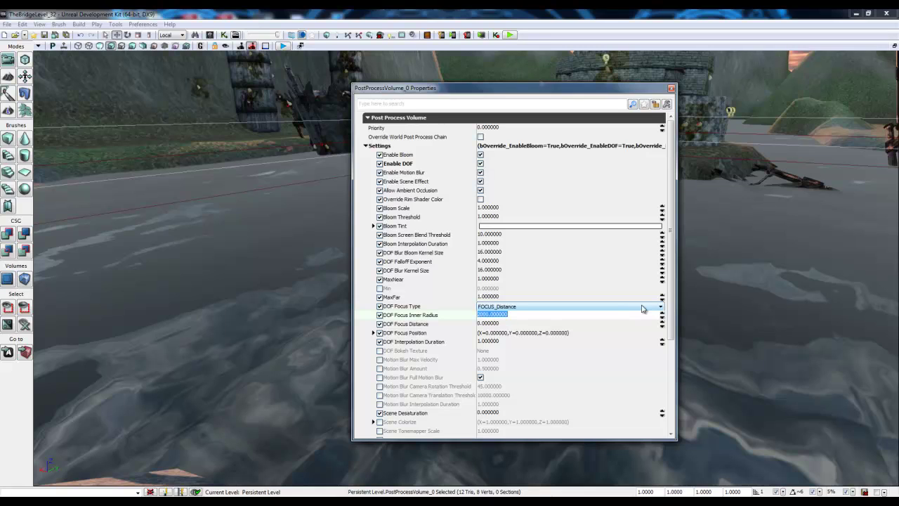
text(96)
key(Return)
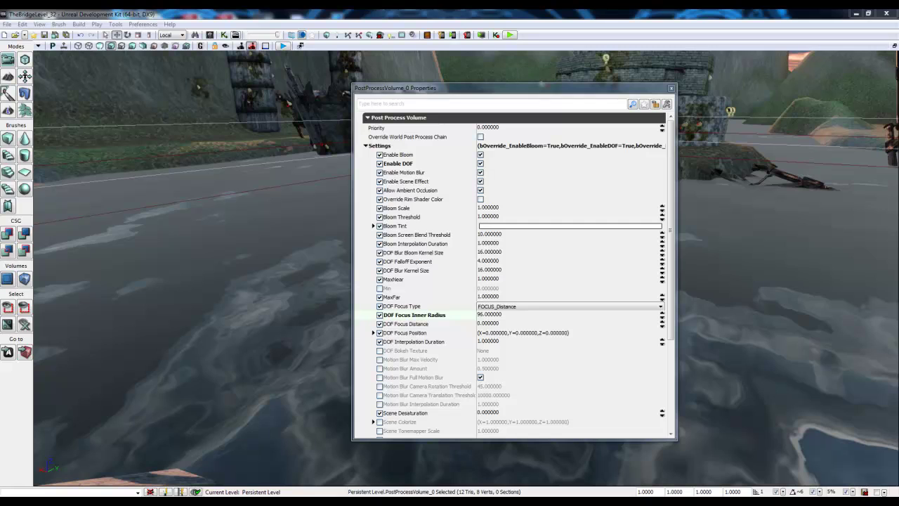
- Set the PostProcessVolume's MaxNear to 0.4 and close its properties
click(508, 280)
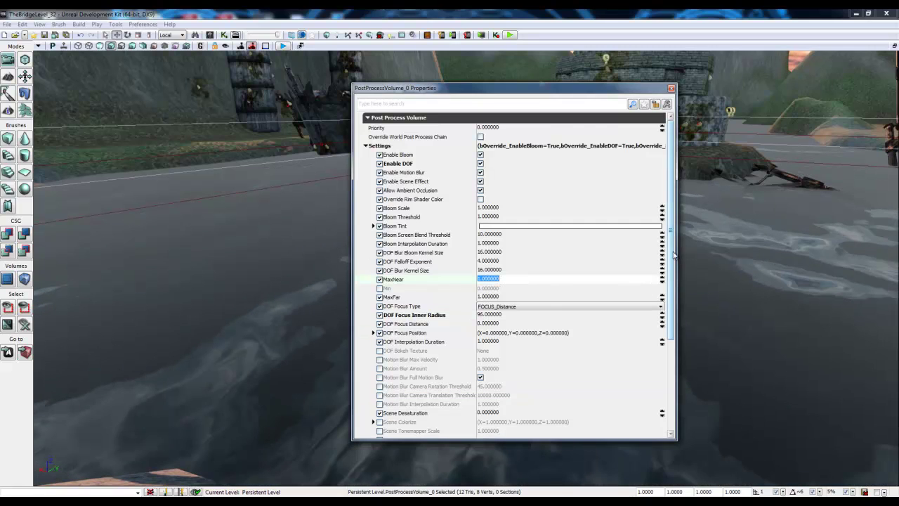
key(BackSpace)
text(.4)
key(Return)
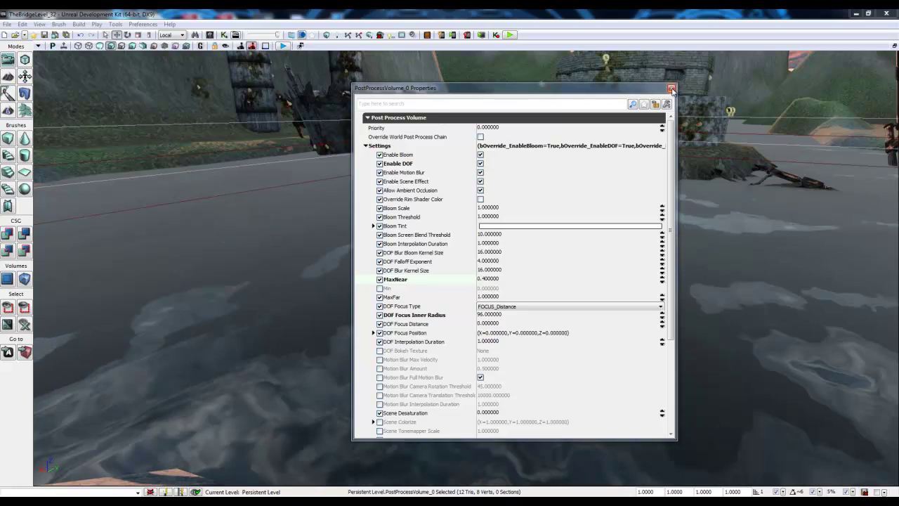
click(671, 89)
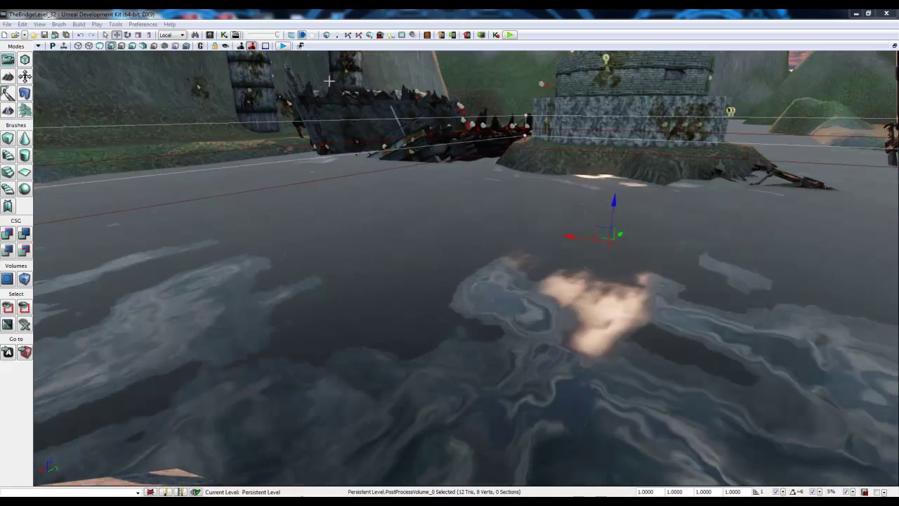
- Playtest the level from the riverbank, walk into the water to examine the underwater blur, and end the playtest
right_drag(672, 117, 329, 194)
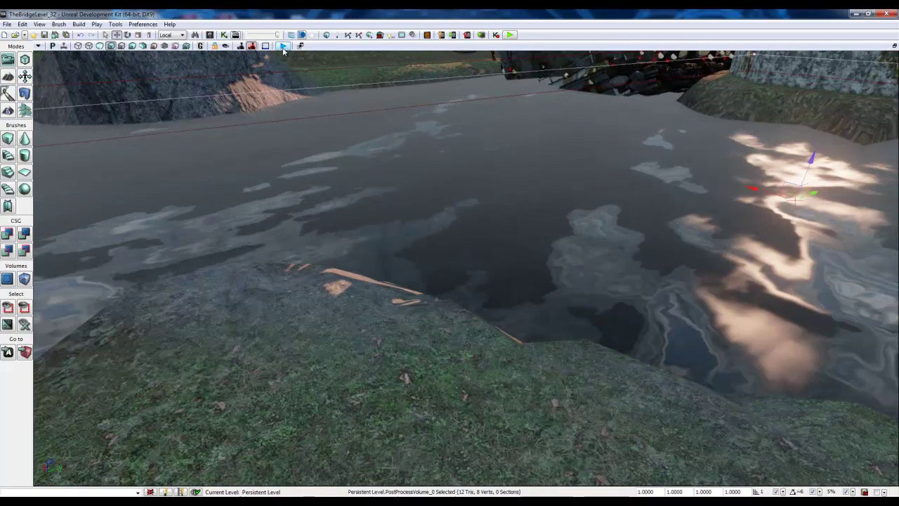
click(283, 46)
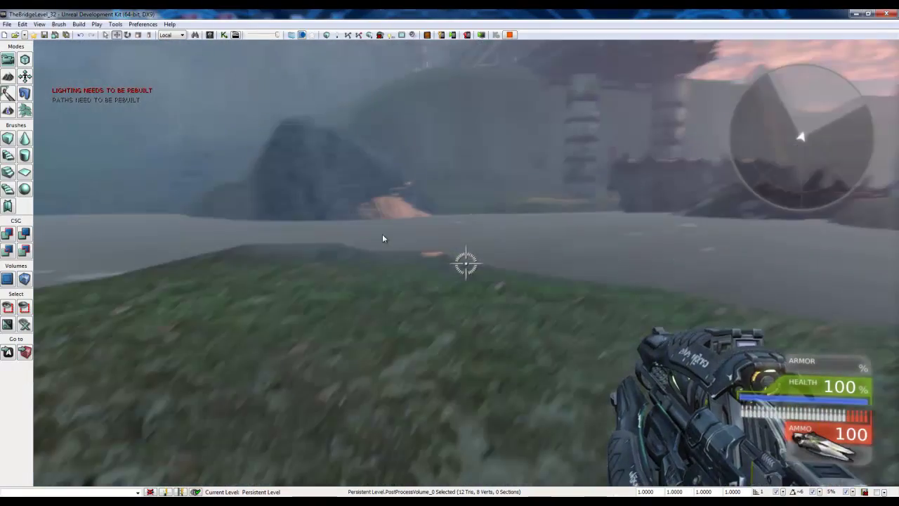
key(w)
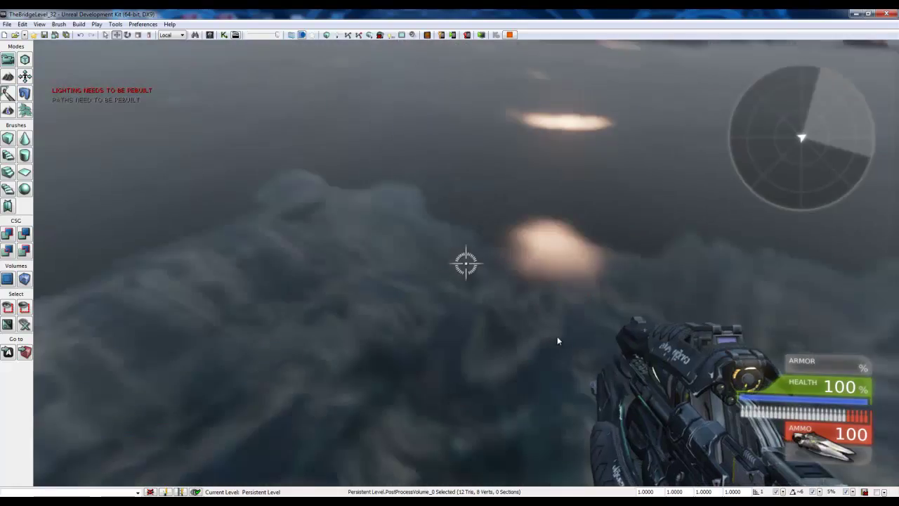
key(w)
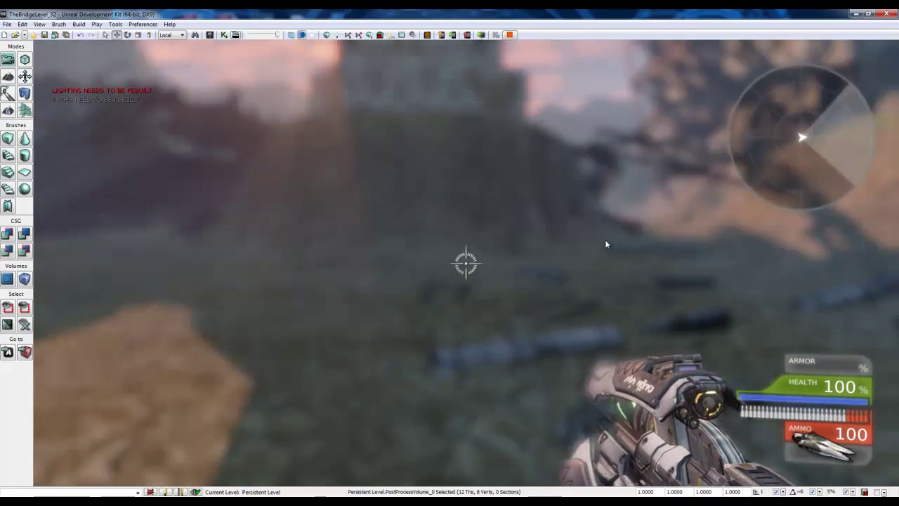
key(w)
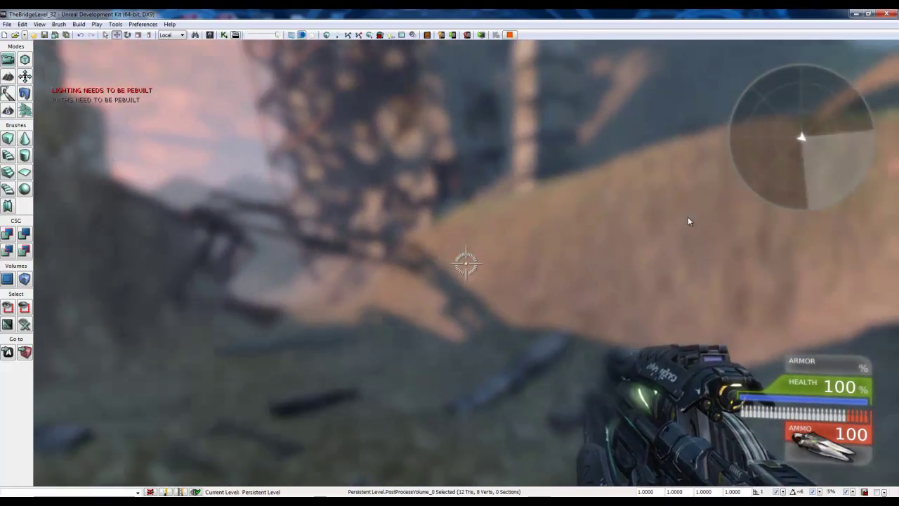
key(w)
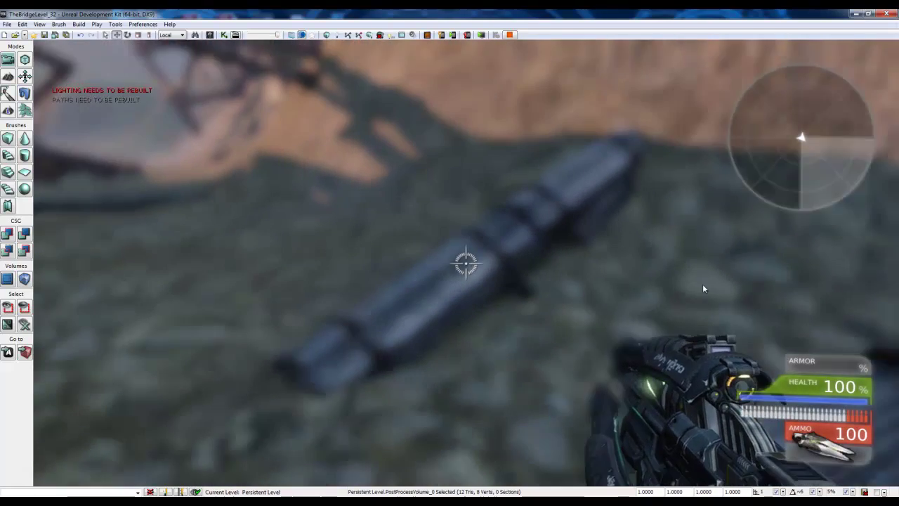
key(w)
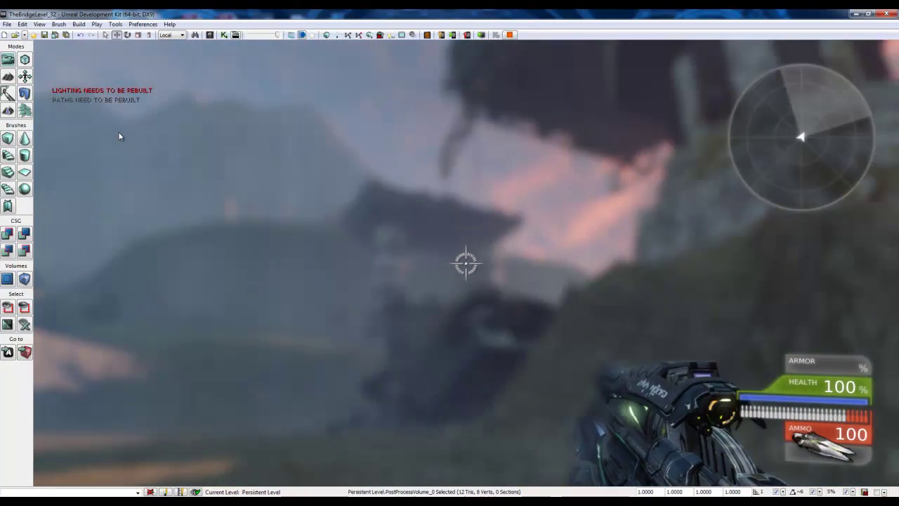
key(w)
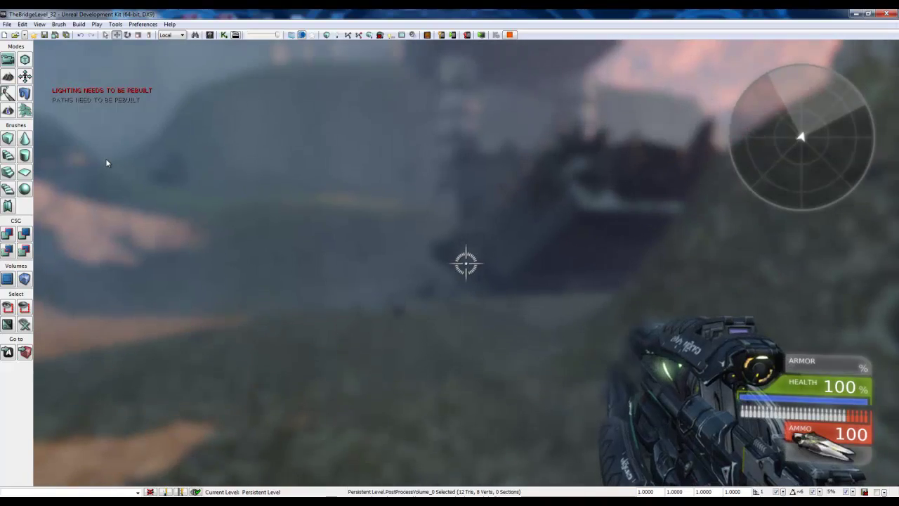
key(w)
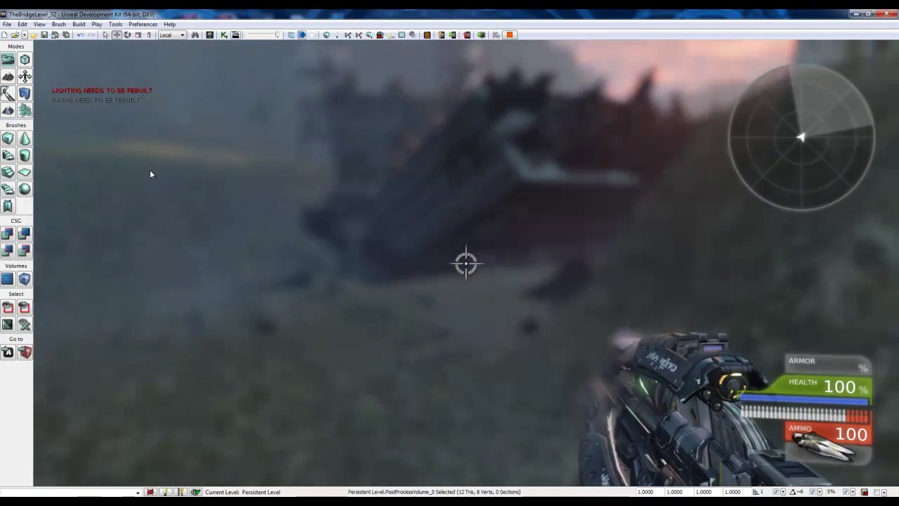
key(w)
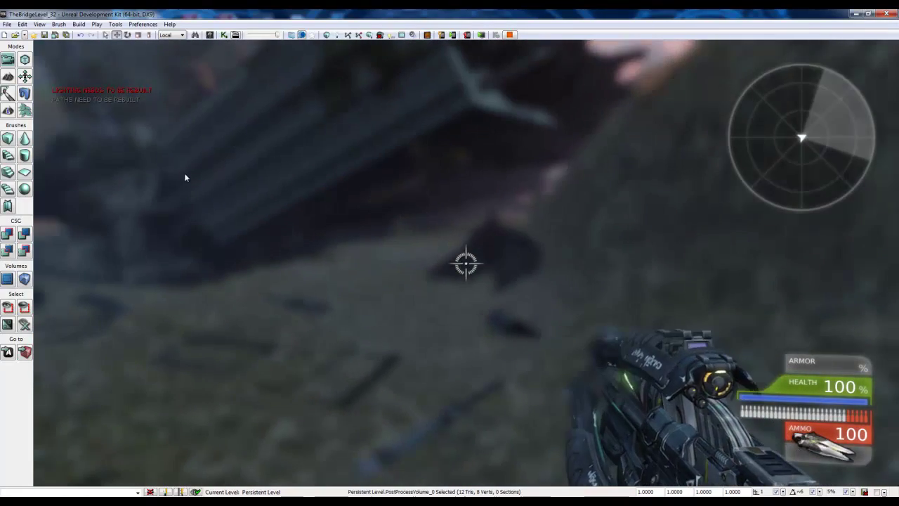
key(w)
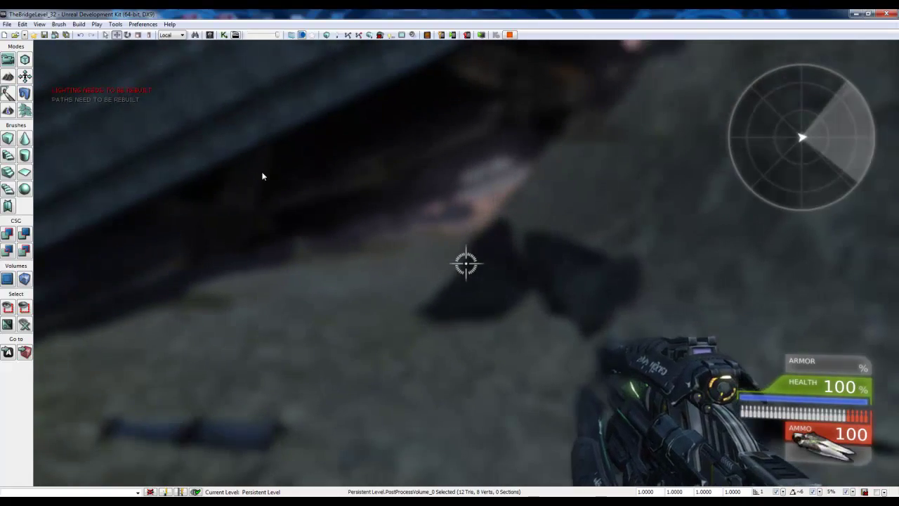
key(w)
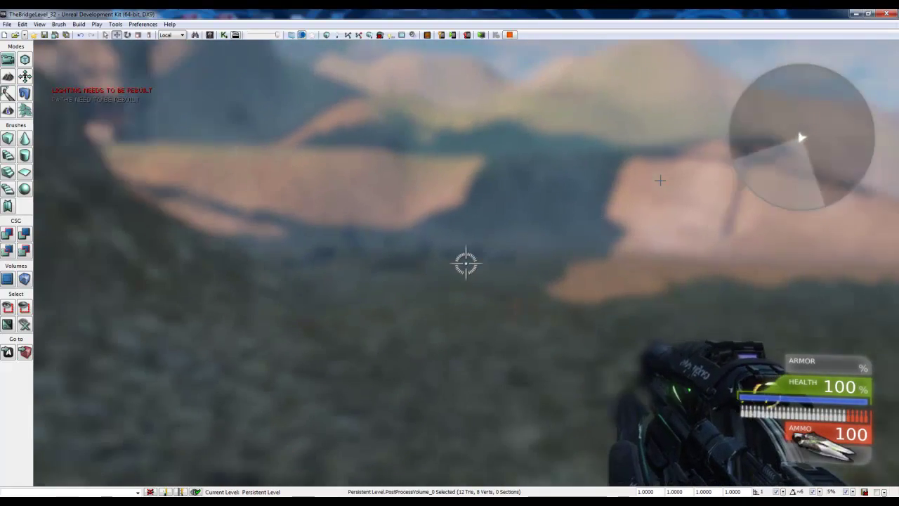
key(Escape)
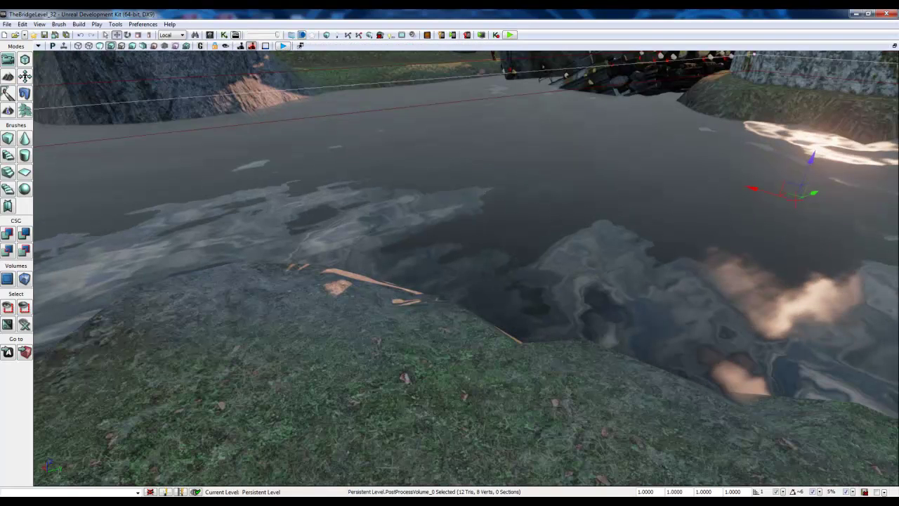
- Reopen the PostProcessVolume's properties and set MaxNear to 0.1
right_click(322, 78)
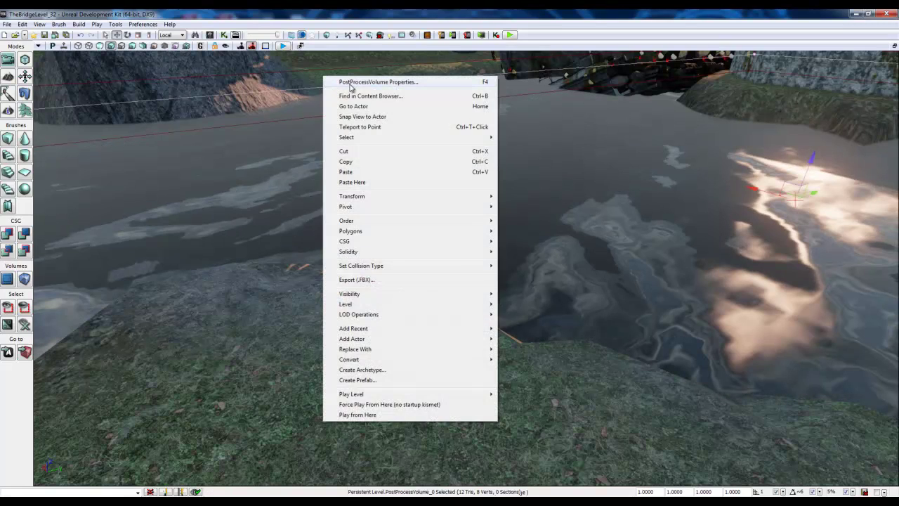
click(378, 82)
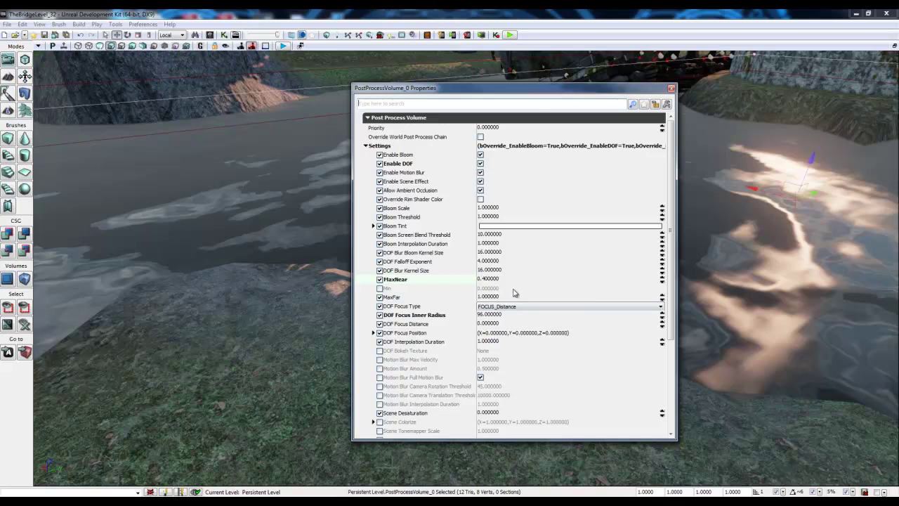
click(511, 283)
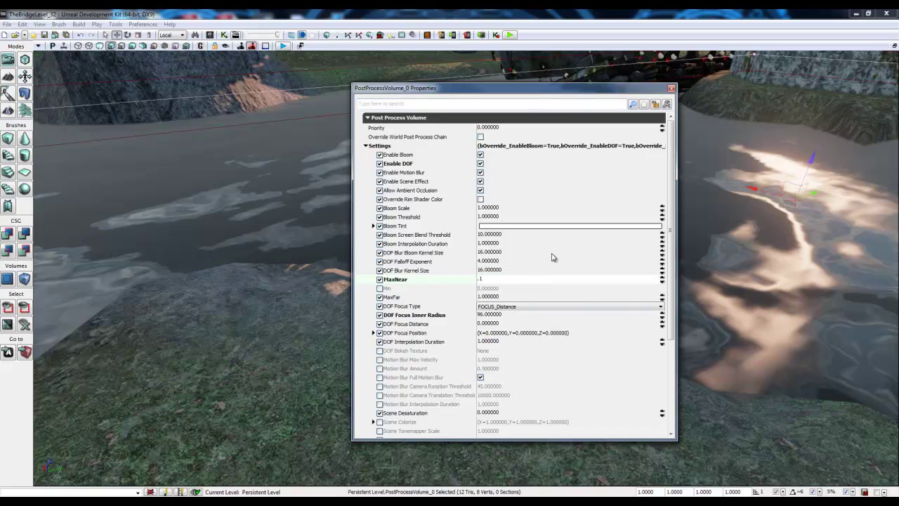
key(Return)
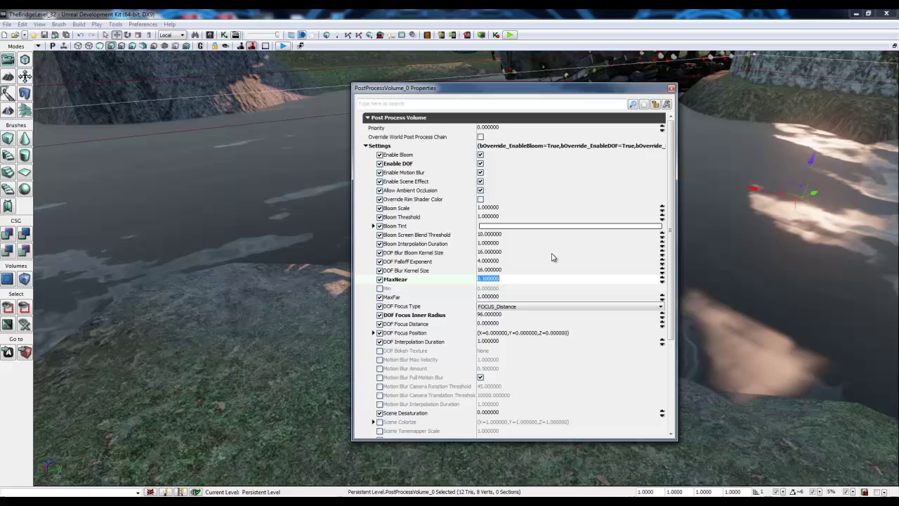
- Close the PostProcessVolume's properties, playtest the level, and move through the river to examine the underwater blur around the bridge pillar before ending the playtest
click(672, 89)
click(283, 46)
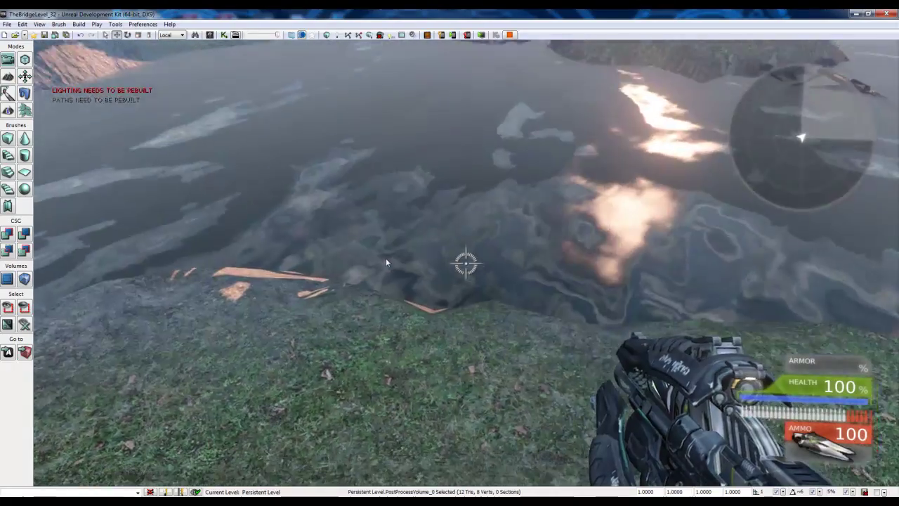
key(w)
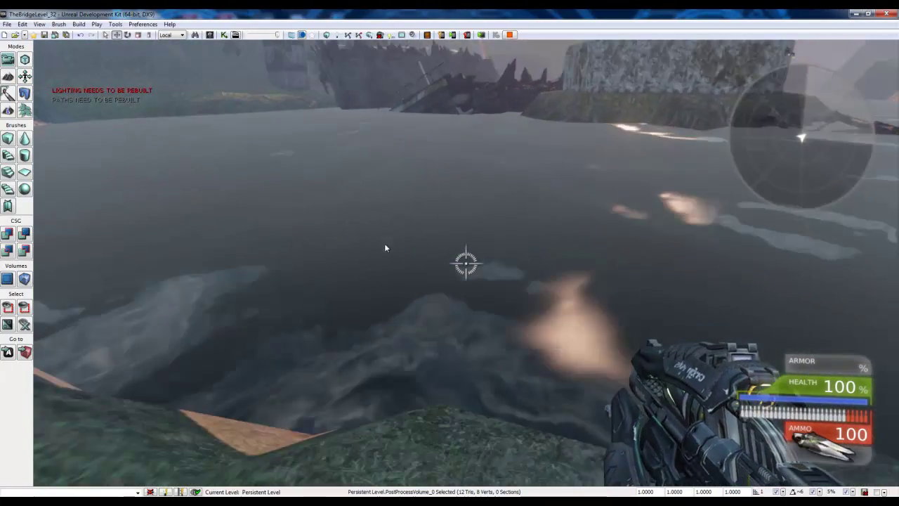
key(w)
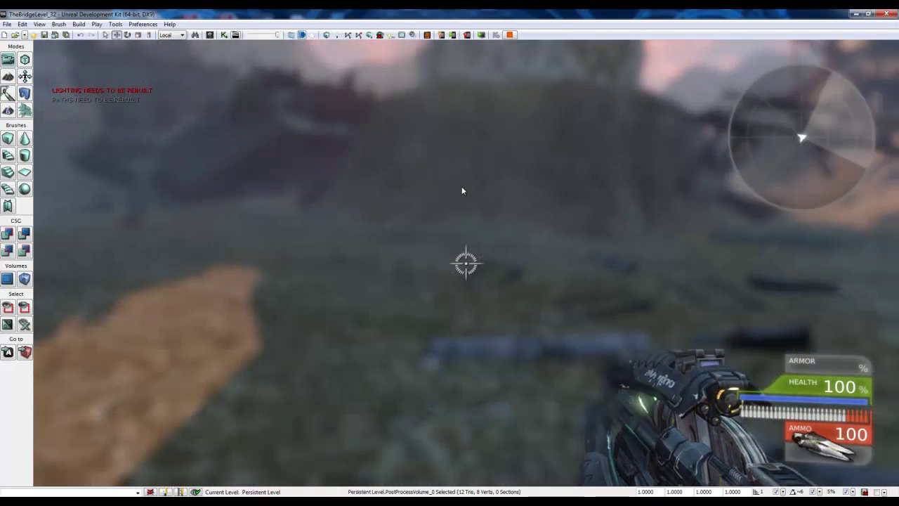
key(w)
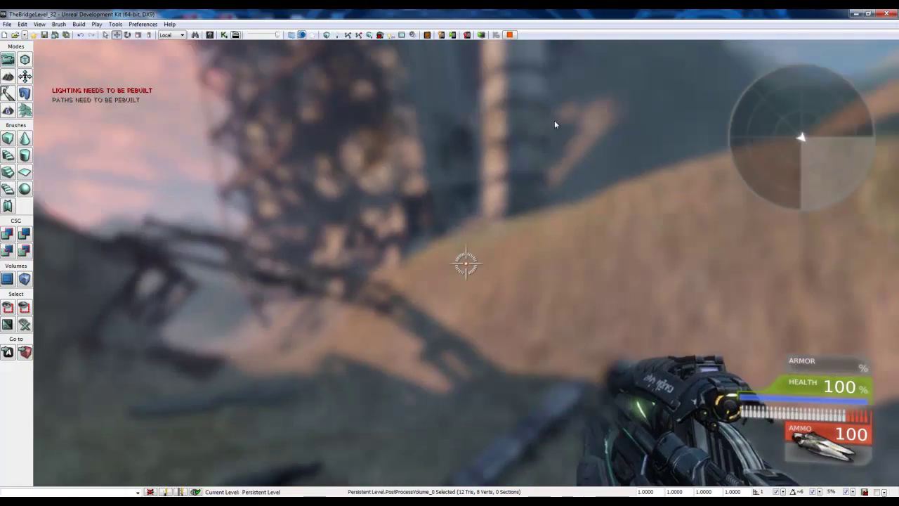
key(w)
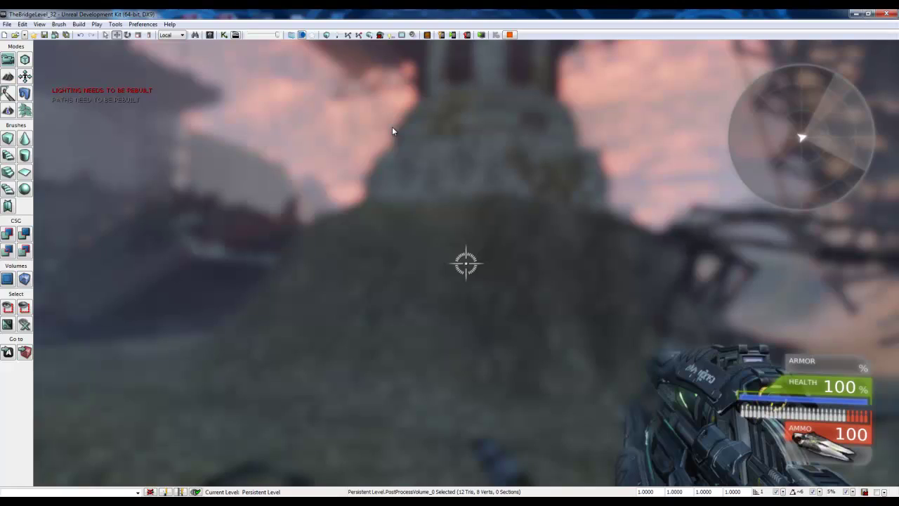
key(w)
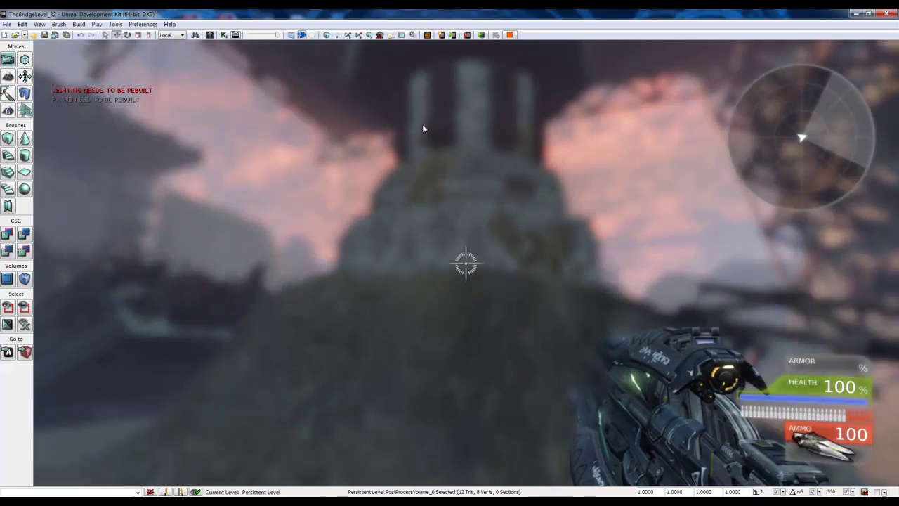
key(w)
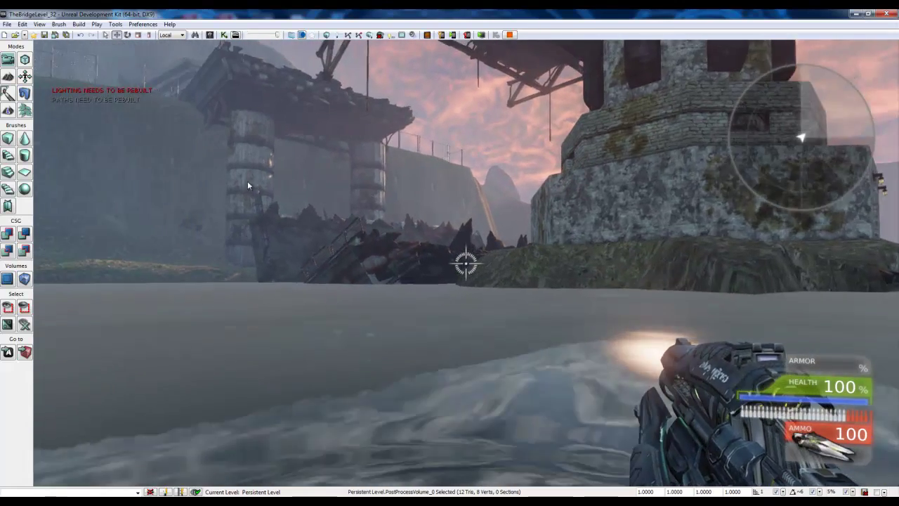
key(w)
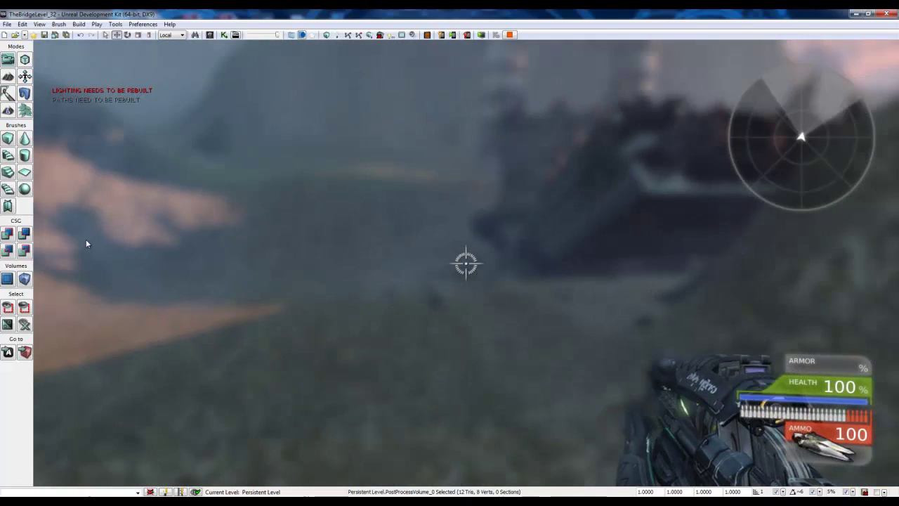
key(w)
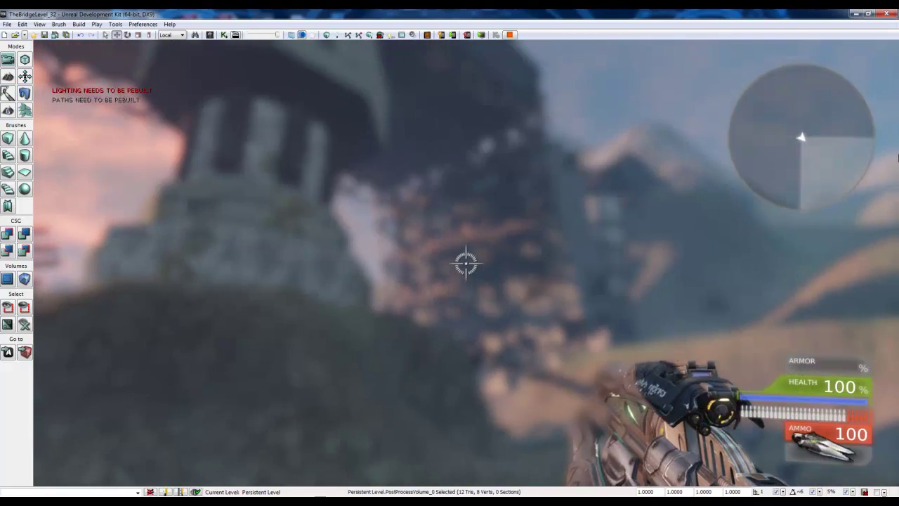
key(w)
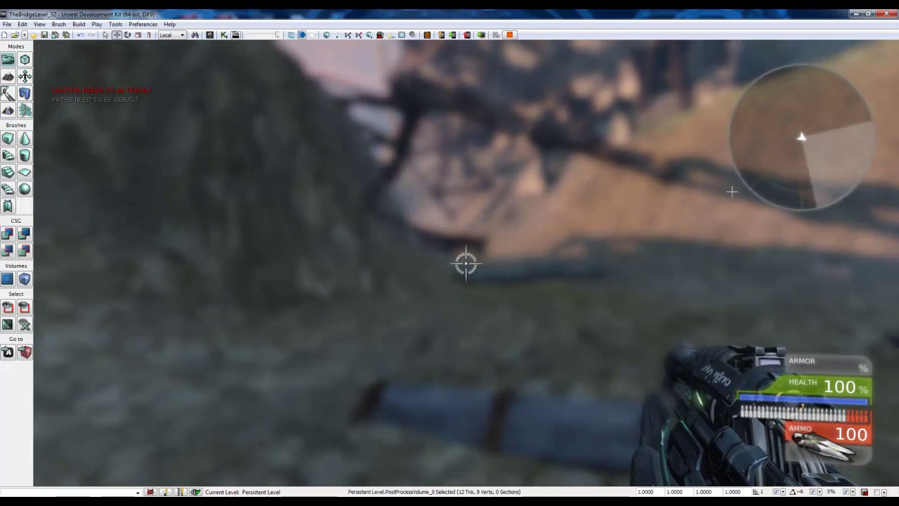
key(Escape)
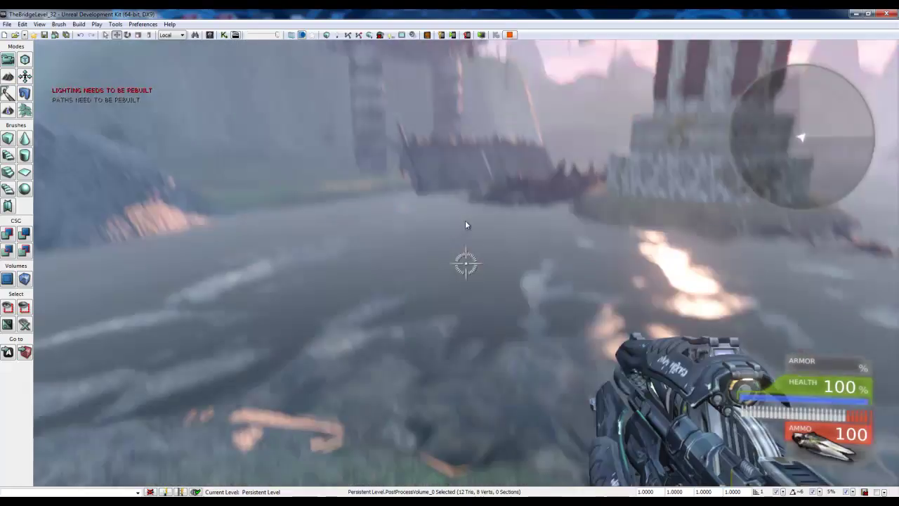
- Playtest the level again, walking into the river to examine the blur on the riverbed debris and distant hills, and end the playtest
key(w)
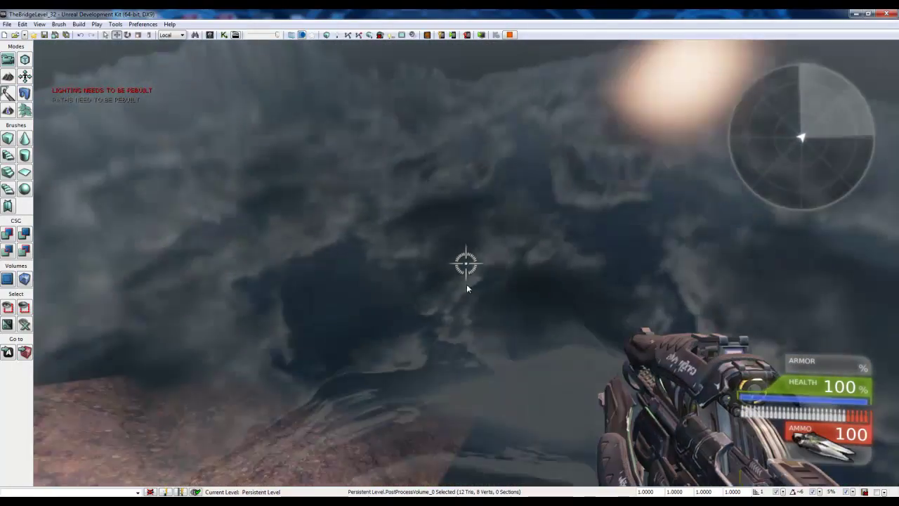
key(w)
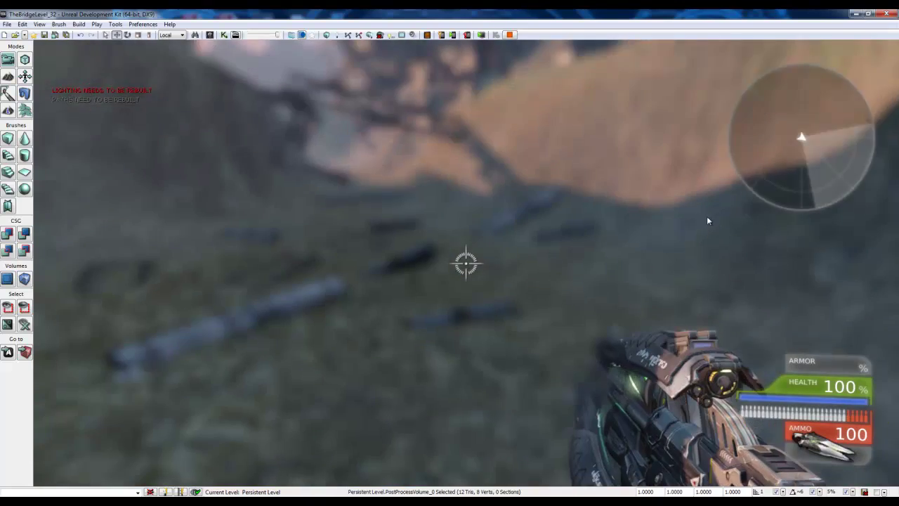
key(w)
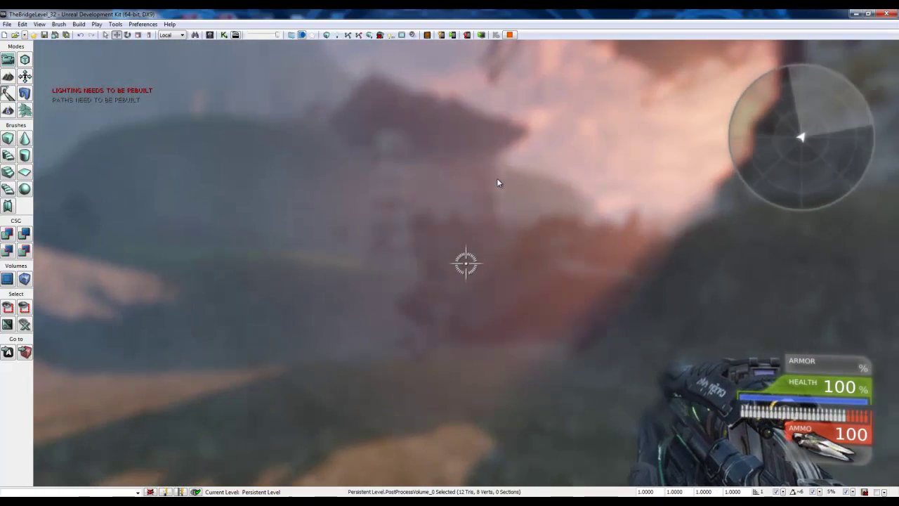
key(w)
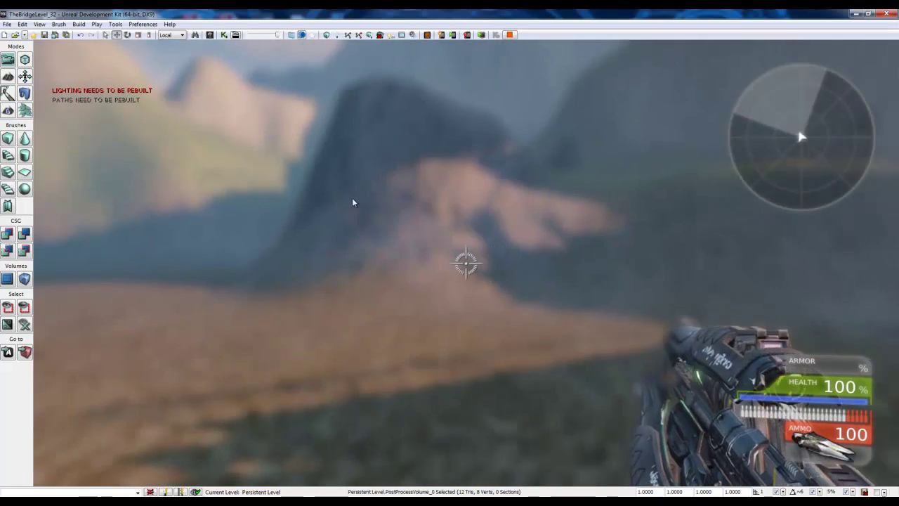
key(w)
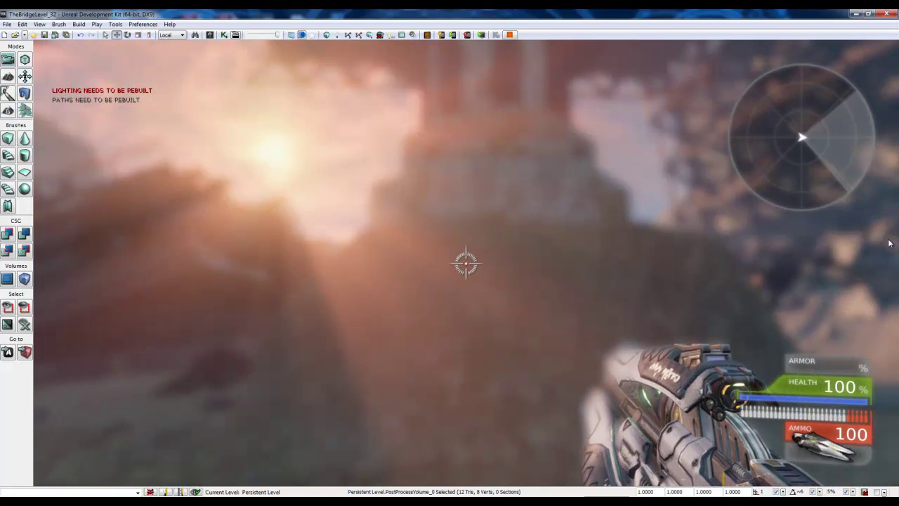
key(w)
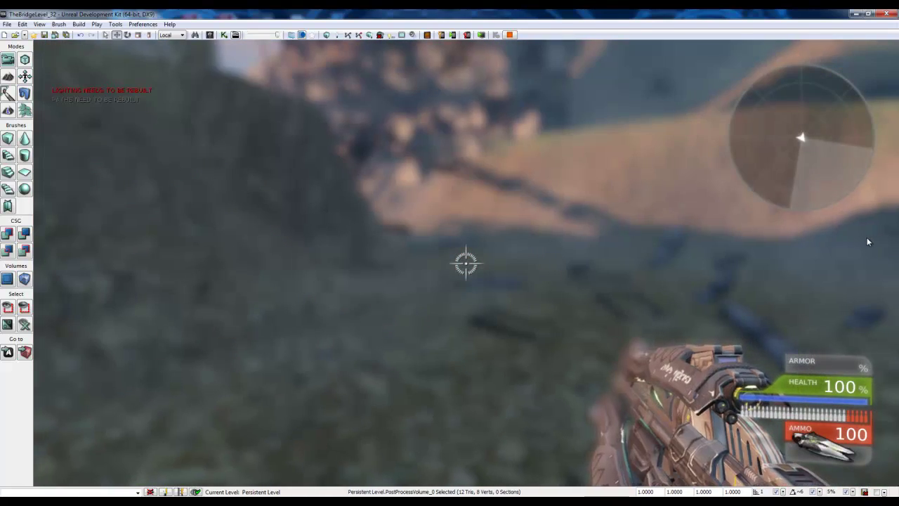
key(Escape)
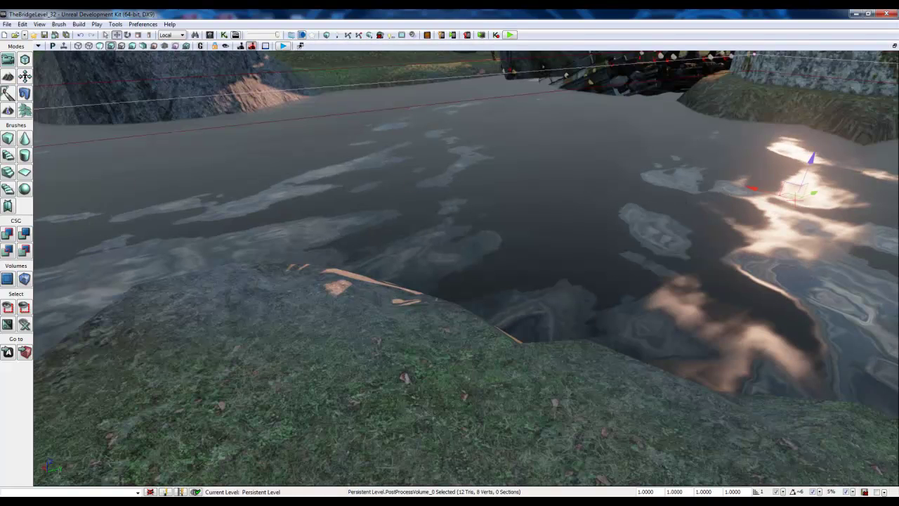
- Set the PostProcessVolume's MaxNear to 0.3 and MaxFar to 0.8, and close its properties
right_click(333, 90)
click(359, 82)
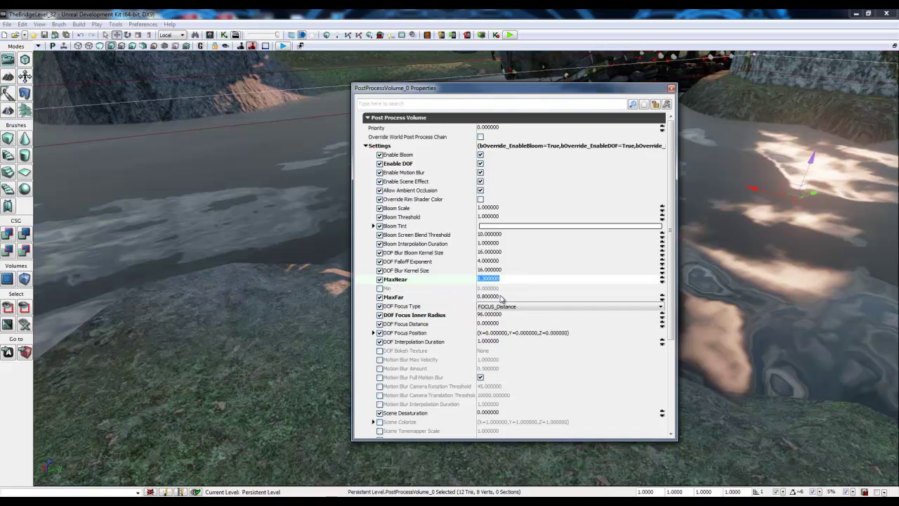
click(515, 297)
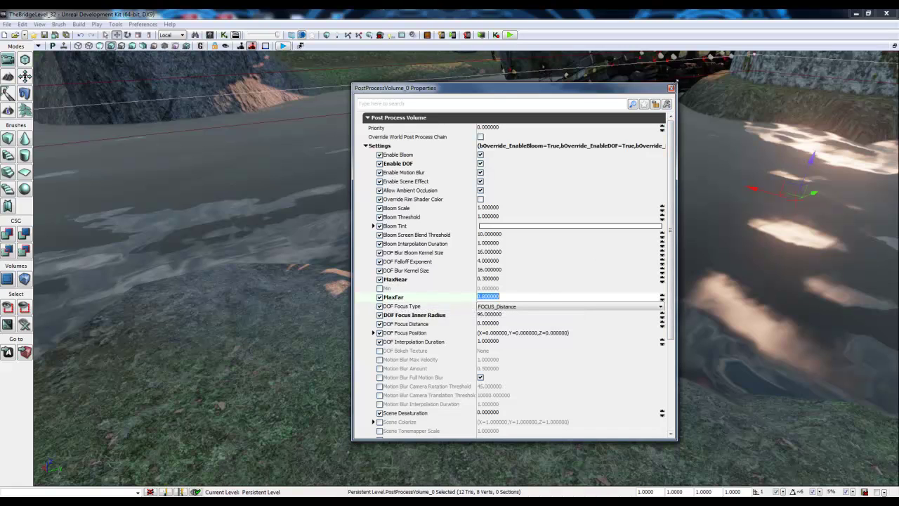
click(671, 88)
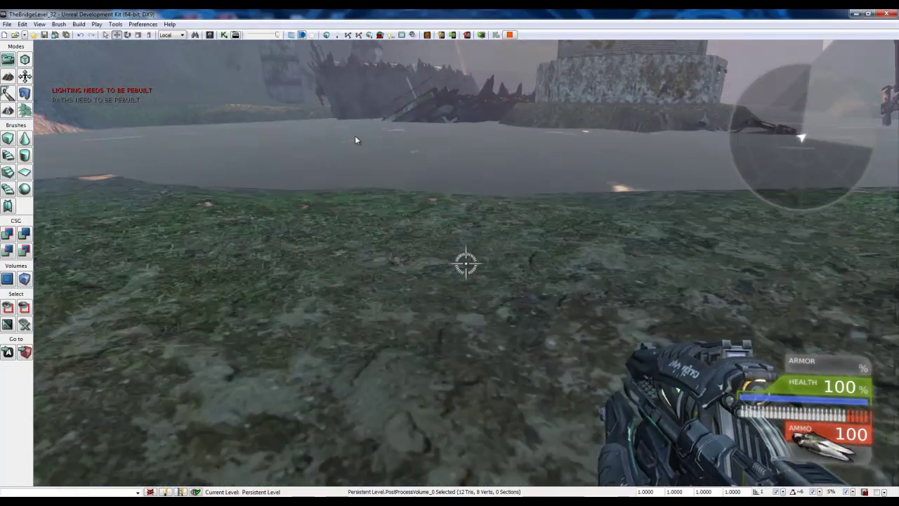
- Walk into the river and examine the underwater blur on the scattered riverbed debris and the fallen bridge truss
key(w)
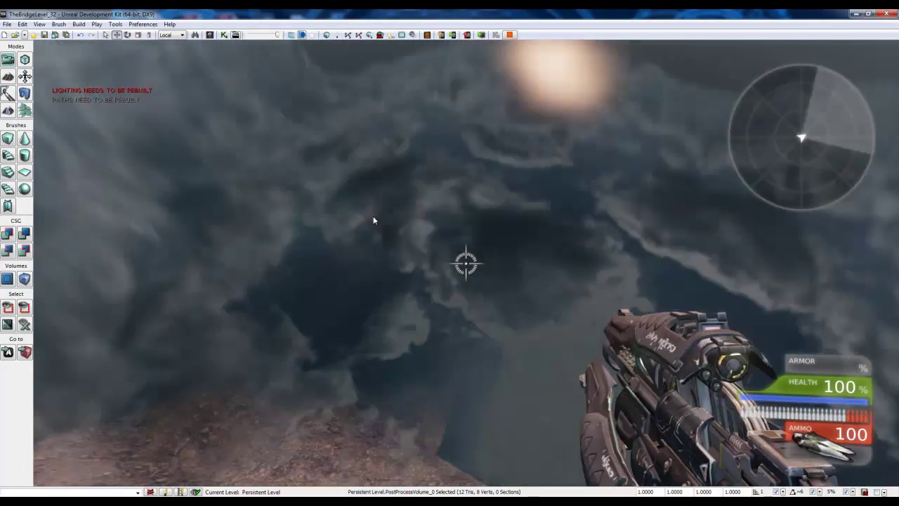
key(w)
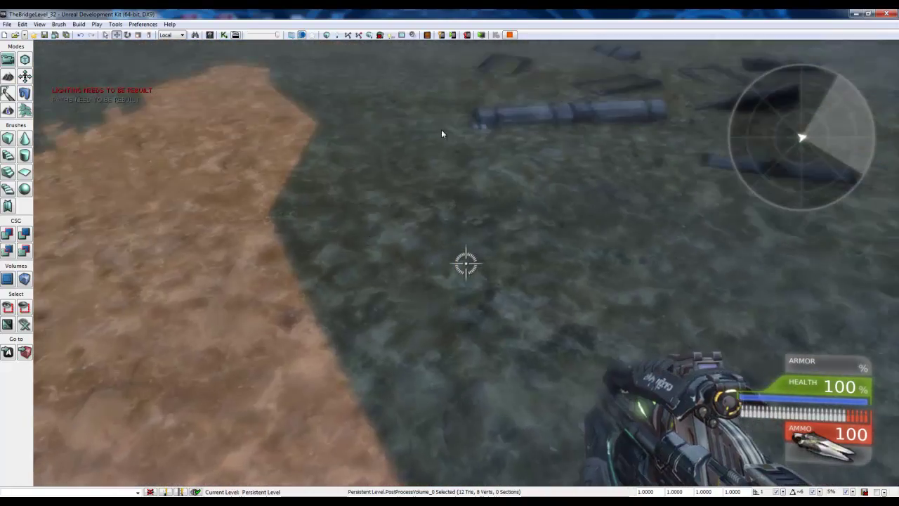
key(w)
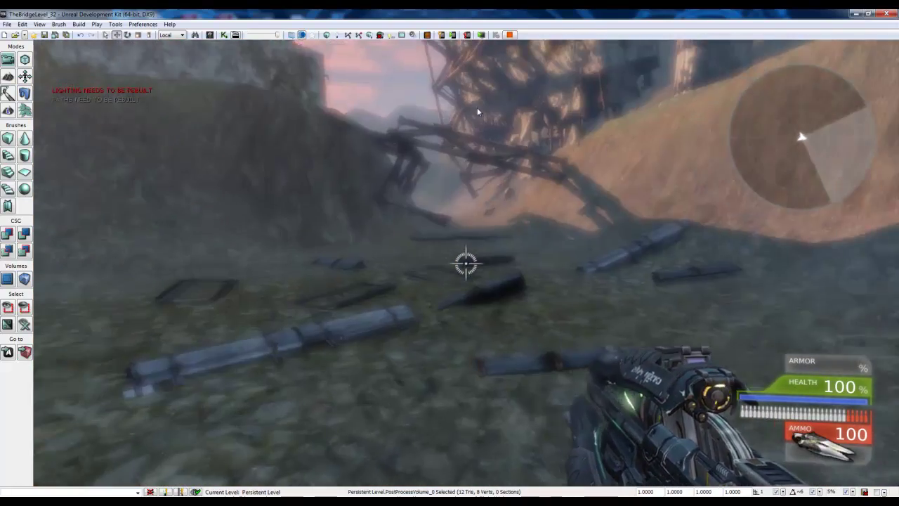
key(w)
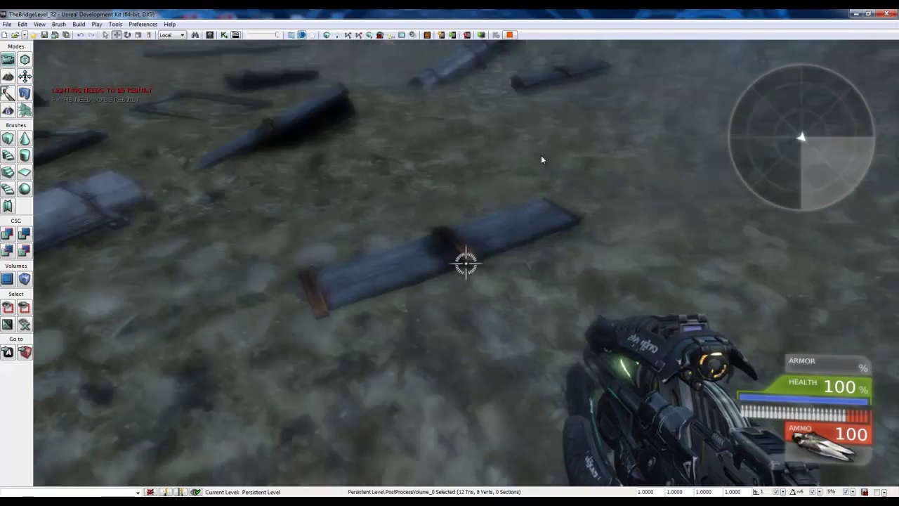
key(w)
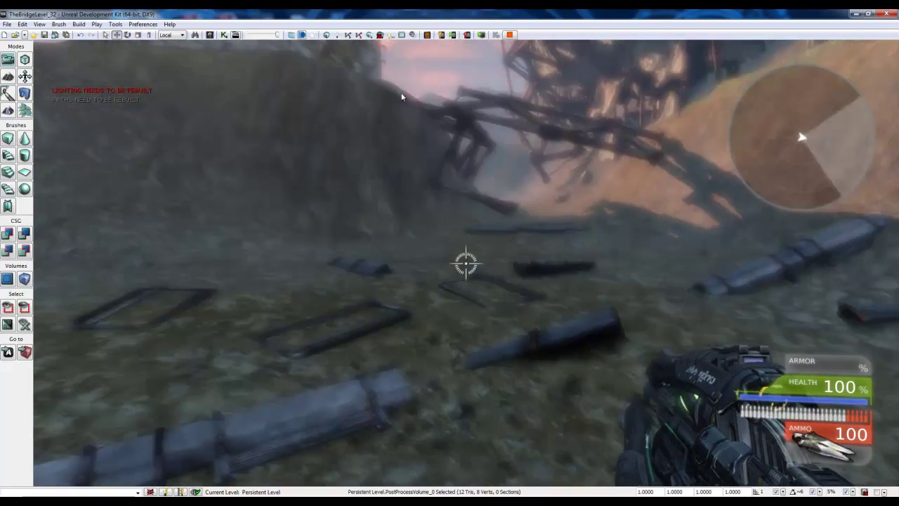
key(w)
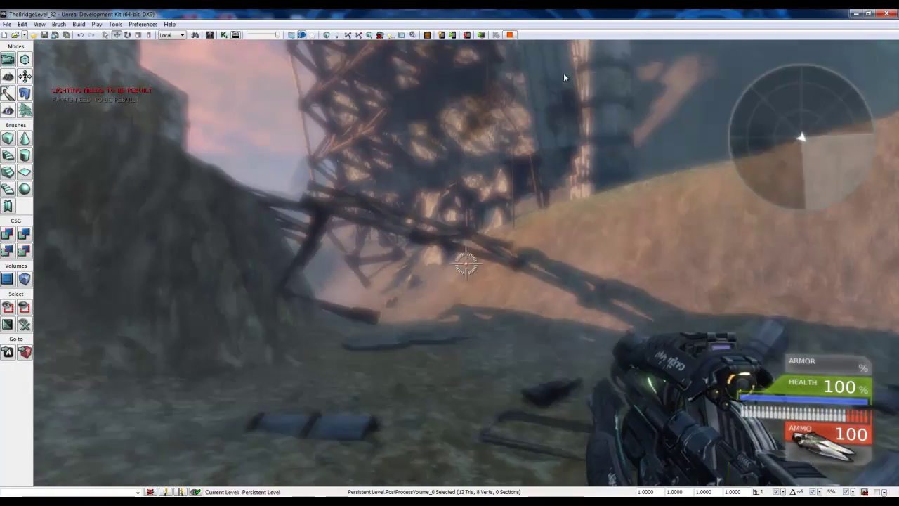
key(w)
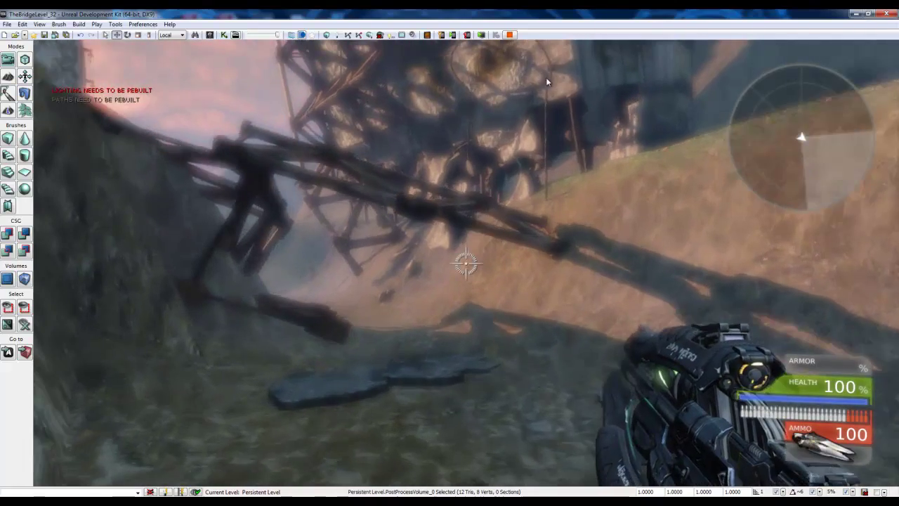
key(w)
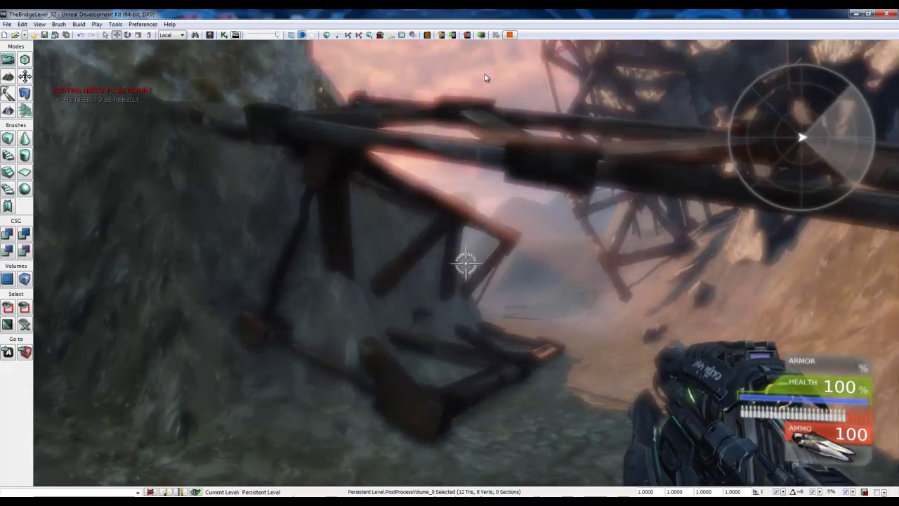
- Move along the riverbed to the collapsed bridge section, surfacing on the way, to examine the blur on the hills and the wreck's underside
key(w)
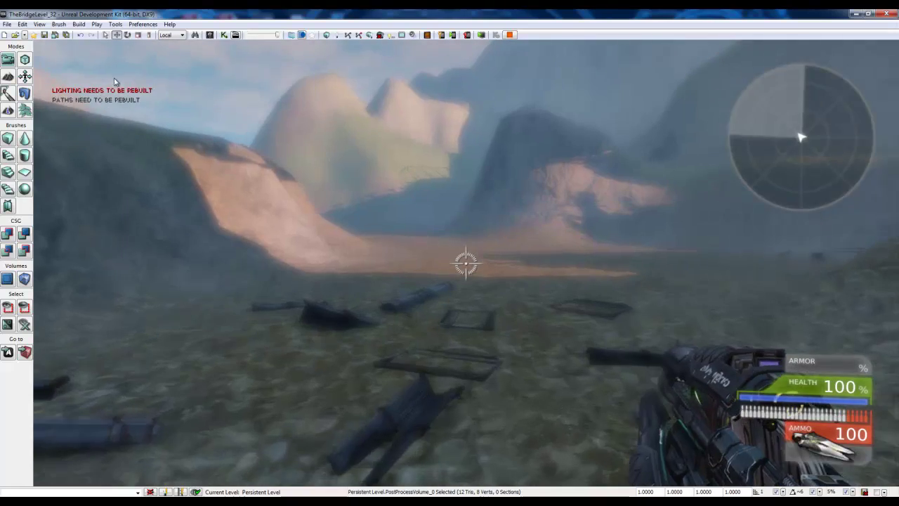
key(w)
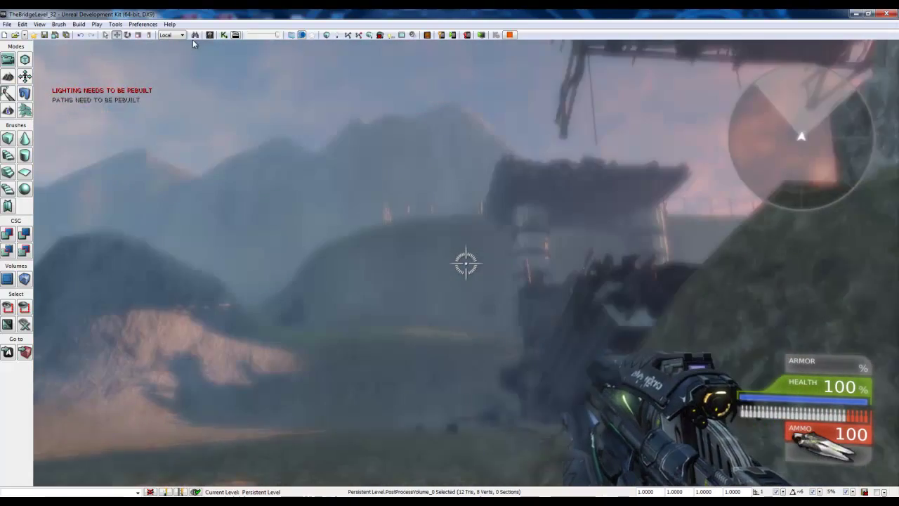
key(w)
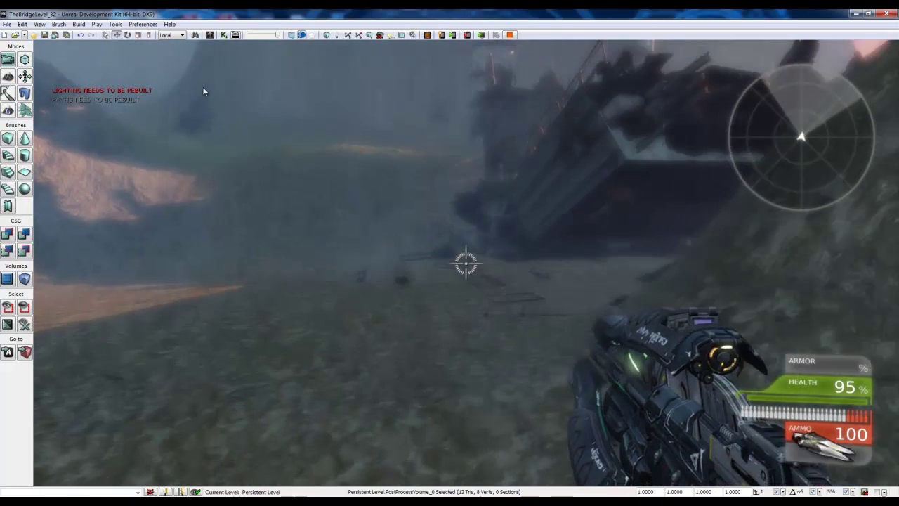
key(w)
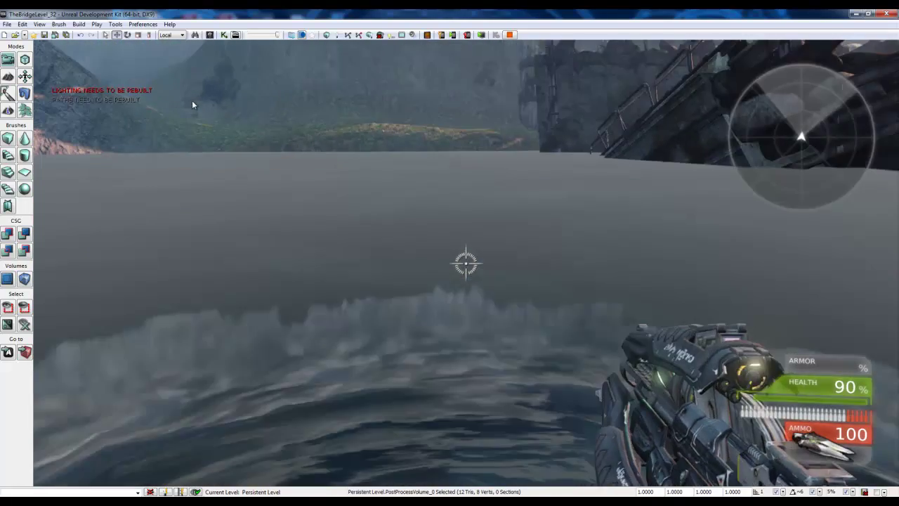
key(w)
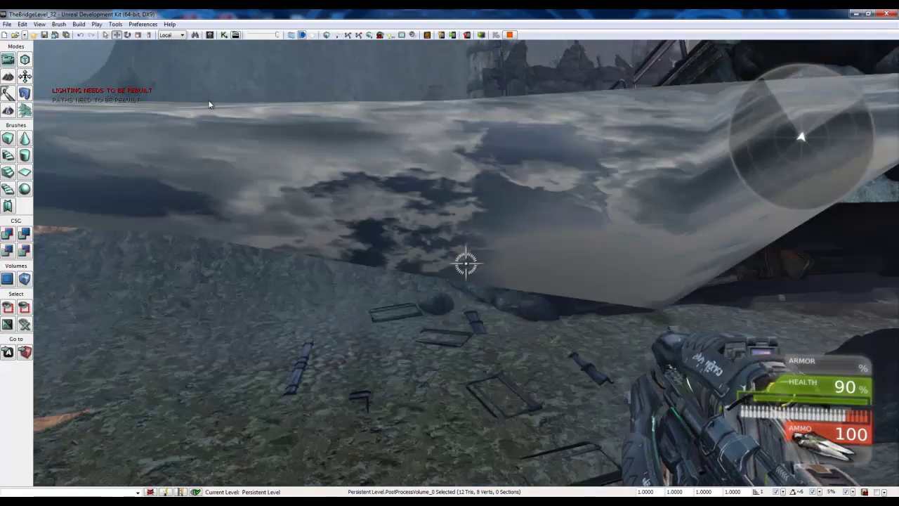
key(w)
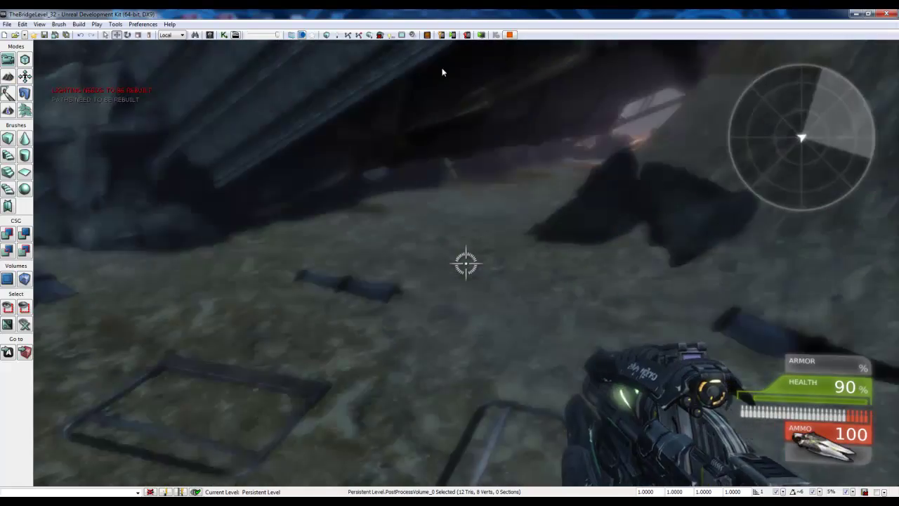
key(w)
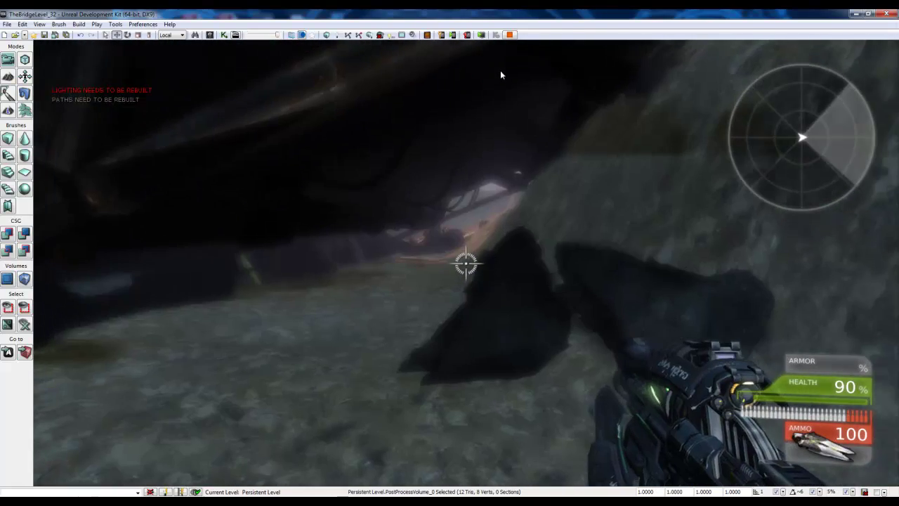
key(s)
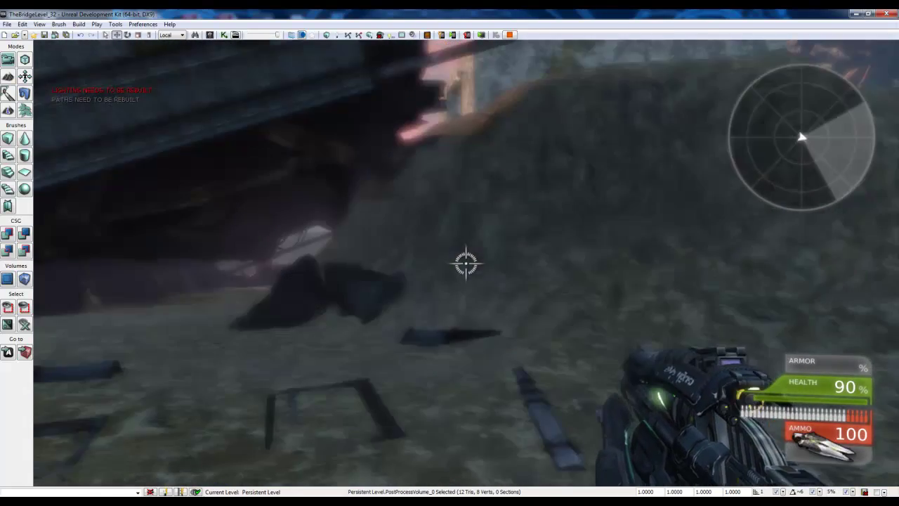
- Surface and dive back under to compare the clear view above water with the blurred riverbank, bridge pillar and sunlit wreck below
key(w)
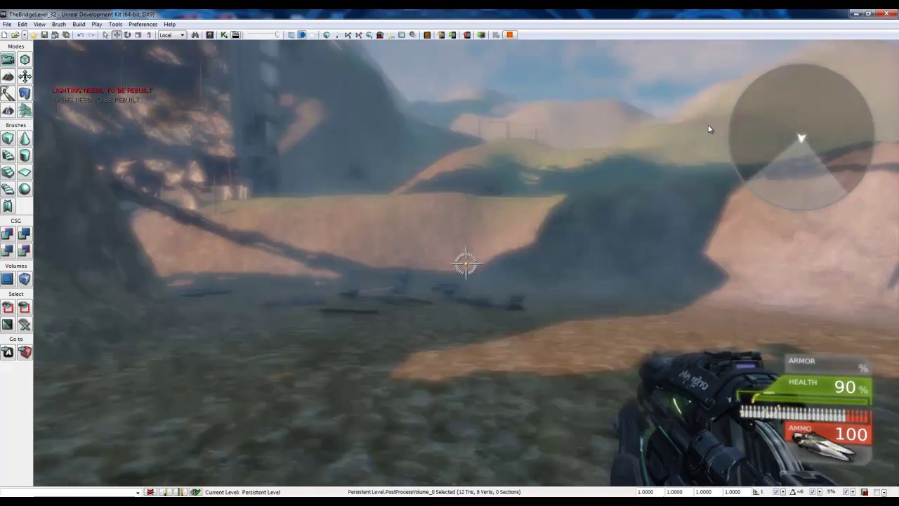
key(space)
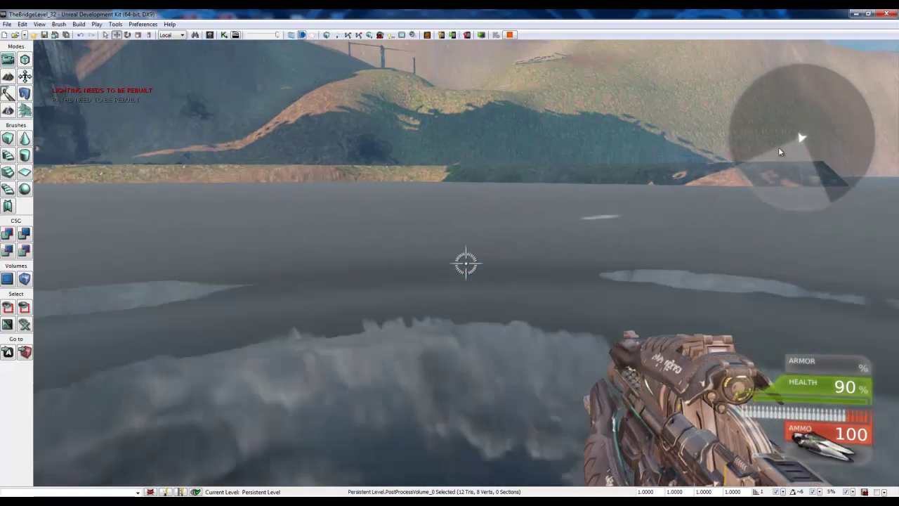
key(w)
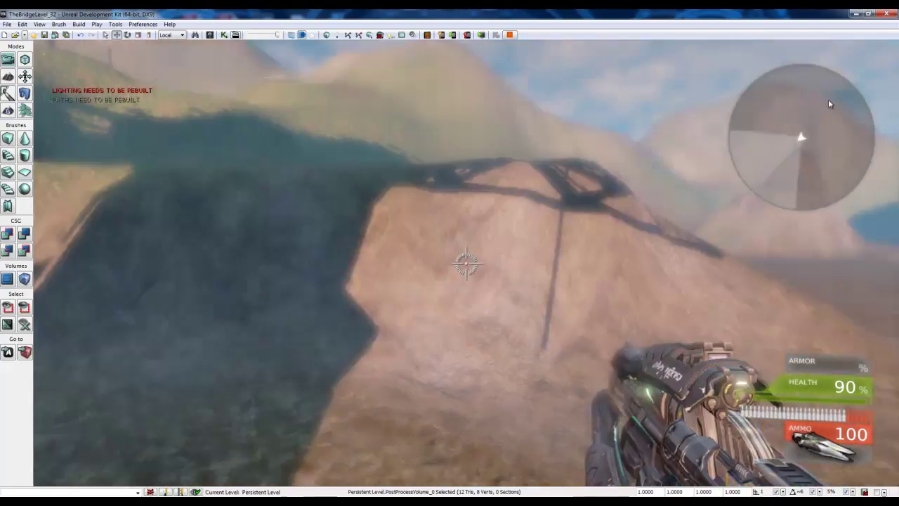
key(w)
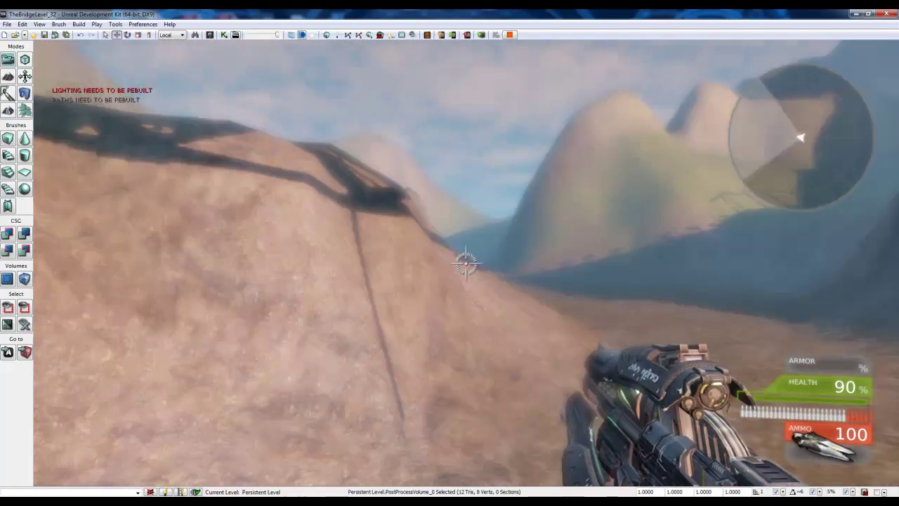
key(w)
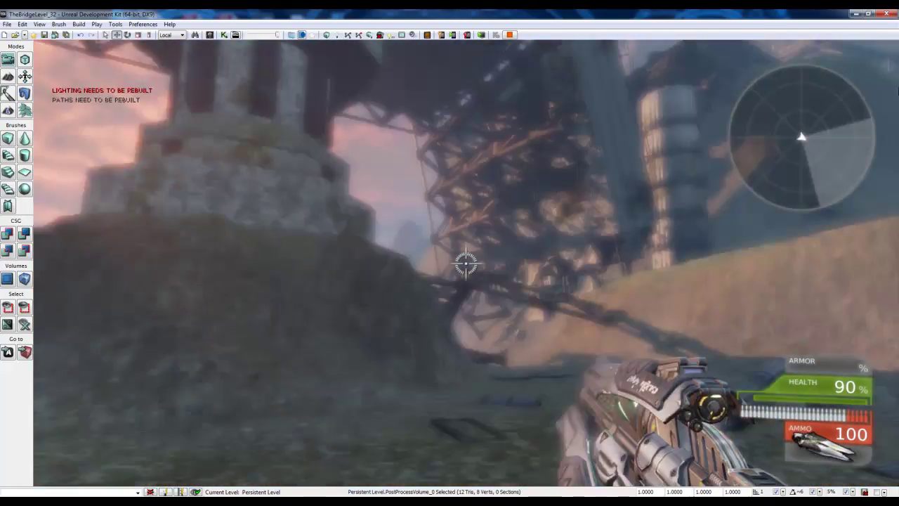
key(w)
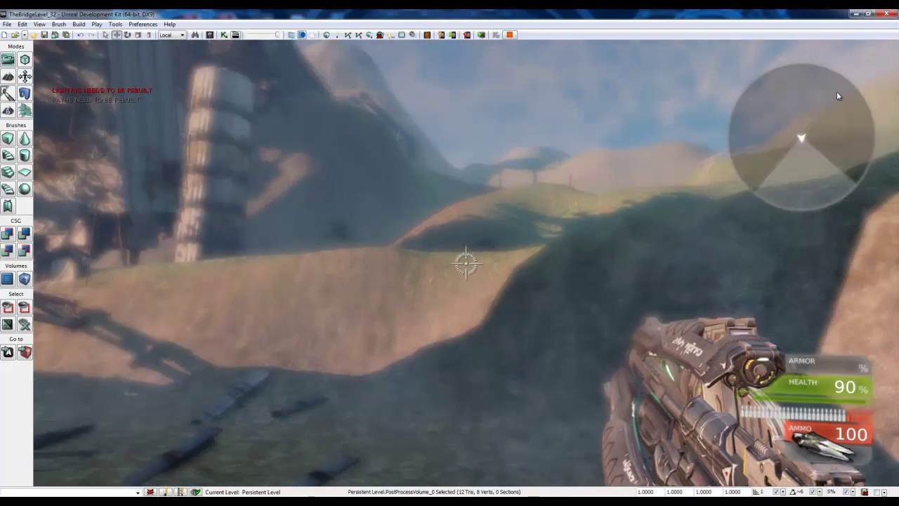
key(w)
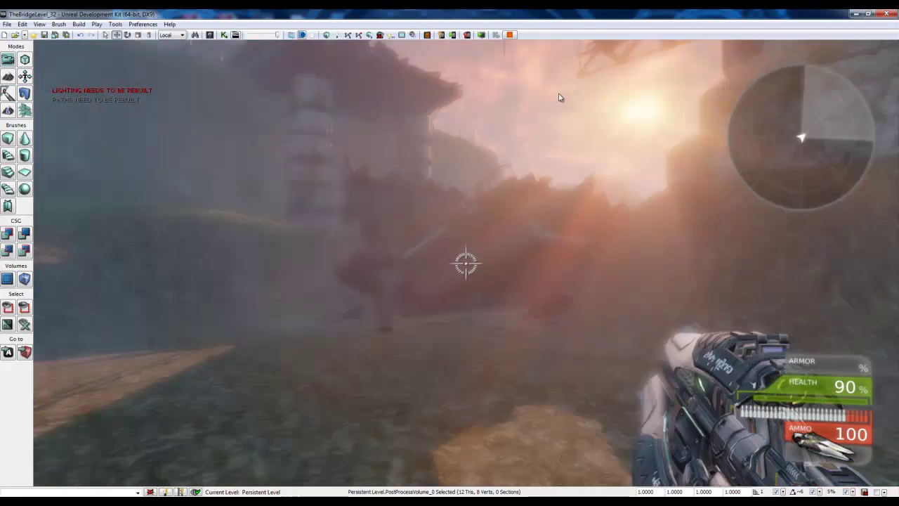
key(w)
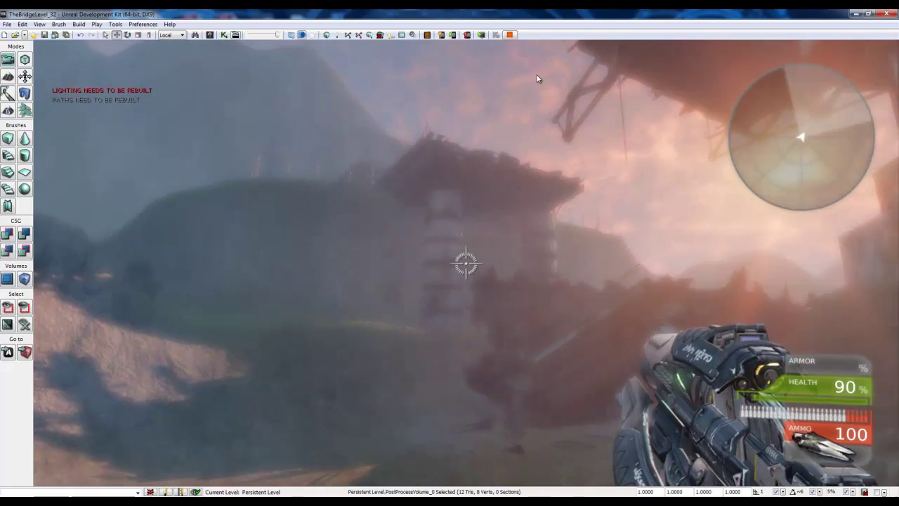
key(w)
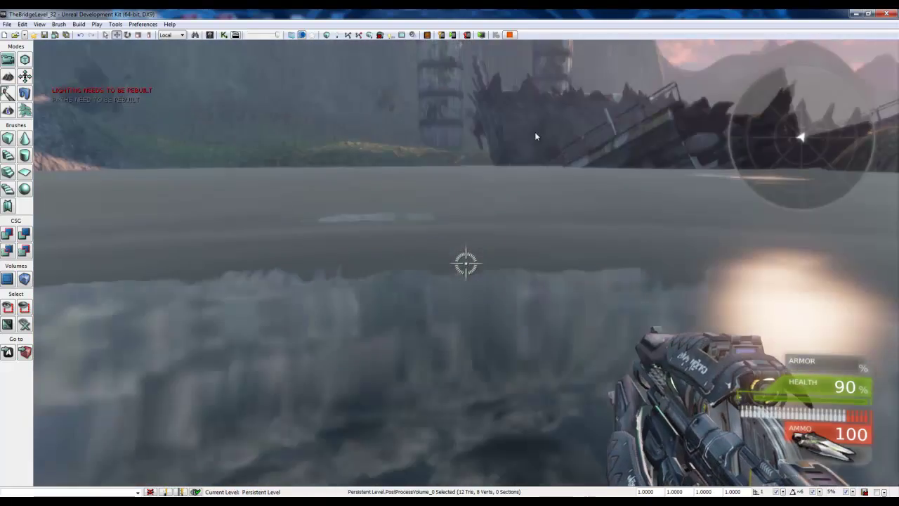
- Dive again to examine the blur on the riverbed and sunlit slope, climb out onto the bank to view the river, and end the playtest
key(w)
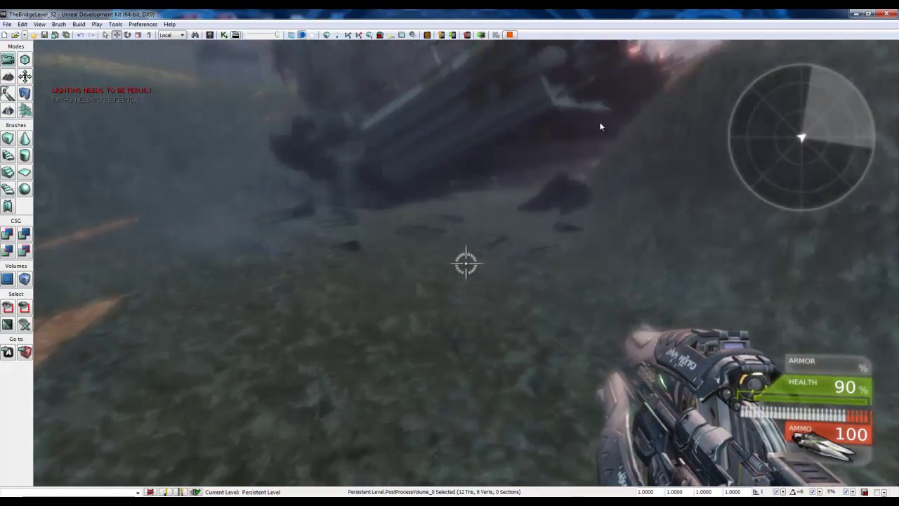
key(w)
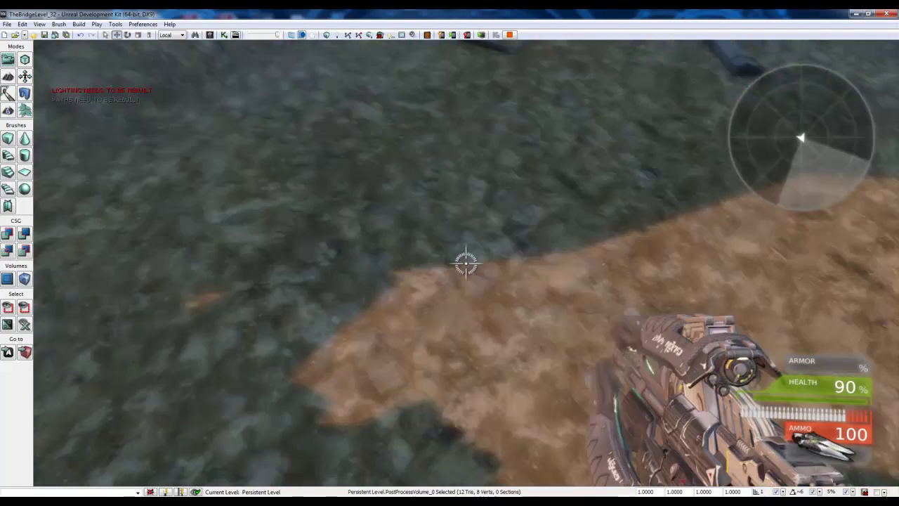
key(w)
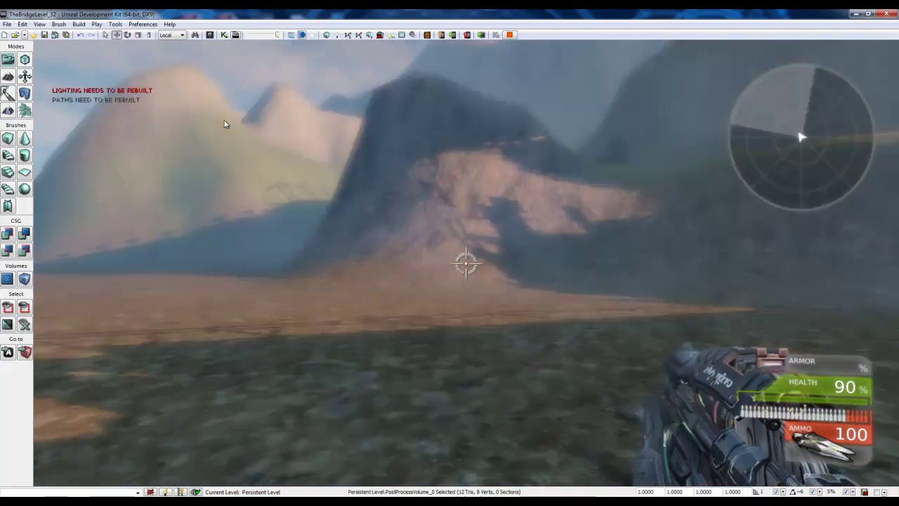
key(w)
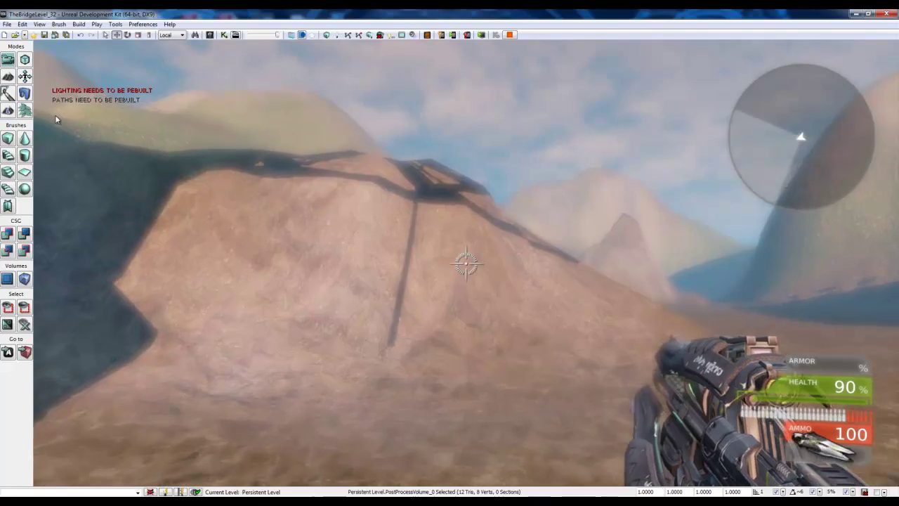
key(w)
key(space)
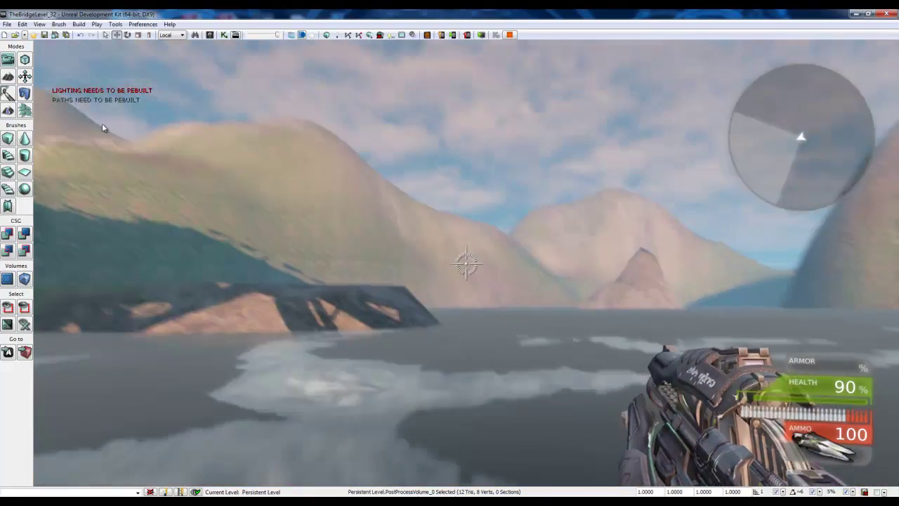
key(w)
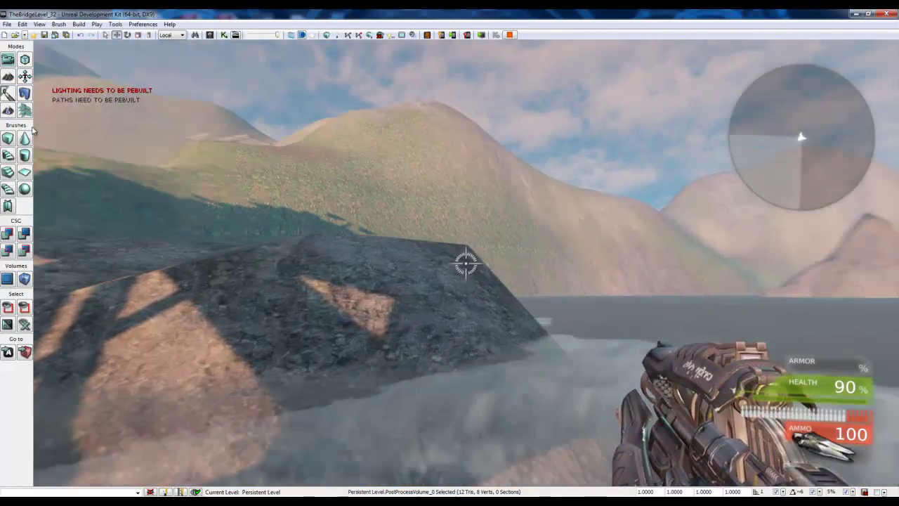
key(w)
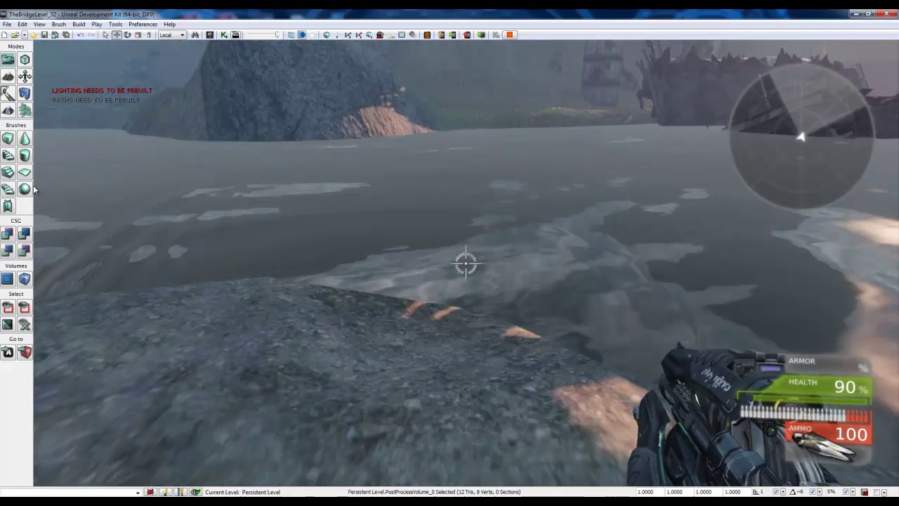
key(w)
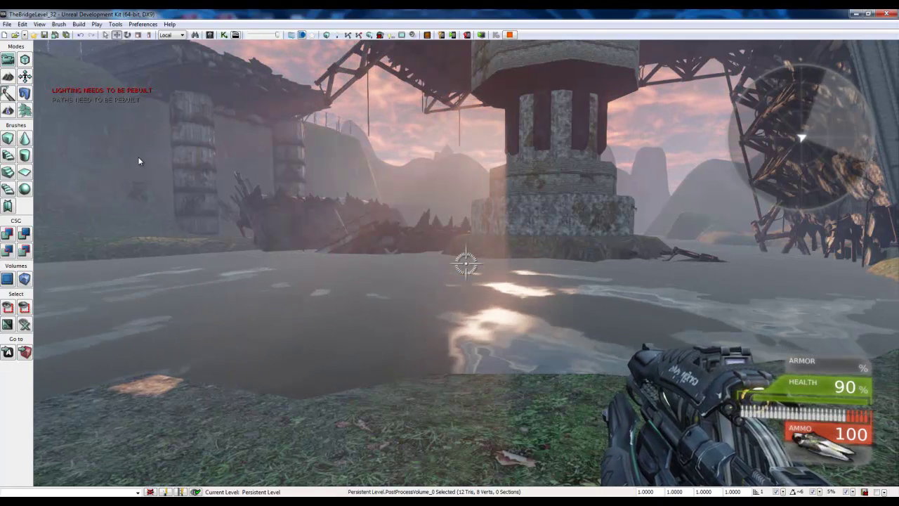
key(Escape)
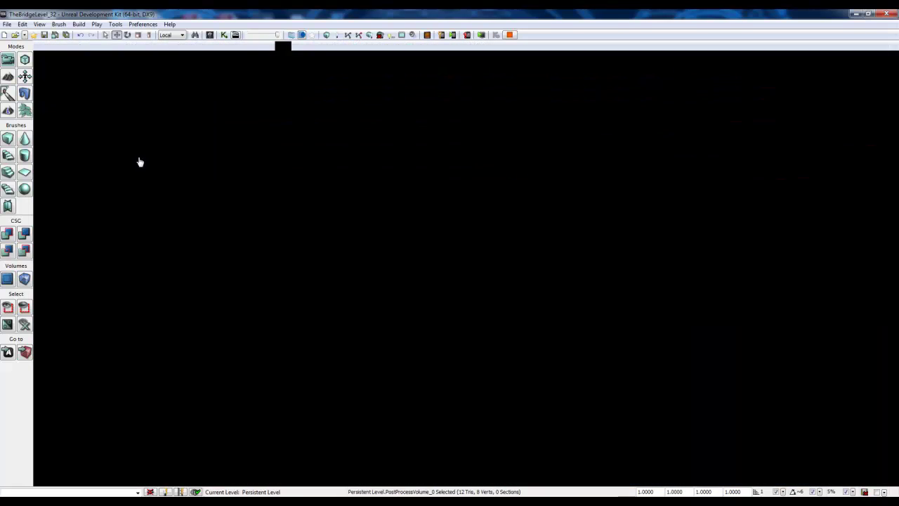